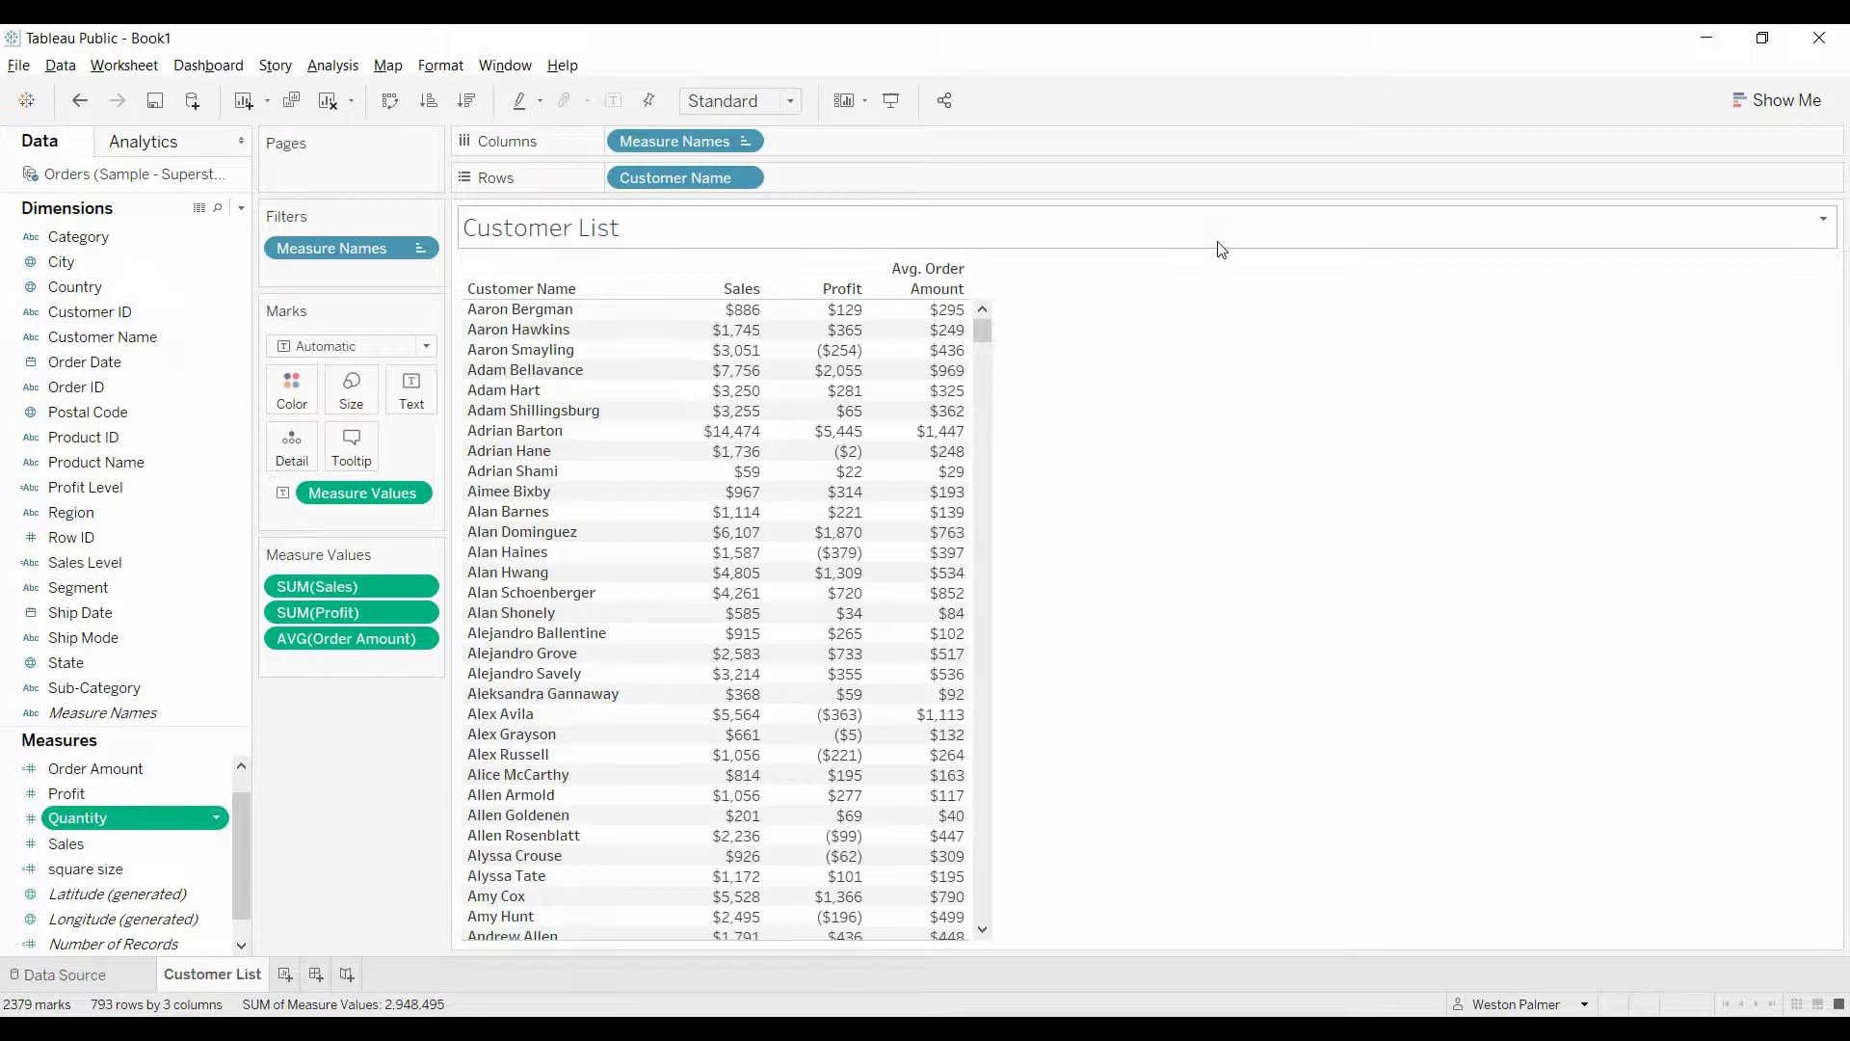
Examine the formula of the Profit Level calculated field, then close it without changes
mouse_move(839, 339)
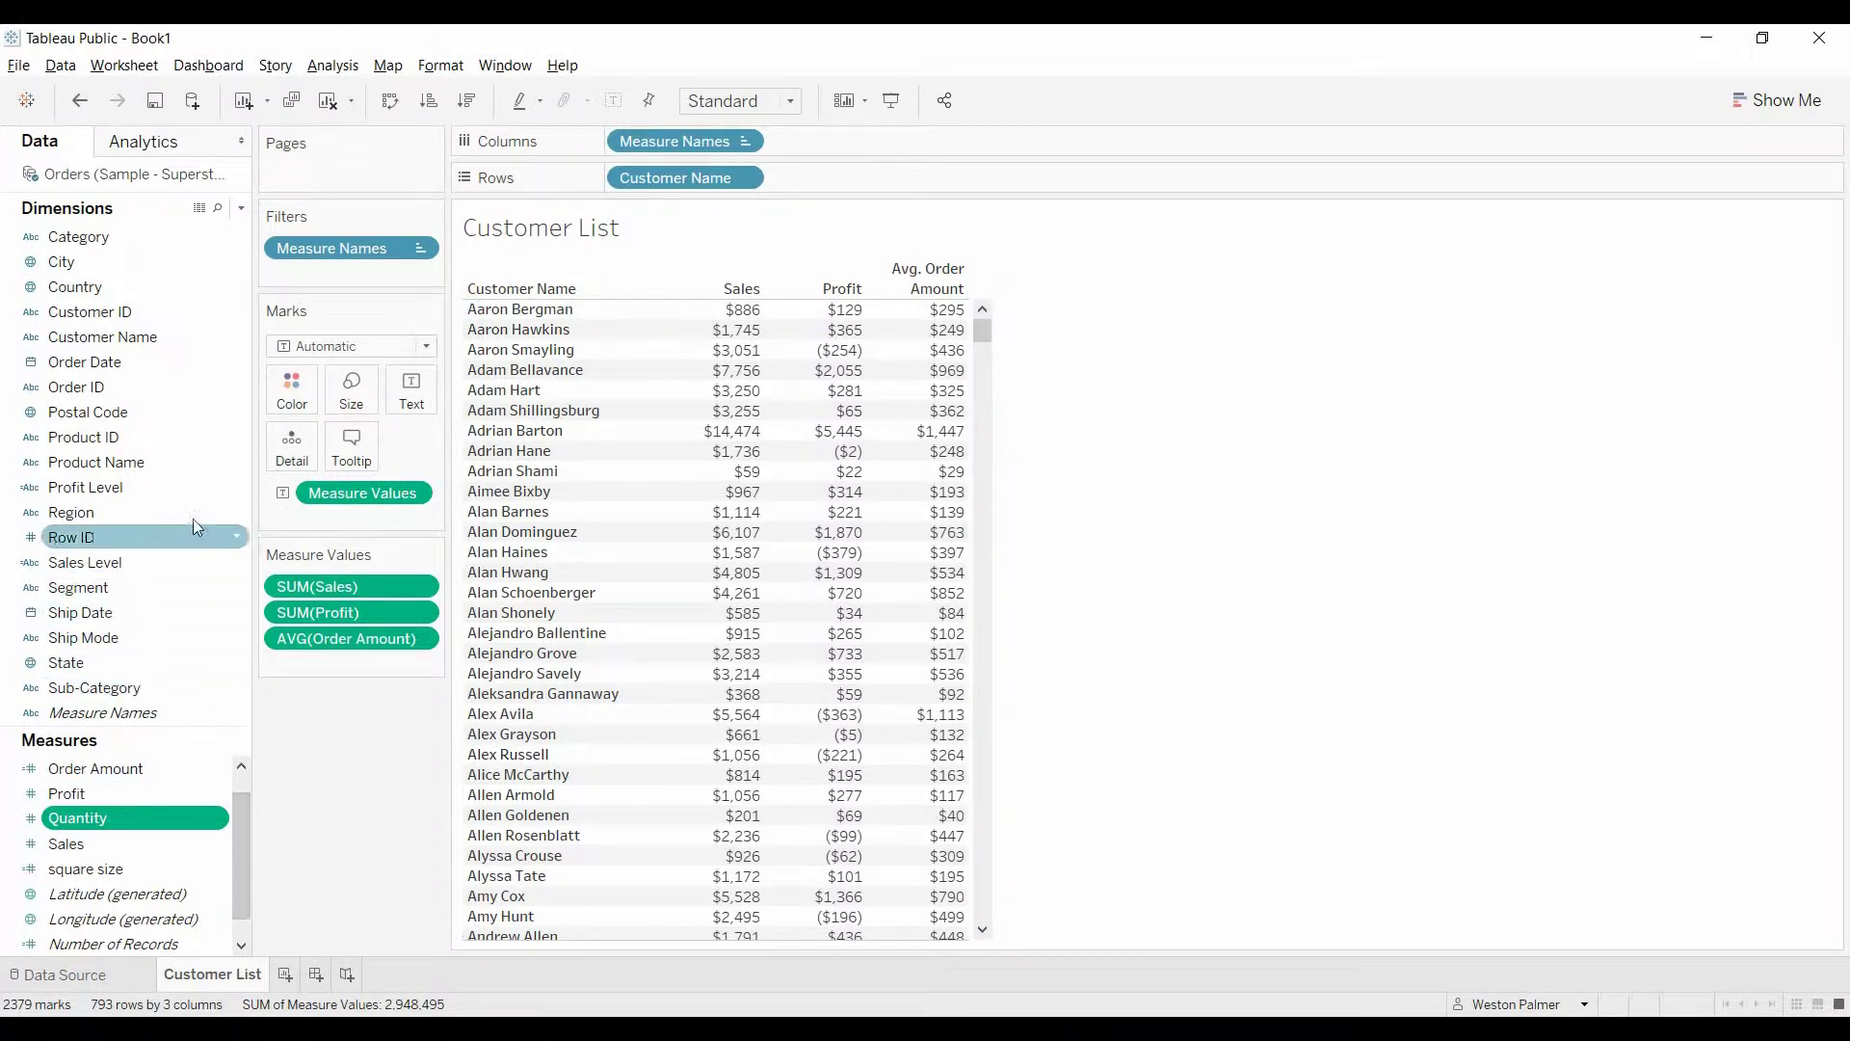
click(234, 488)
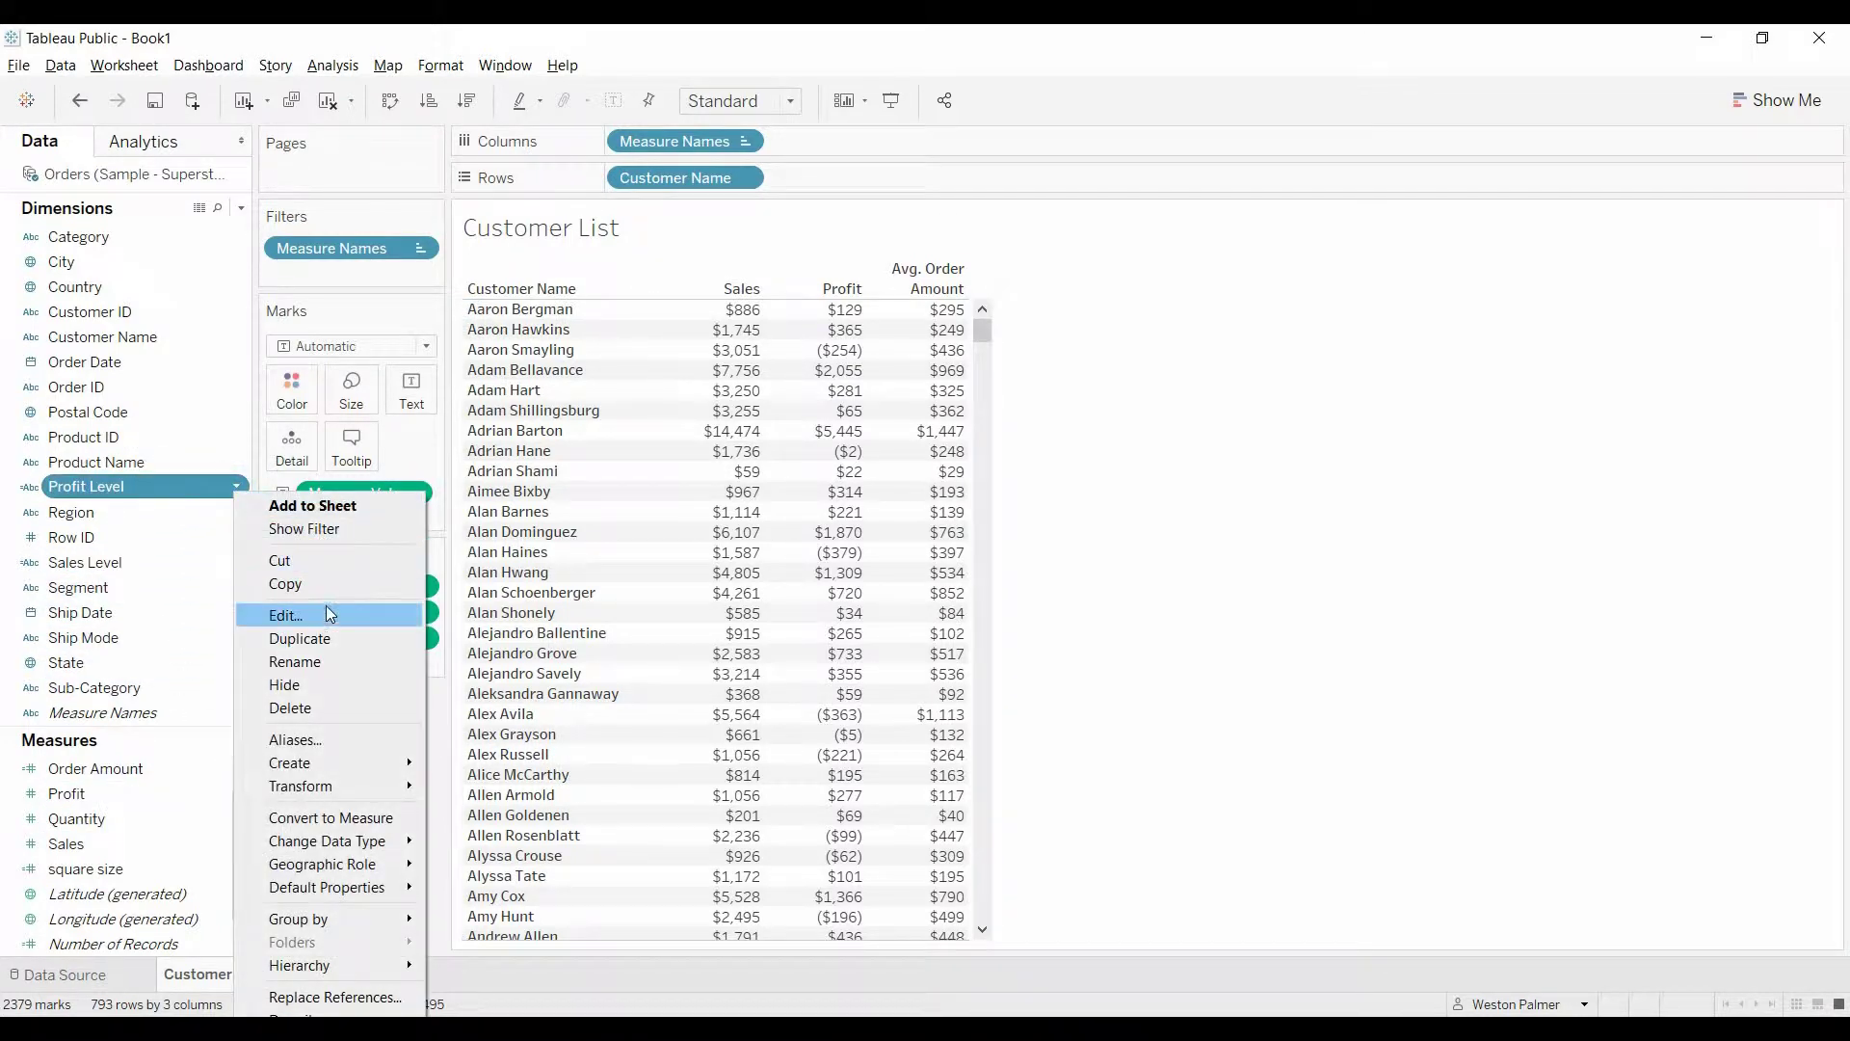
click(330, 614)
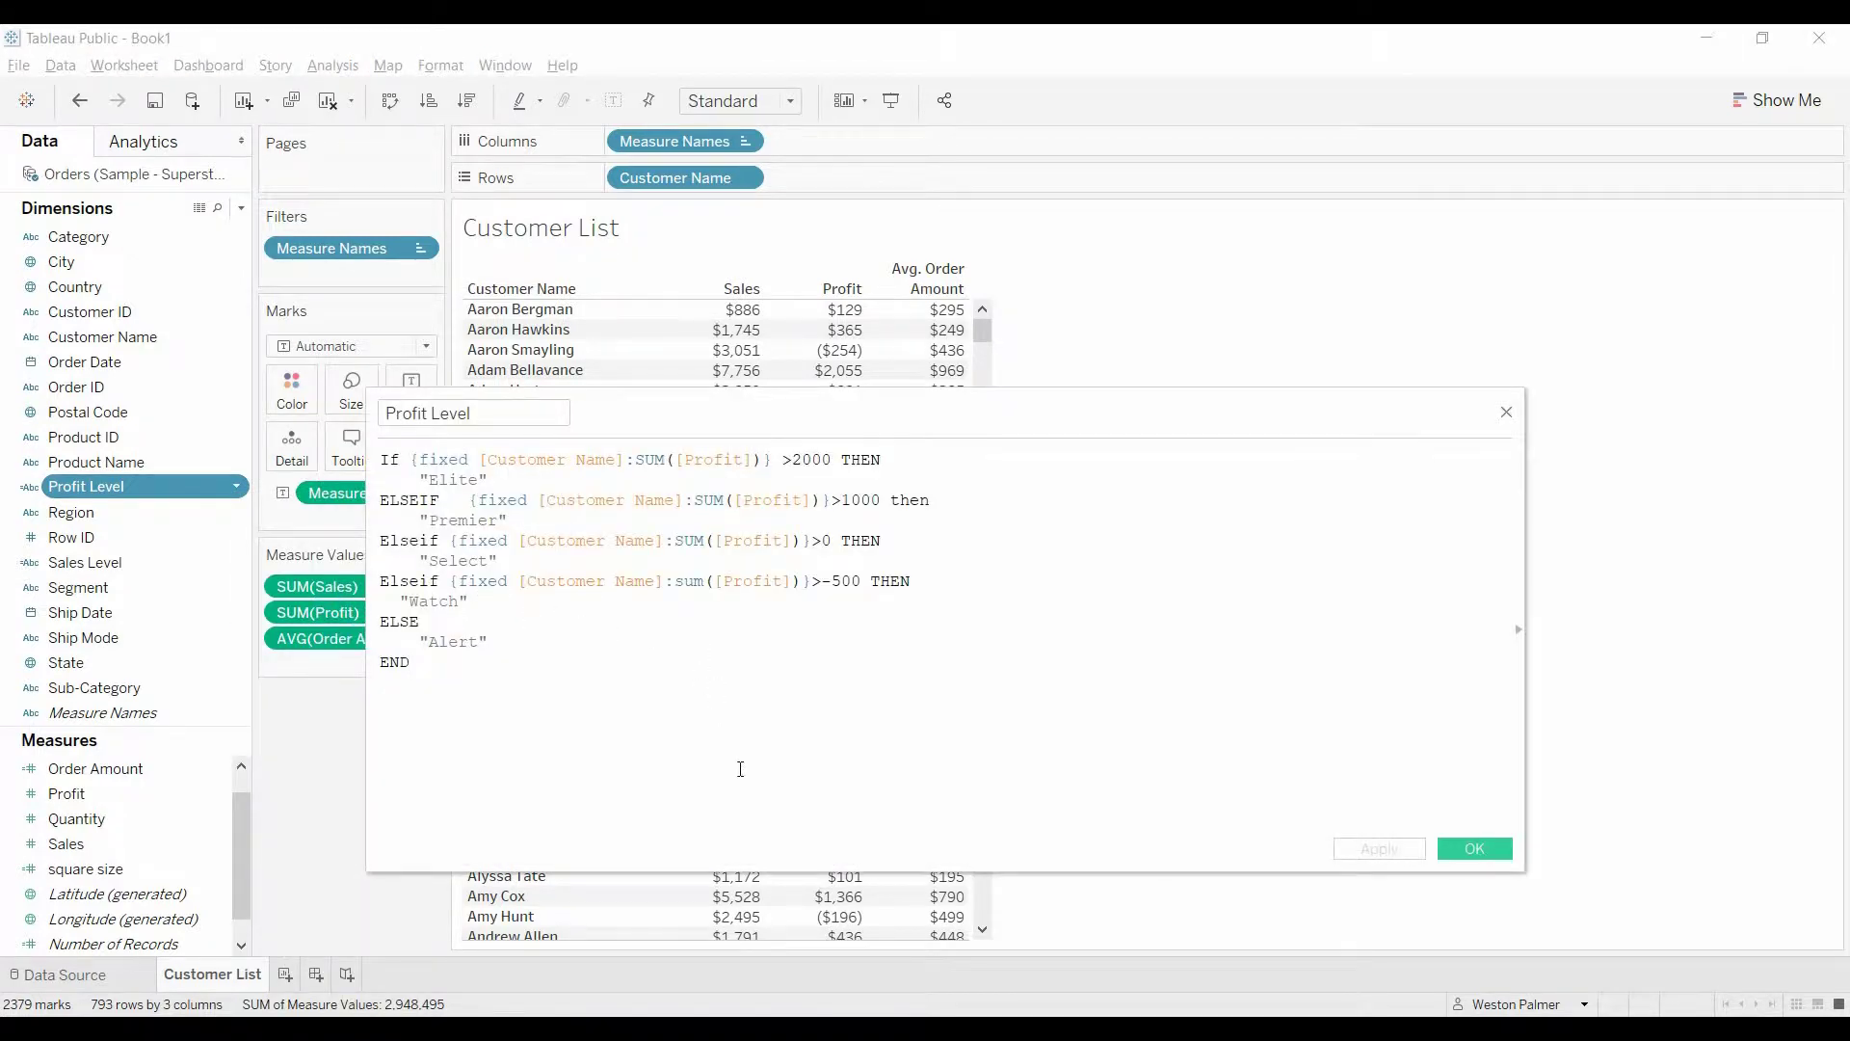
ctrl+scroll(740, 769, up, 6)
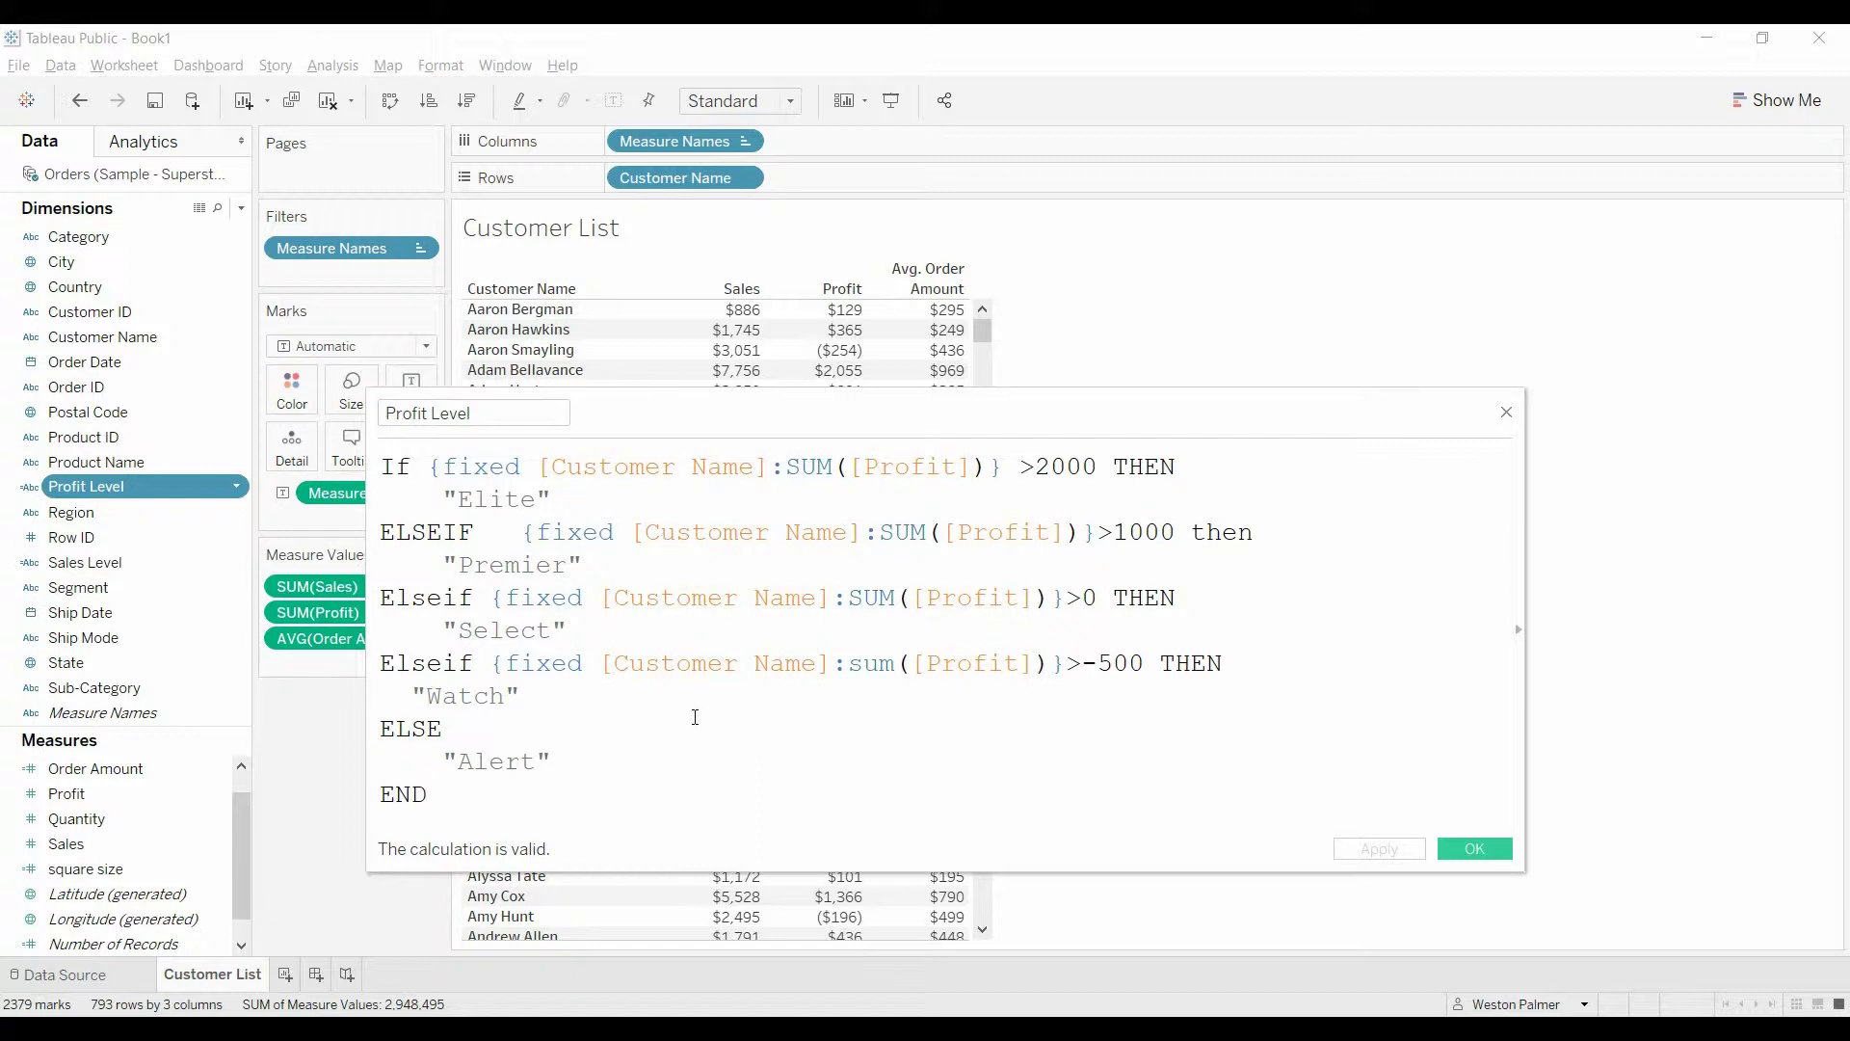
click(1507, 414)
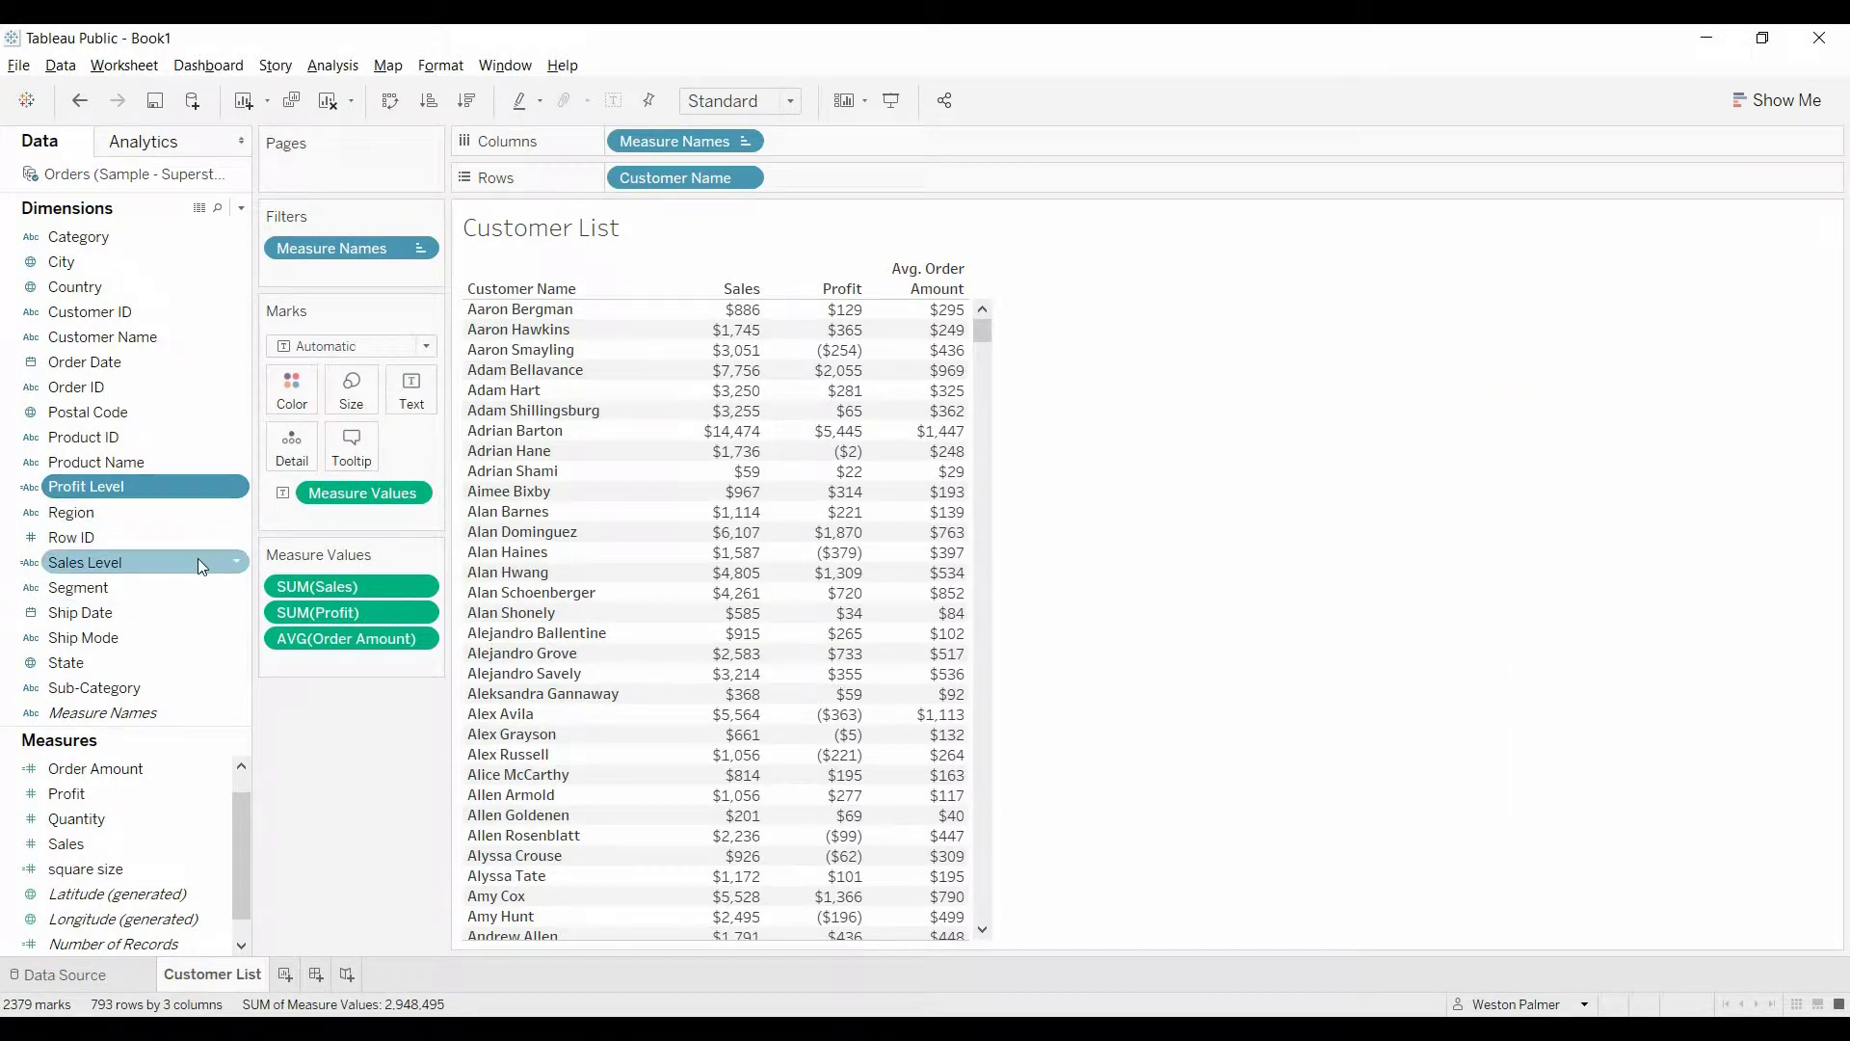
Examine the formula of the Sales Level calculated field and close it without changes
click(236, 562)
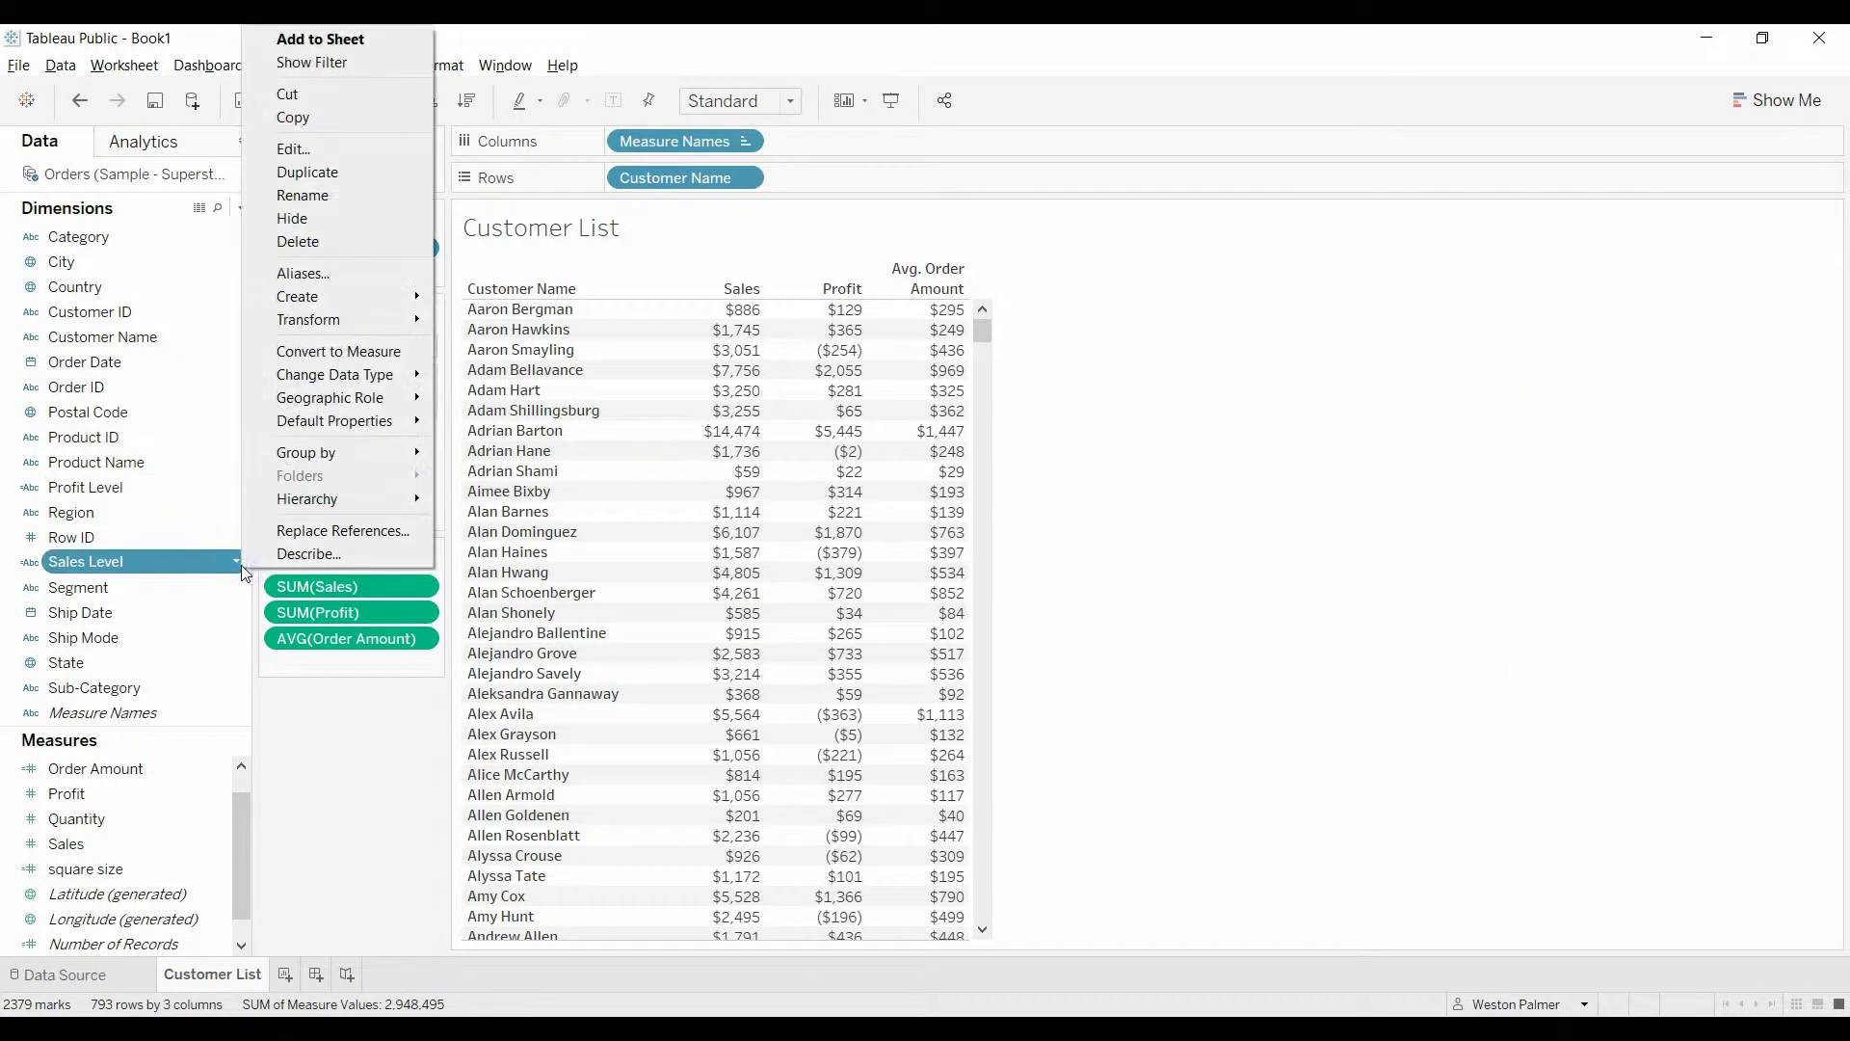
click(325, 157)
scroll(893, 769, up, 4)
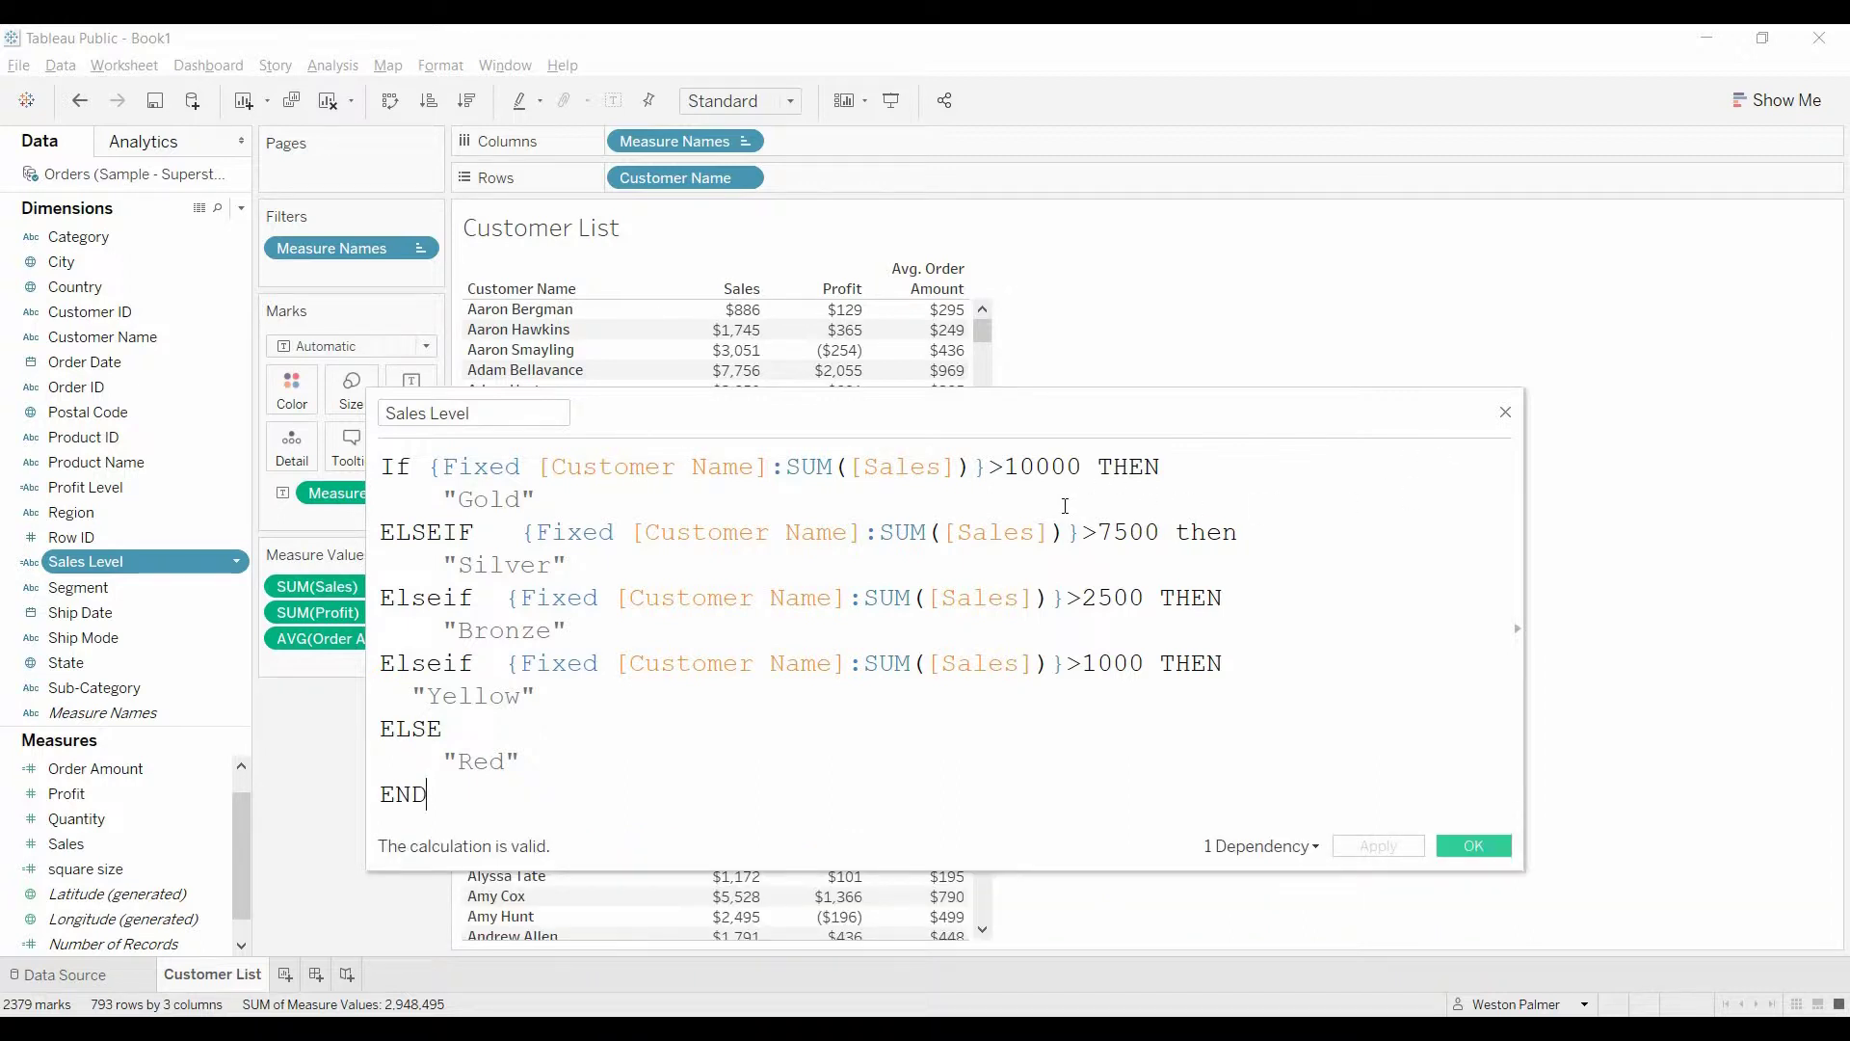
click(1506, 413)
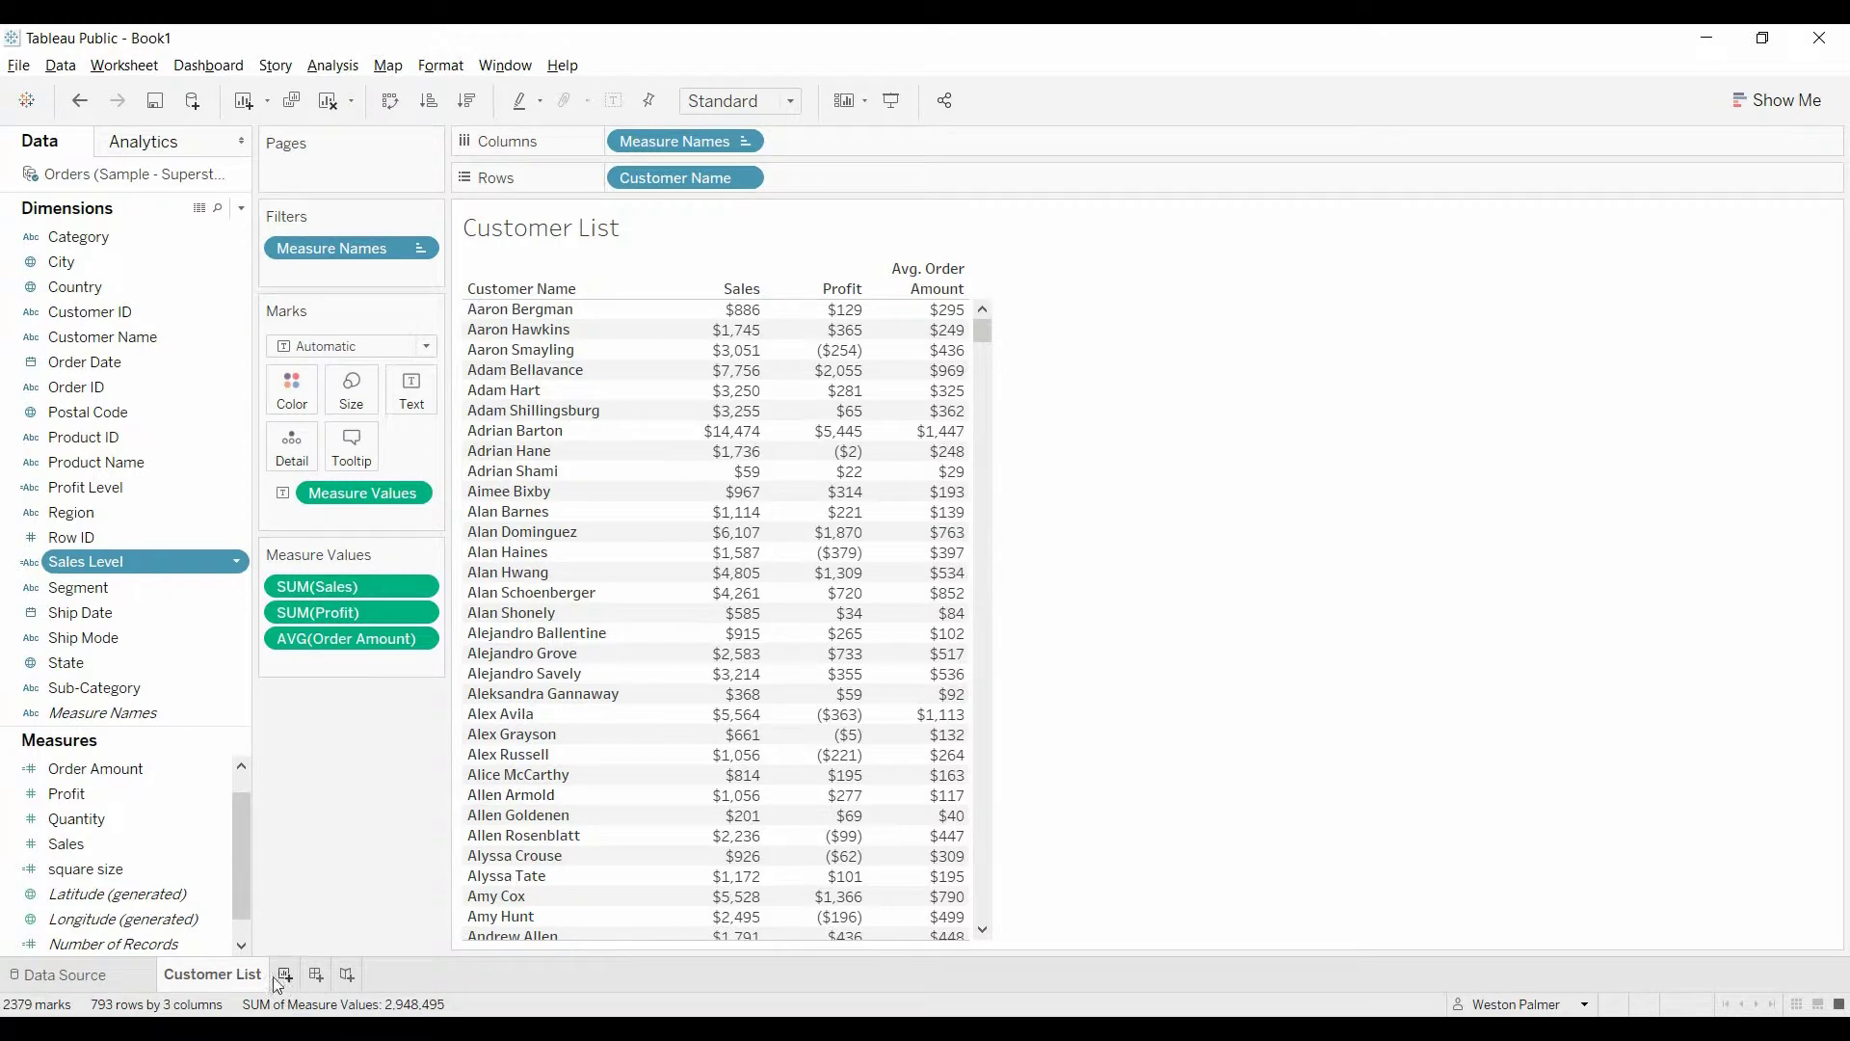
Duplicate the Customer List worksheet and rename the copy as Customer List (Sales)
right_click(229, 977)
click(340, 804)
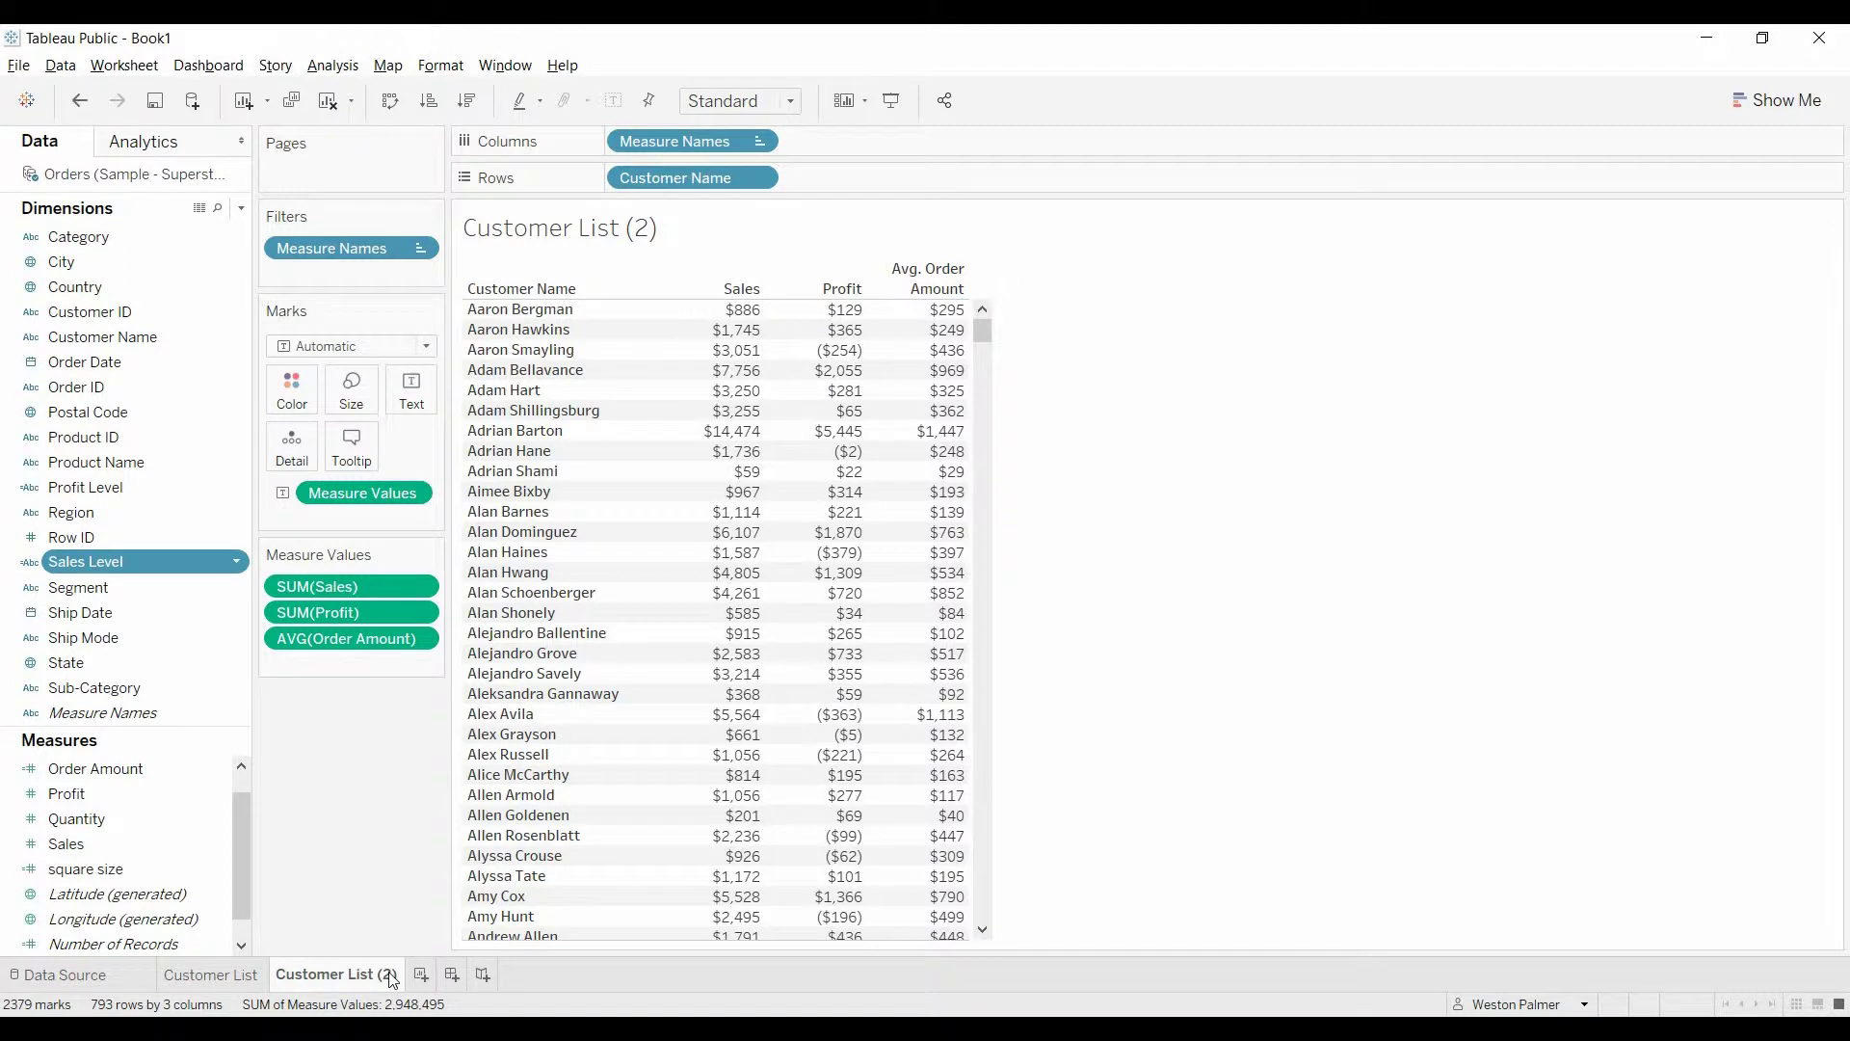
double_click(394, 975)
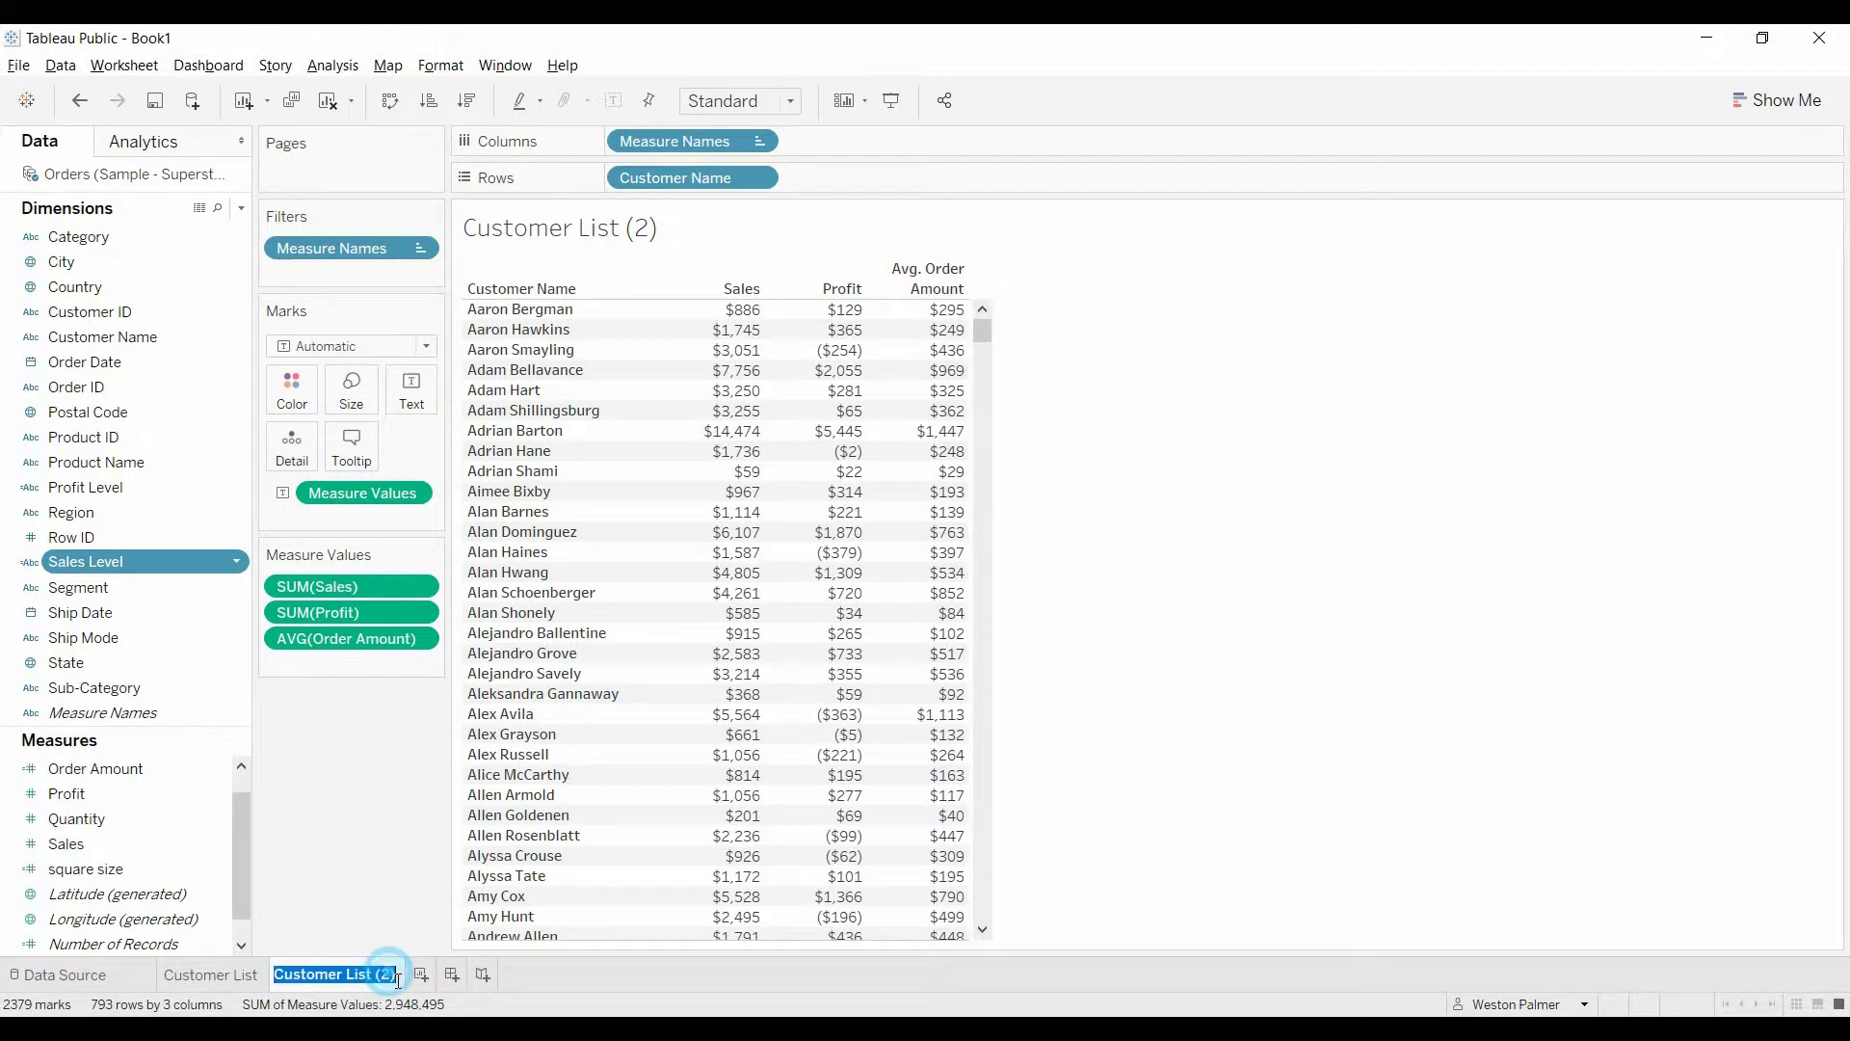
key(Return)
key(BackSpace)
text(Sales)
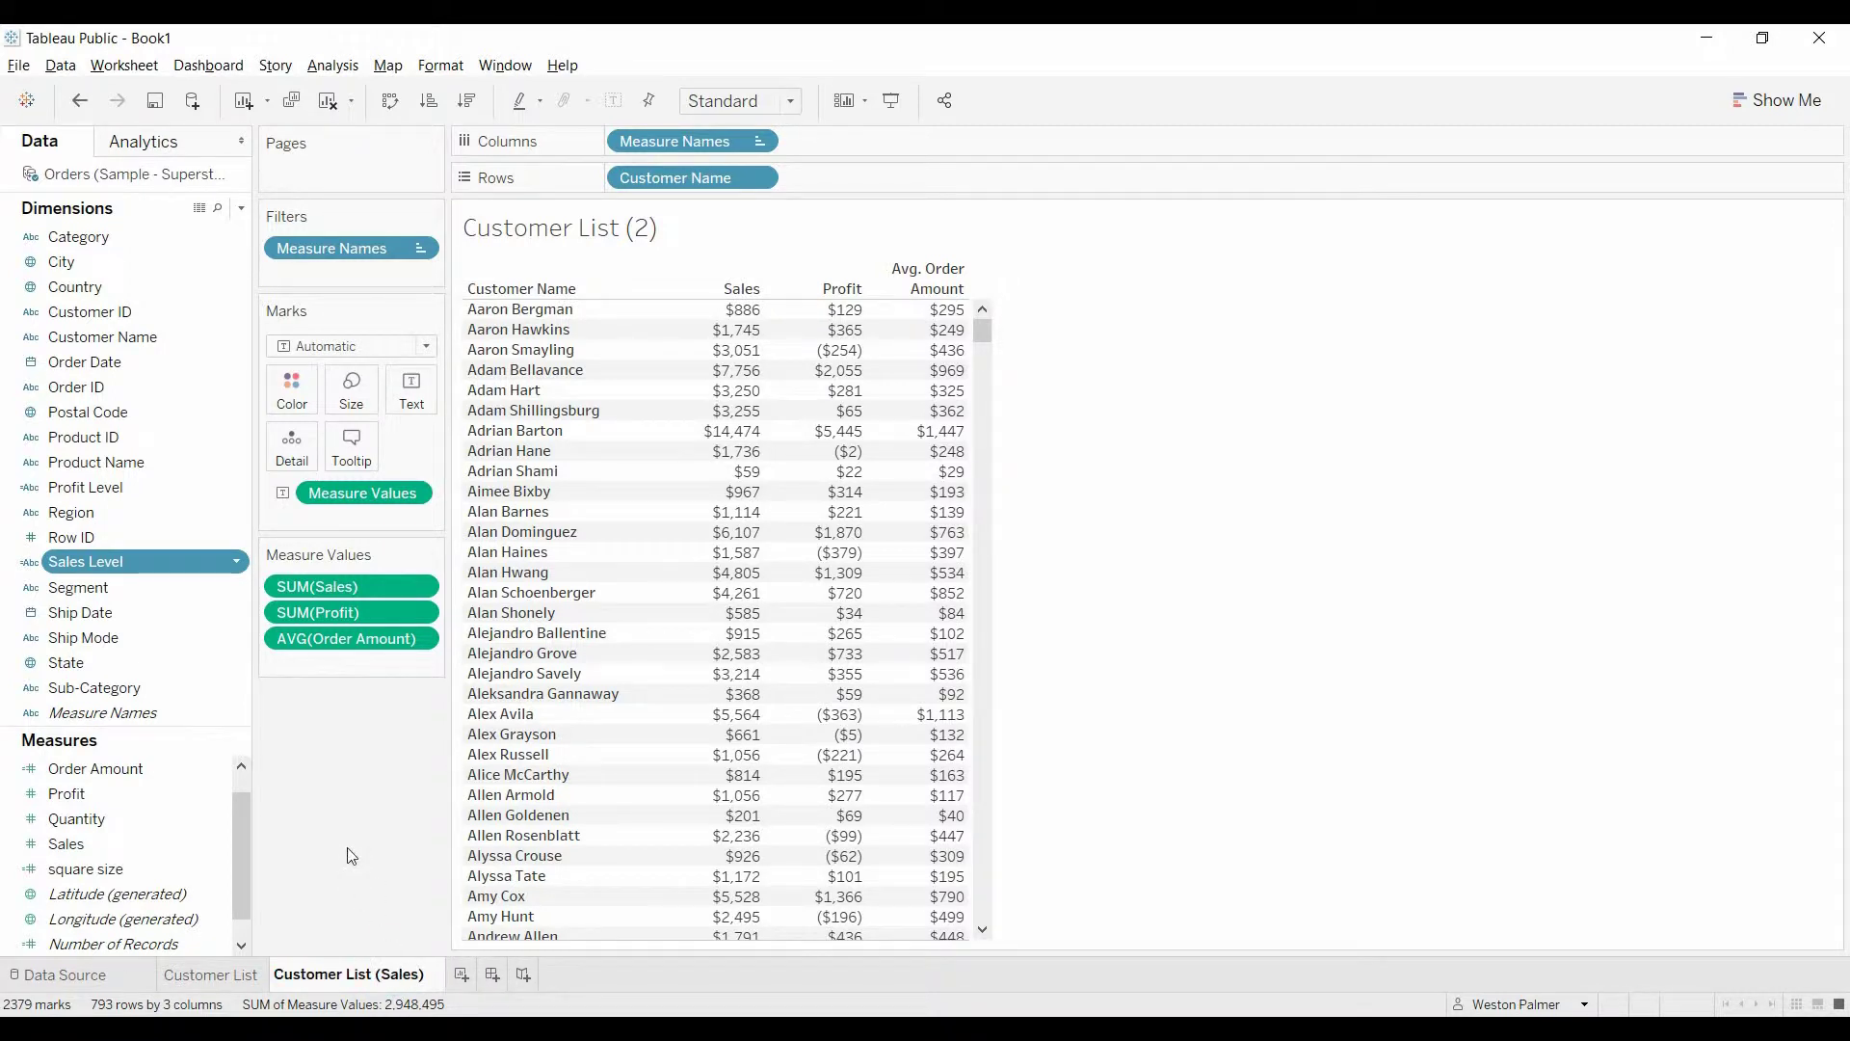
key(Return)
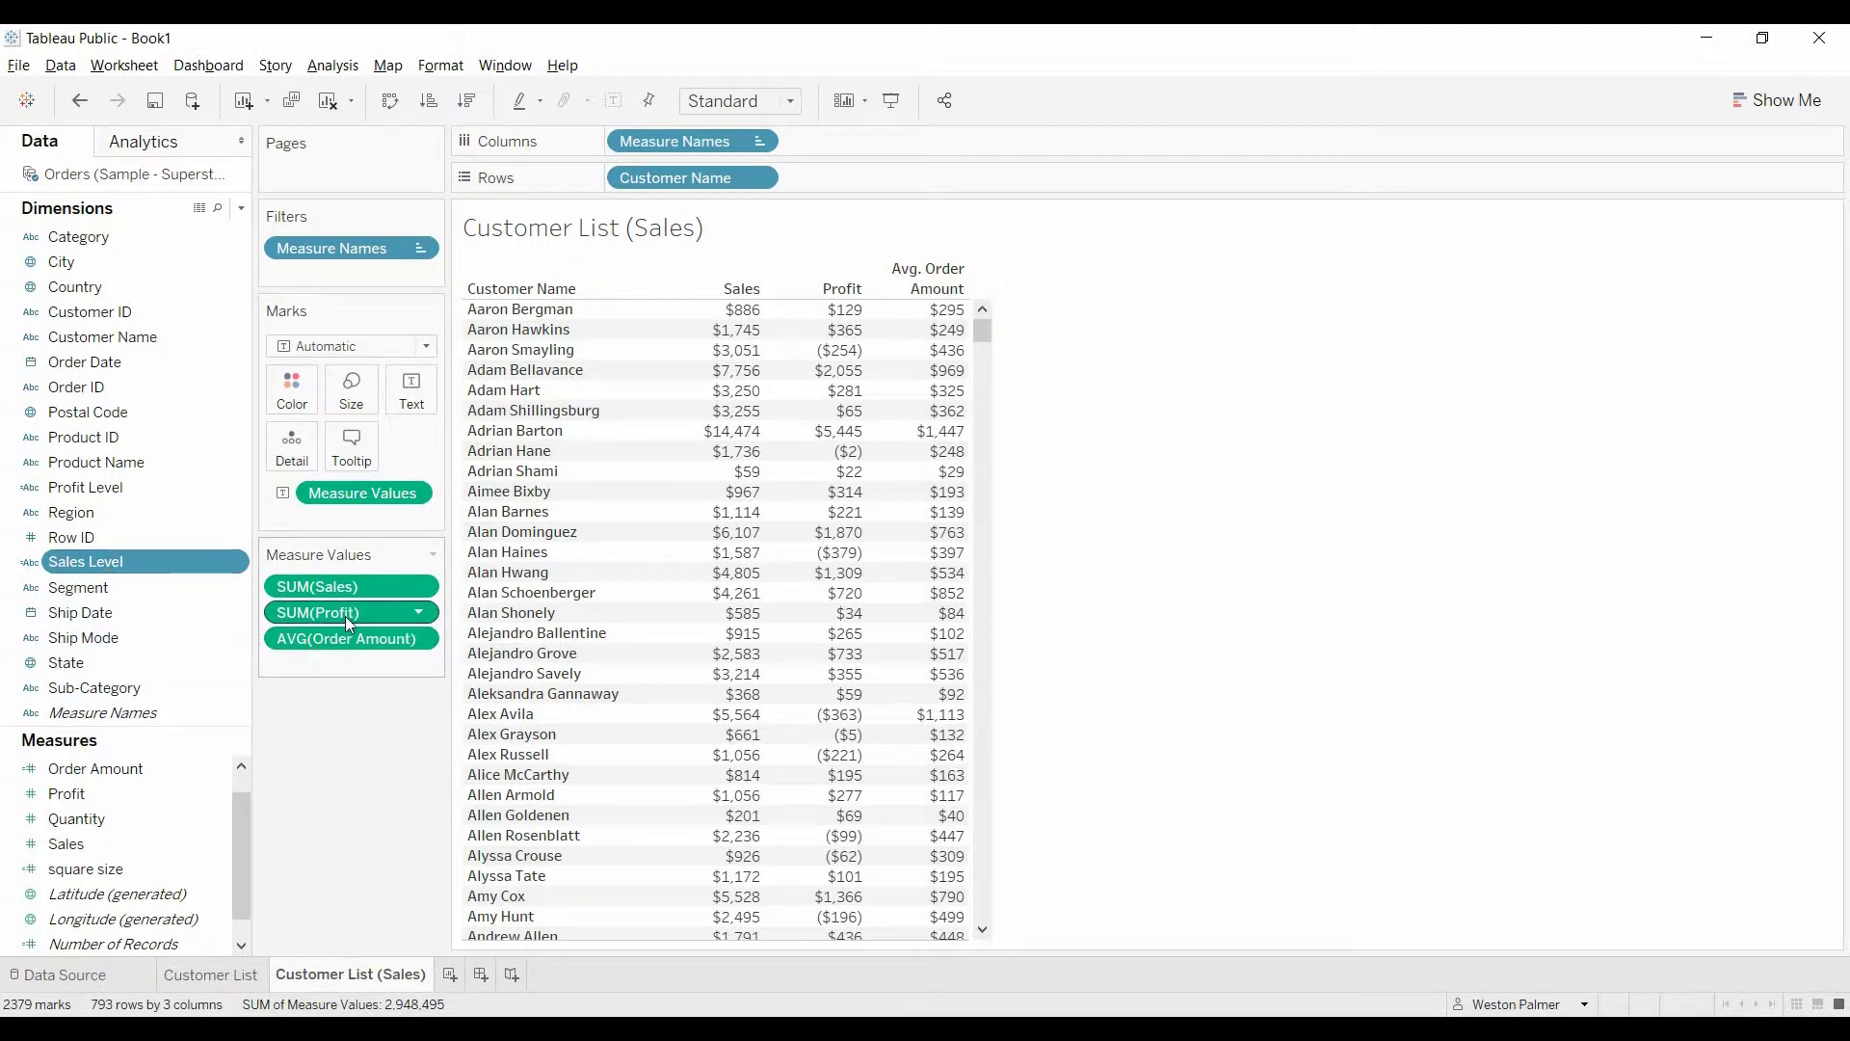
Remove Profit and average Order Amount so that only Sales remains, and colour the values by Sales Level
drag(350, 612, 349, 697)
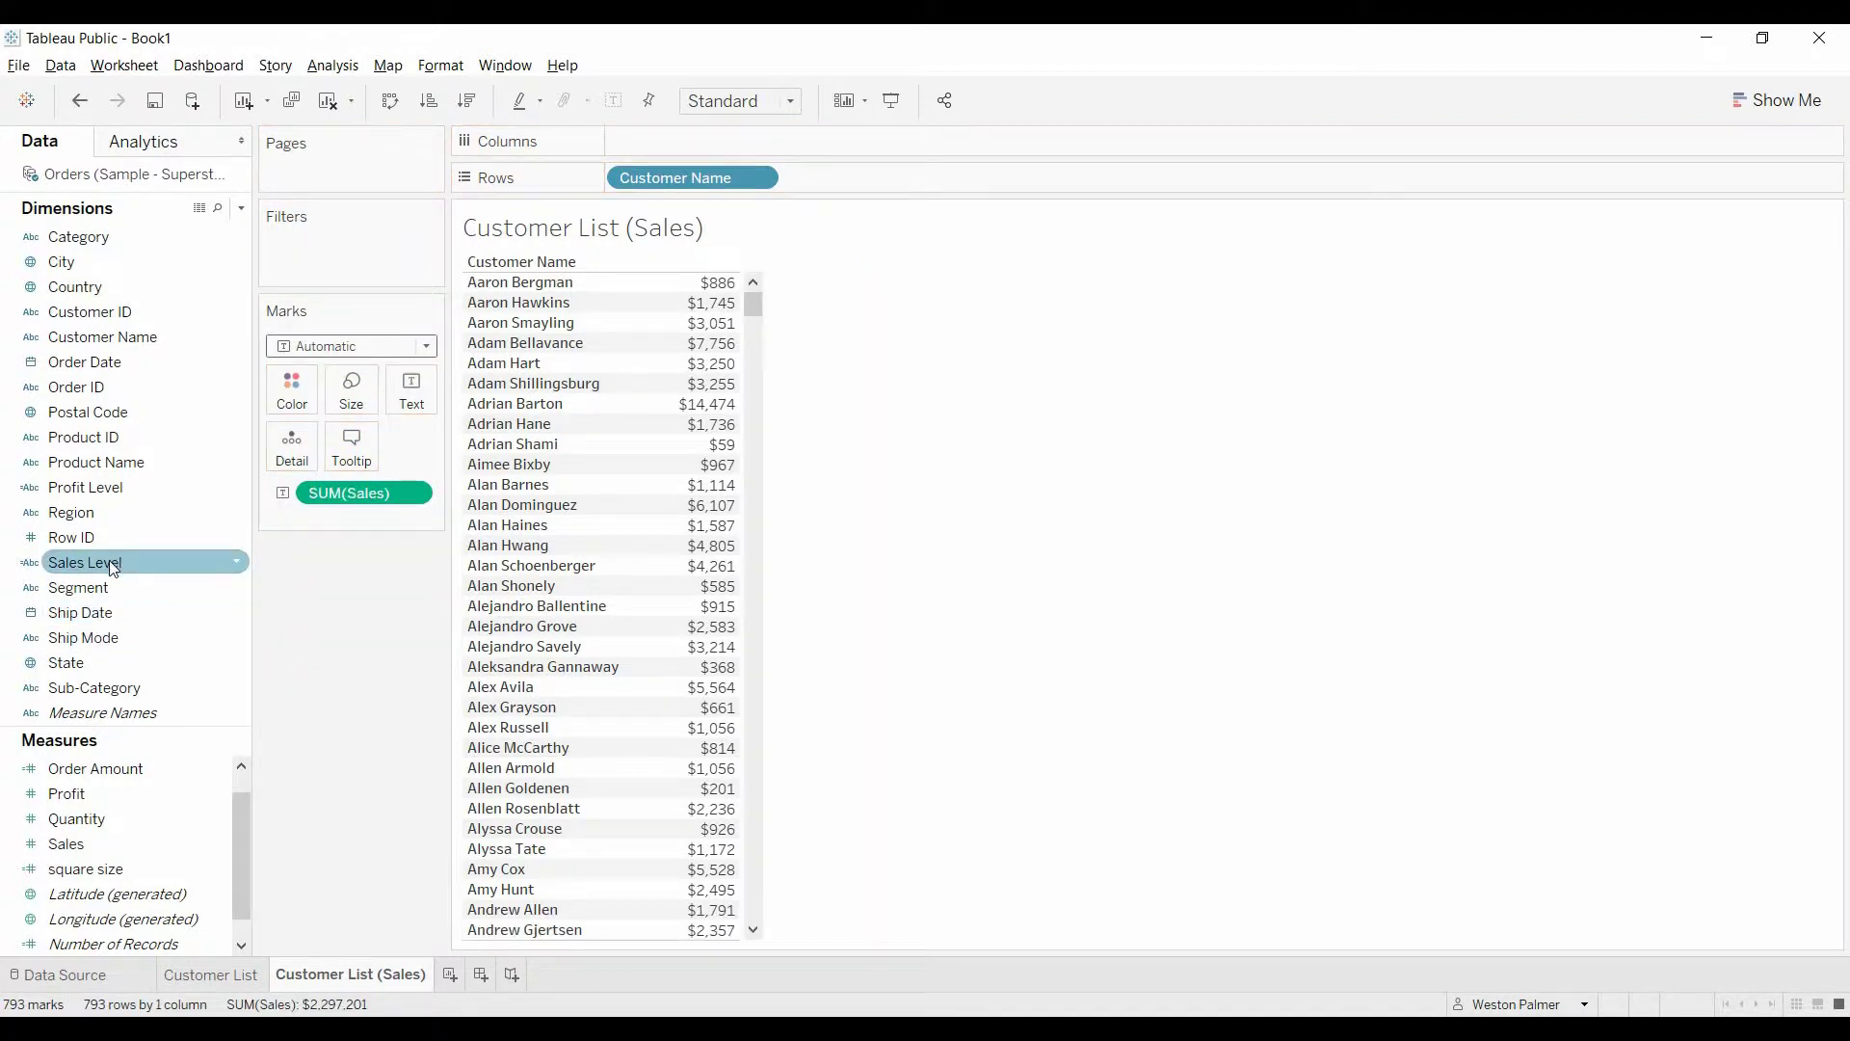
drag(113, 568, 282, 380)
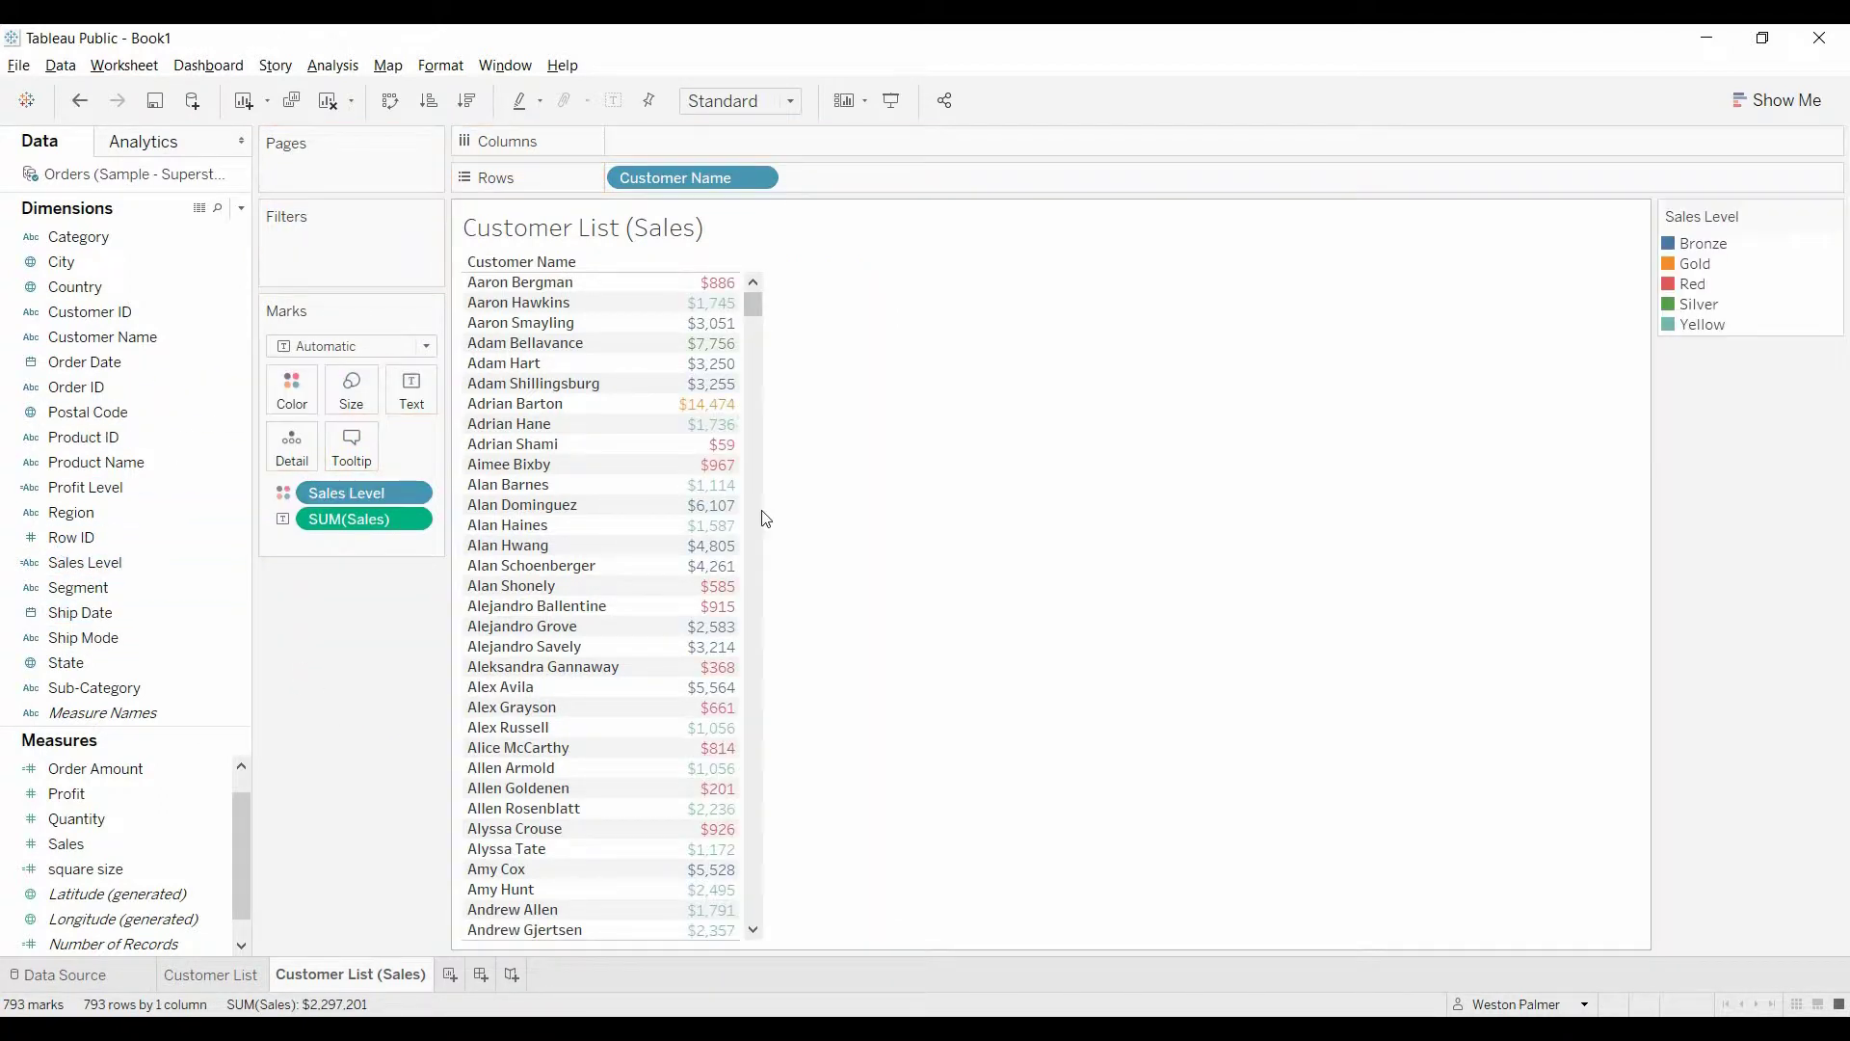
Try to fill the sales cells with colour using Square marks at maximum size, and check an individual mark
click(426, 346)
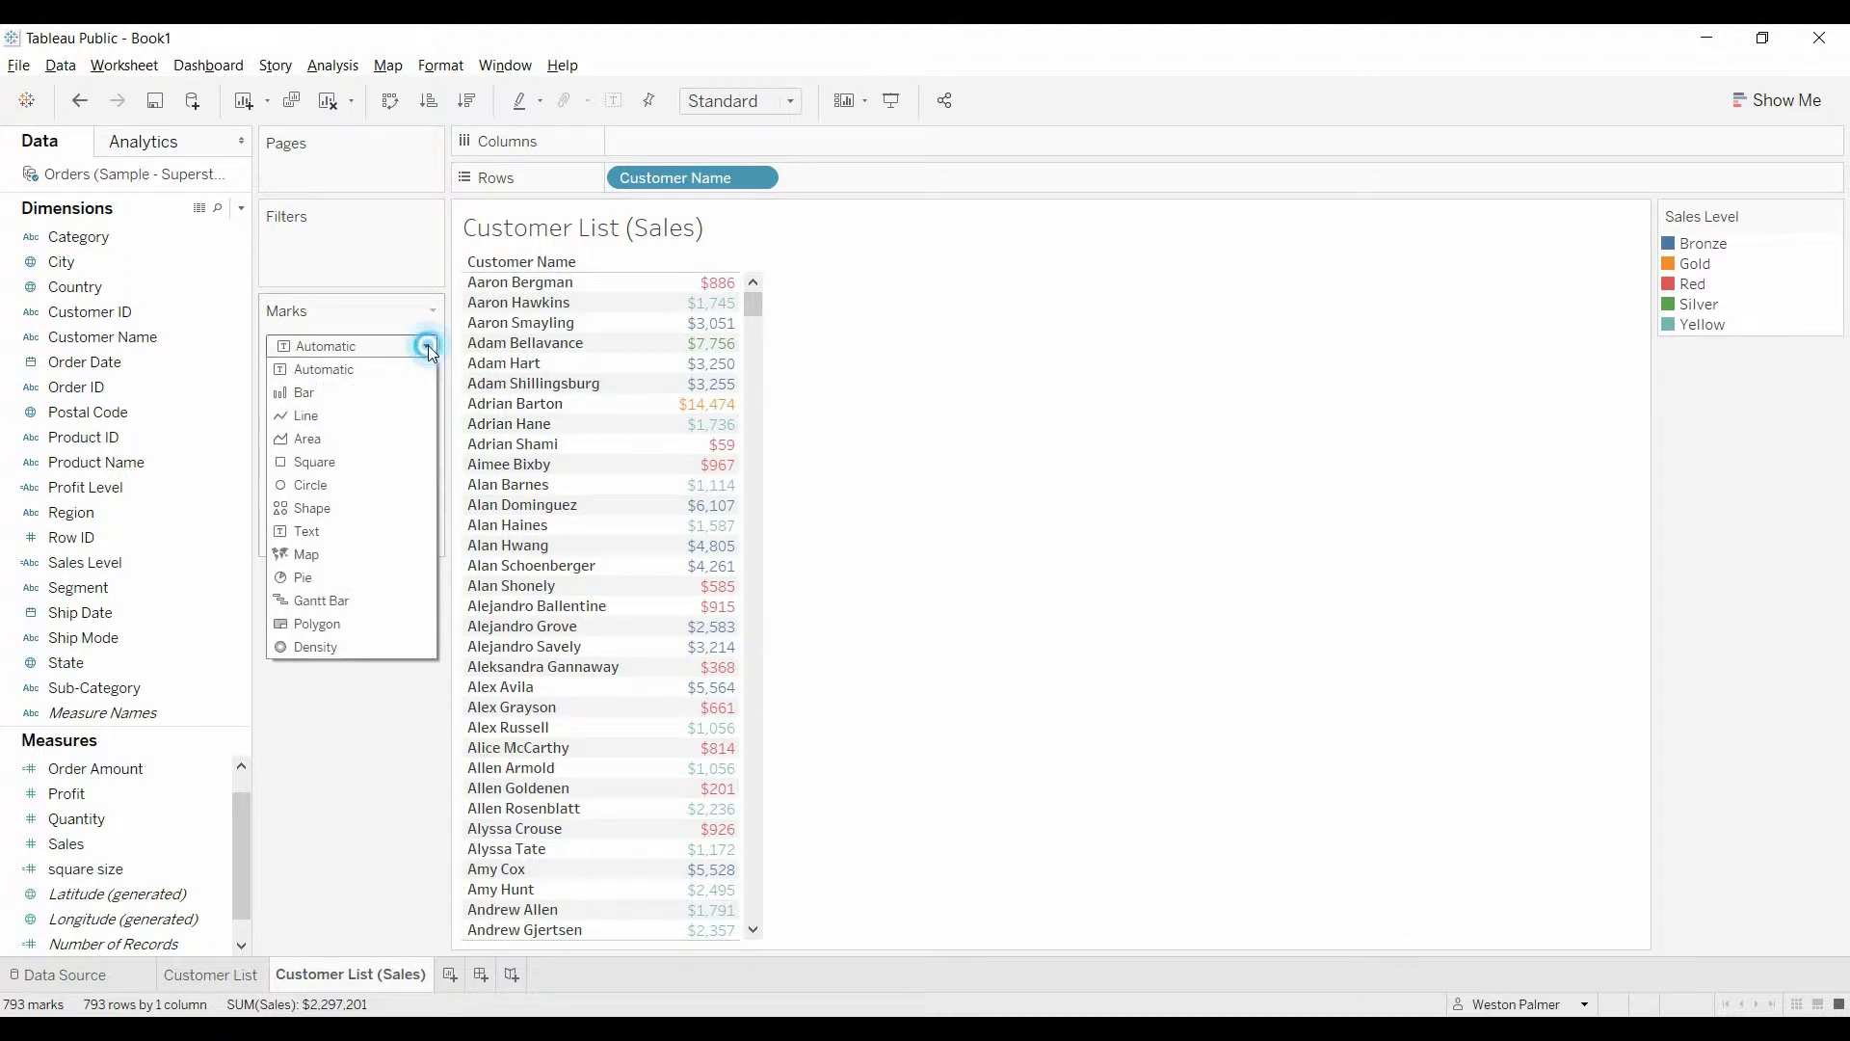
click(380, 464)
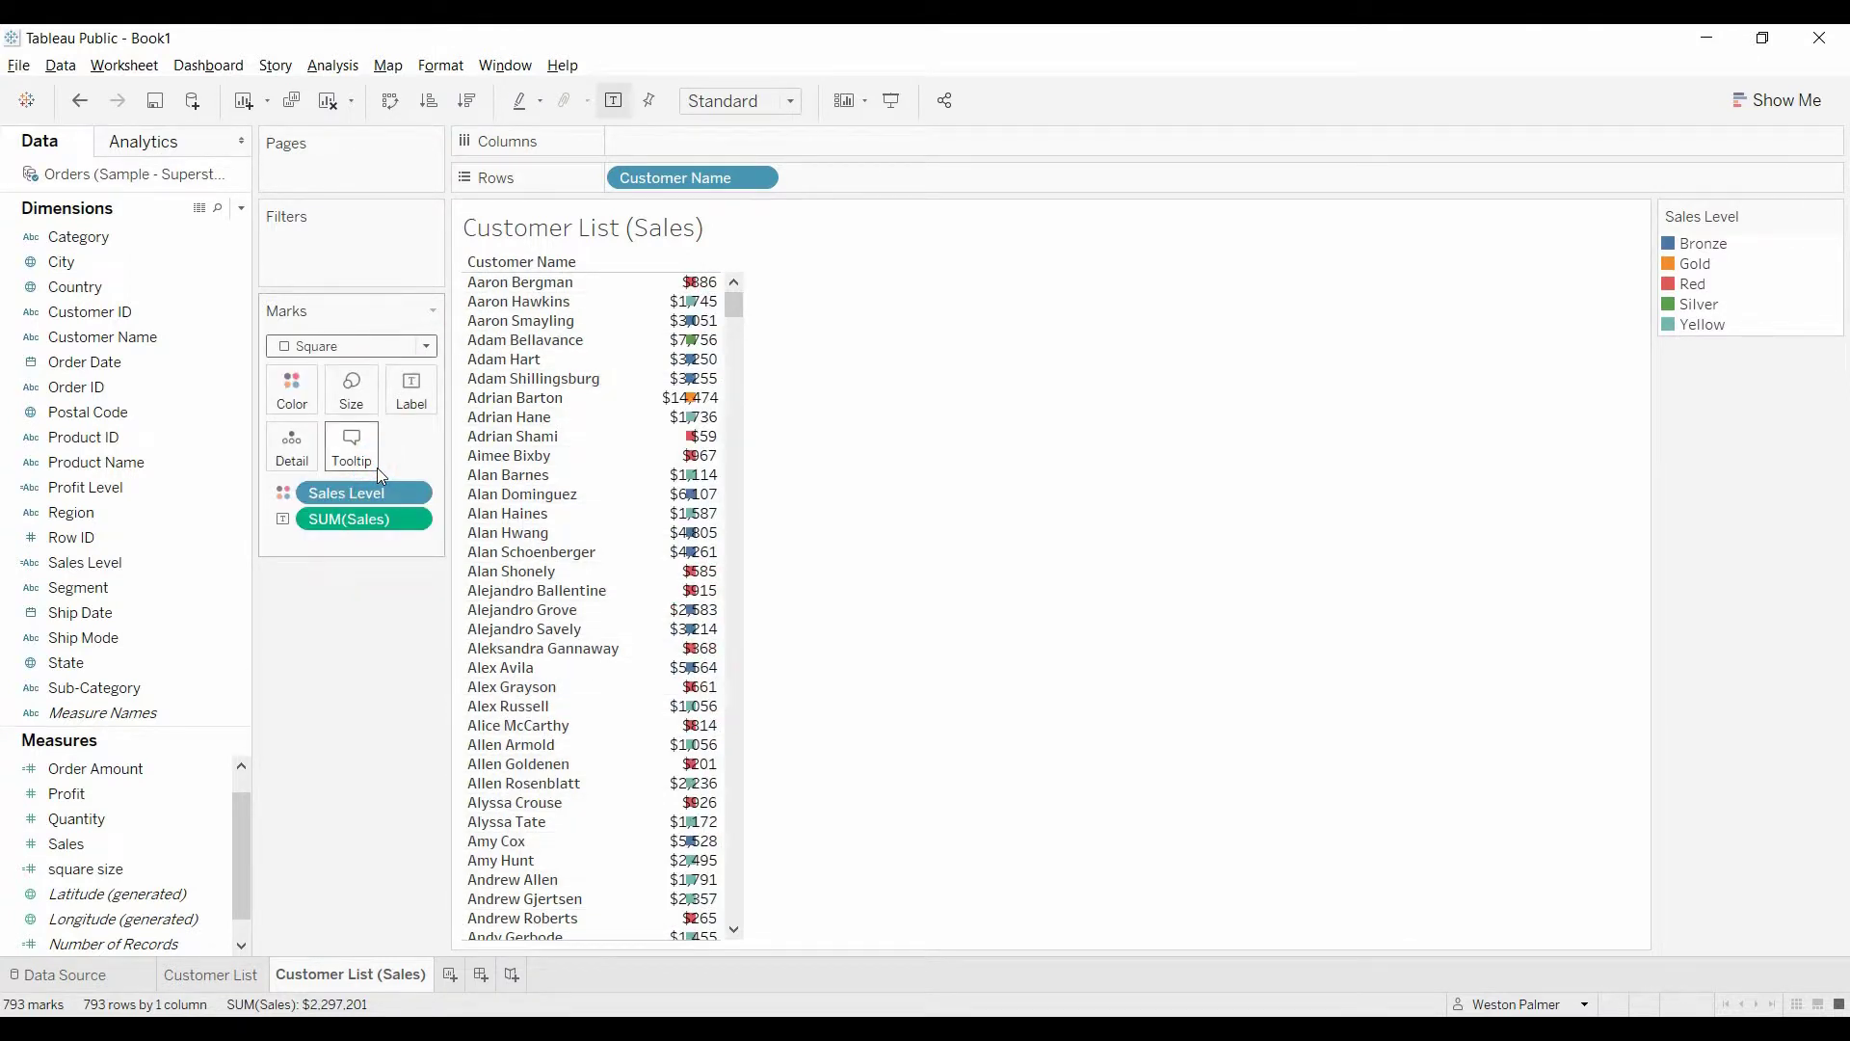
click(351, 390)
drag(391, 446, 502, 449)
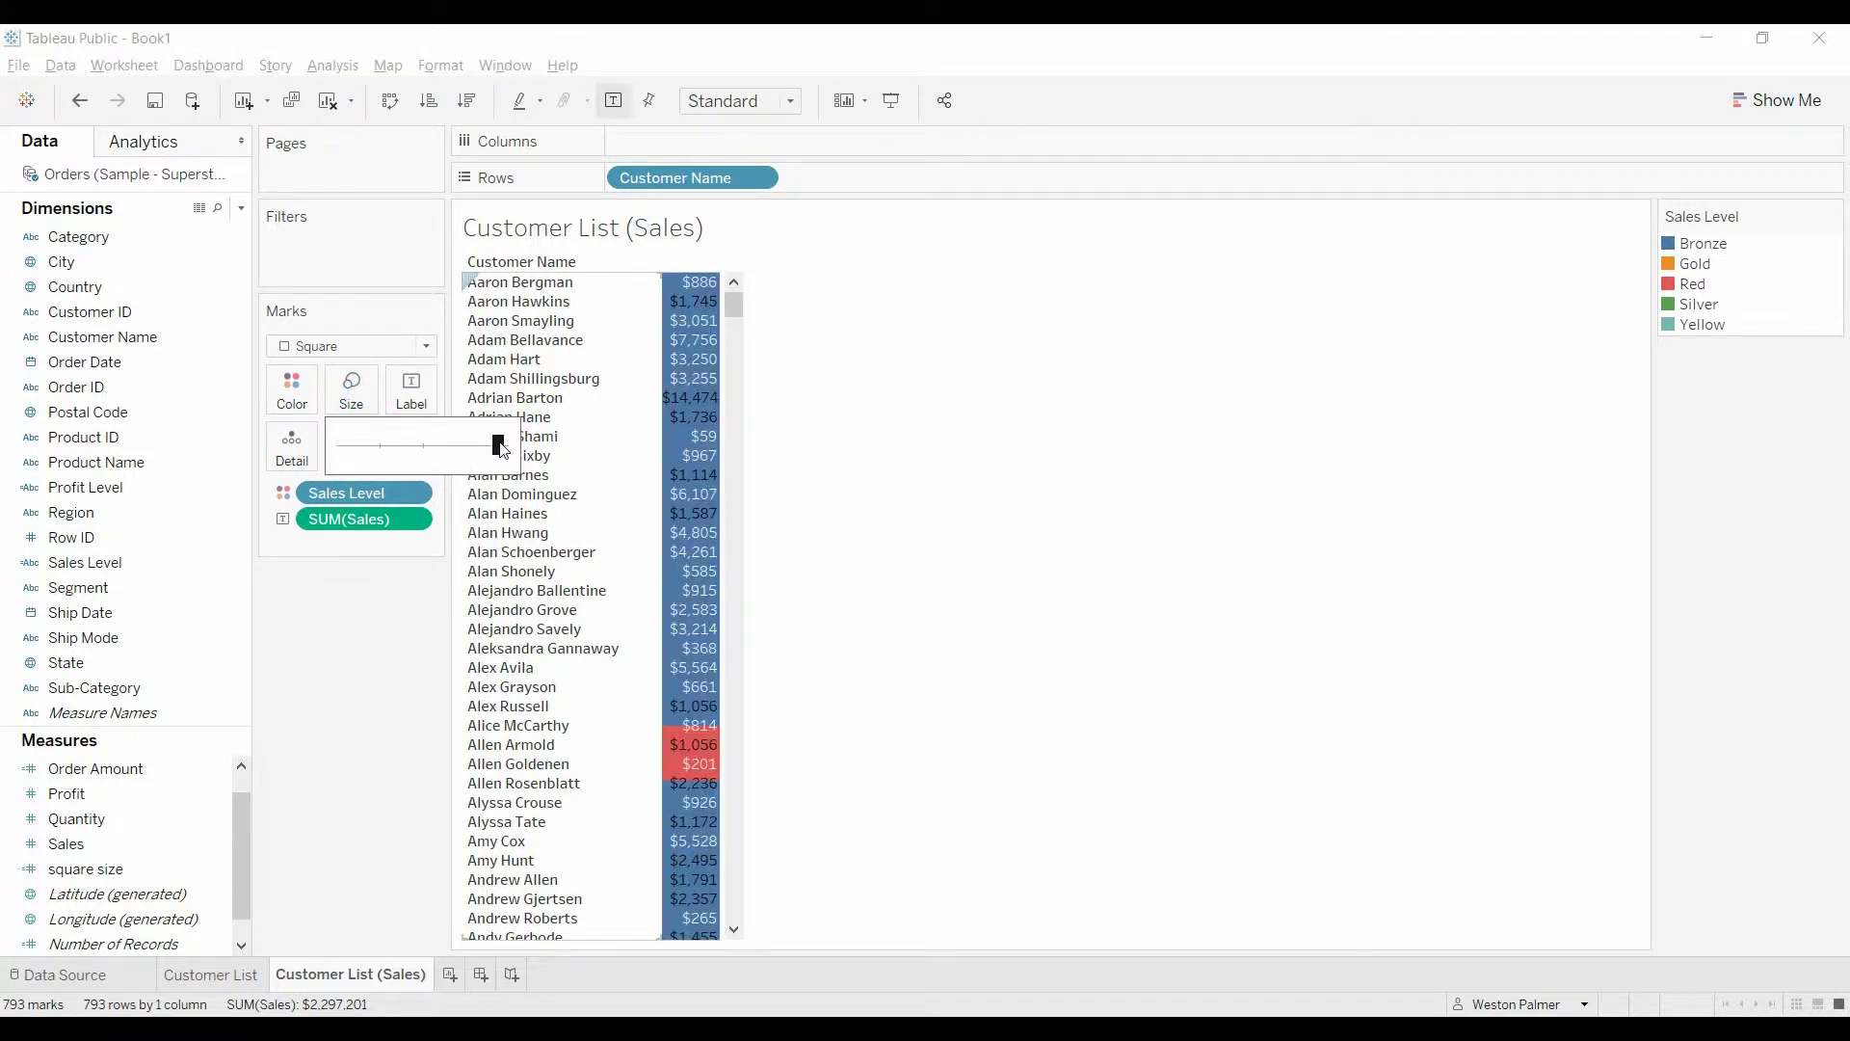
click(788, 457)
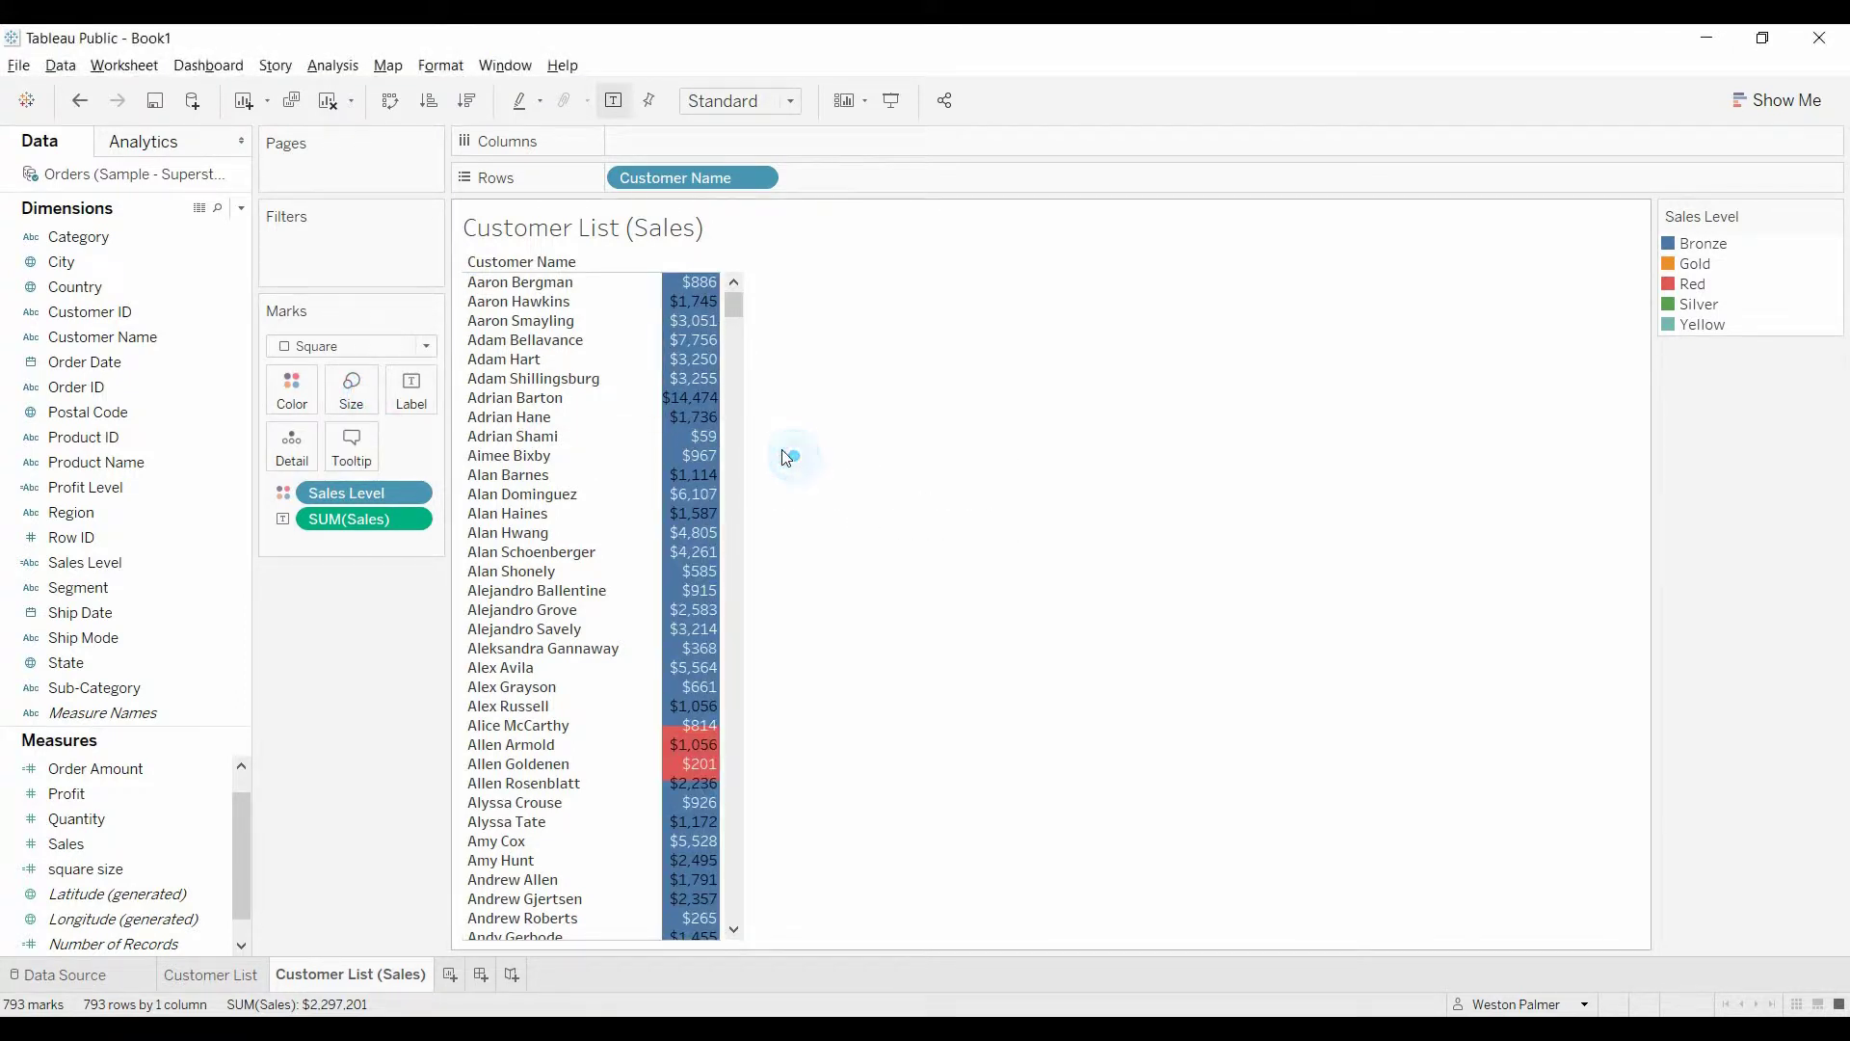
click(706, 446)
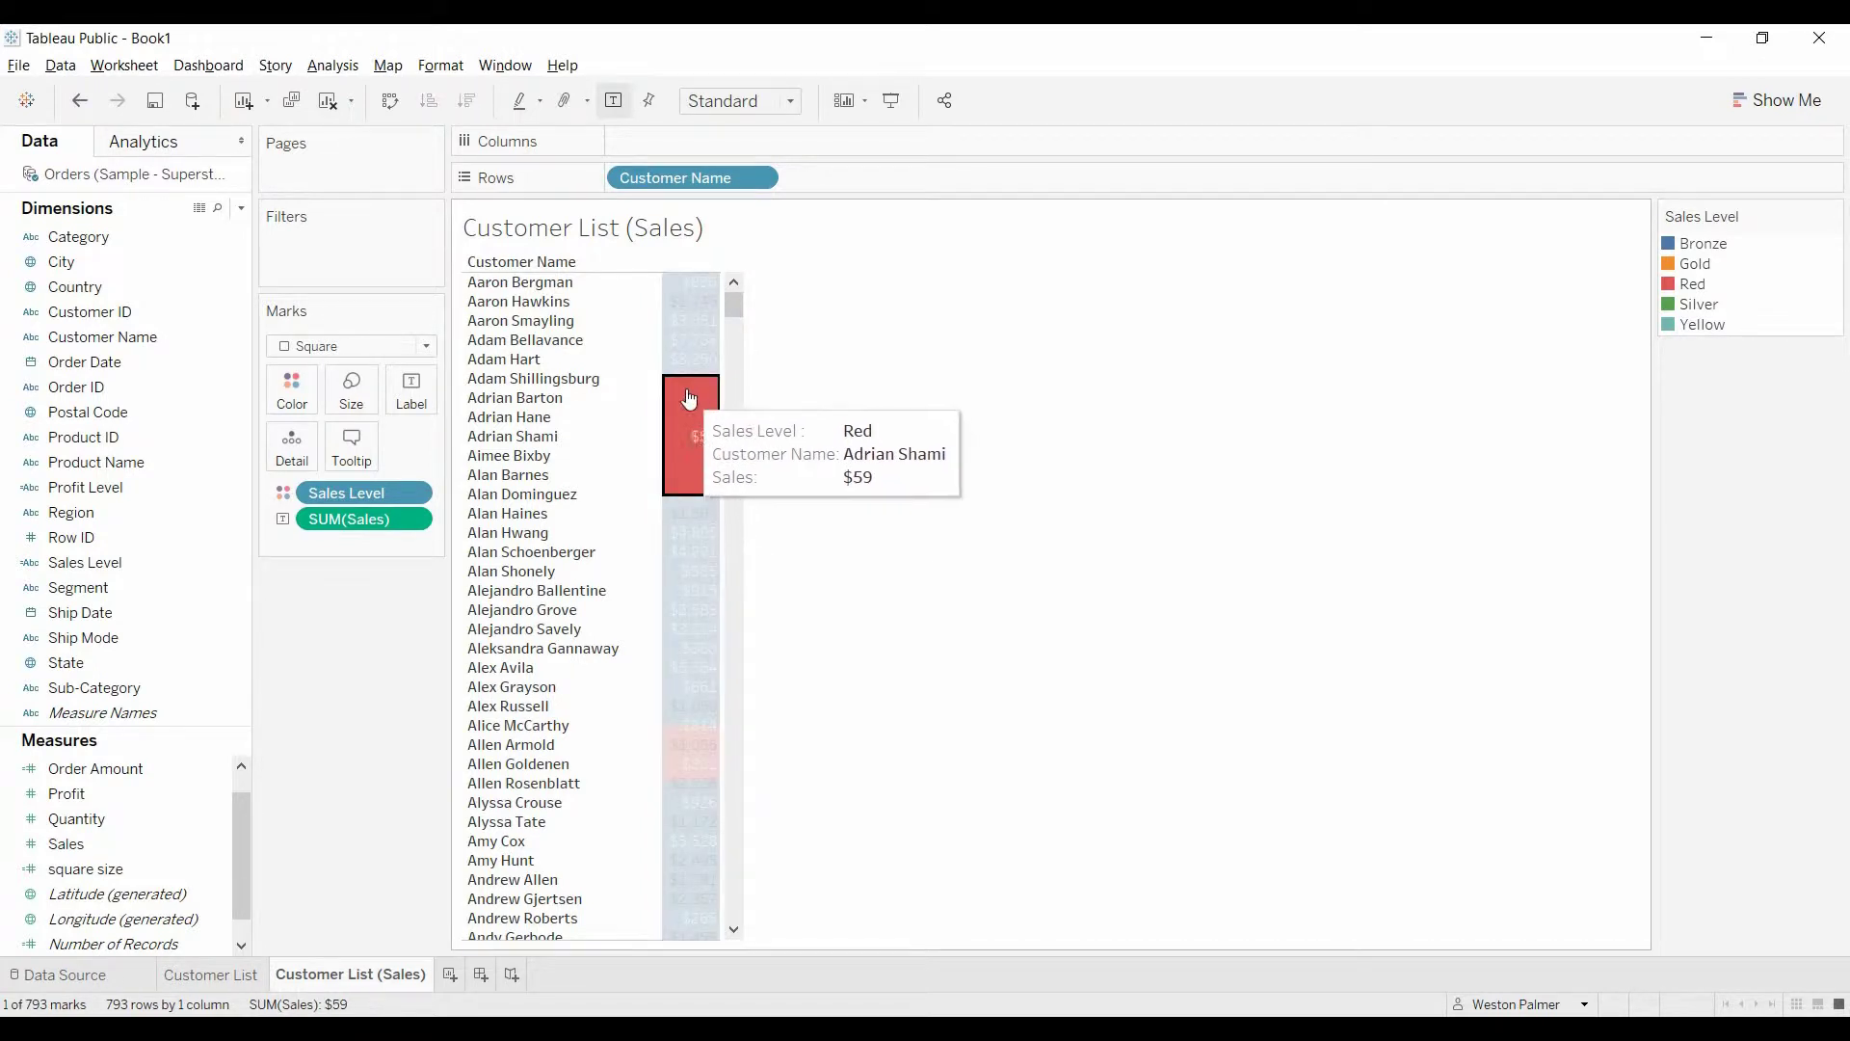
mouse_move(702, 453)
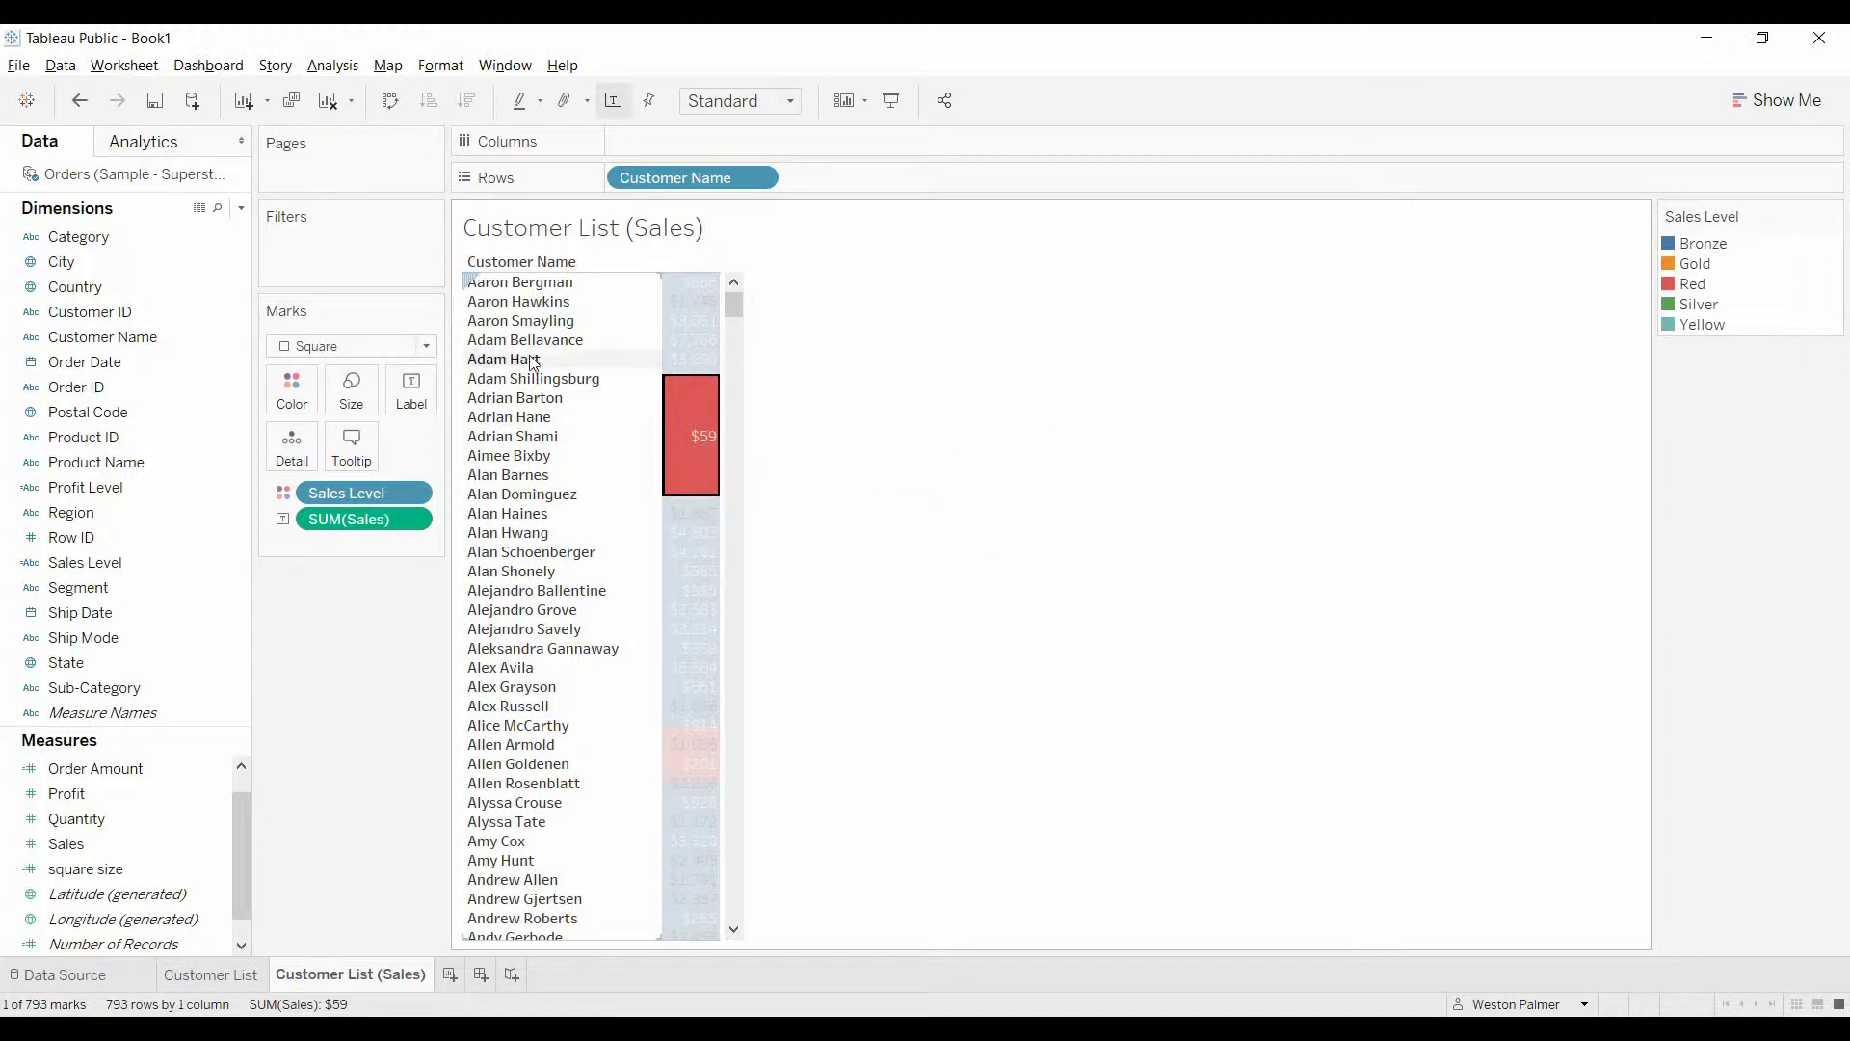
Change the mark type to Bar and examine the formula of the square size calculated field
click(425, 346)
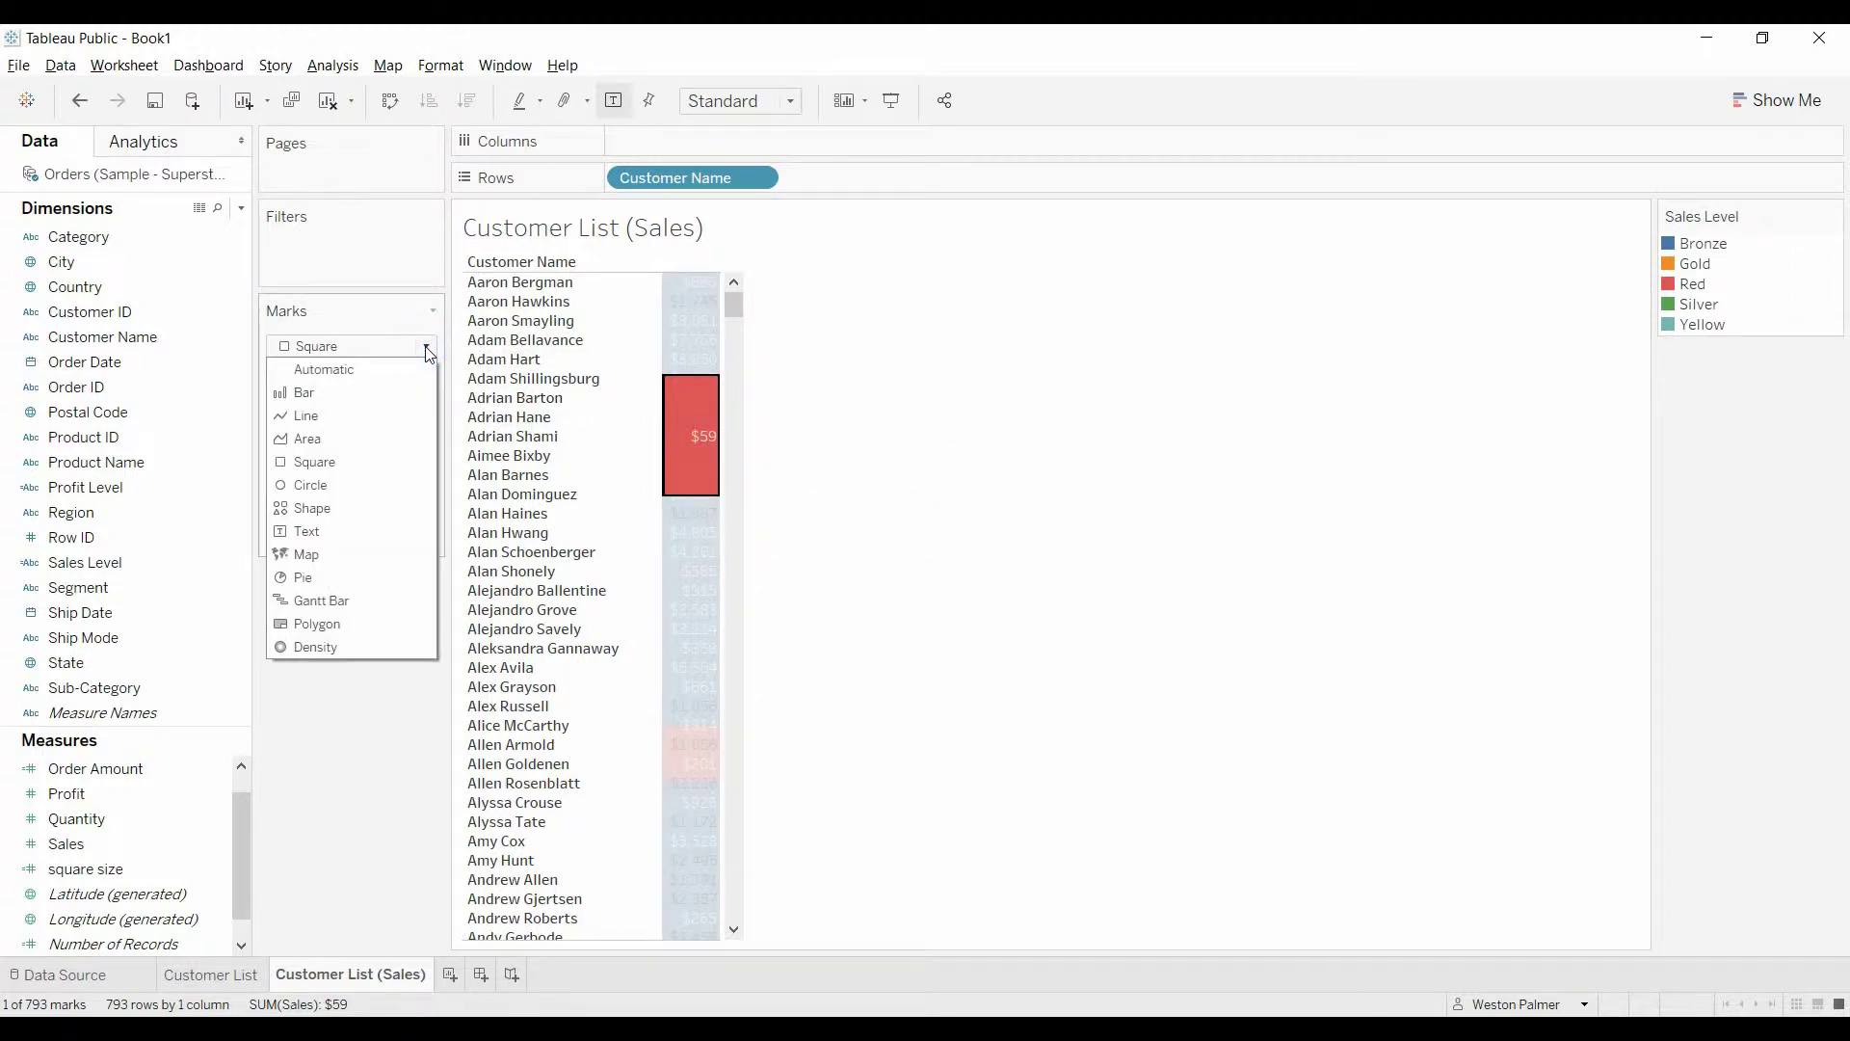
click(339, 390)
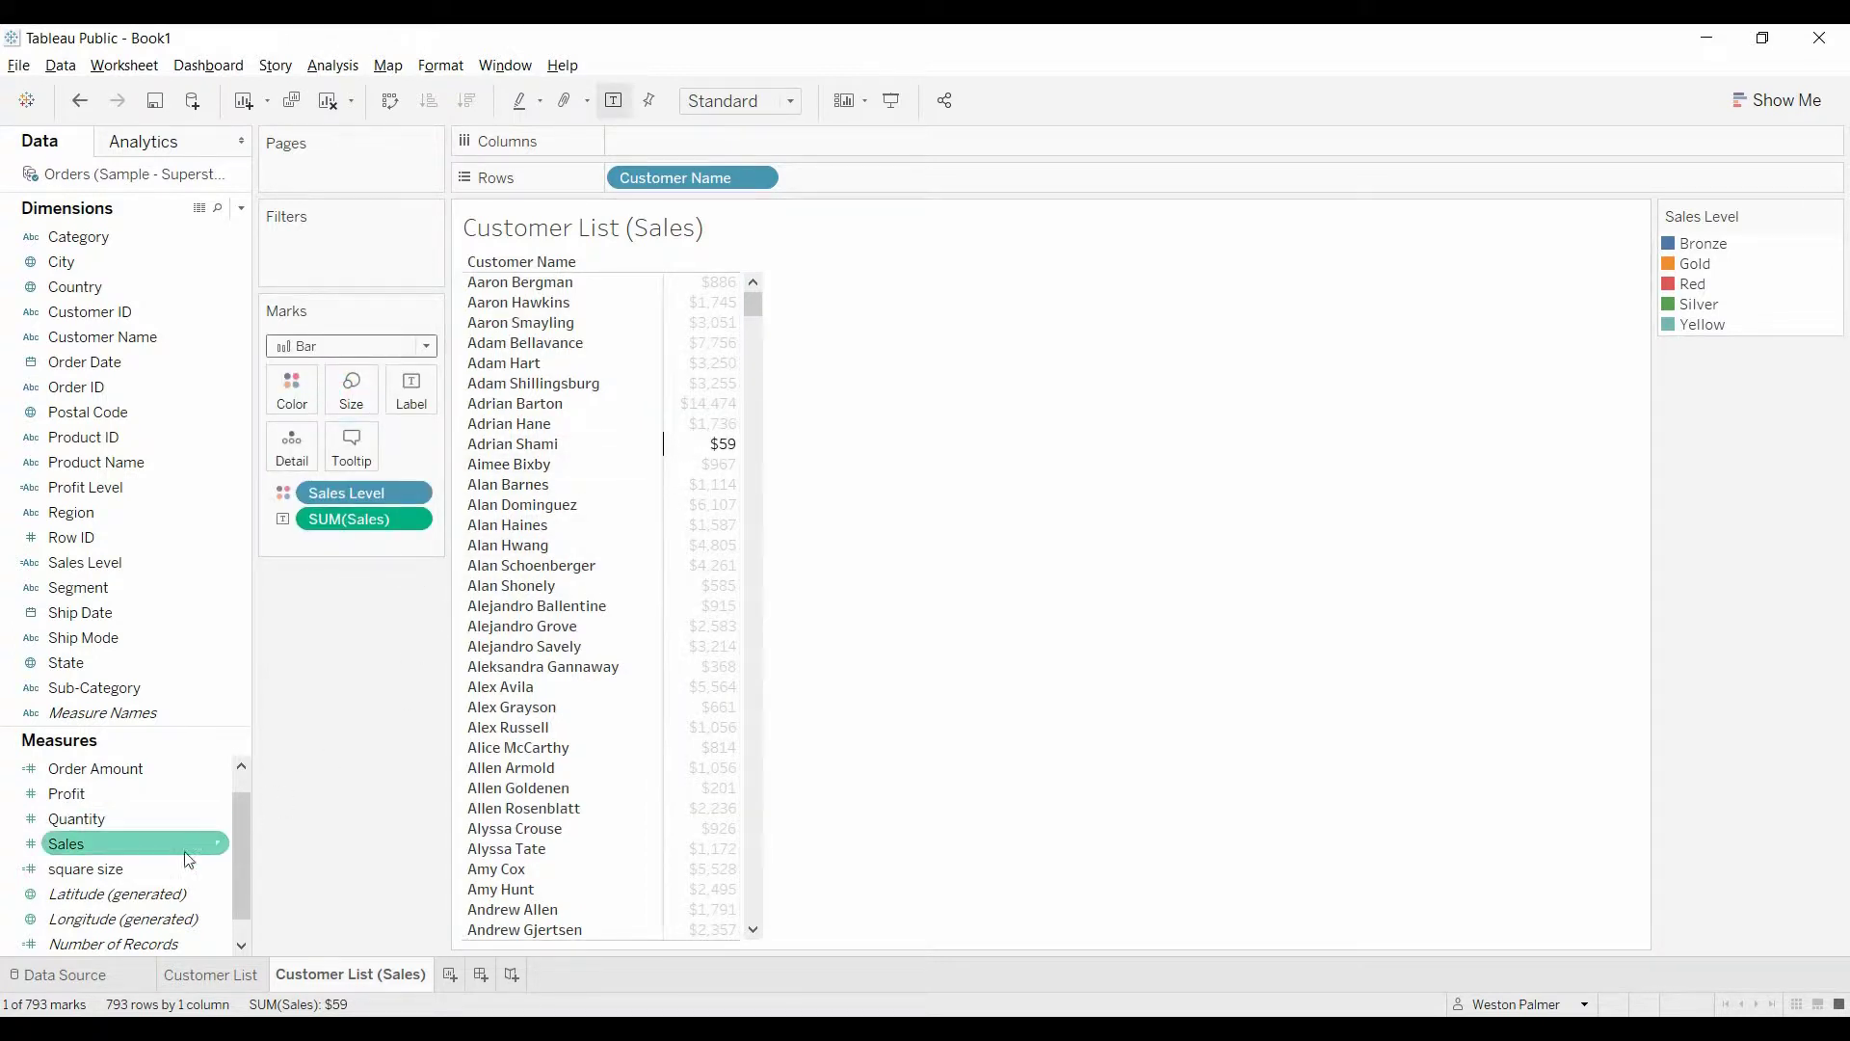
click(213, 870)
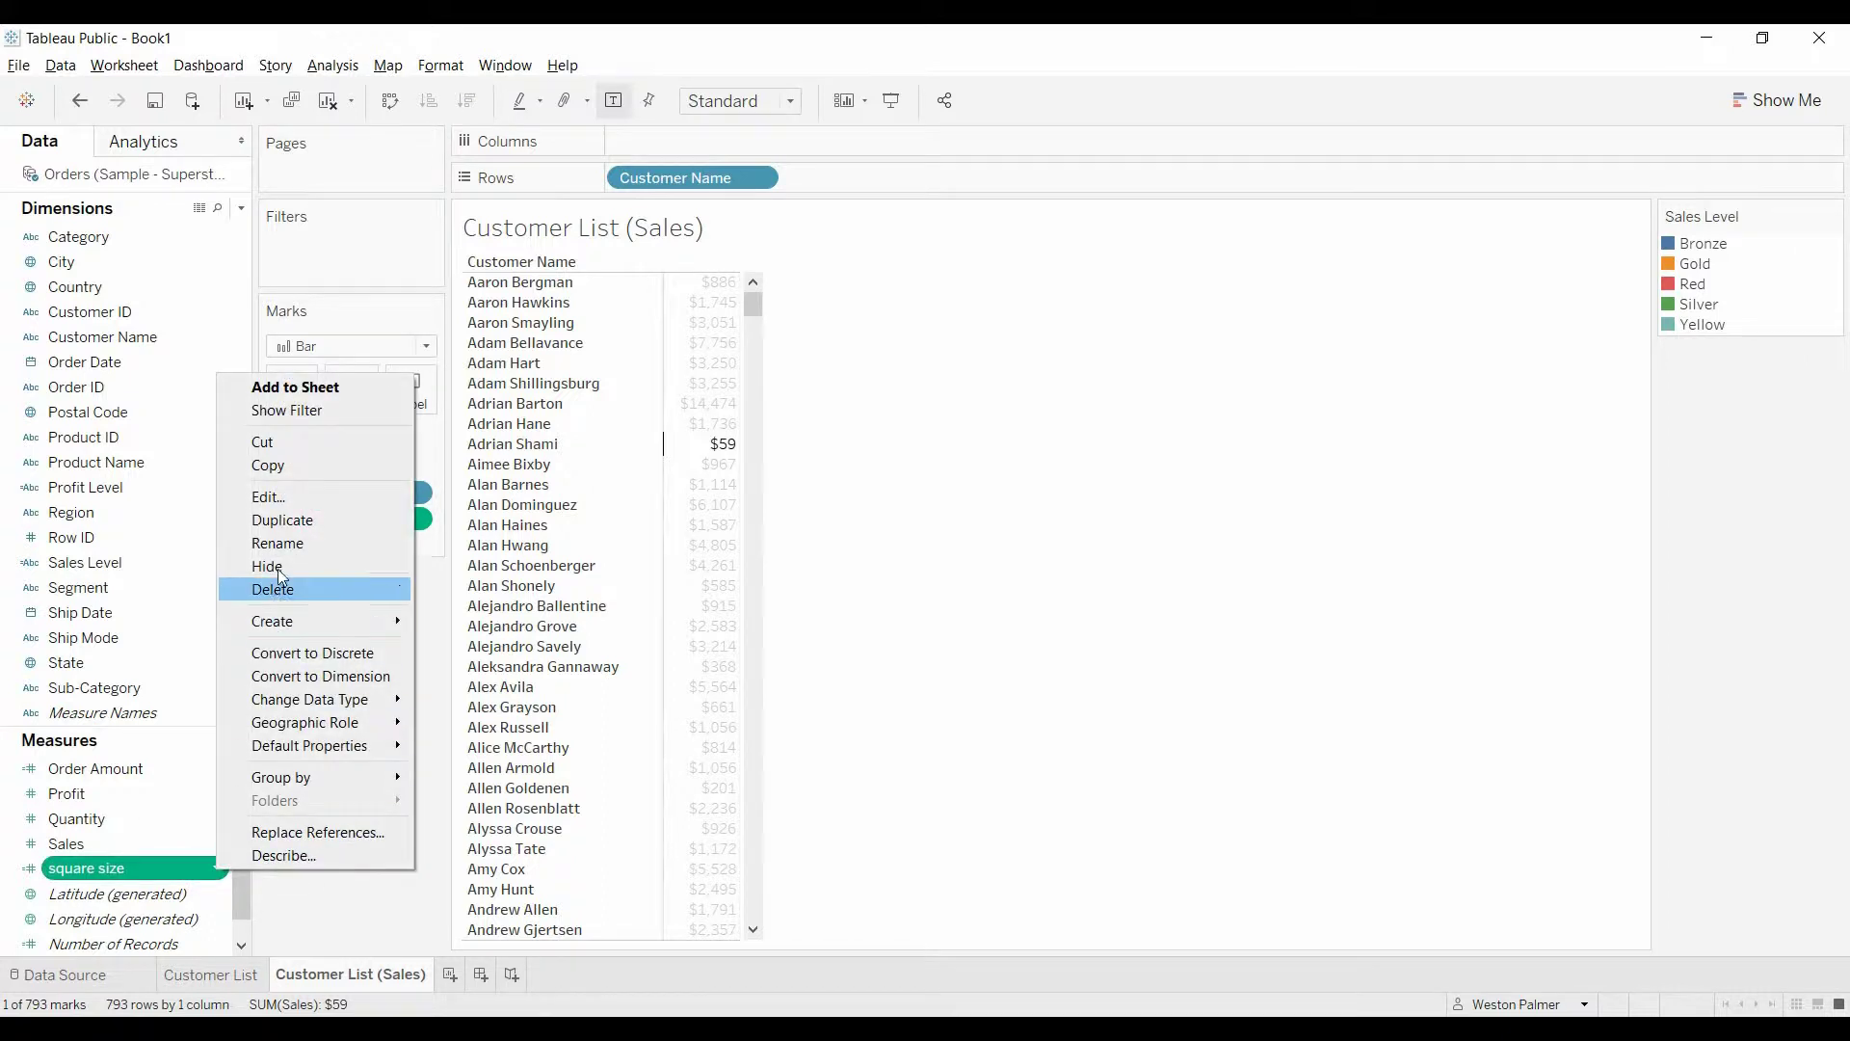
click(293, 497)
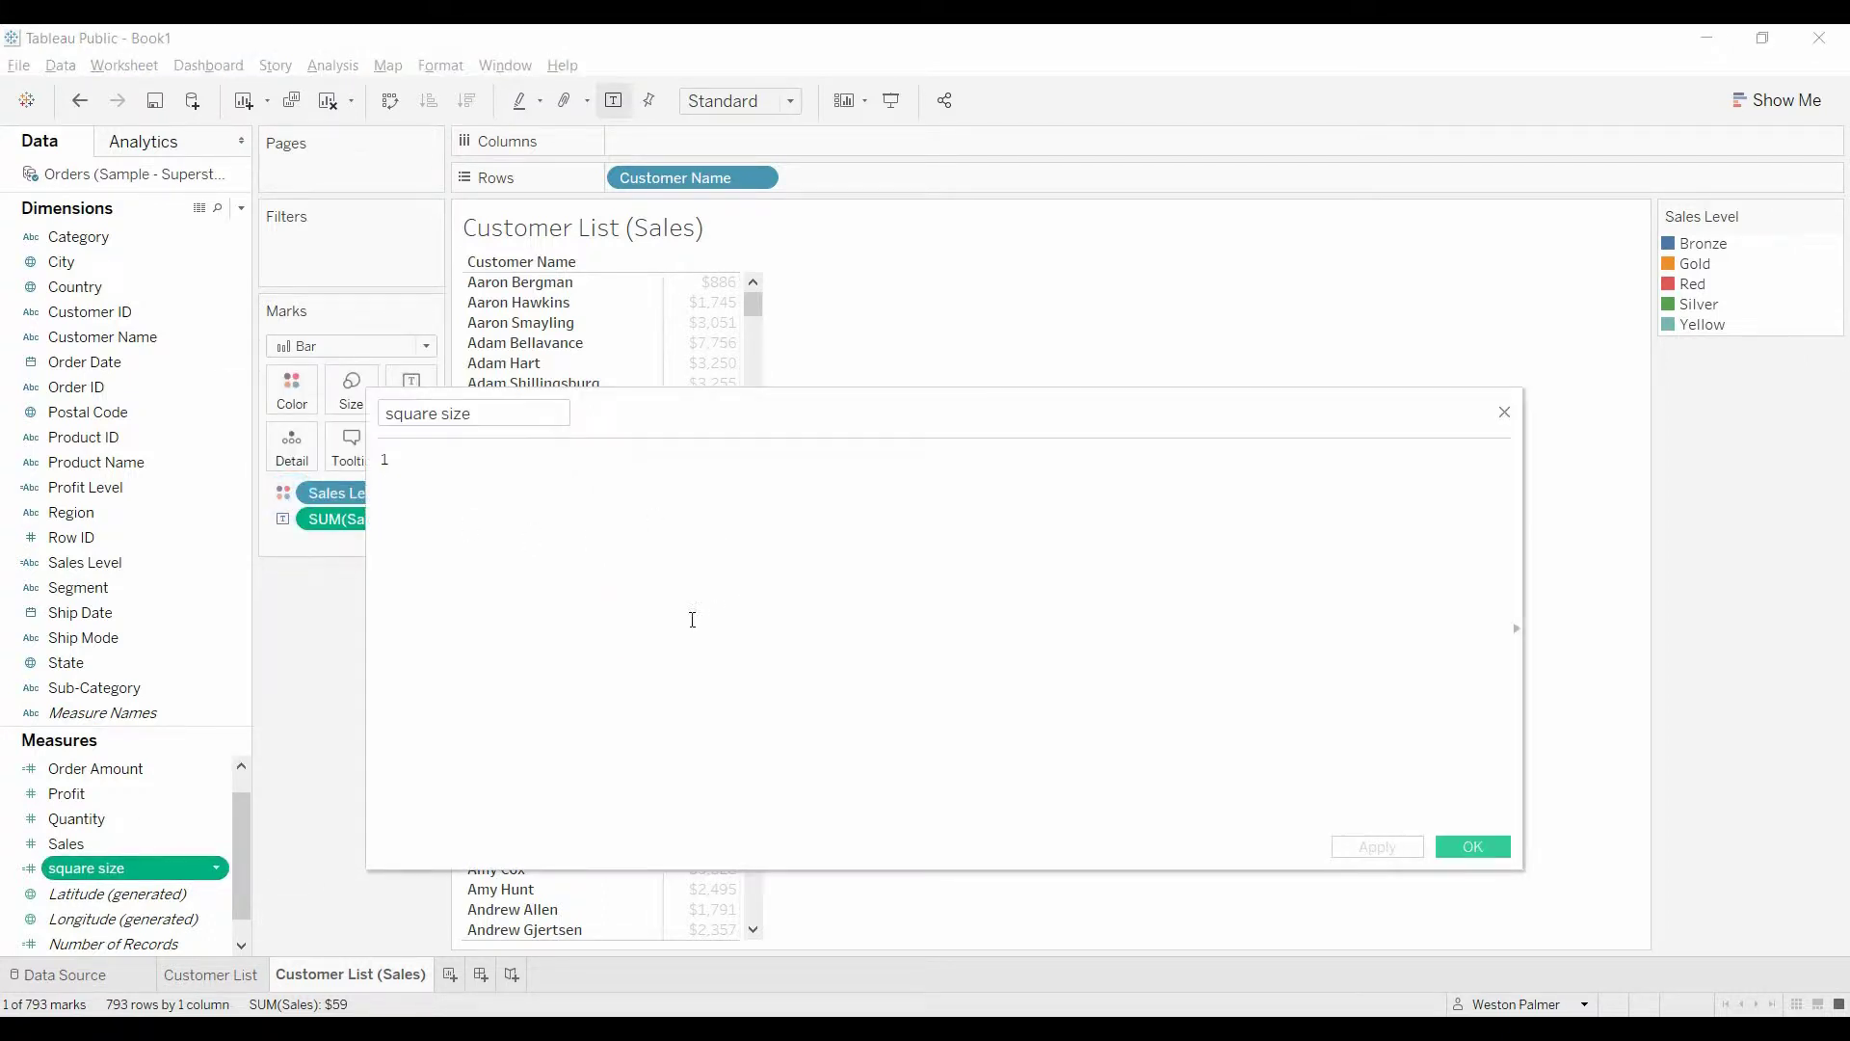
scroll(620, 603, up, 2)
click(1504, 412)
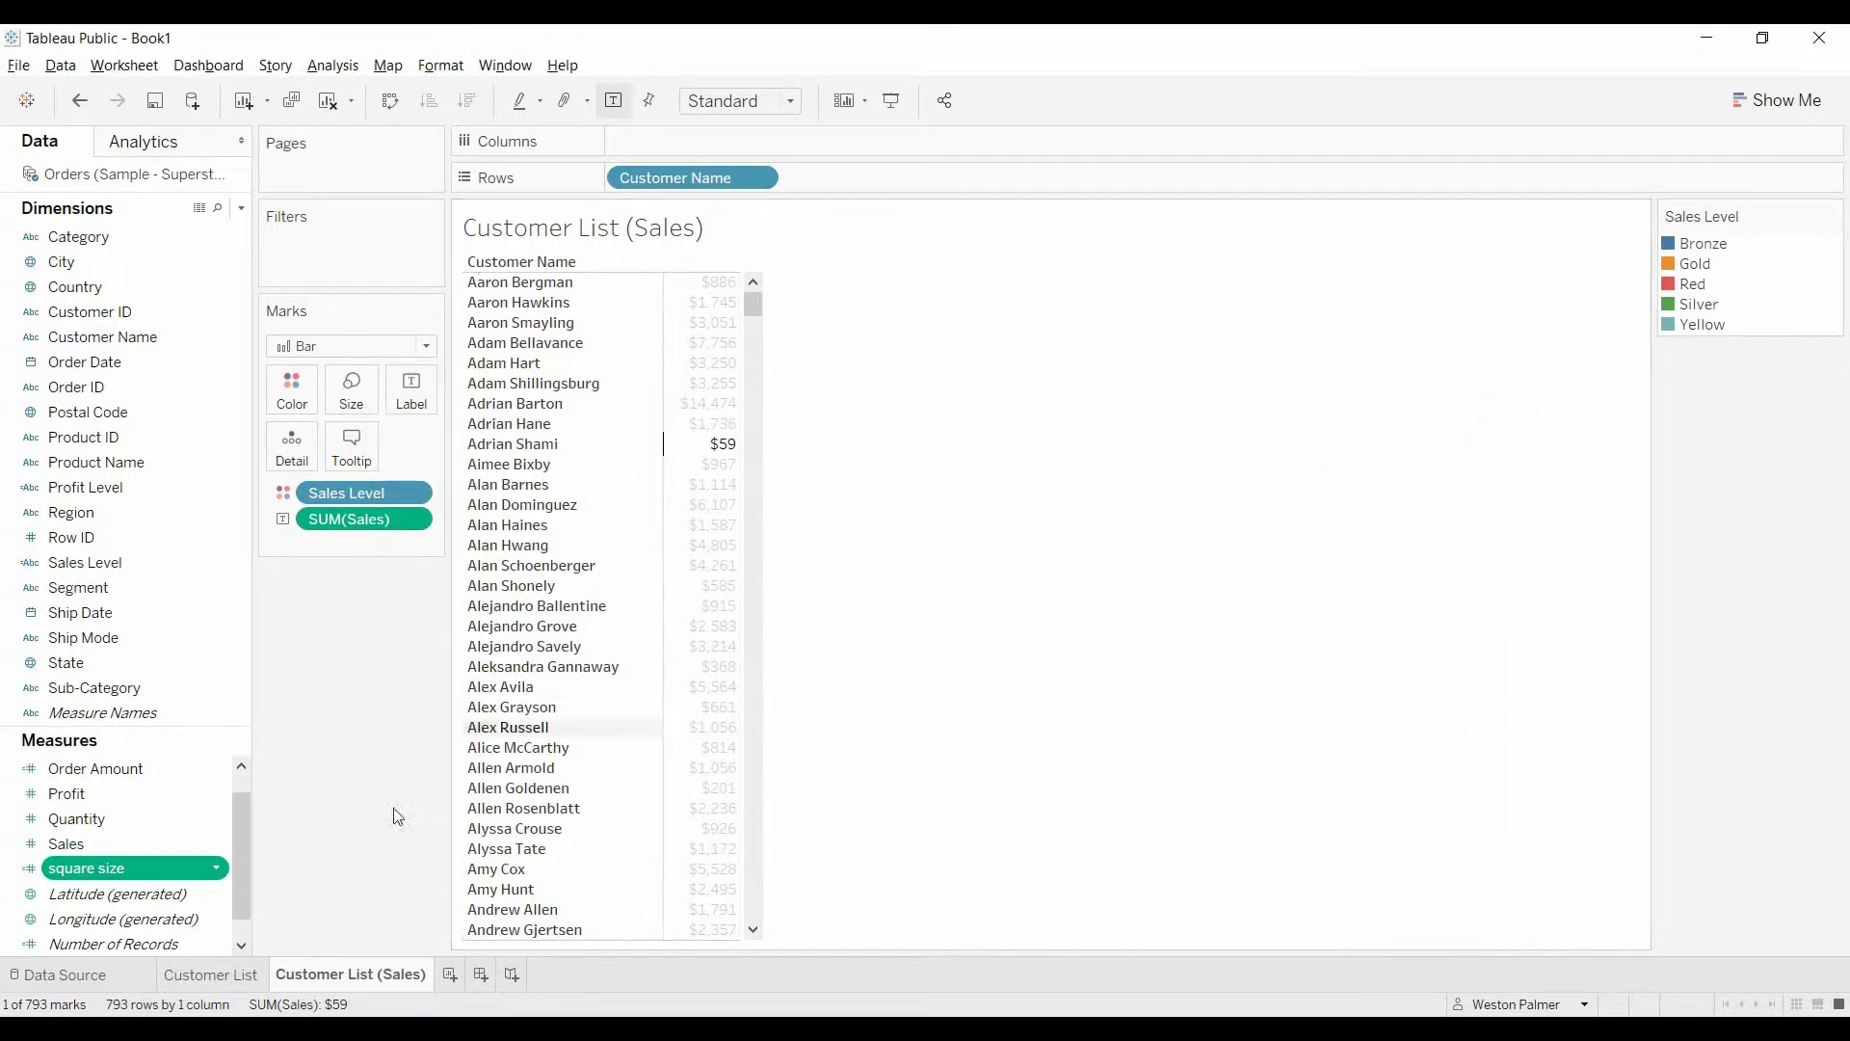
Size the bars by the square size field aggregated as Average, and inspect one customer's coloured cell
drag(131, 866, 353, 405)
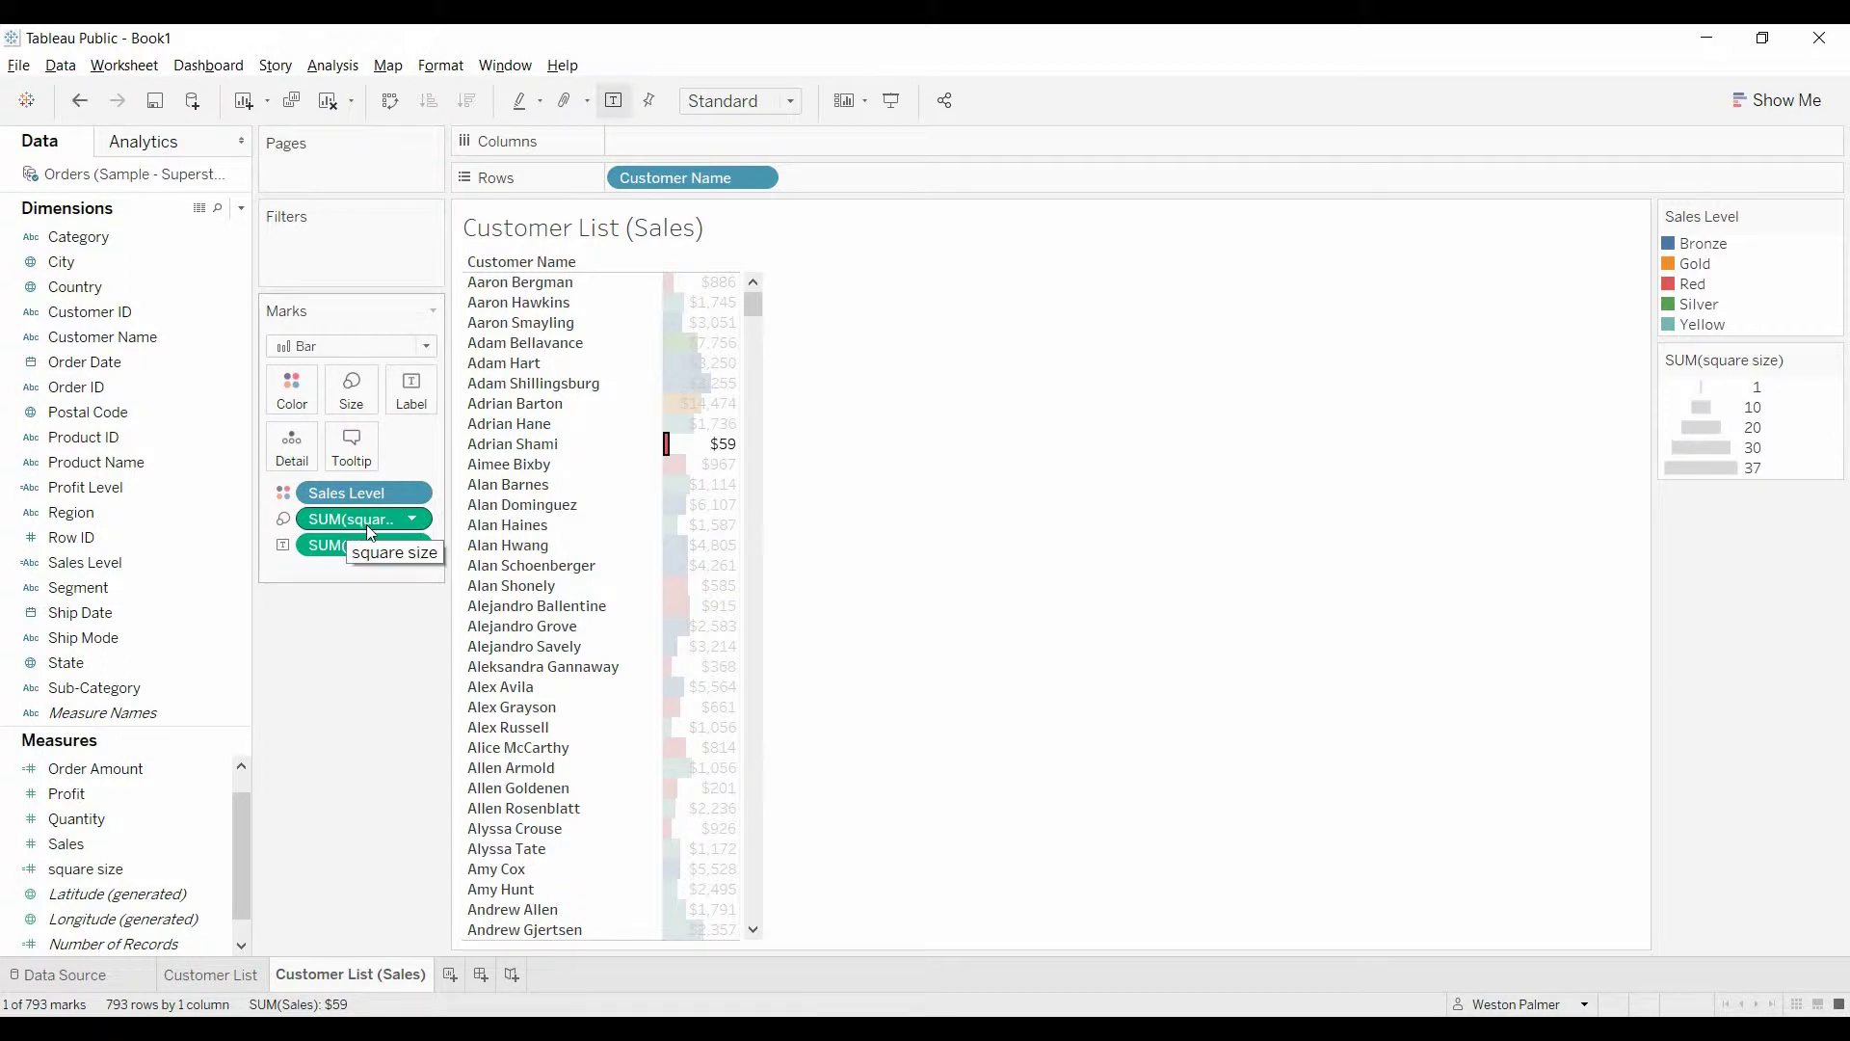
click(416, 520)
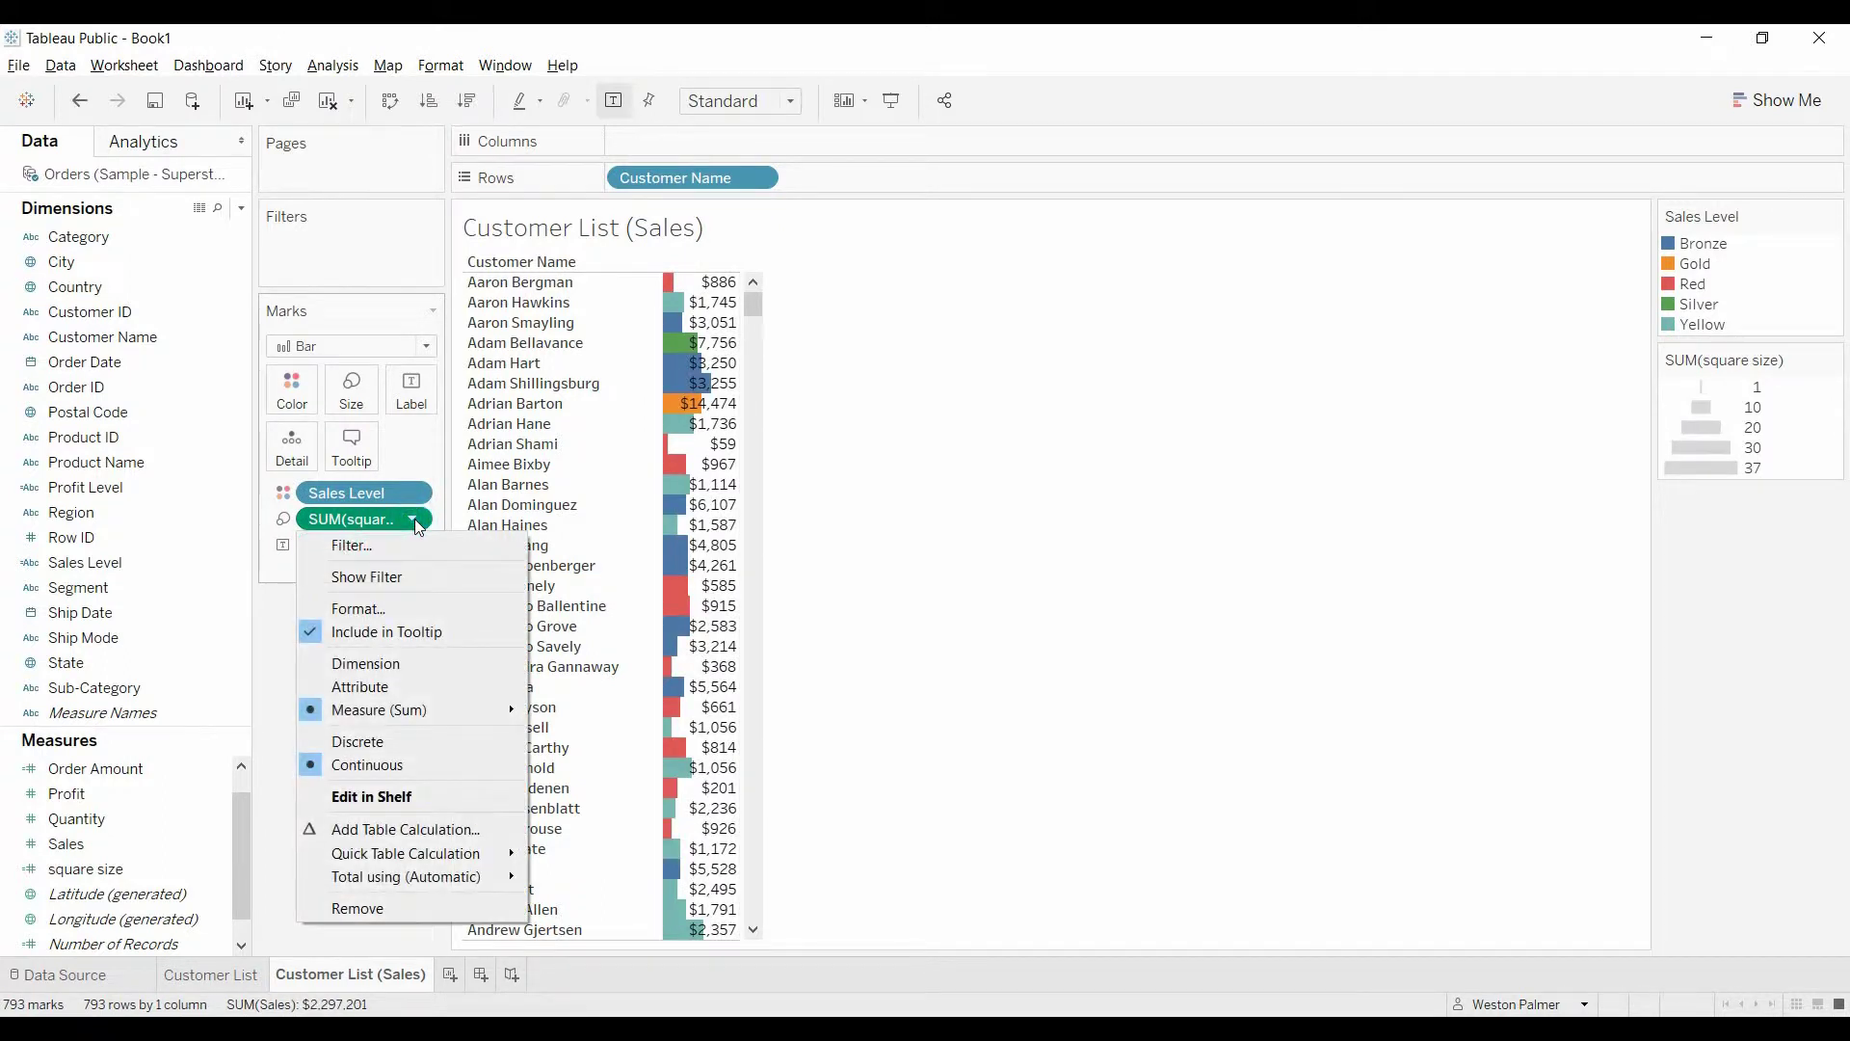
mouse_move(409, 716)
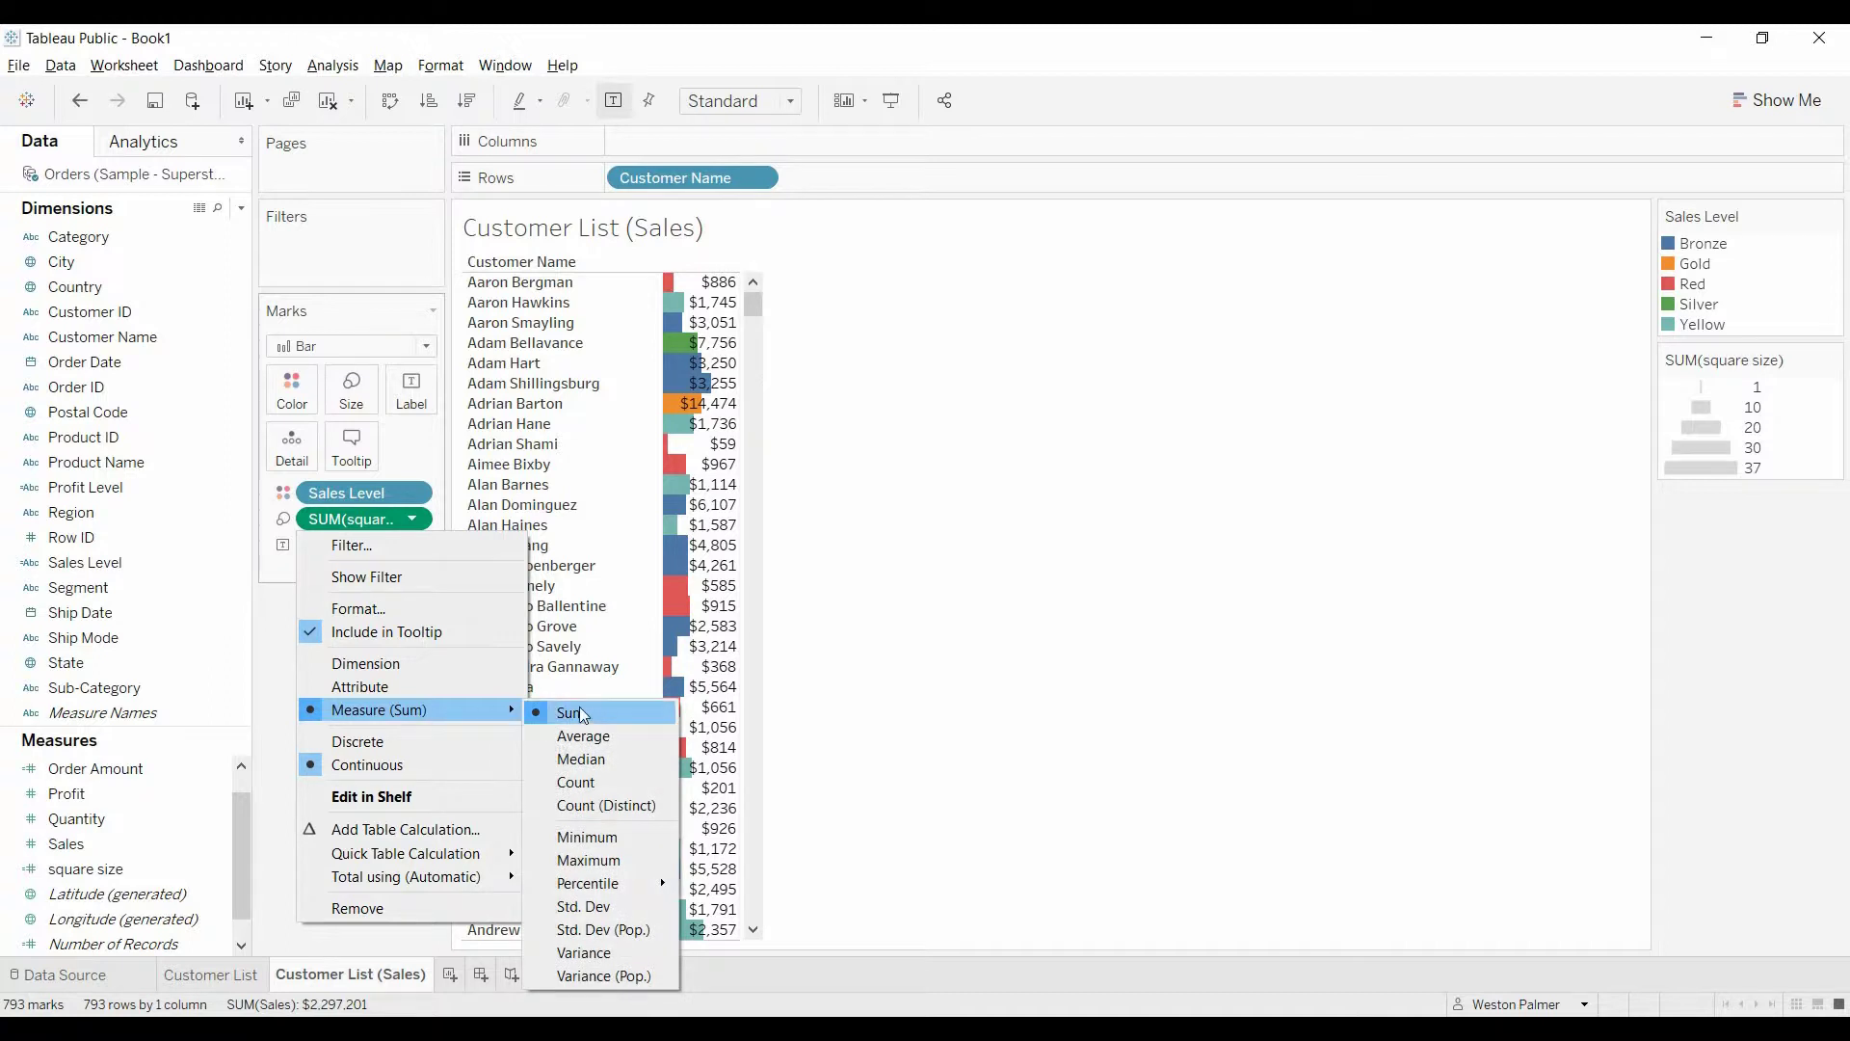
click(595, 738)
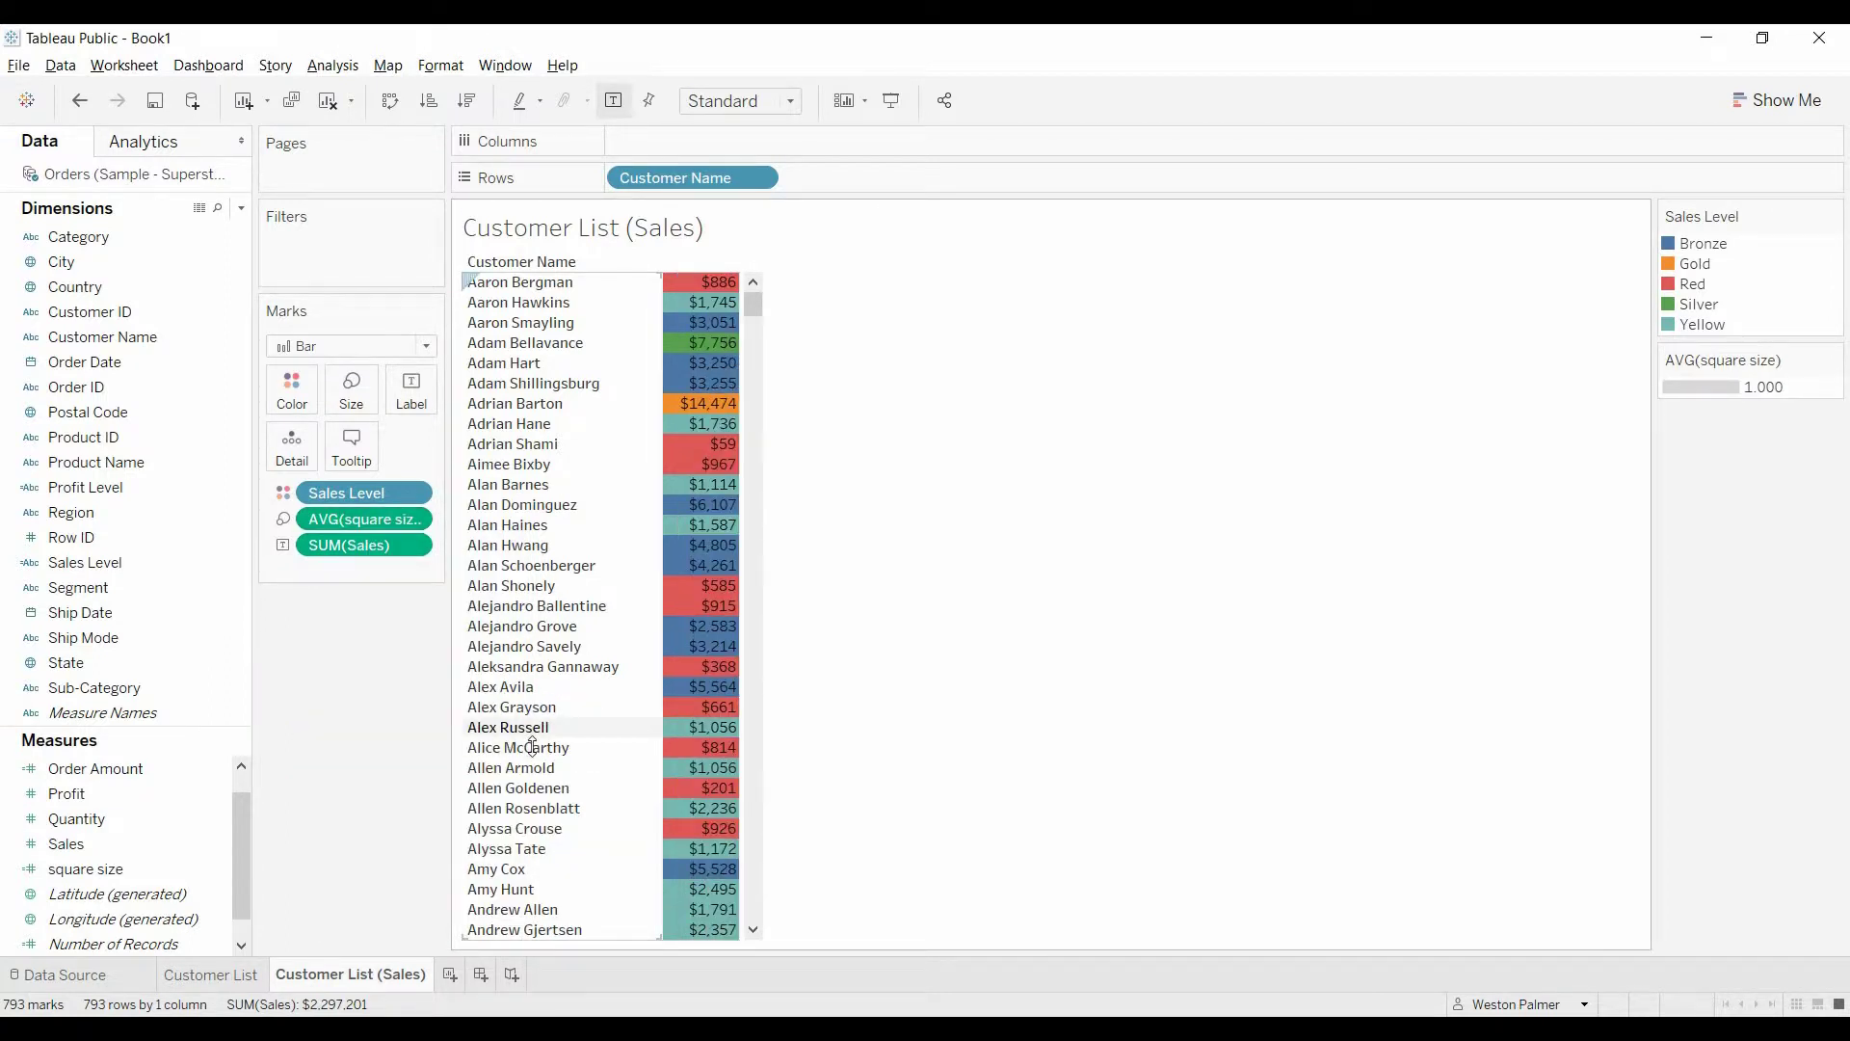
mouse_move(700, 532)
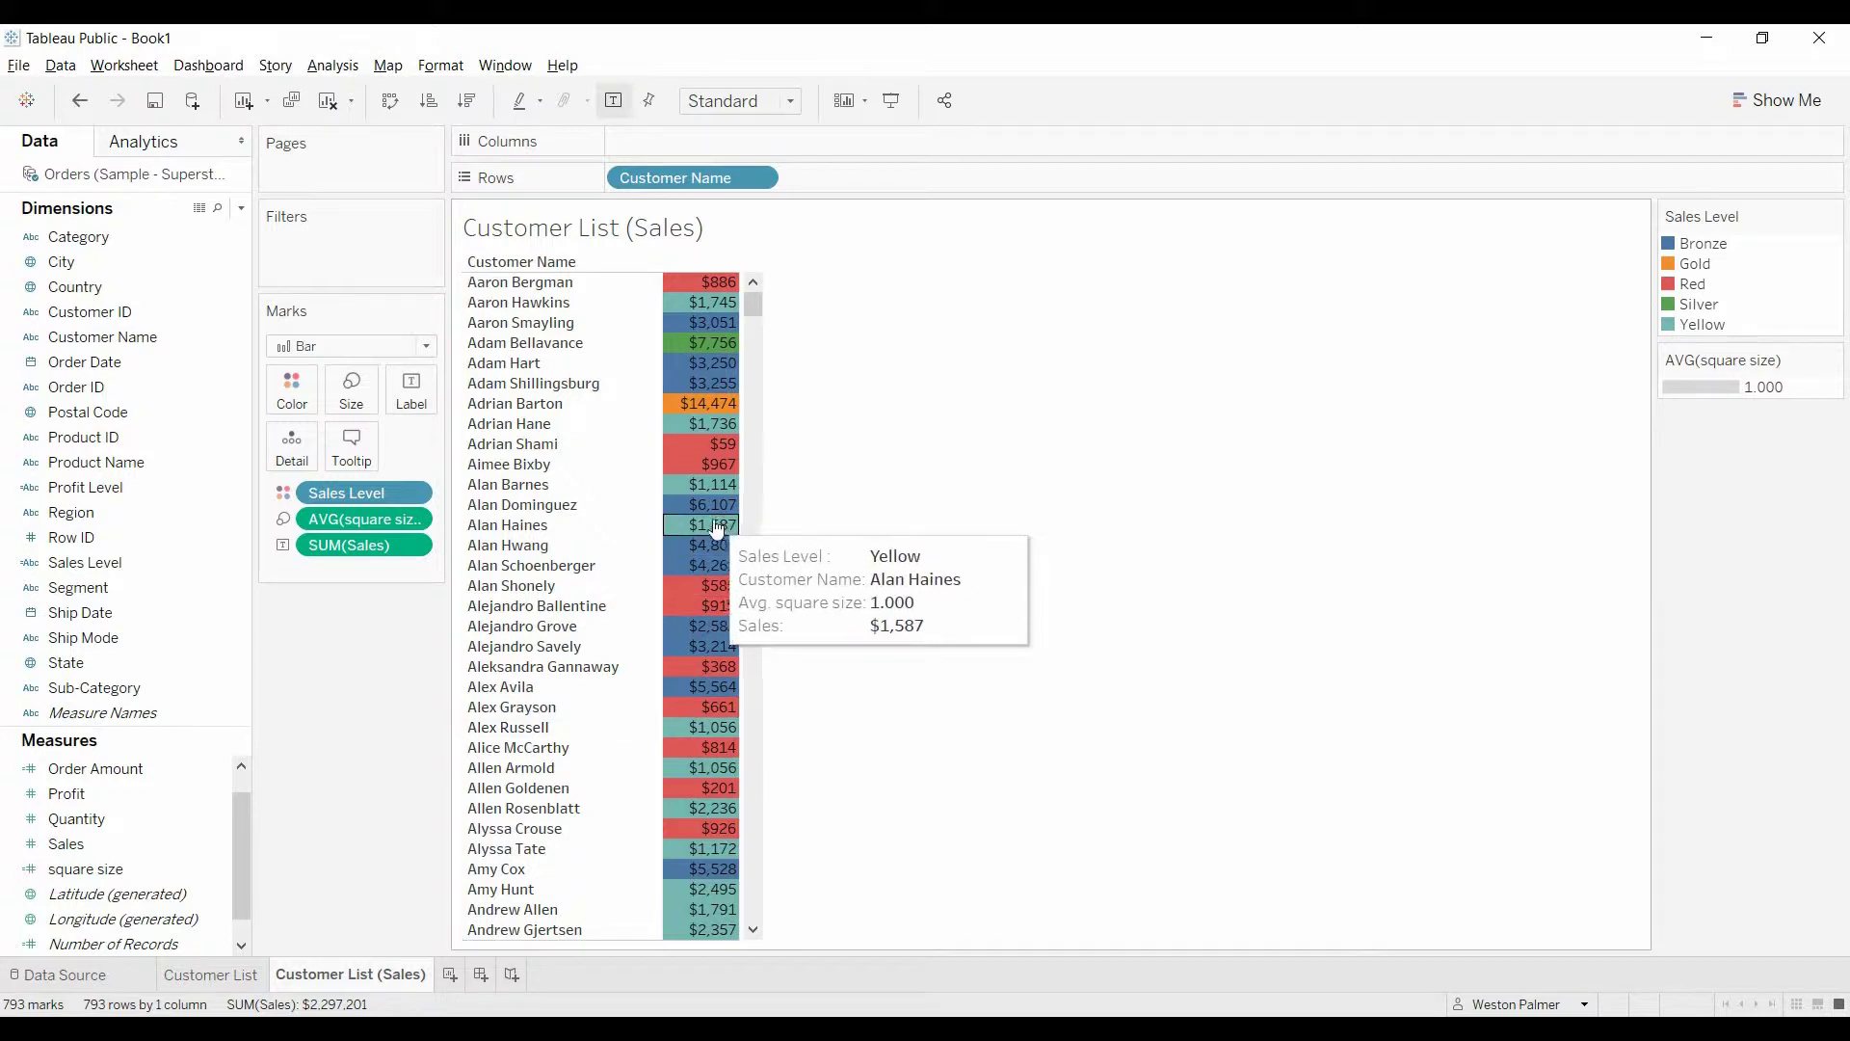
click(700, 532)
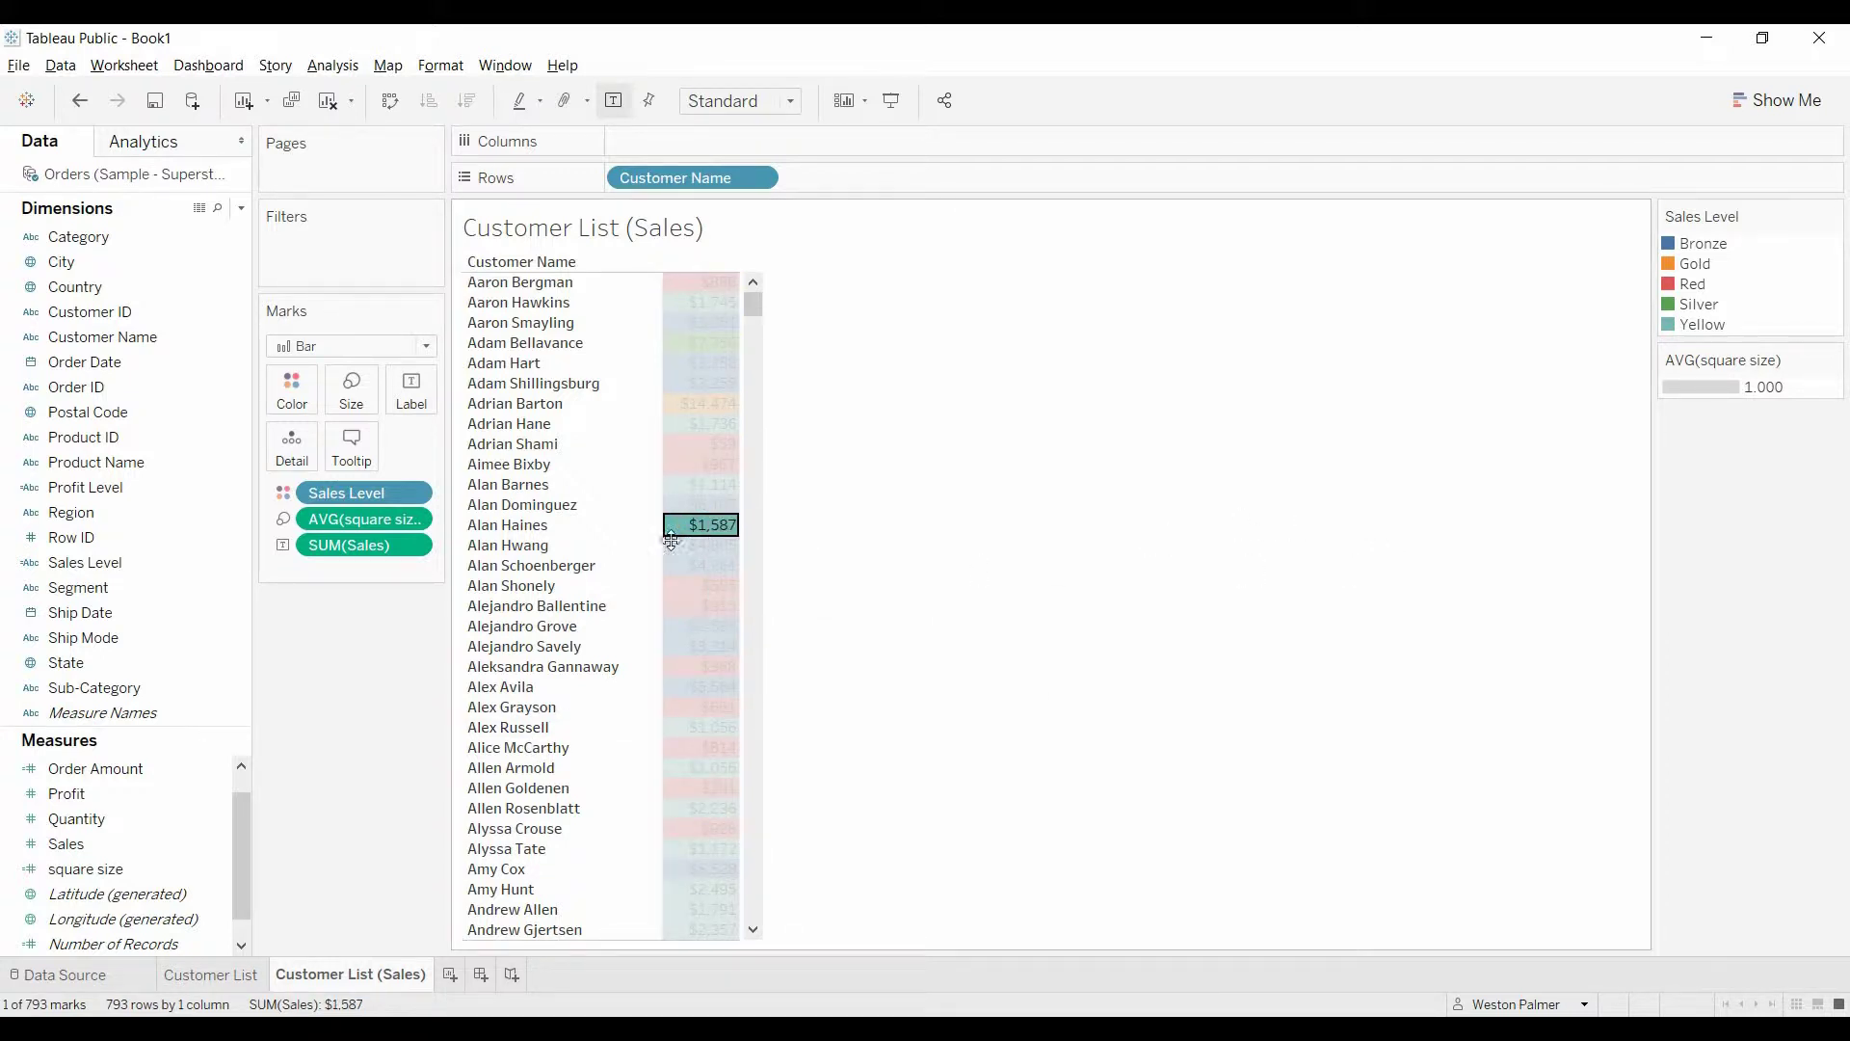
Try a smaller bar size for the sales cells, restore the maximum size, and clear the cell selection
click(349, 386)
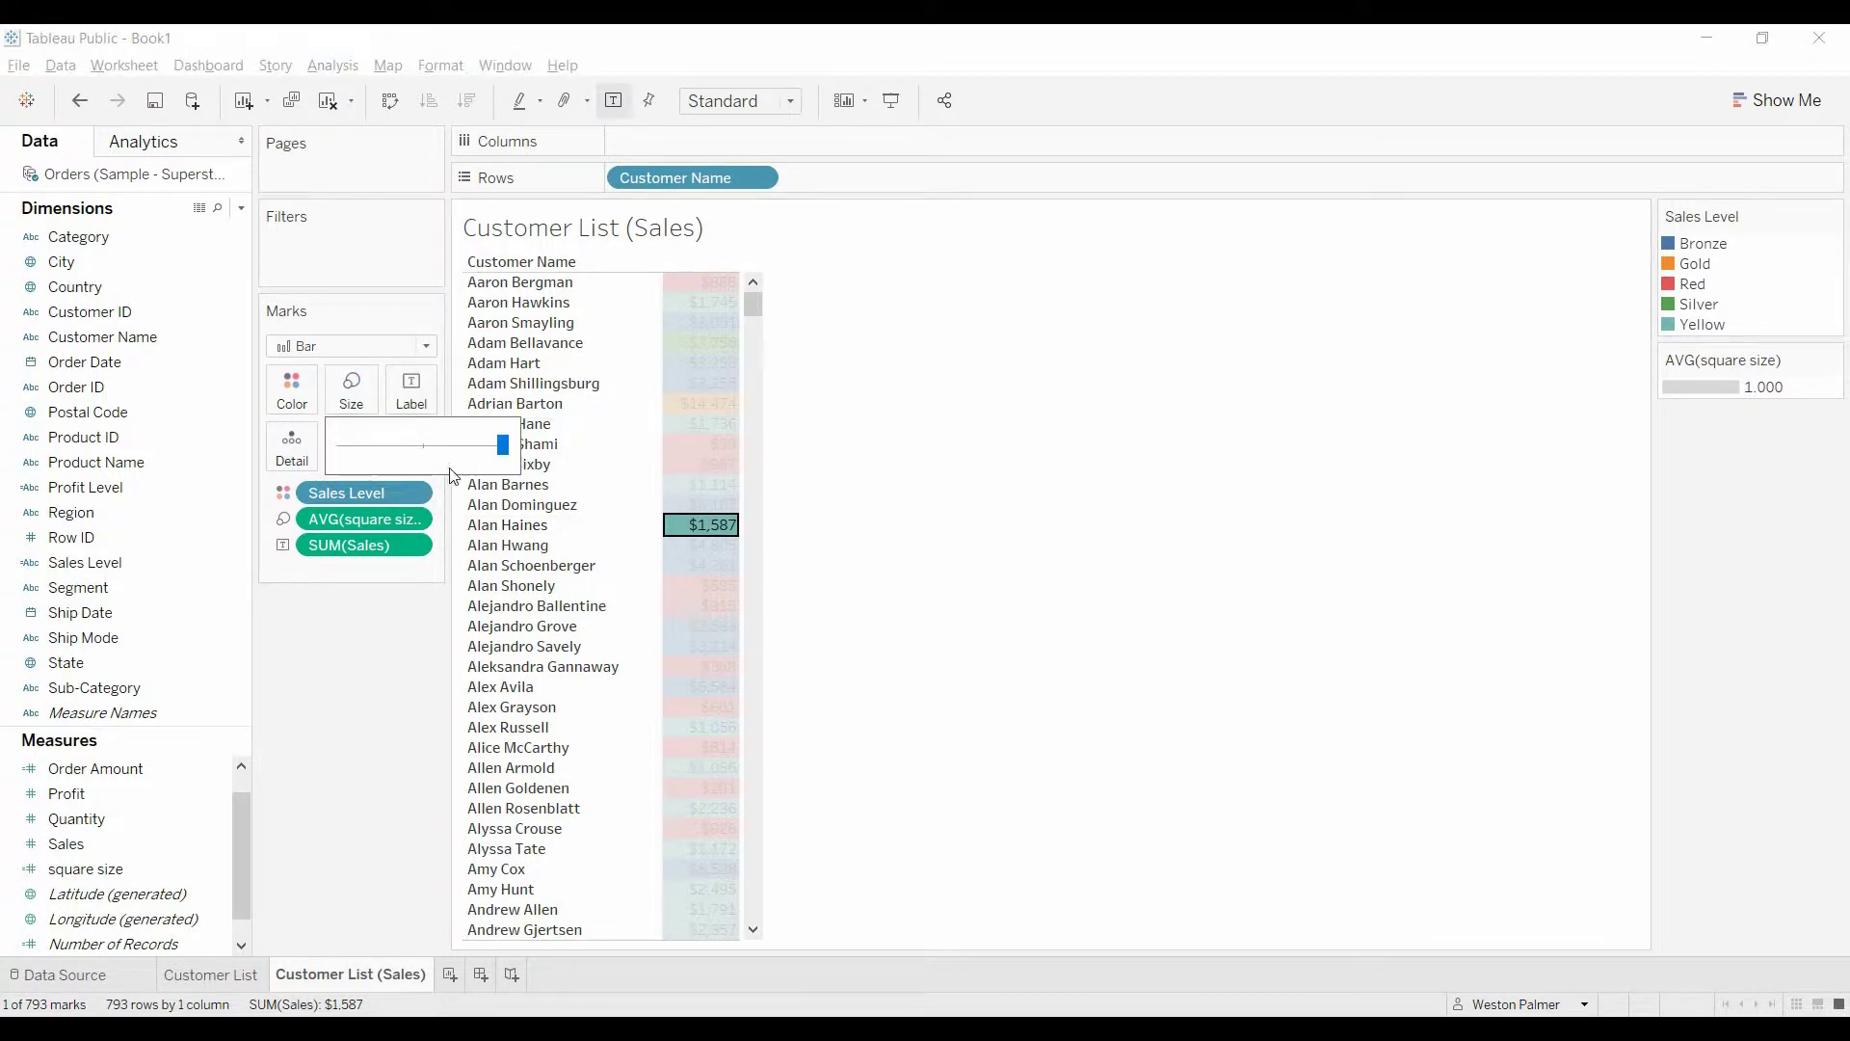
mouse_move(505, 453)
mouse_down()
mouse_move(396, 449)
mouse_move(505, 449)
mouse_up()
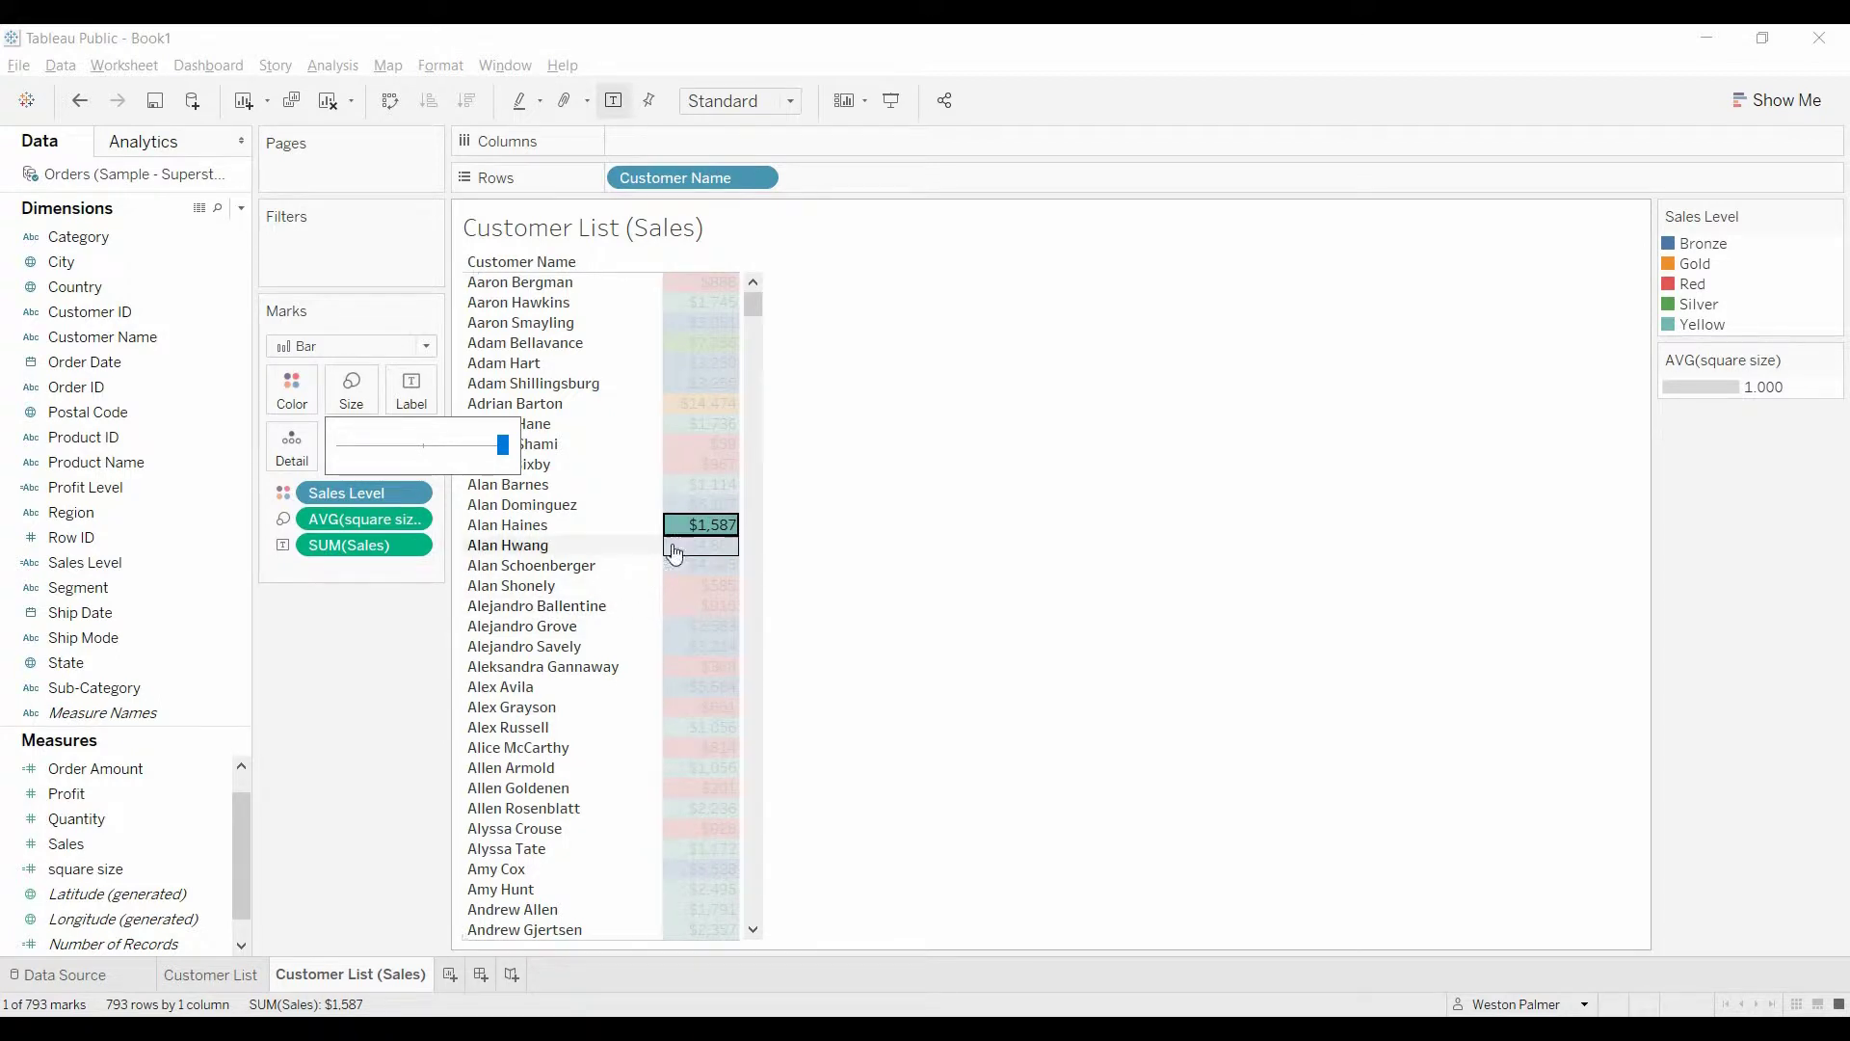
mouse_move(683, 538)
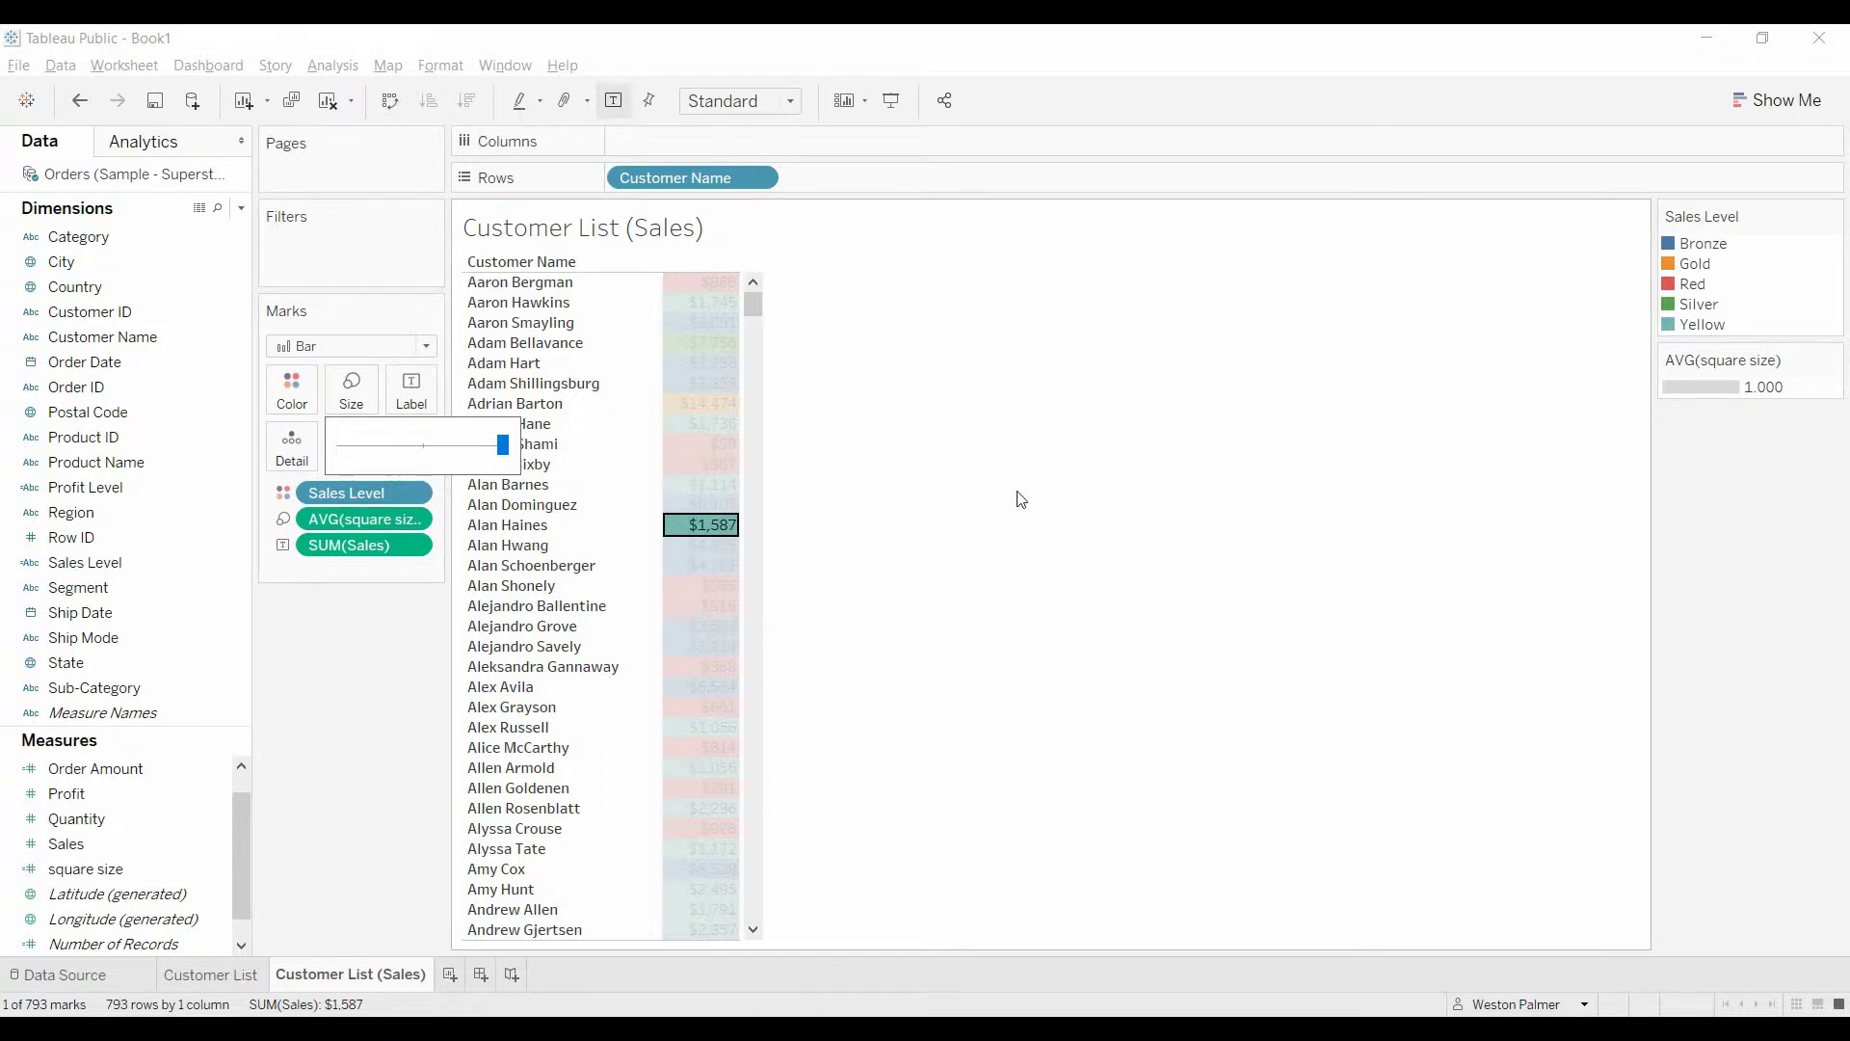
drag(505, 453, 454, 455)
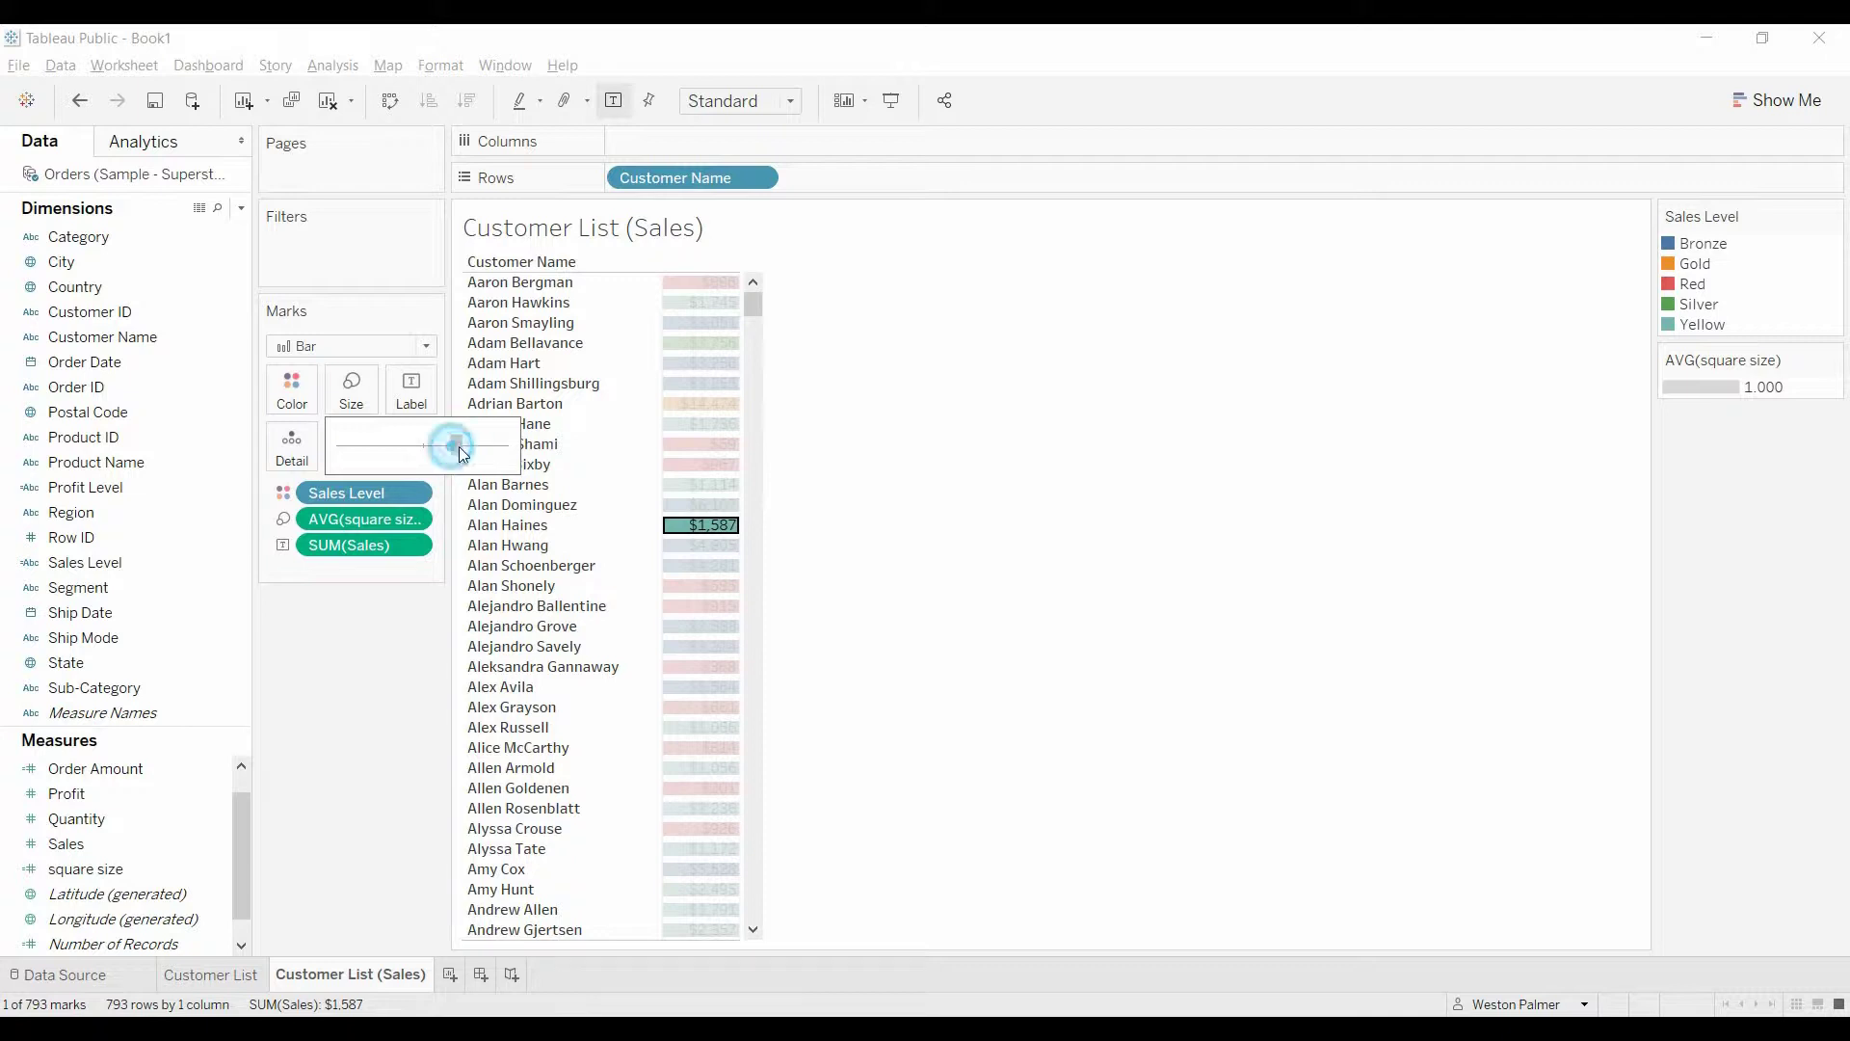
click(927, 534)
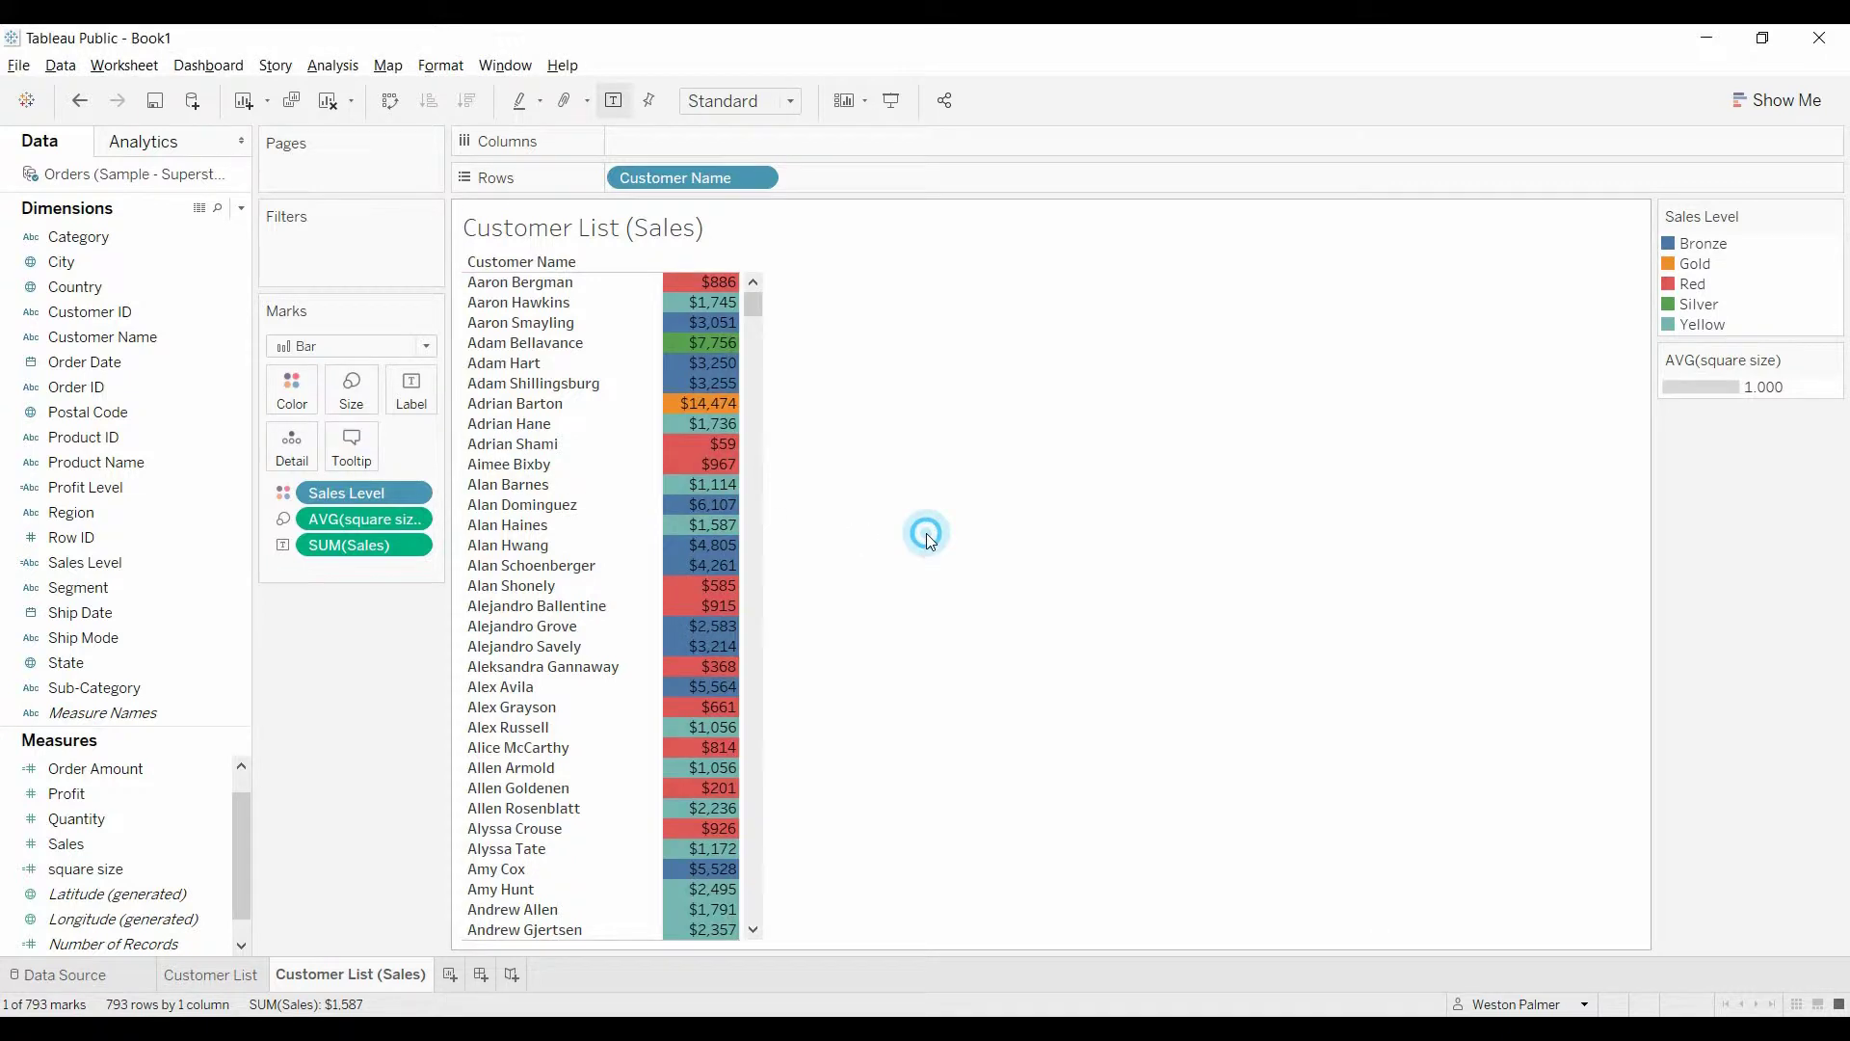
Recolour Sales Level with the Tableau 20 palette, giving Bronze the dark gold swatch and Silver the light grey one
click(293, 390)
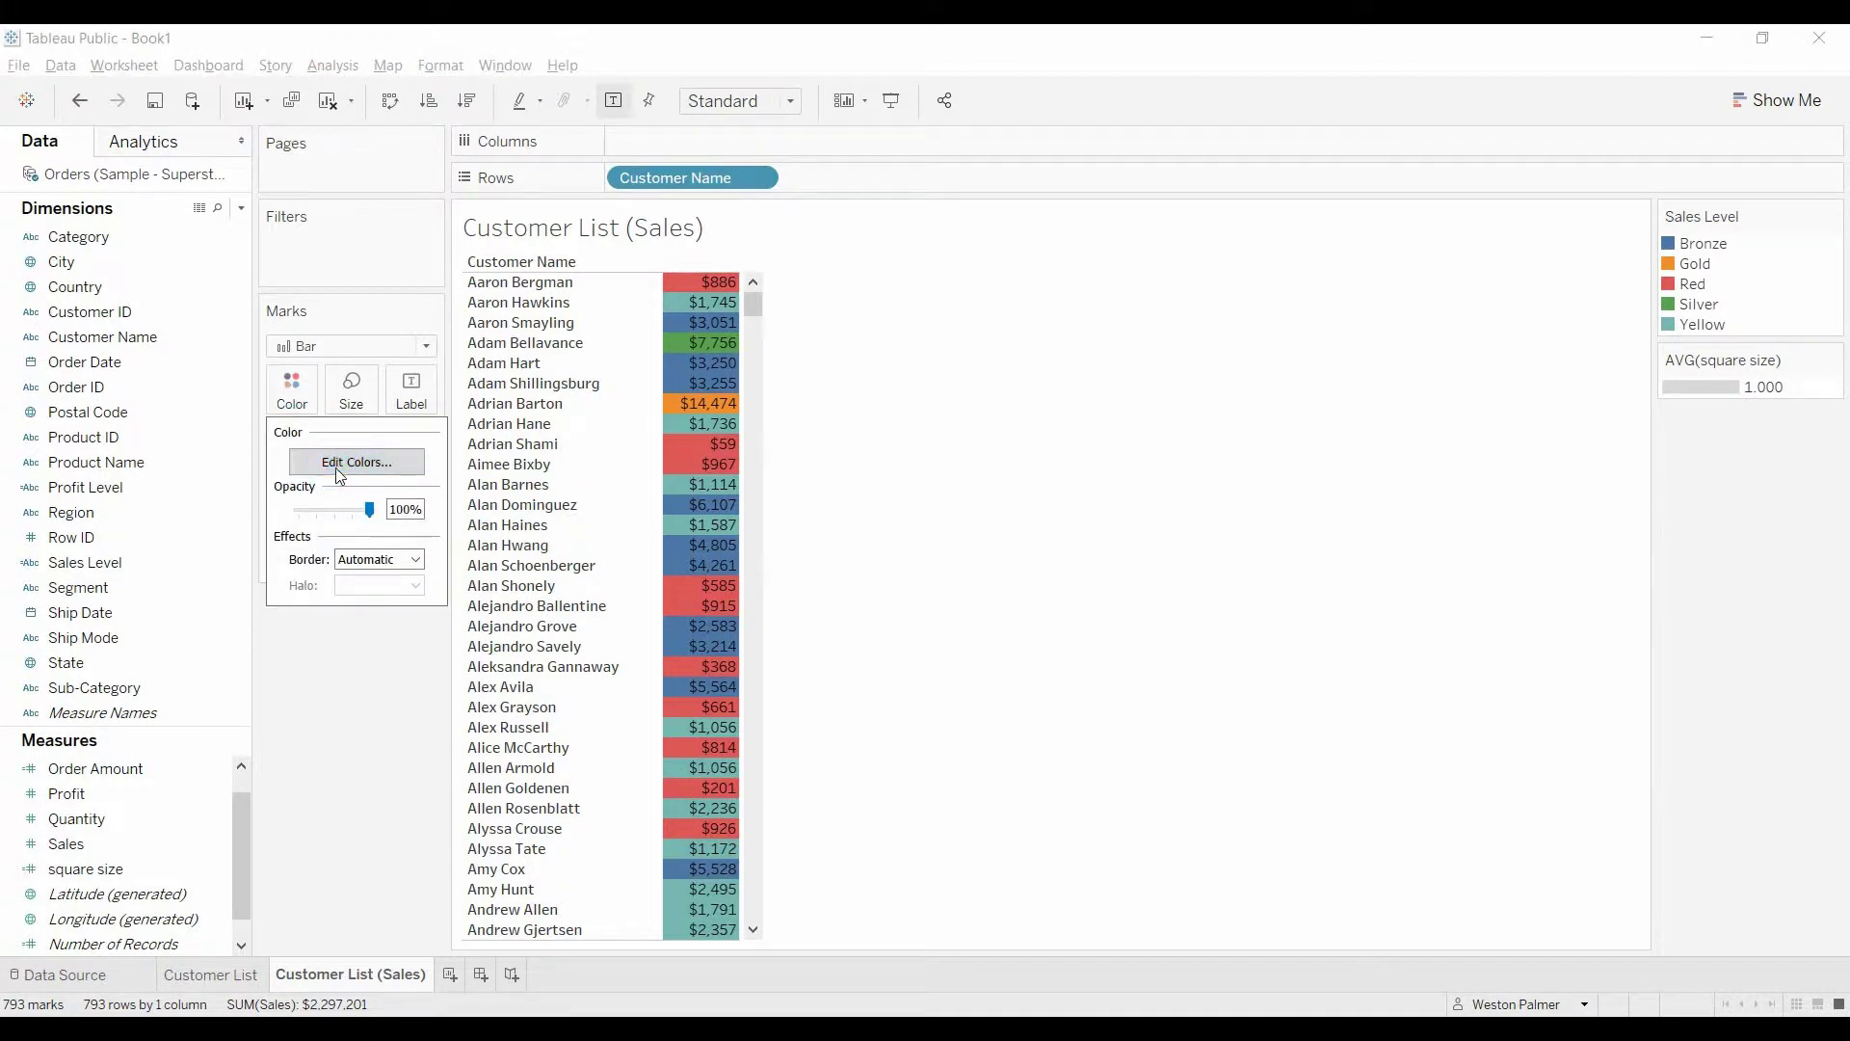
click(333, 466)
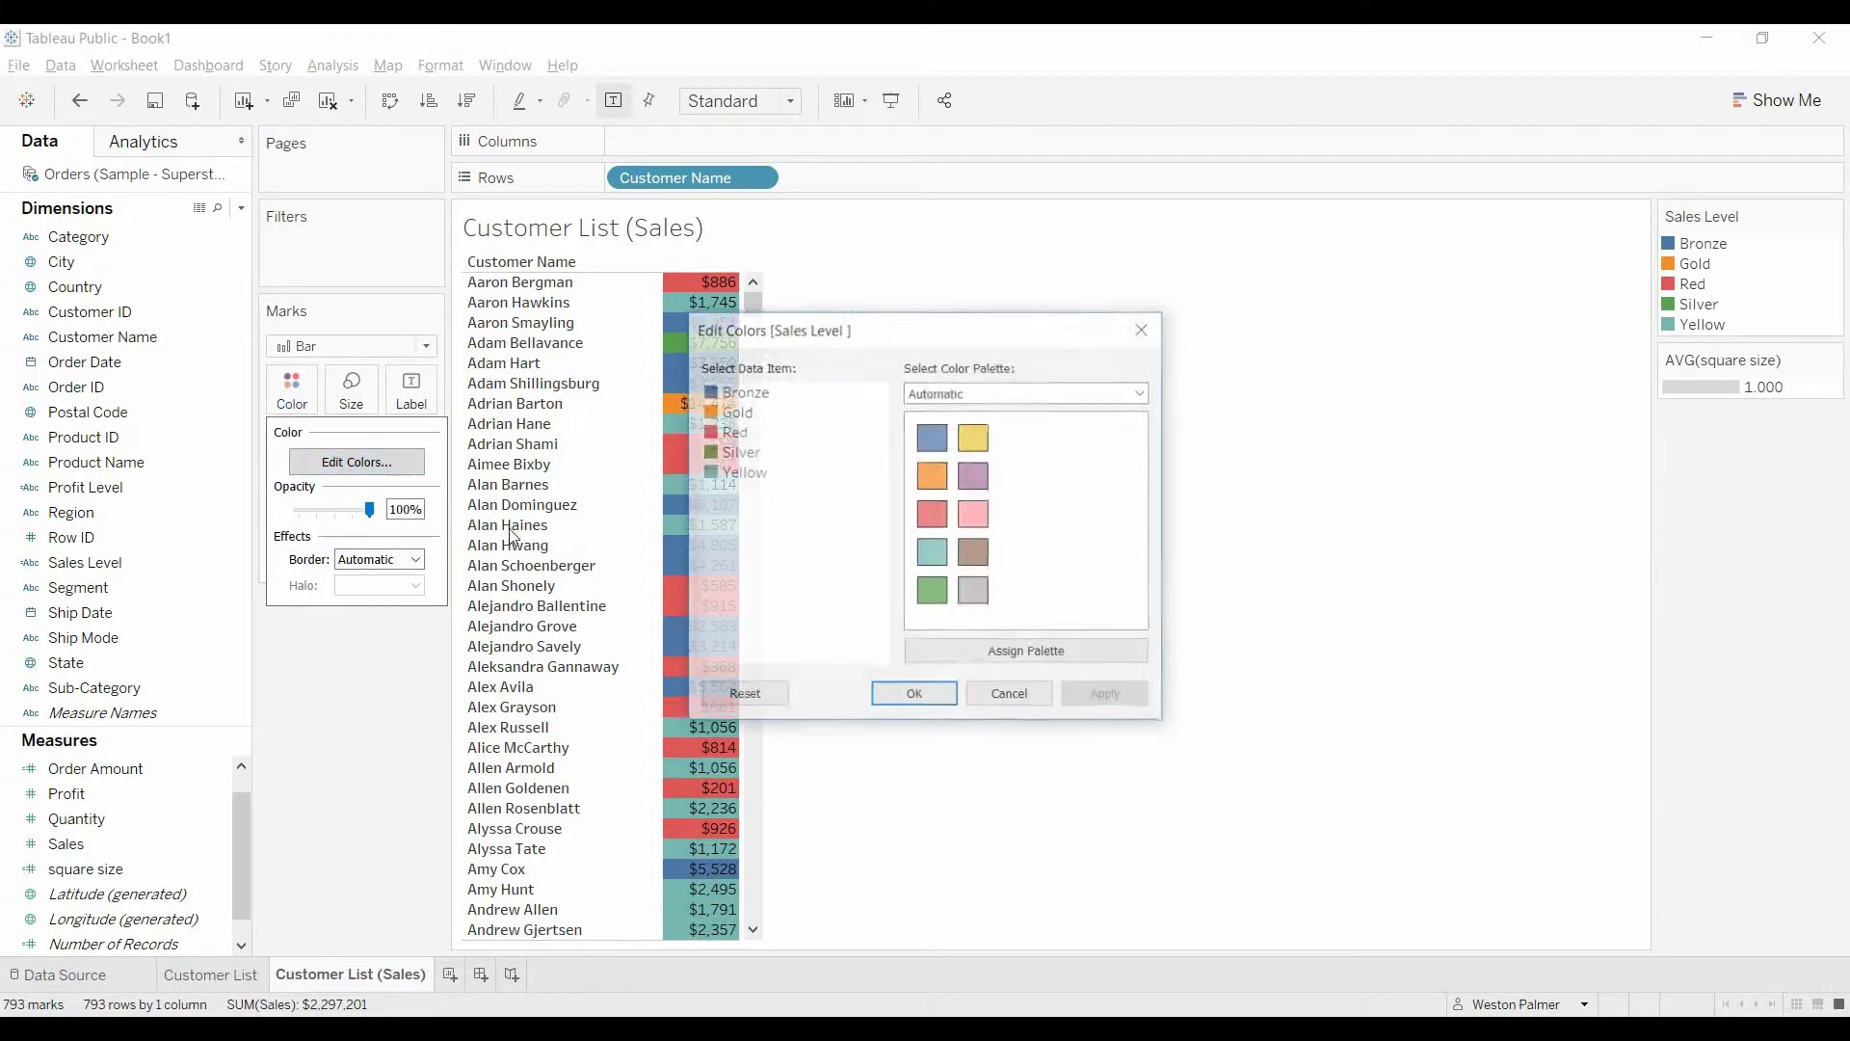
click(752, 391)
click(1144, 392)
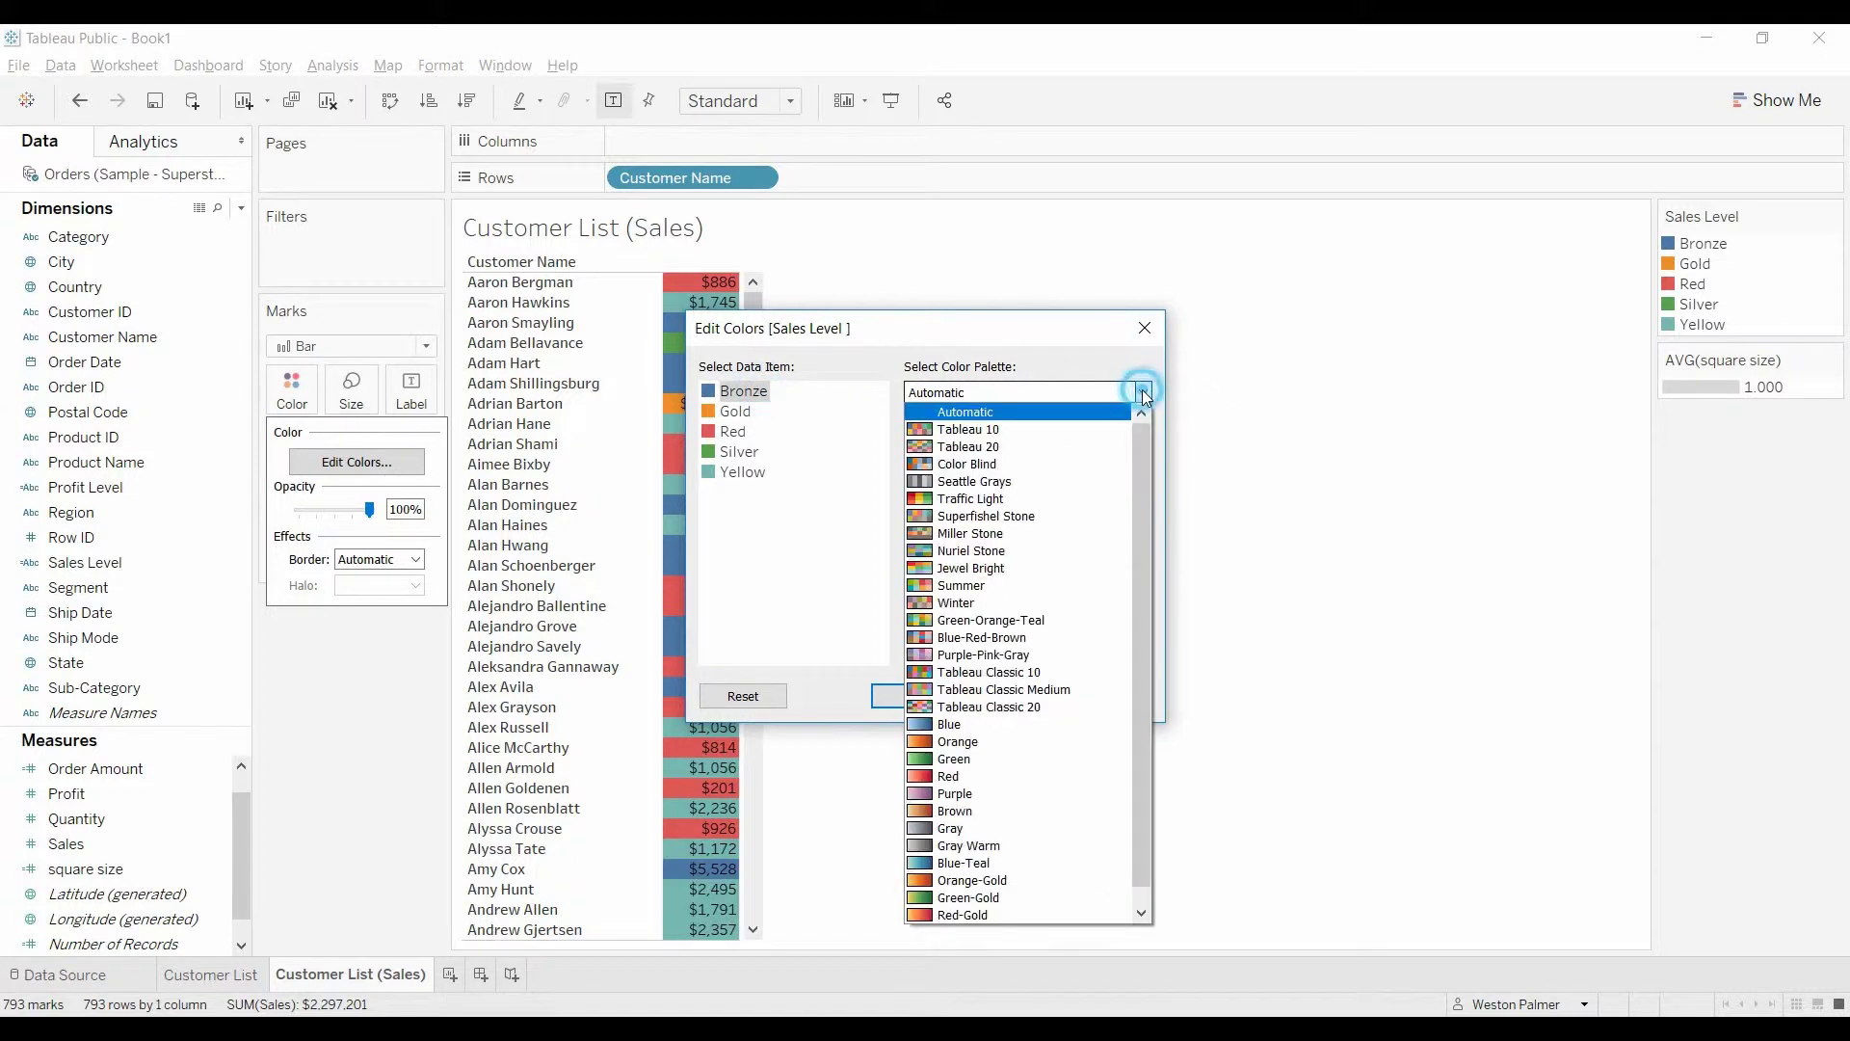
click(988, 448)
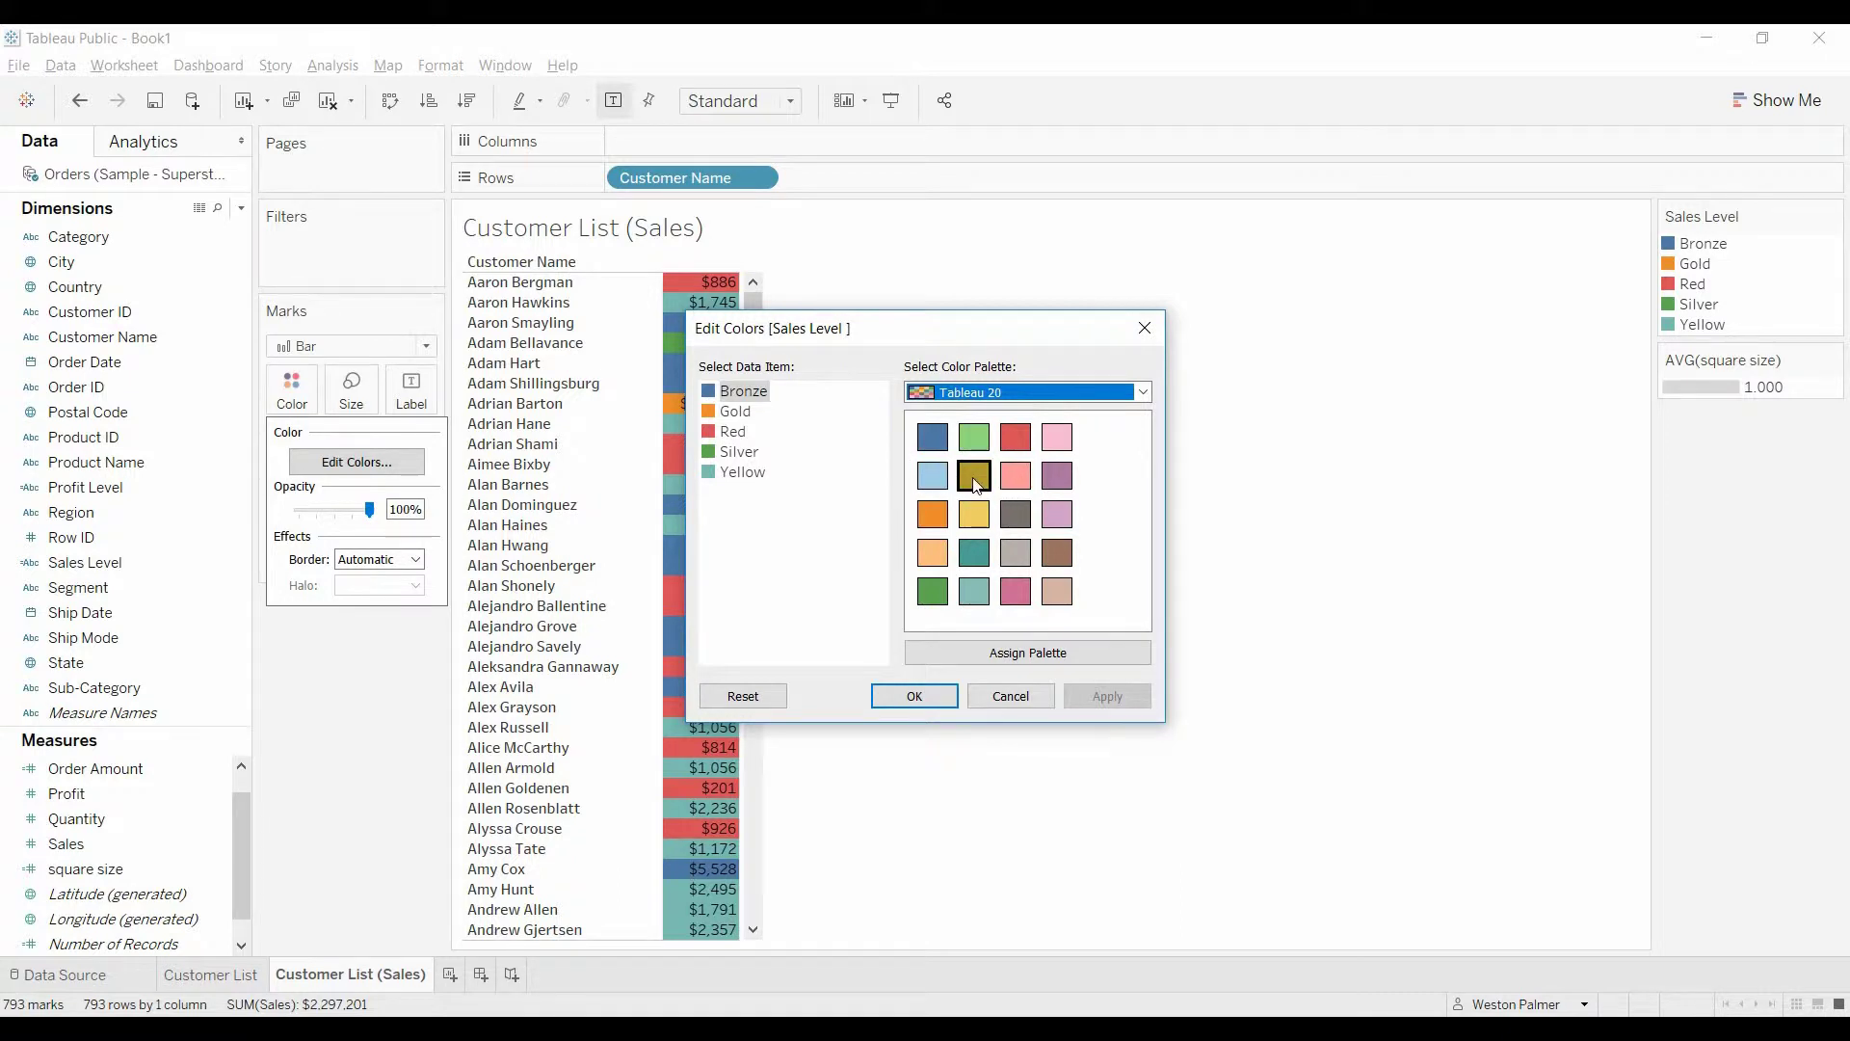
click(974, 482)
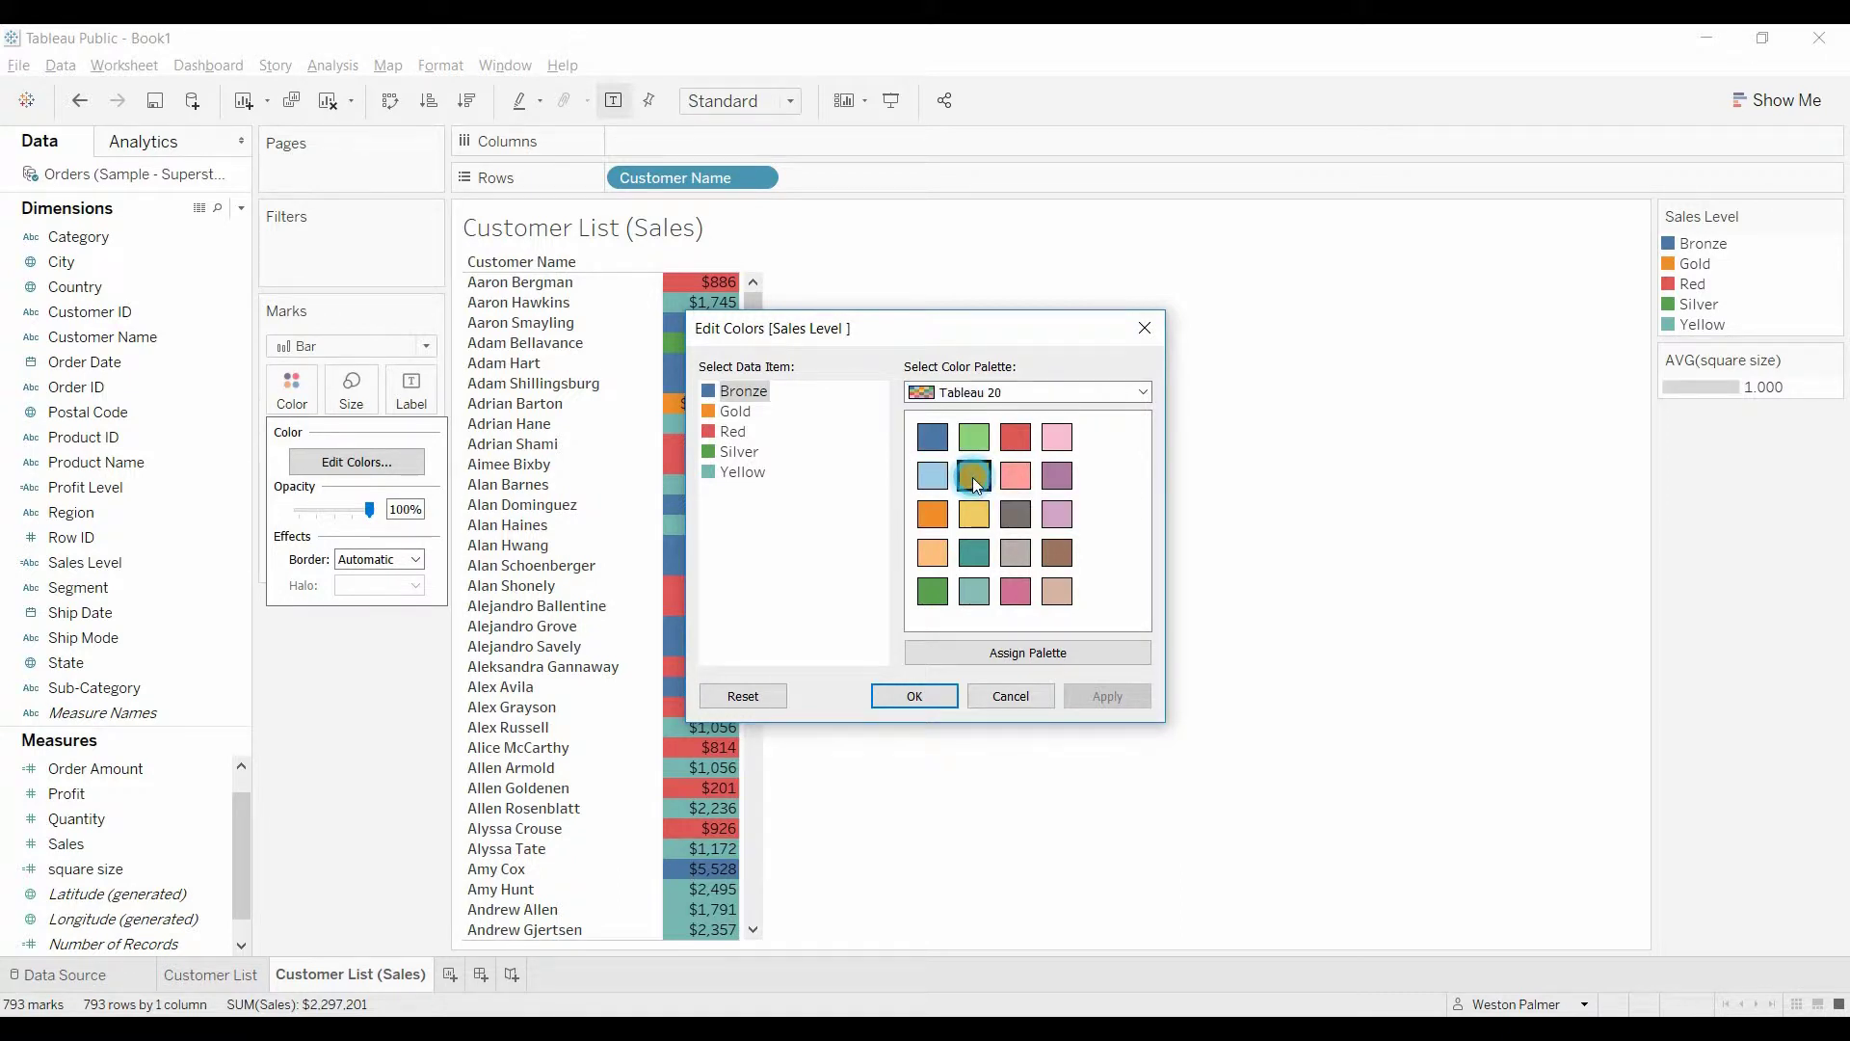
click(750, 453)
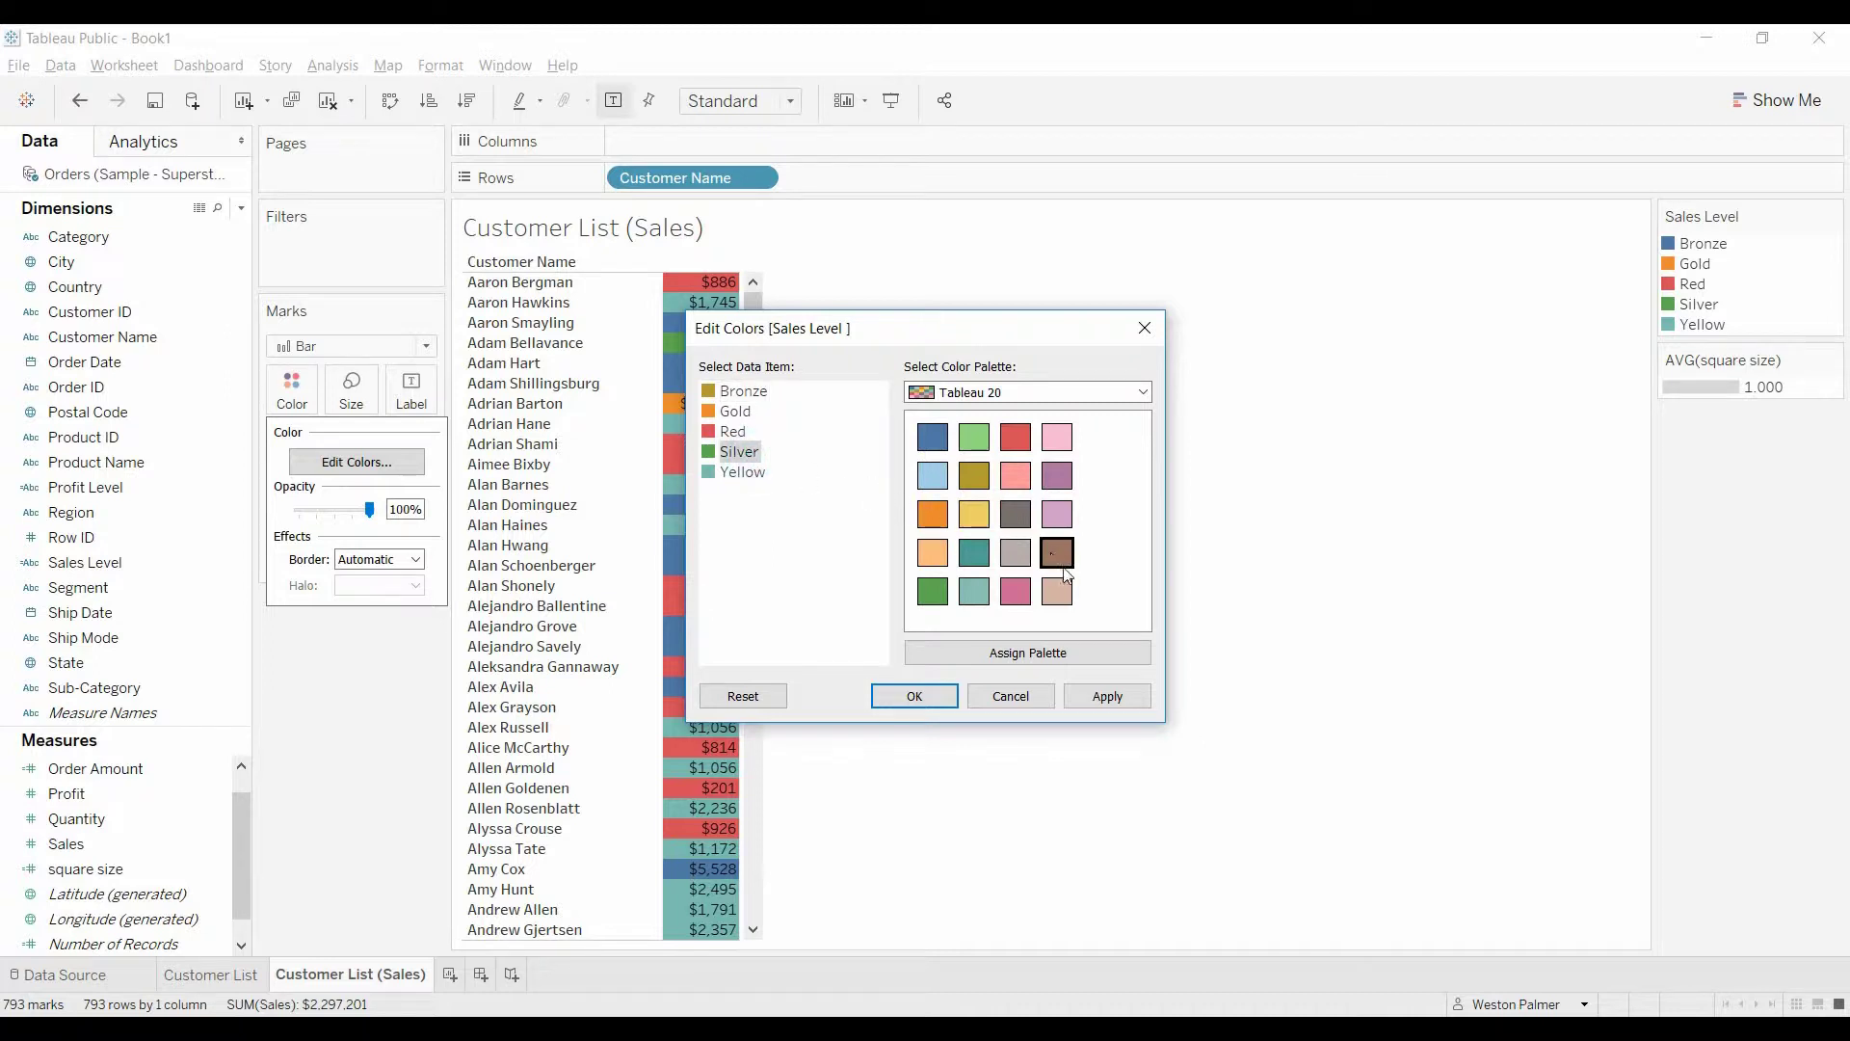
click(1016, 561)
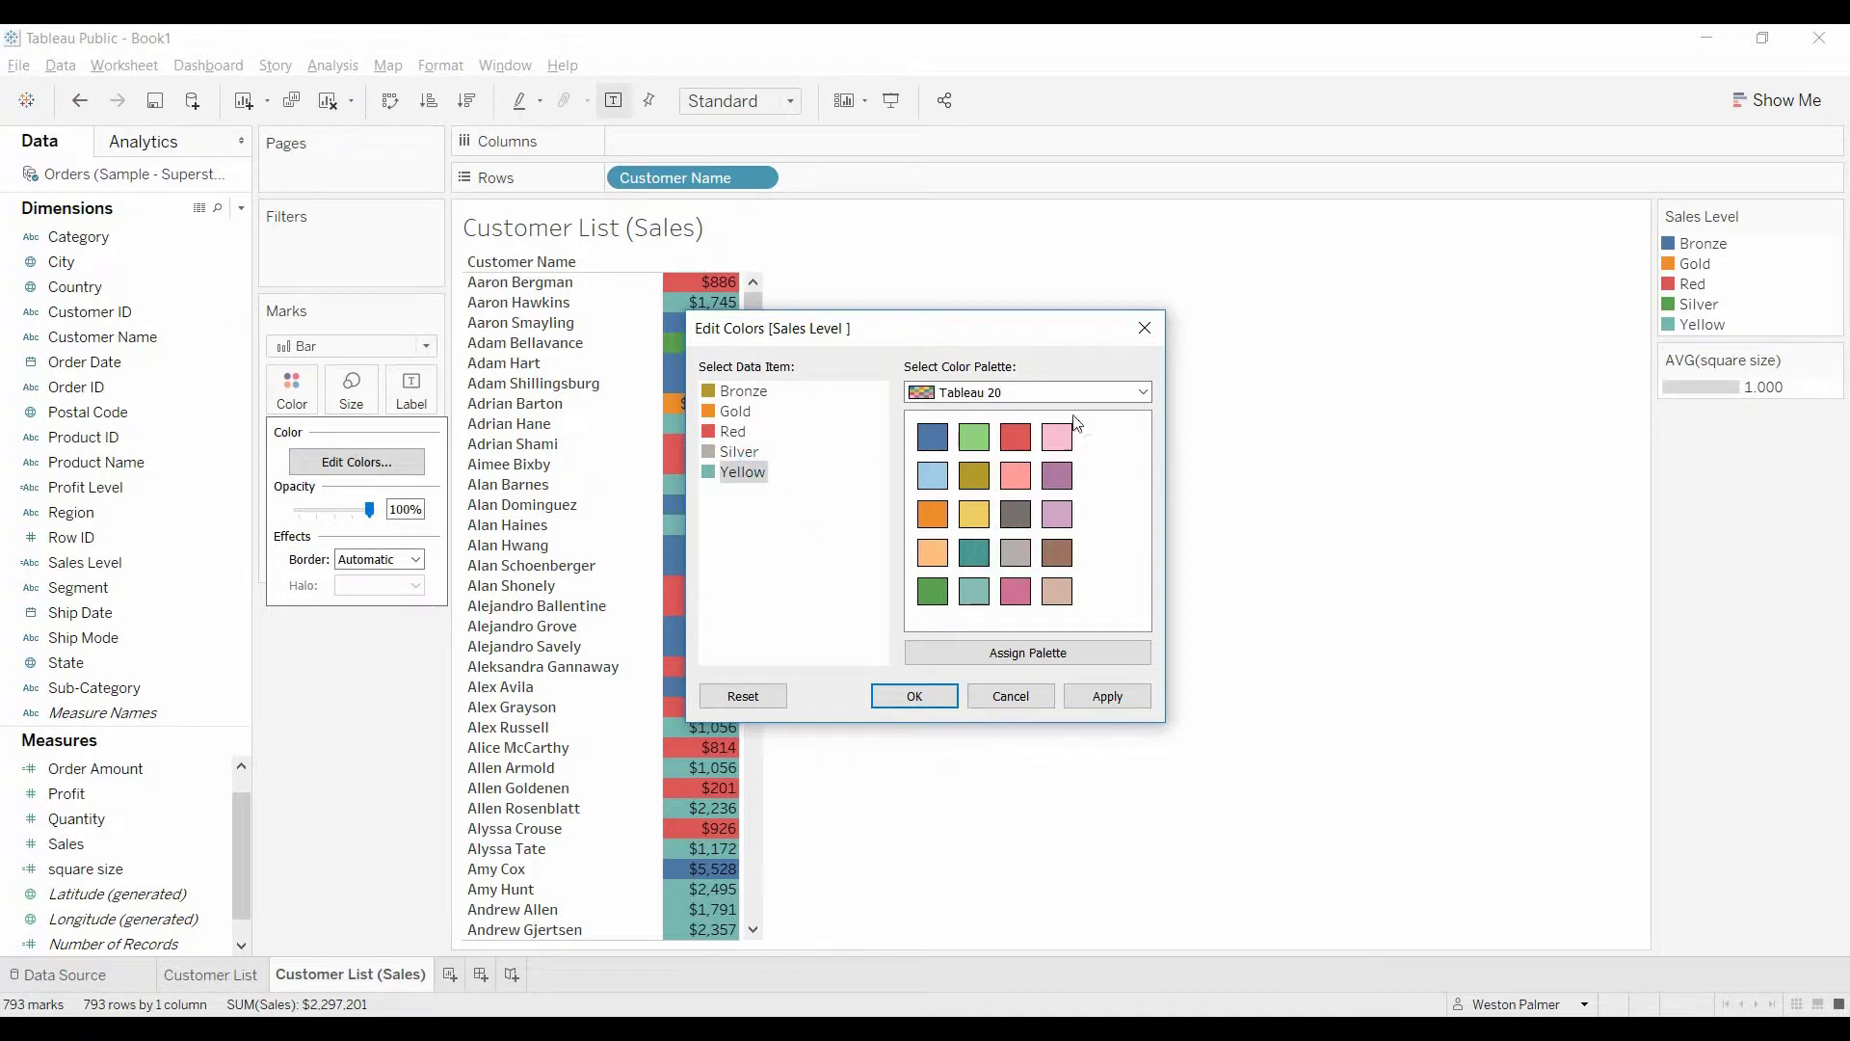
Use the Traffic Light palette to colour the Yellow level light yellow and the Red level red, and apply the Sales Level colours
click(1141, 391)
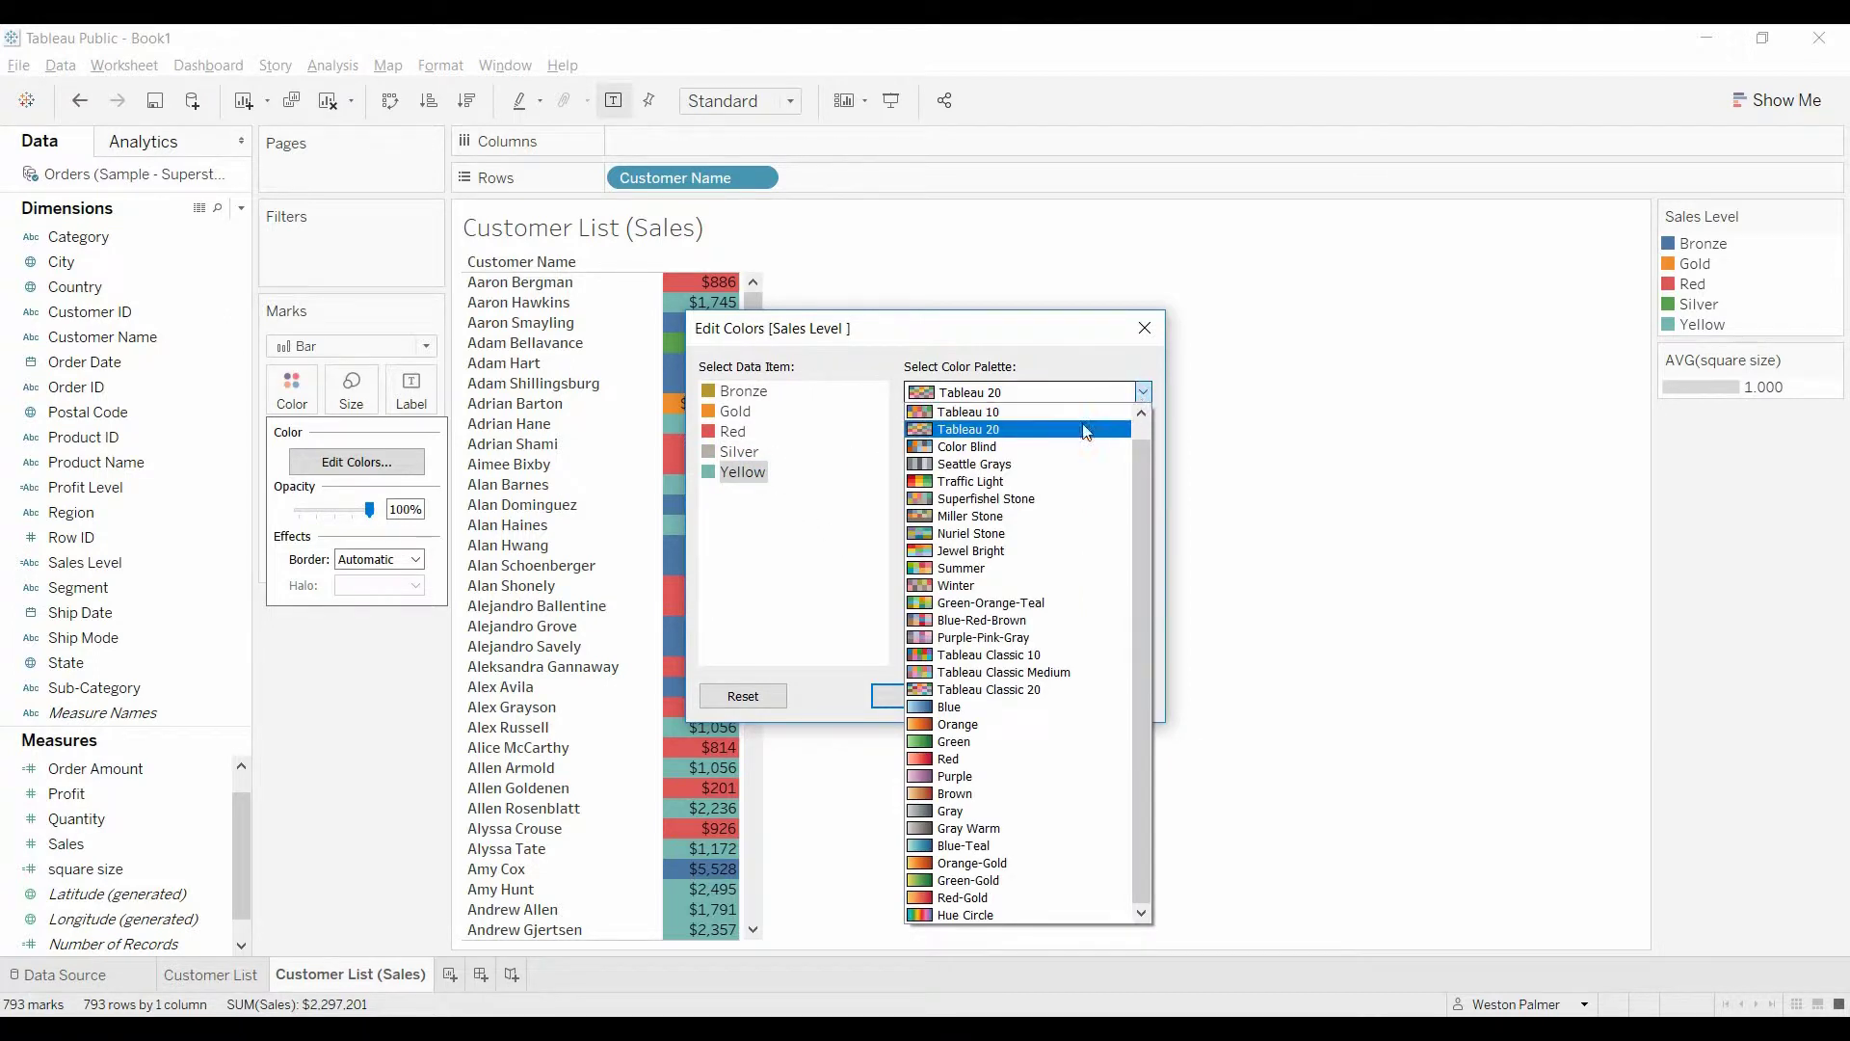
click(1000, 480)
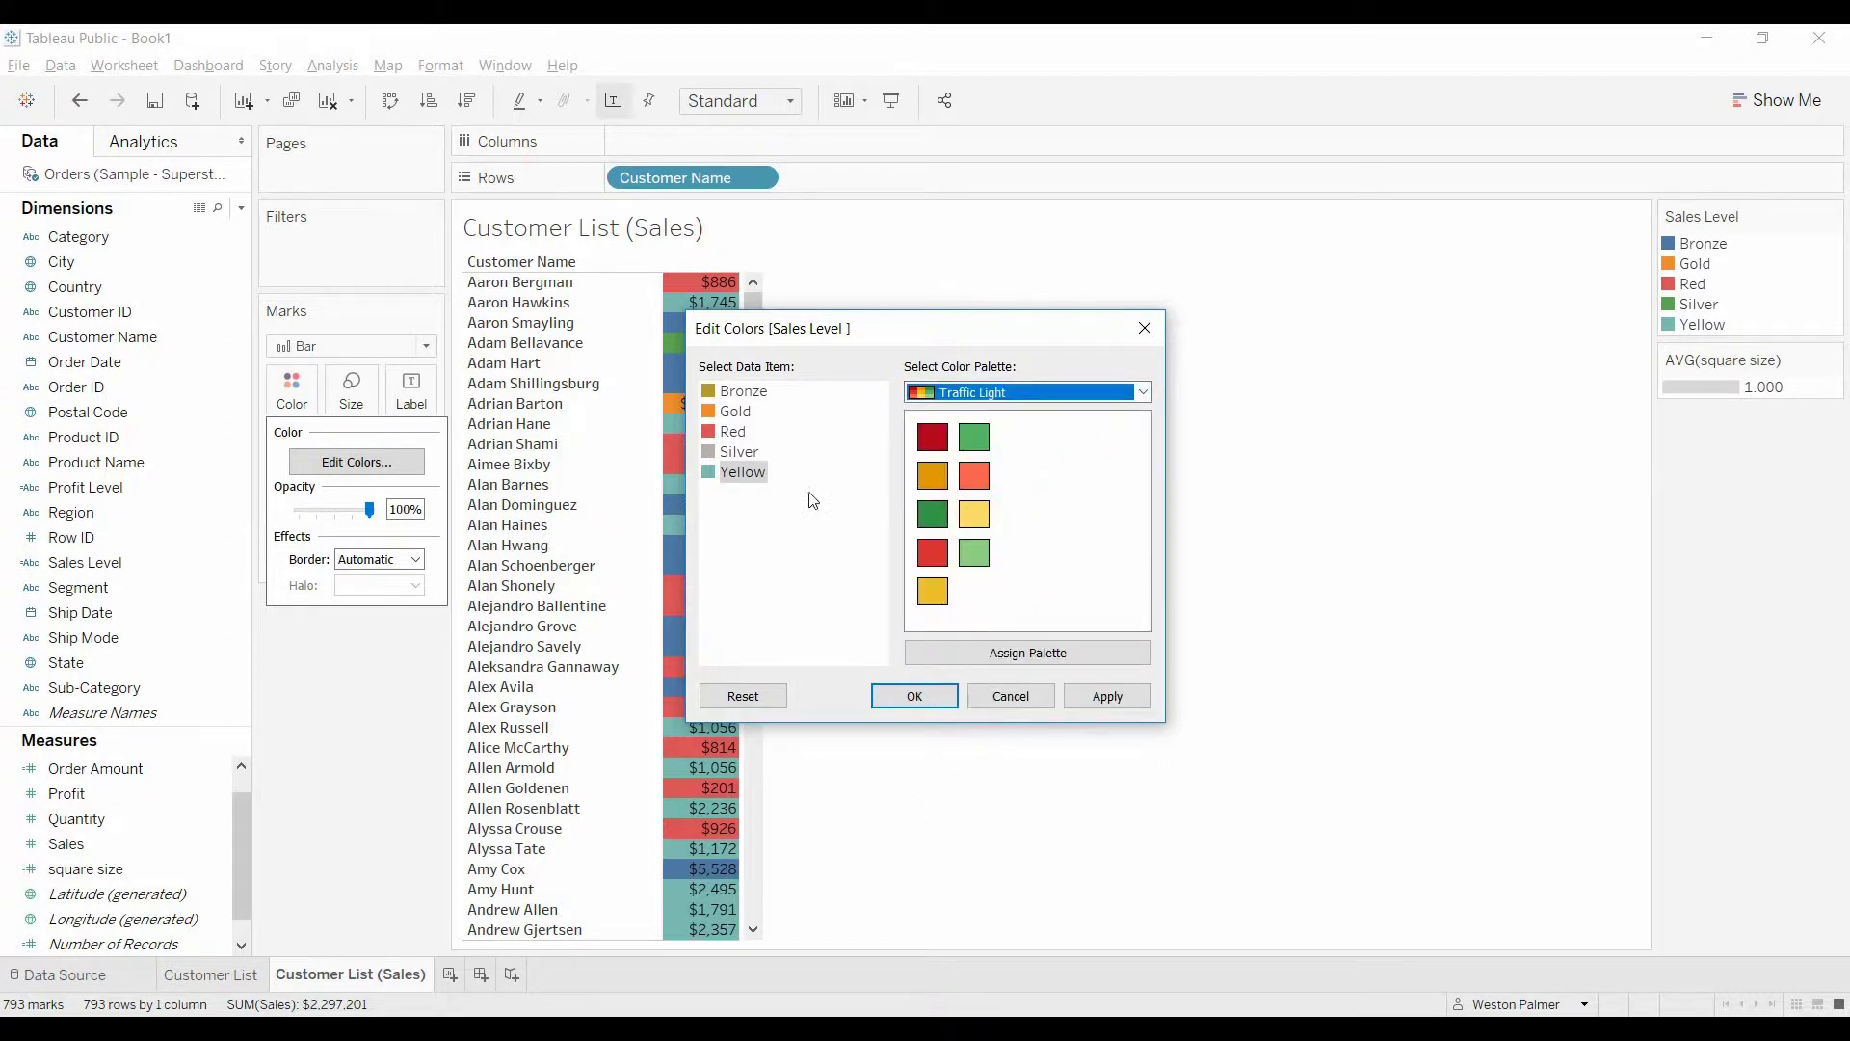
click(975, 516)
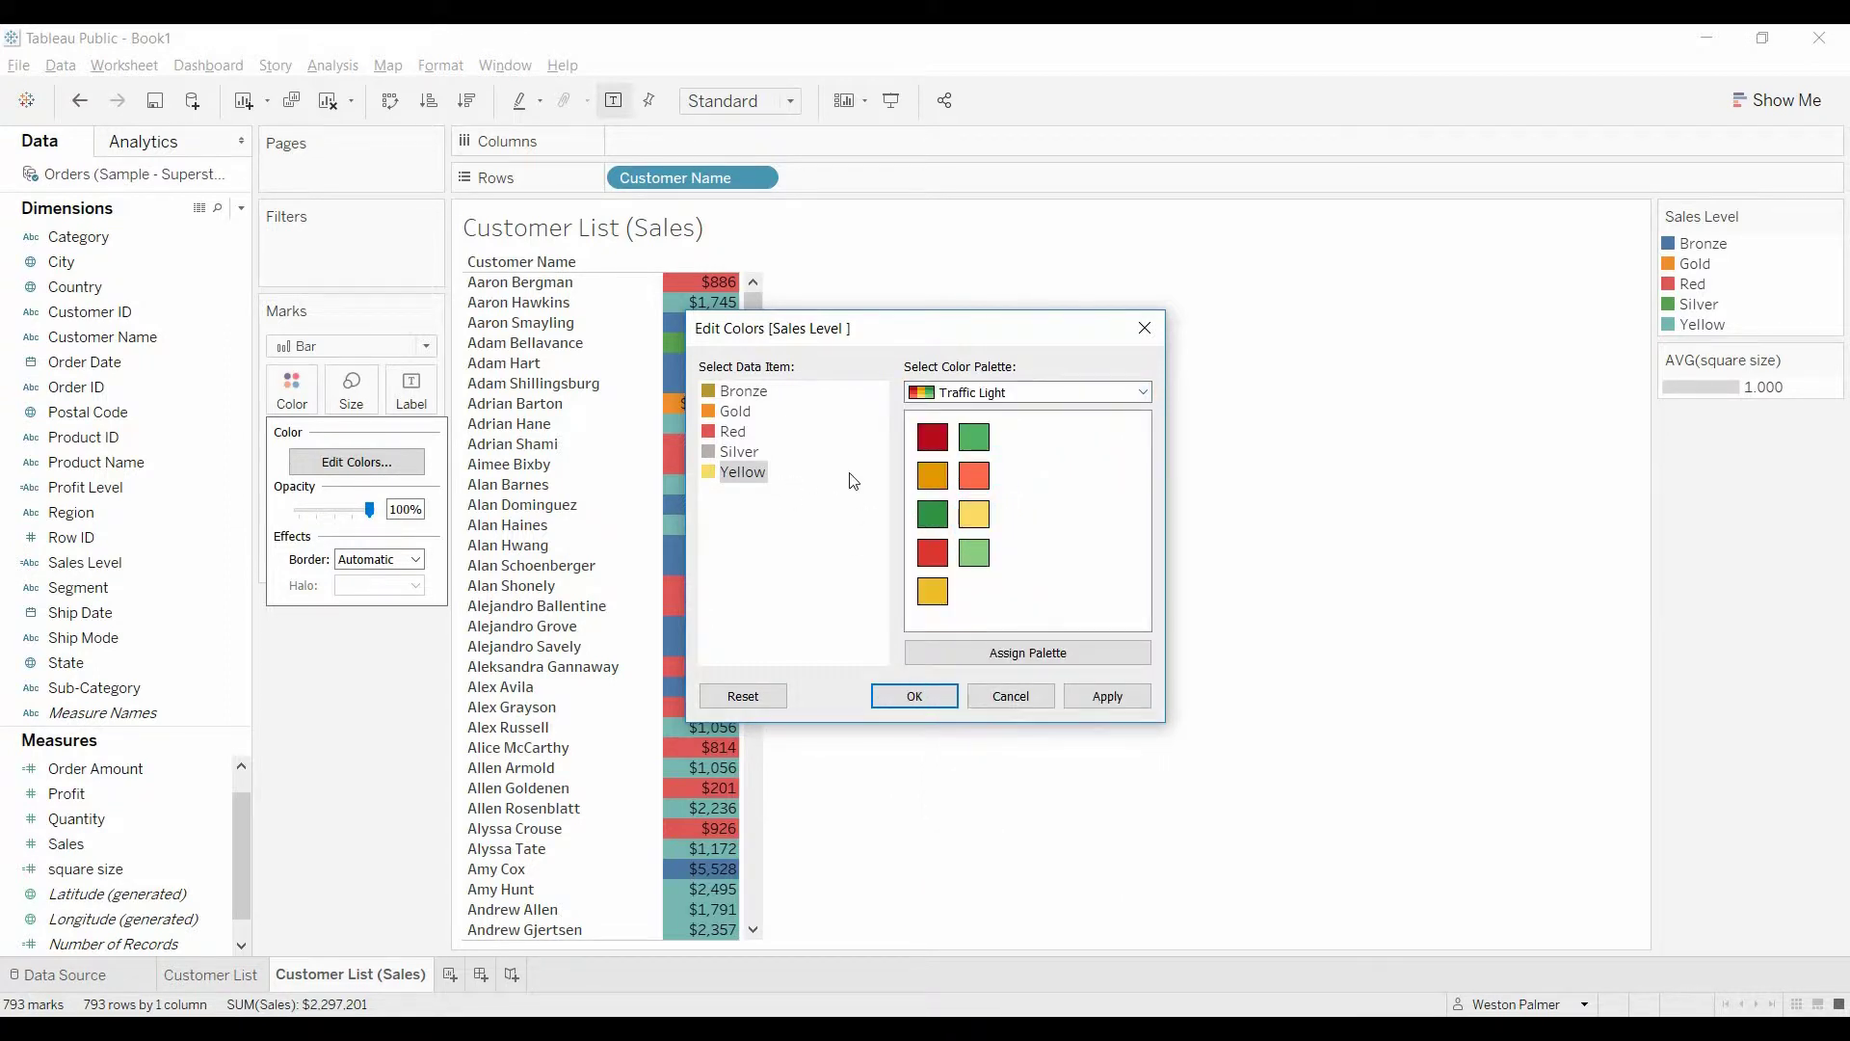
click(735, 433)
click(933, 552)
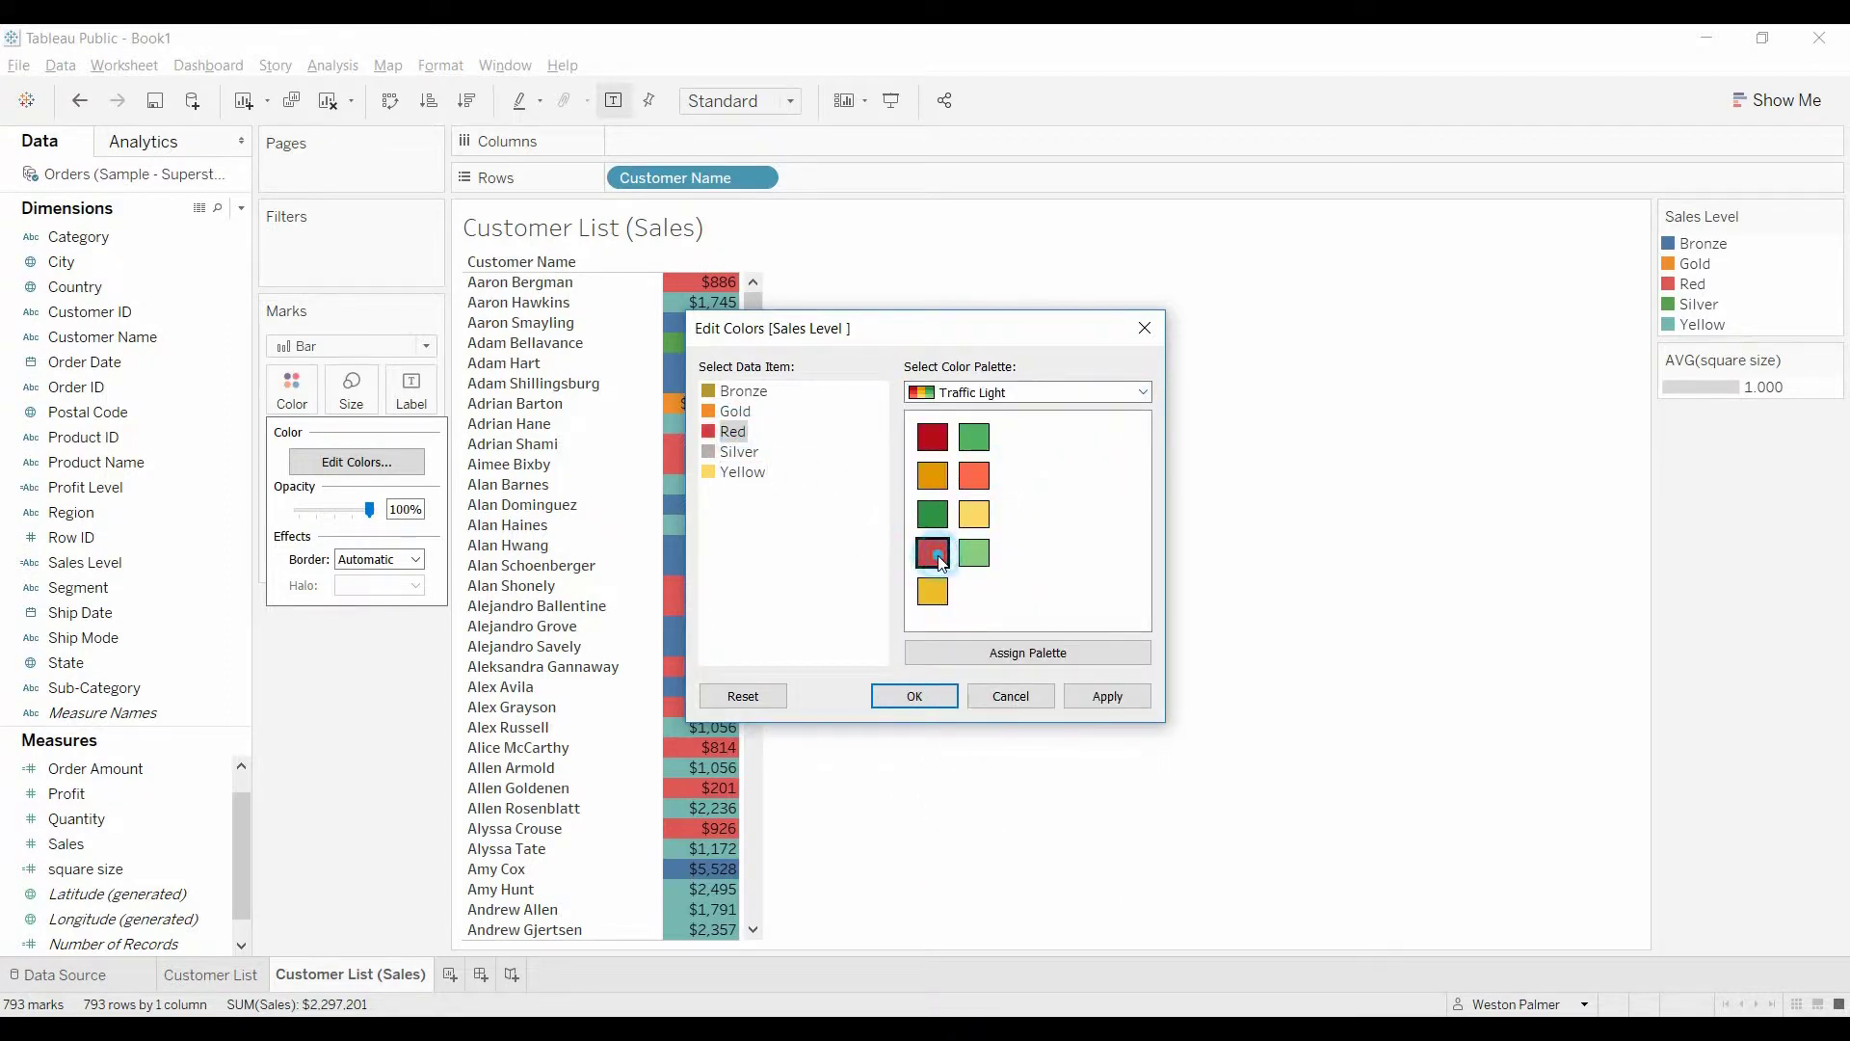
click(939, 699)
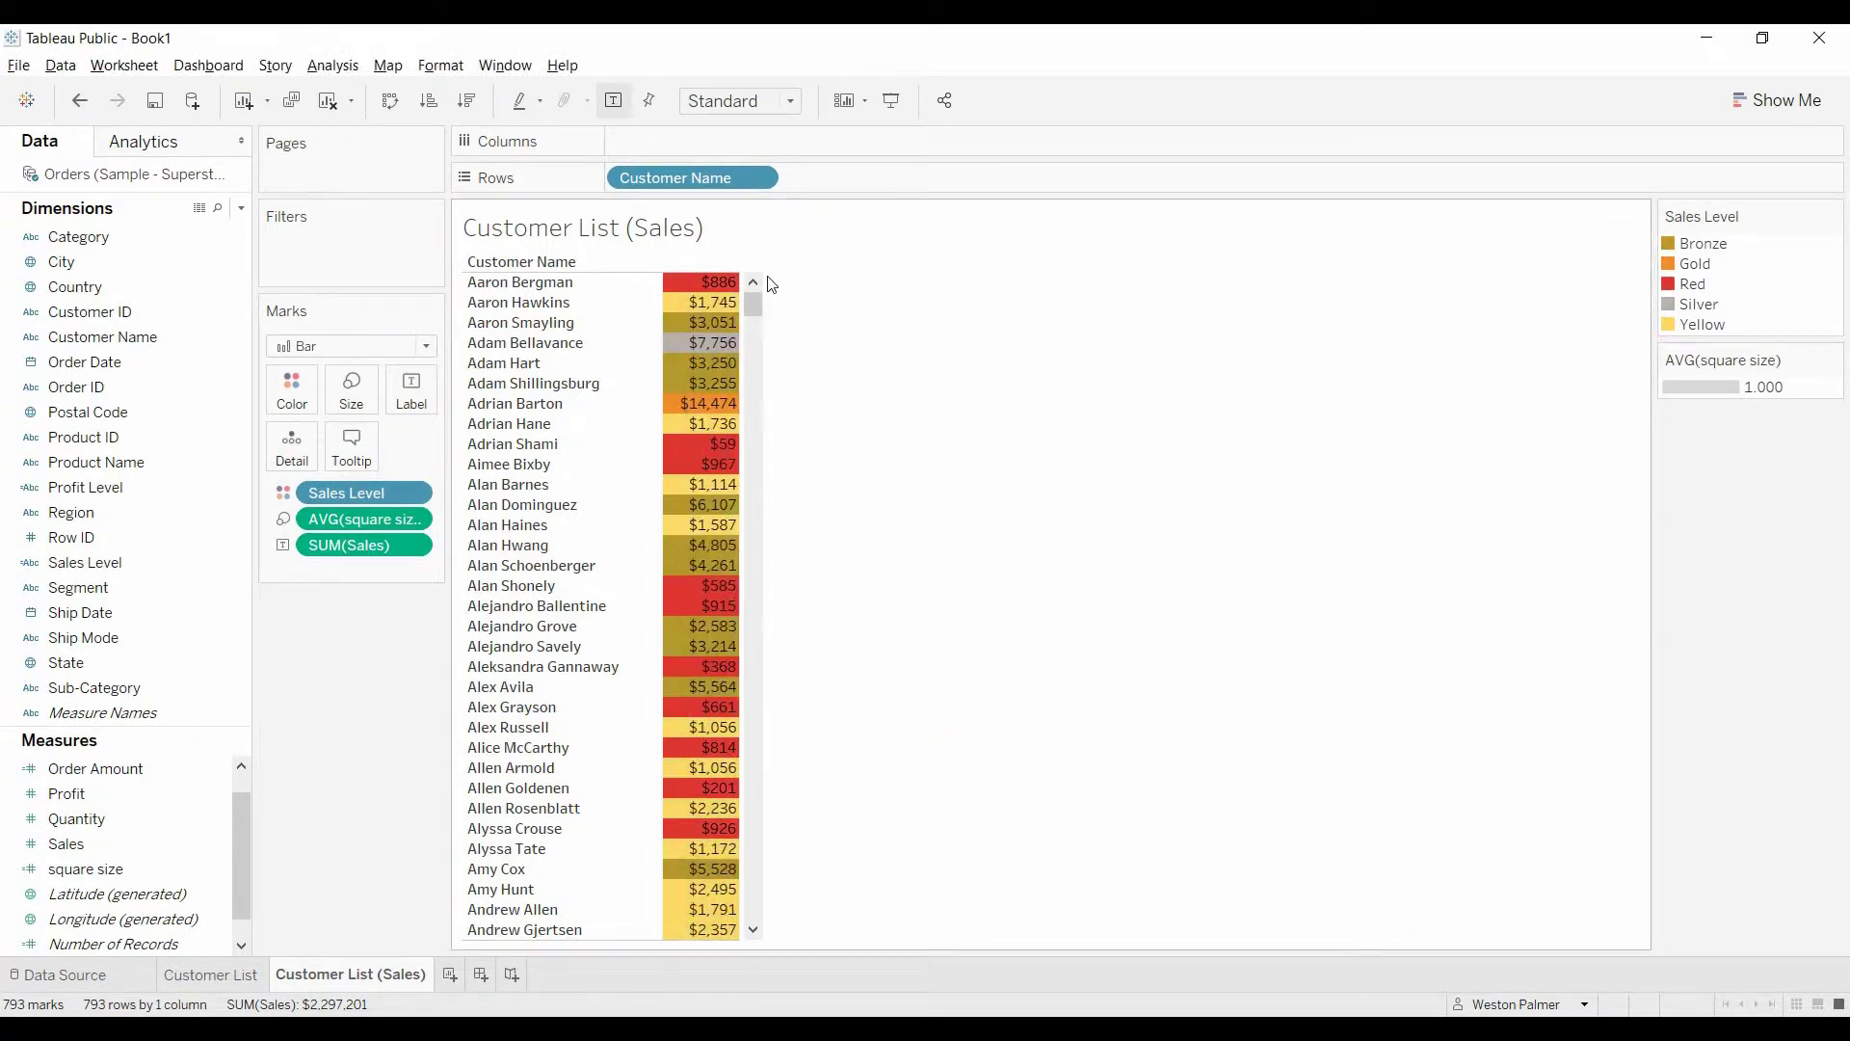
Add the text "Sales" to Columns as a header above the sales values
mouse_move(743, 466)
double_click(662, 142)
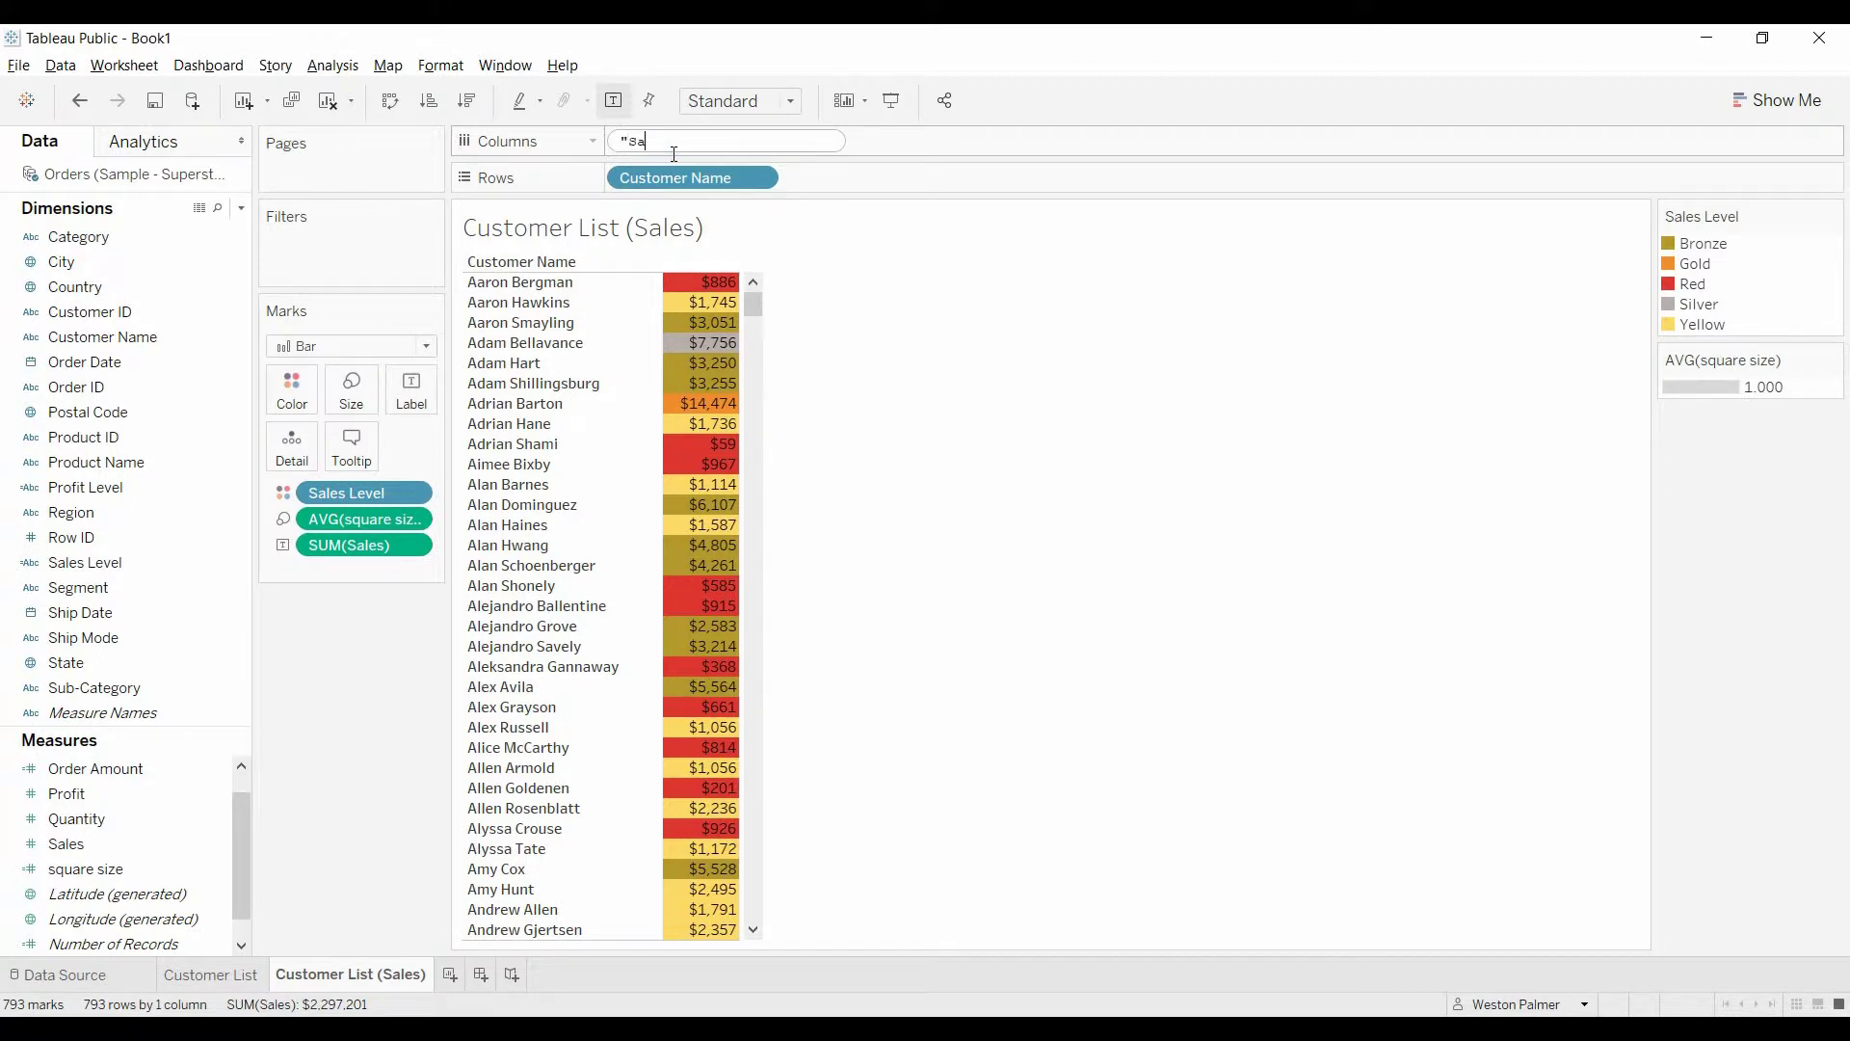
text("Sales")
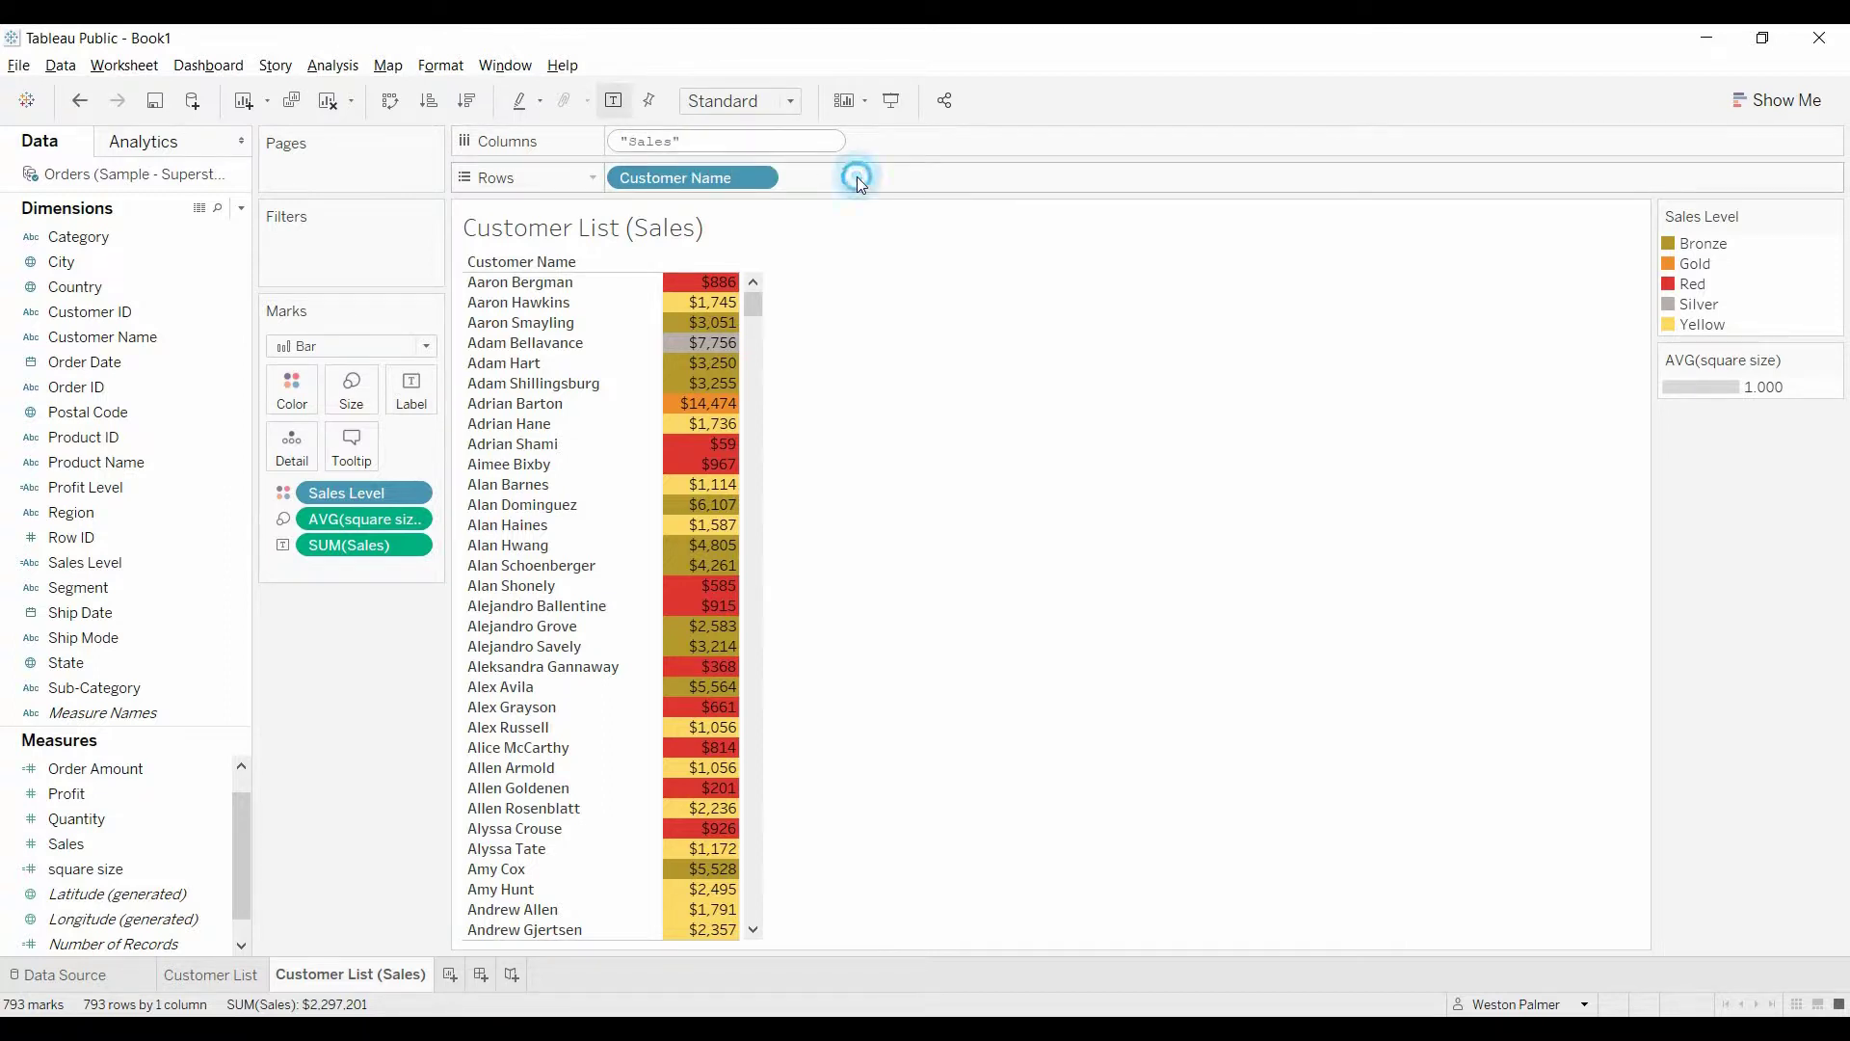
click(818, 240)
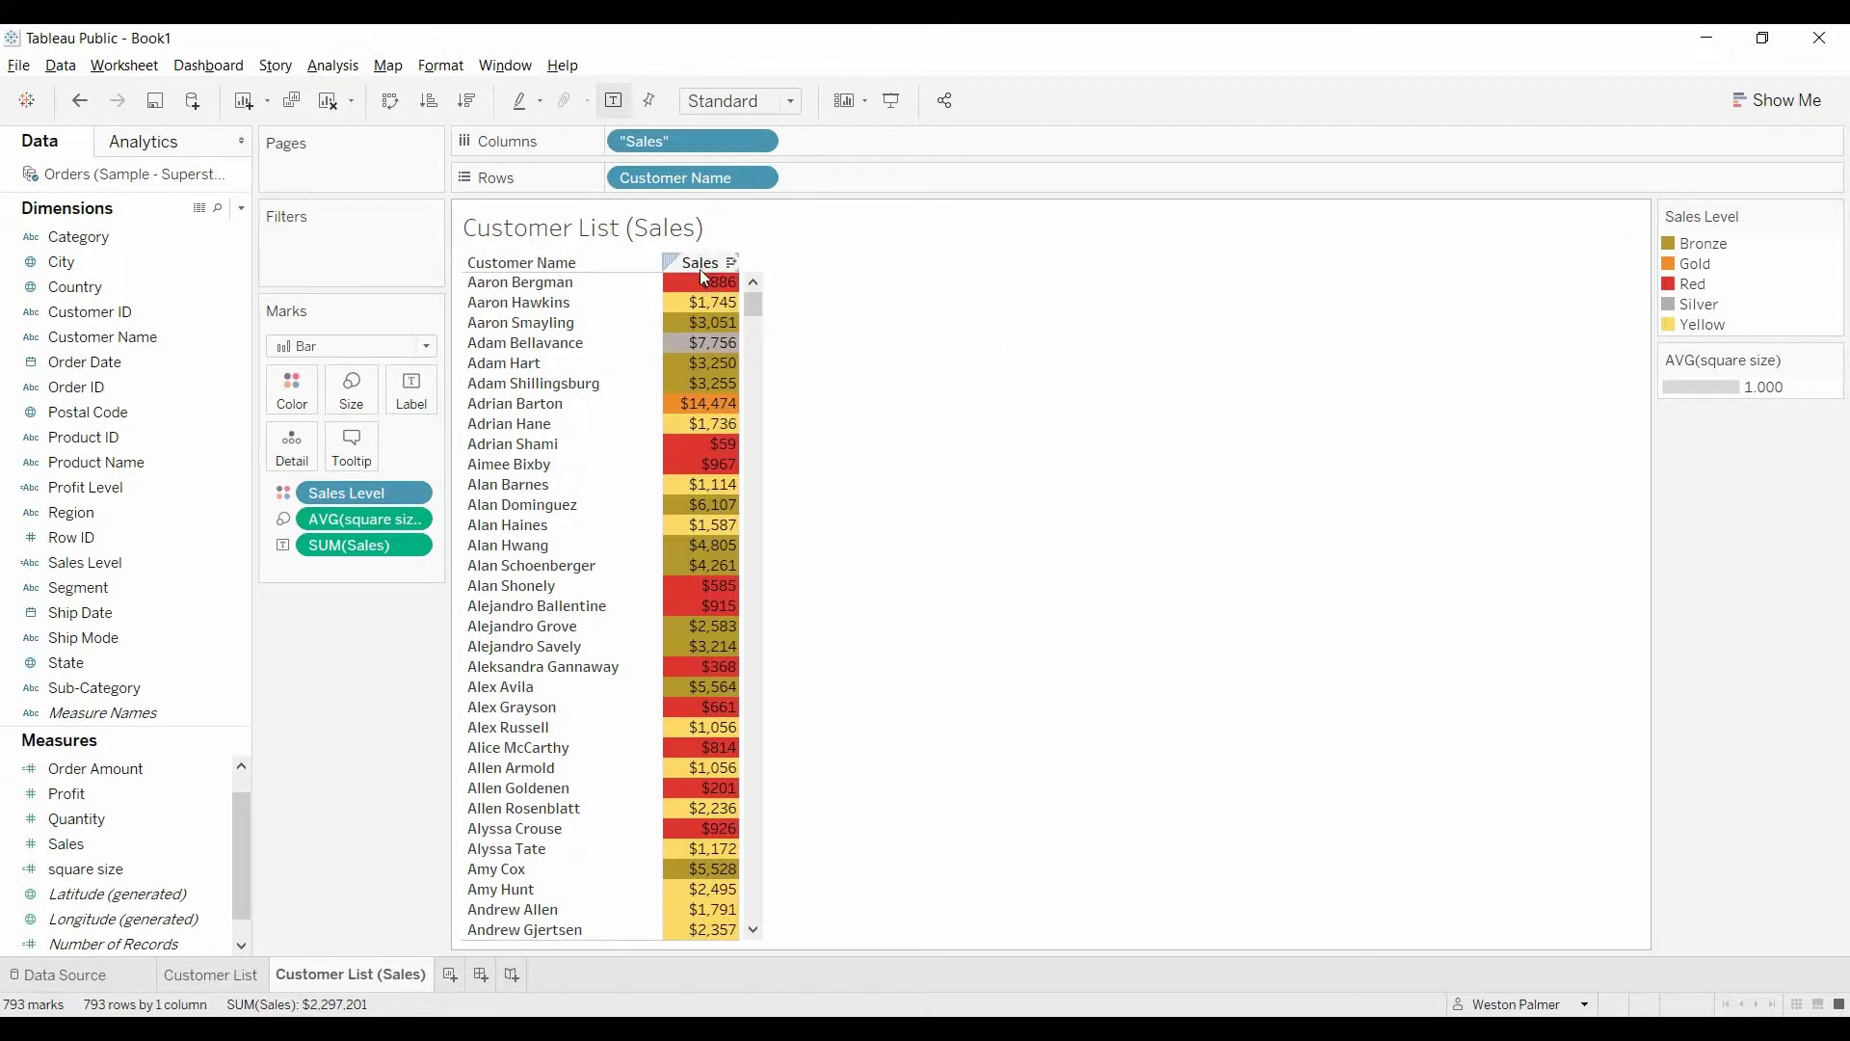
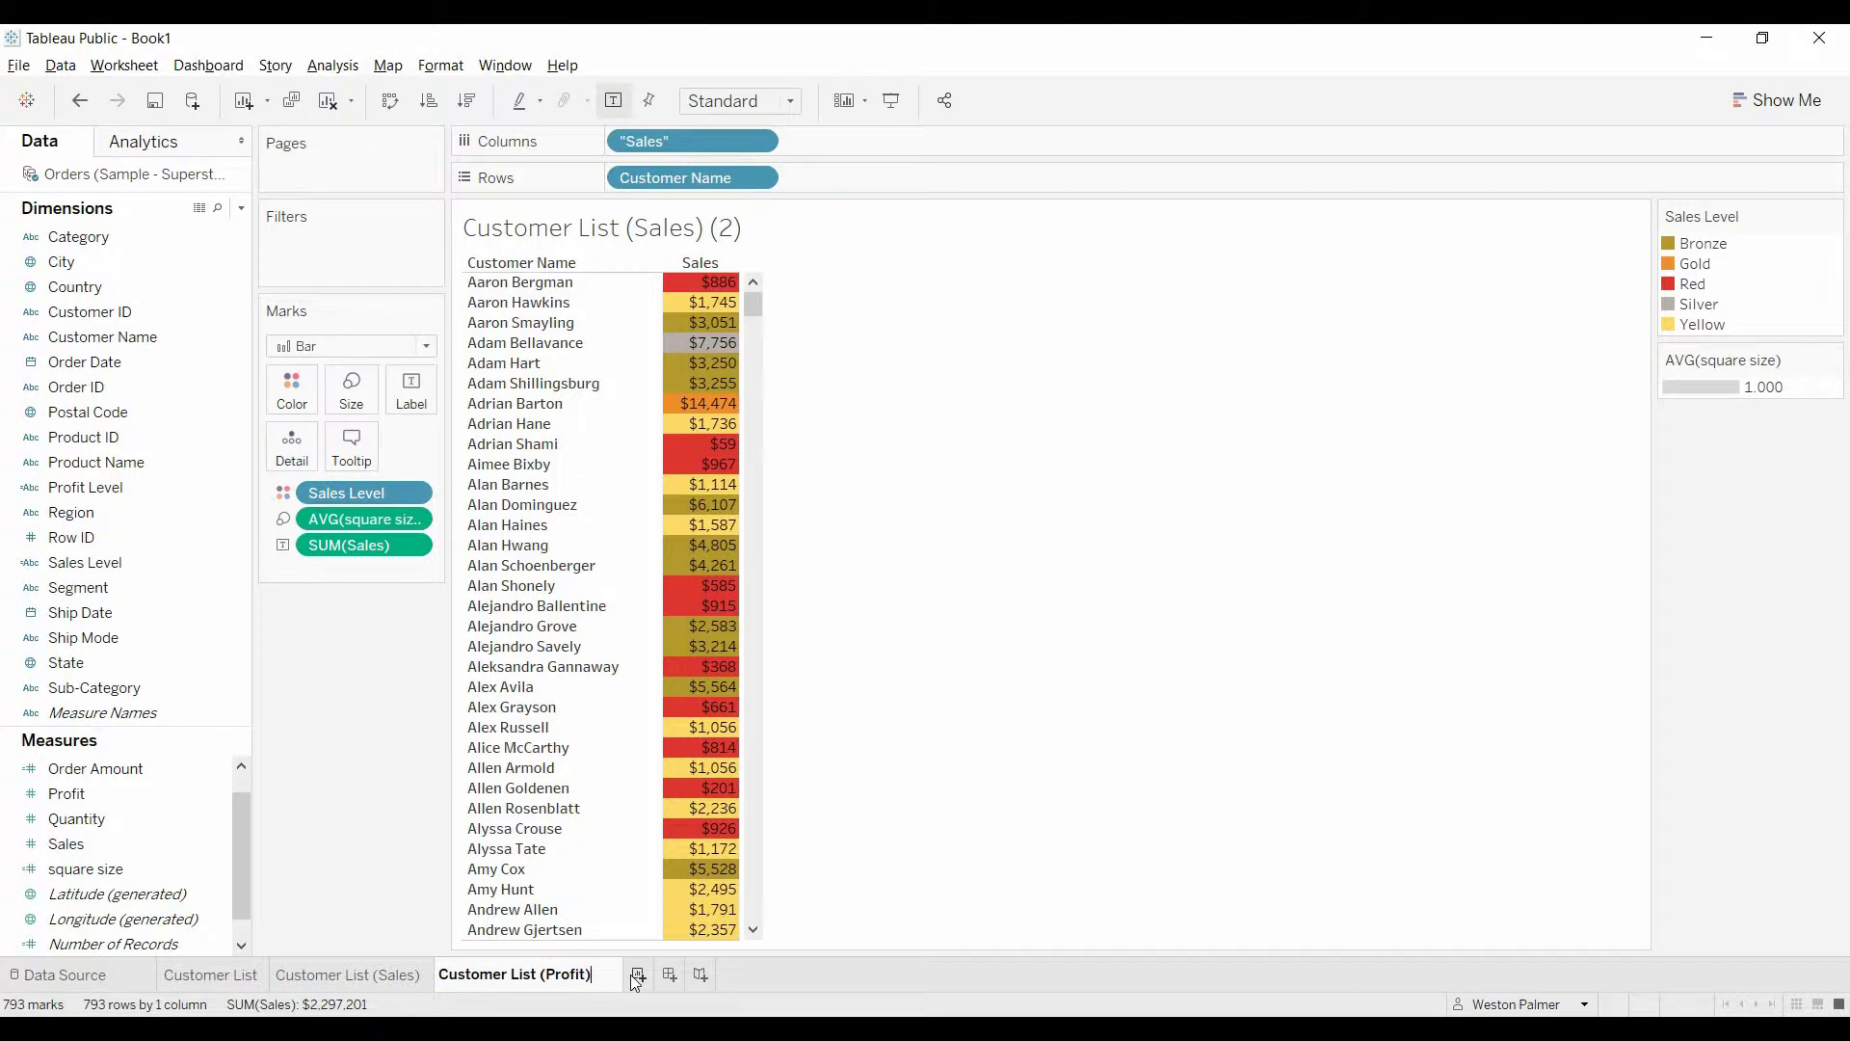
Name the duplicated sheet Customer List (Profit), replacing its Sales values with Profit and its Sales Level colouring with Profit Level
click(397, 761)
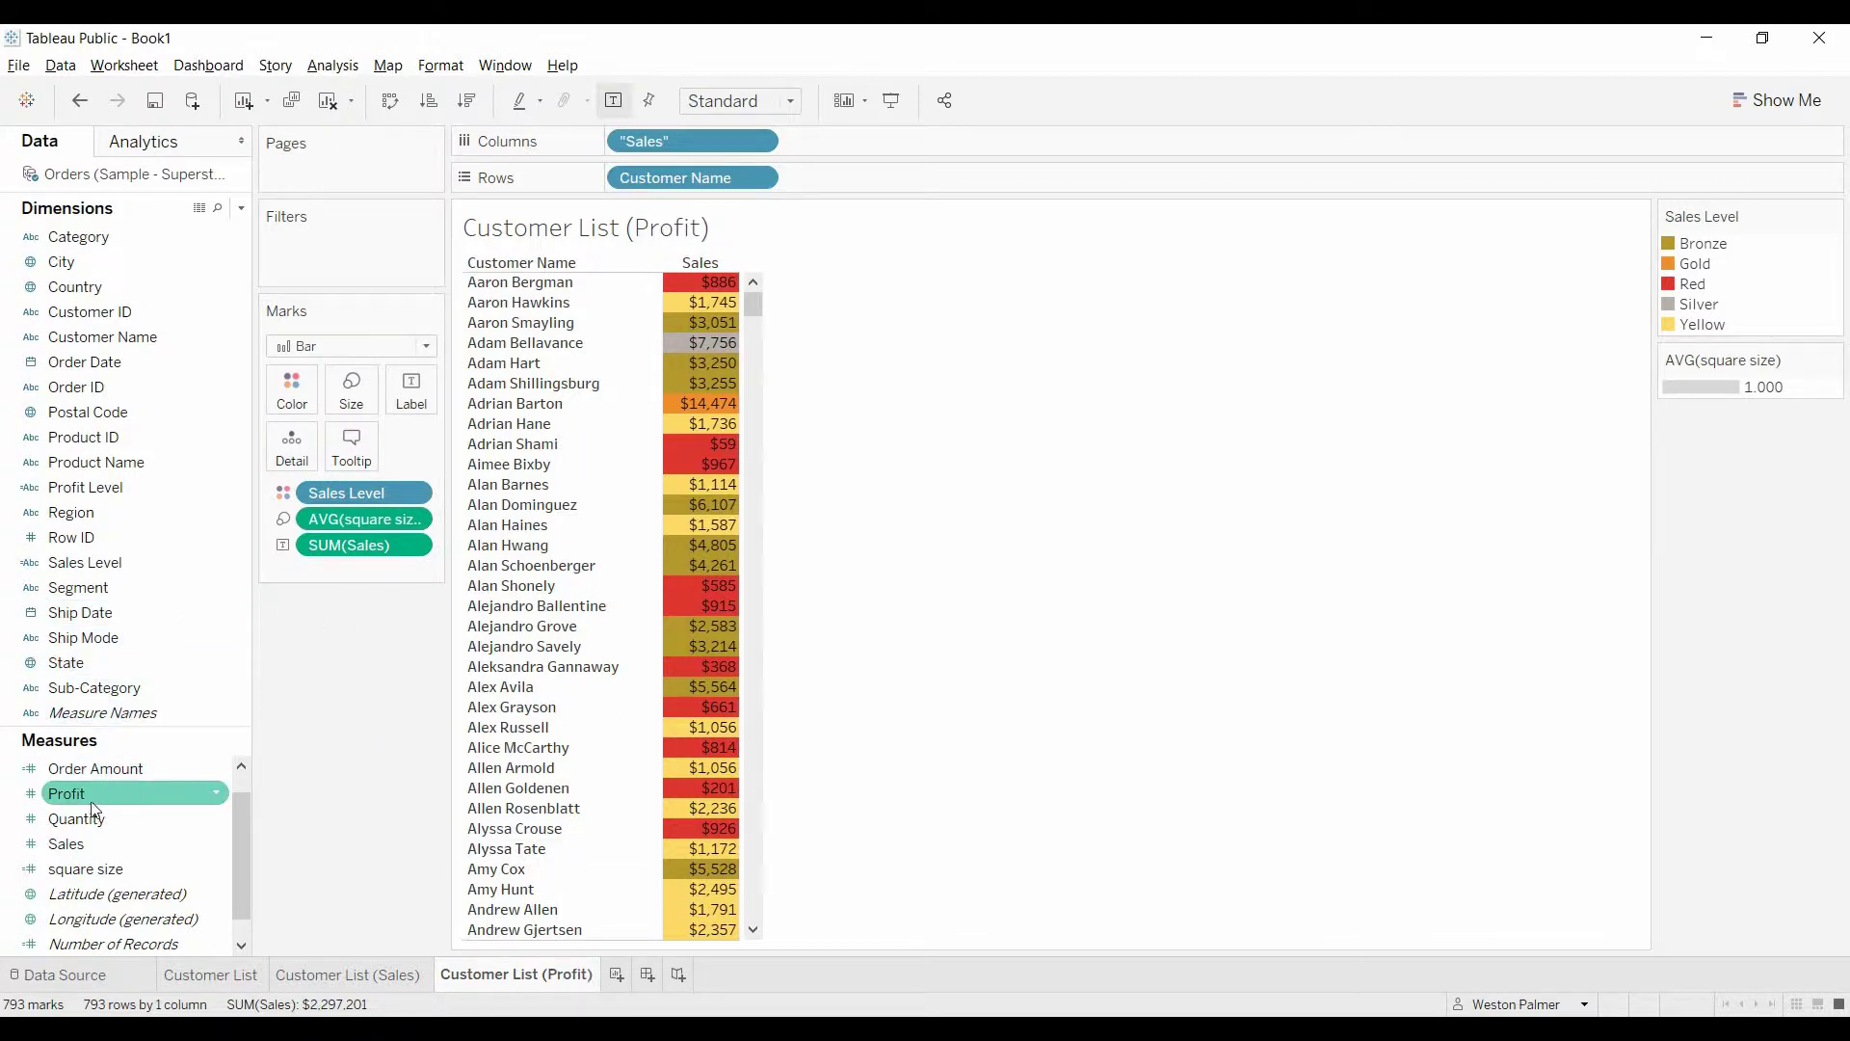
drag(75, 801, 314, 556)
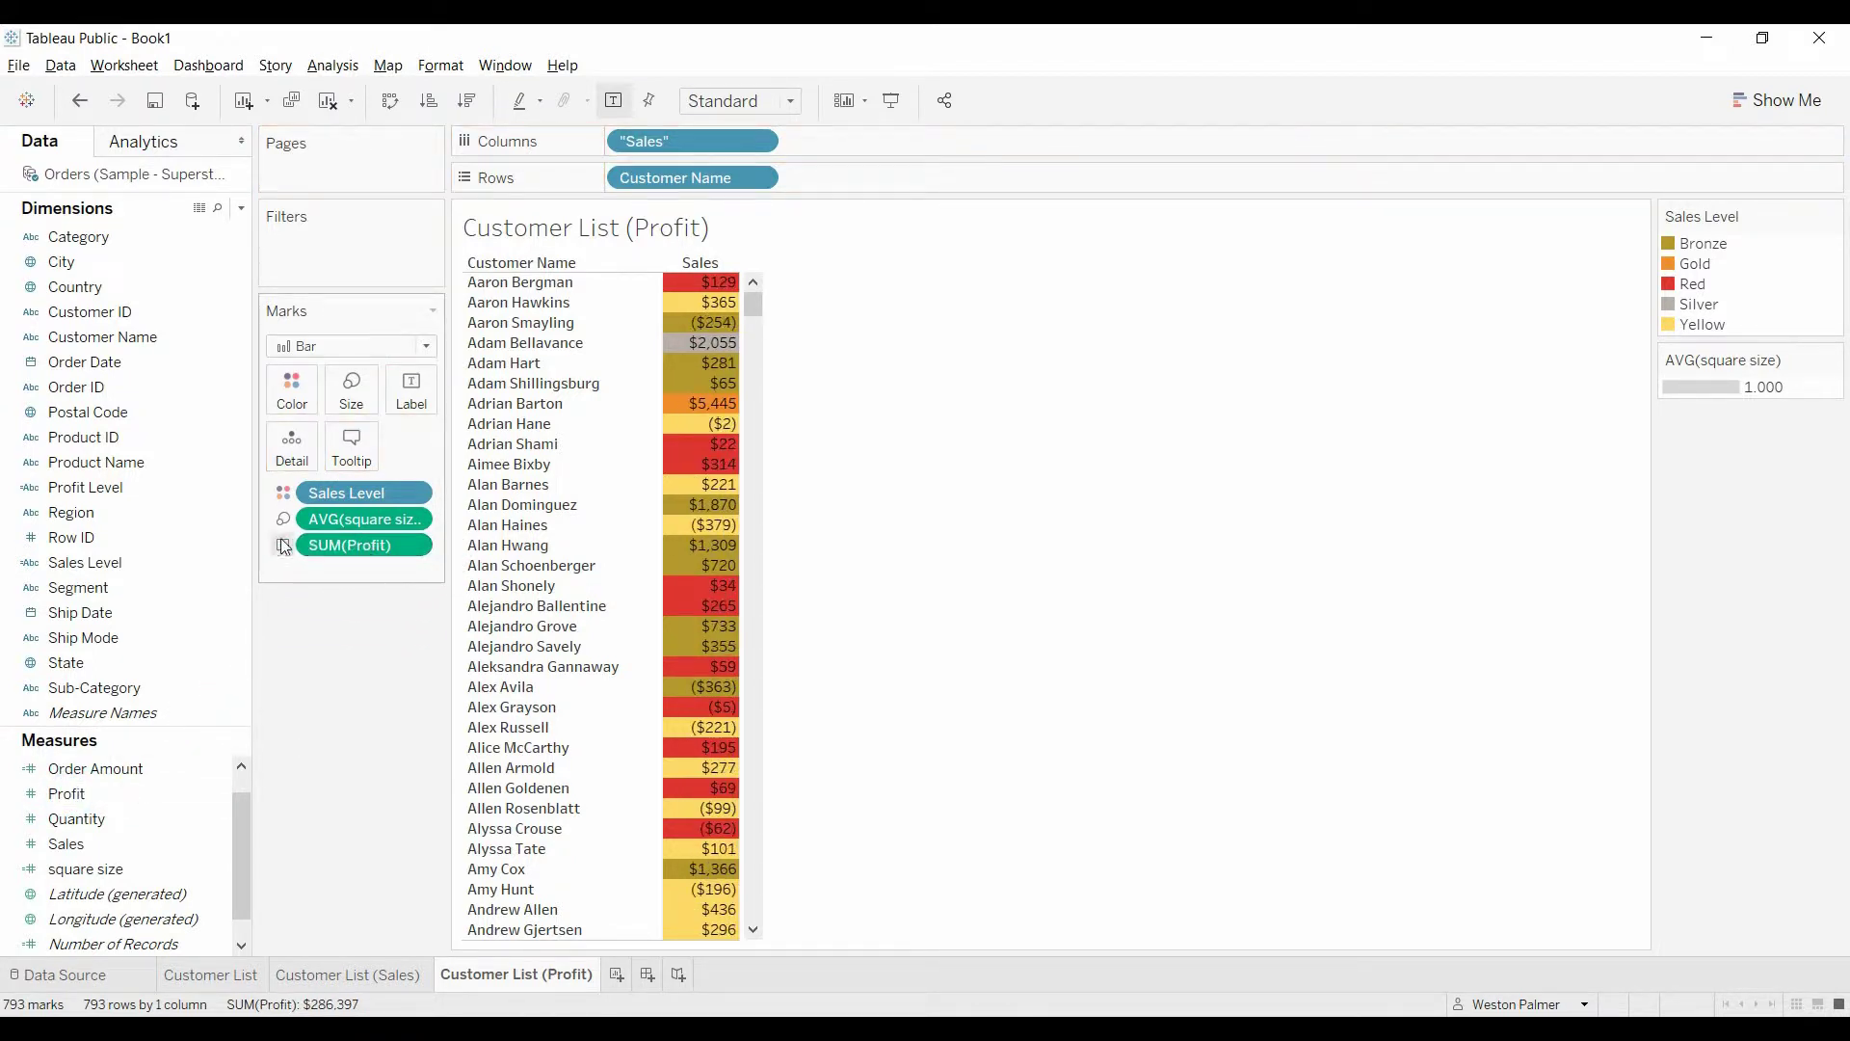
drag(97, 496, 336, 494)
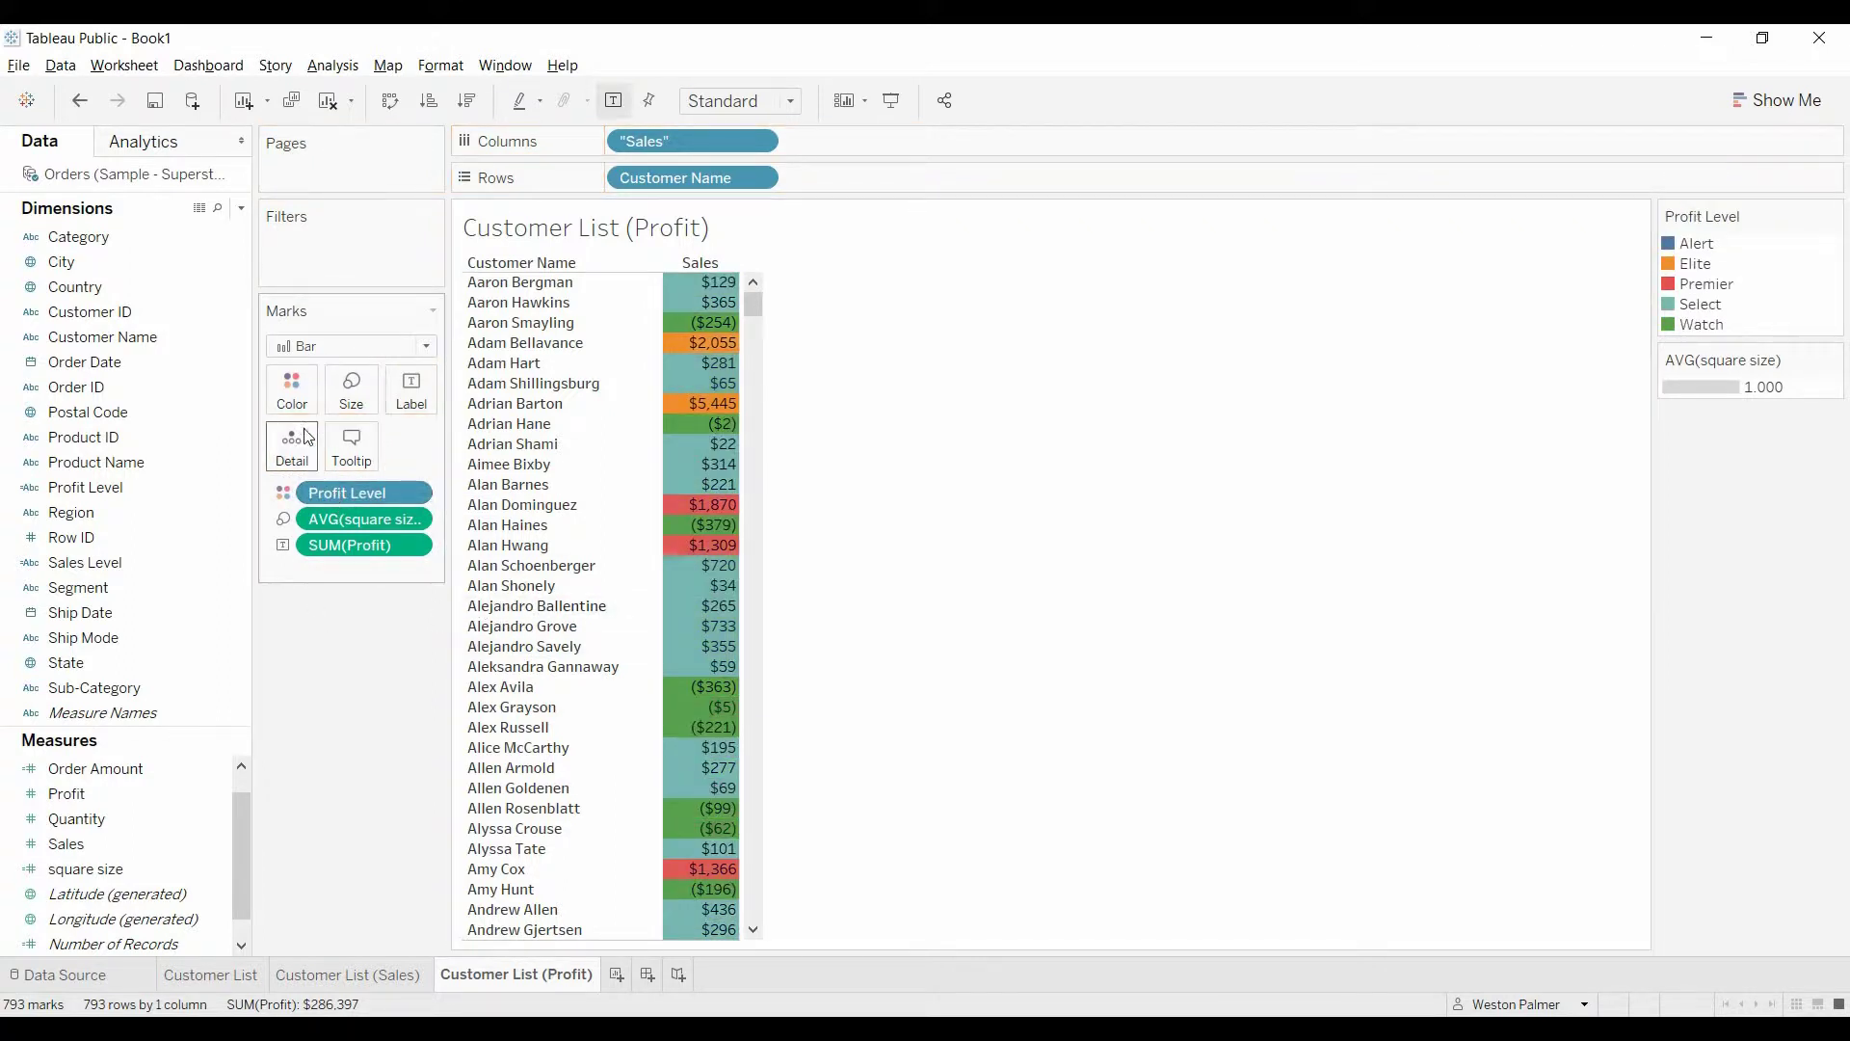
Recolour Profit Level with the Tableau 20 palette, giving Premier the light grey swatch and Select the dark gold one
click(291, 390)
click(336, 461)
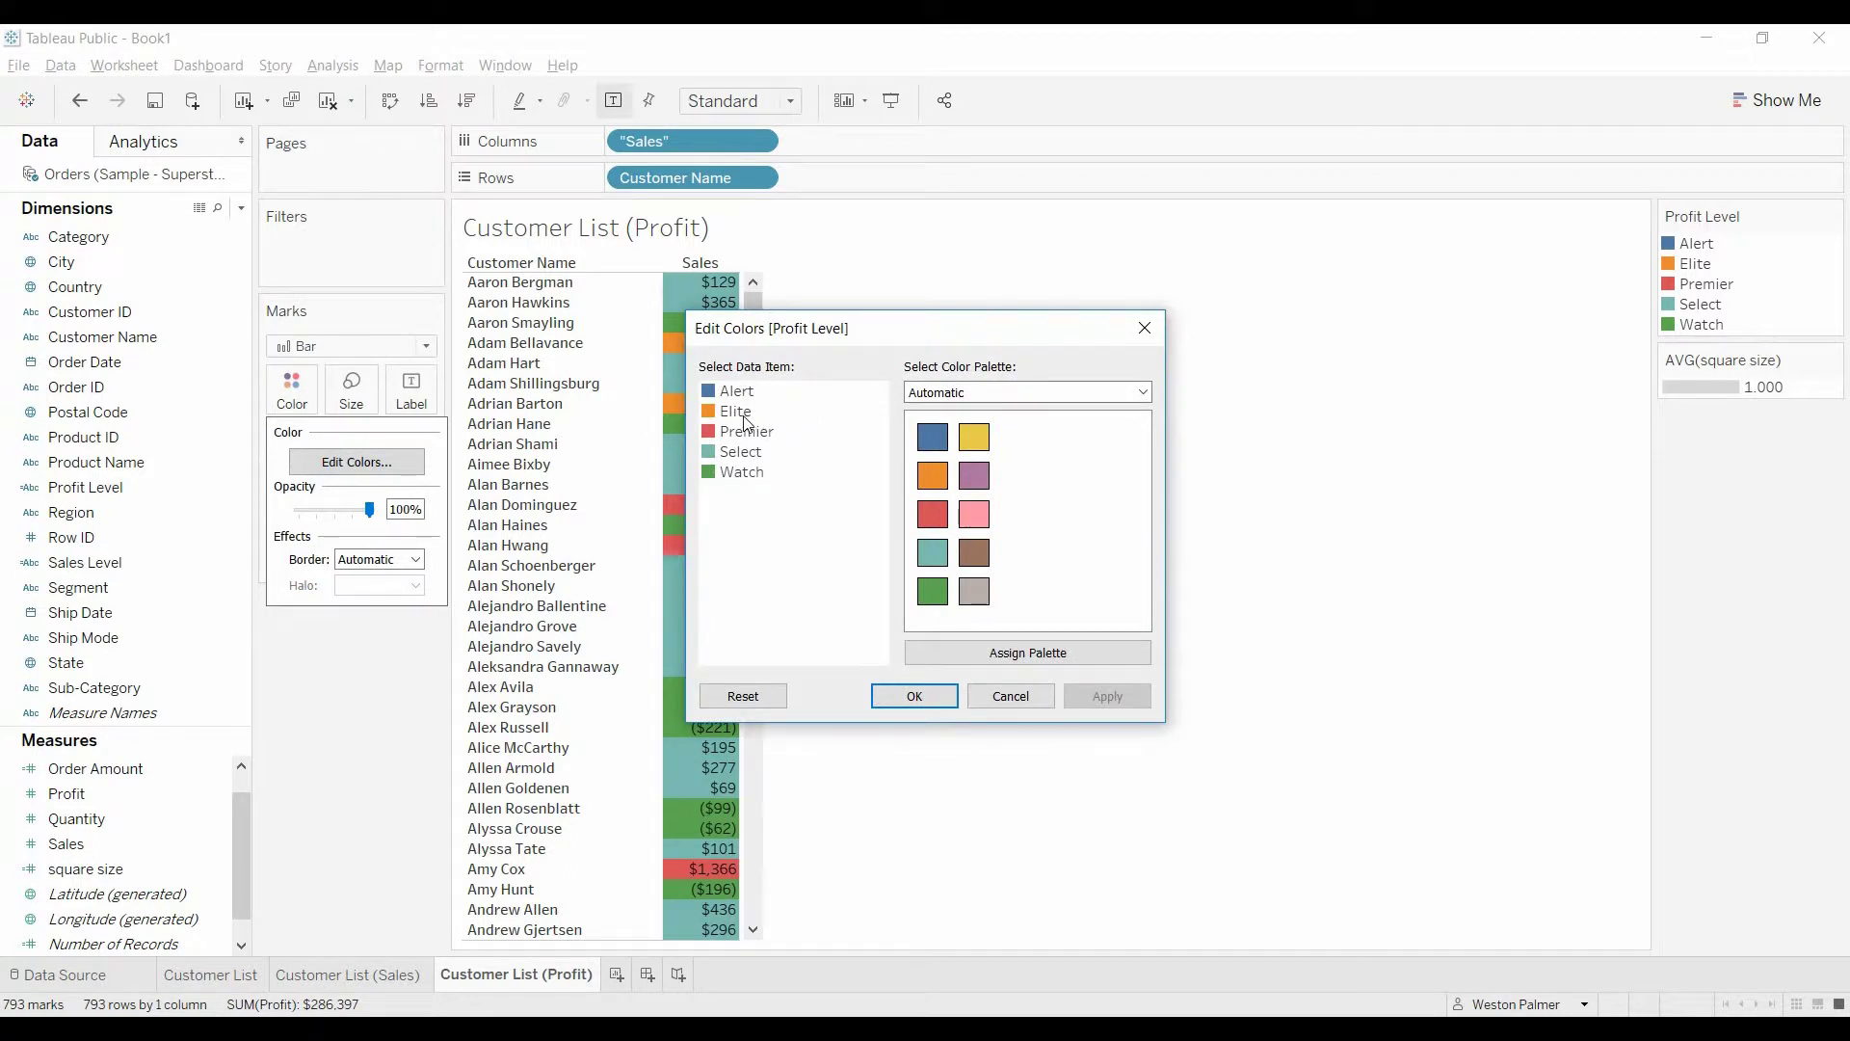
click(742, 412)
click(1142, 392)
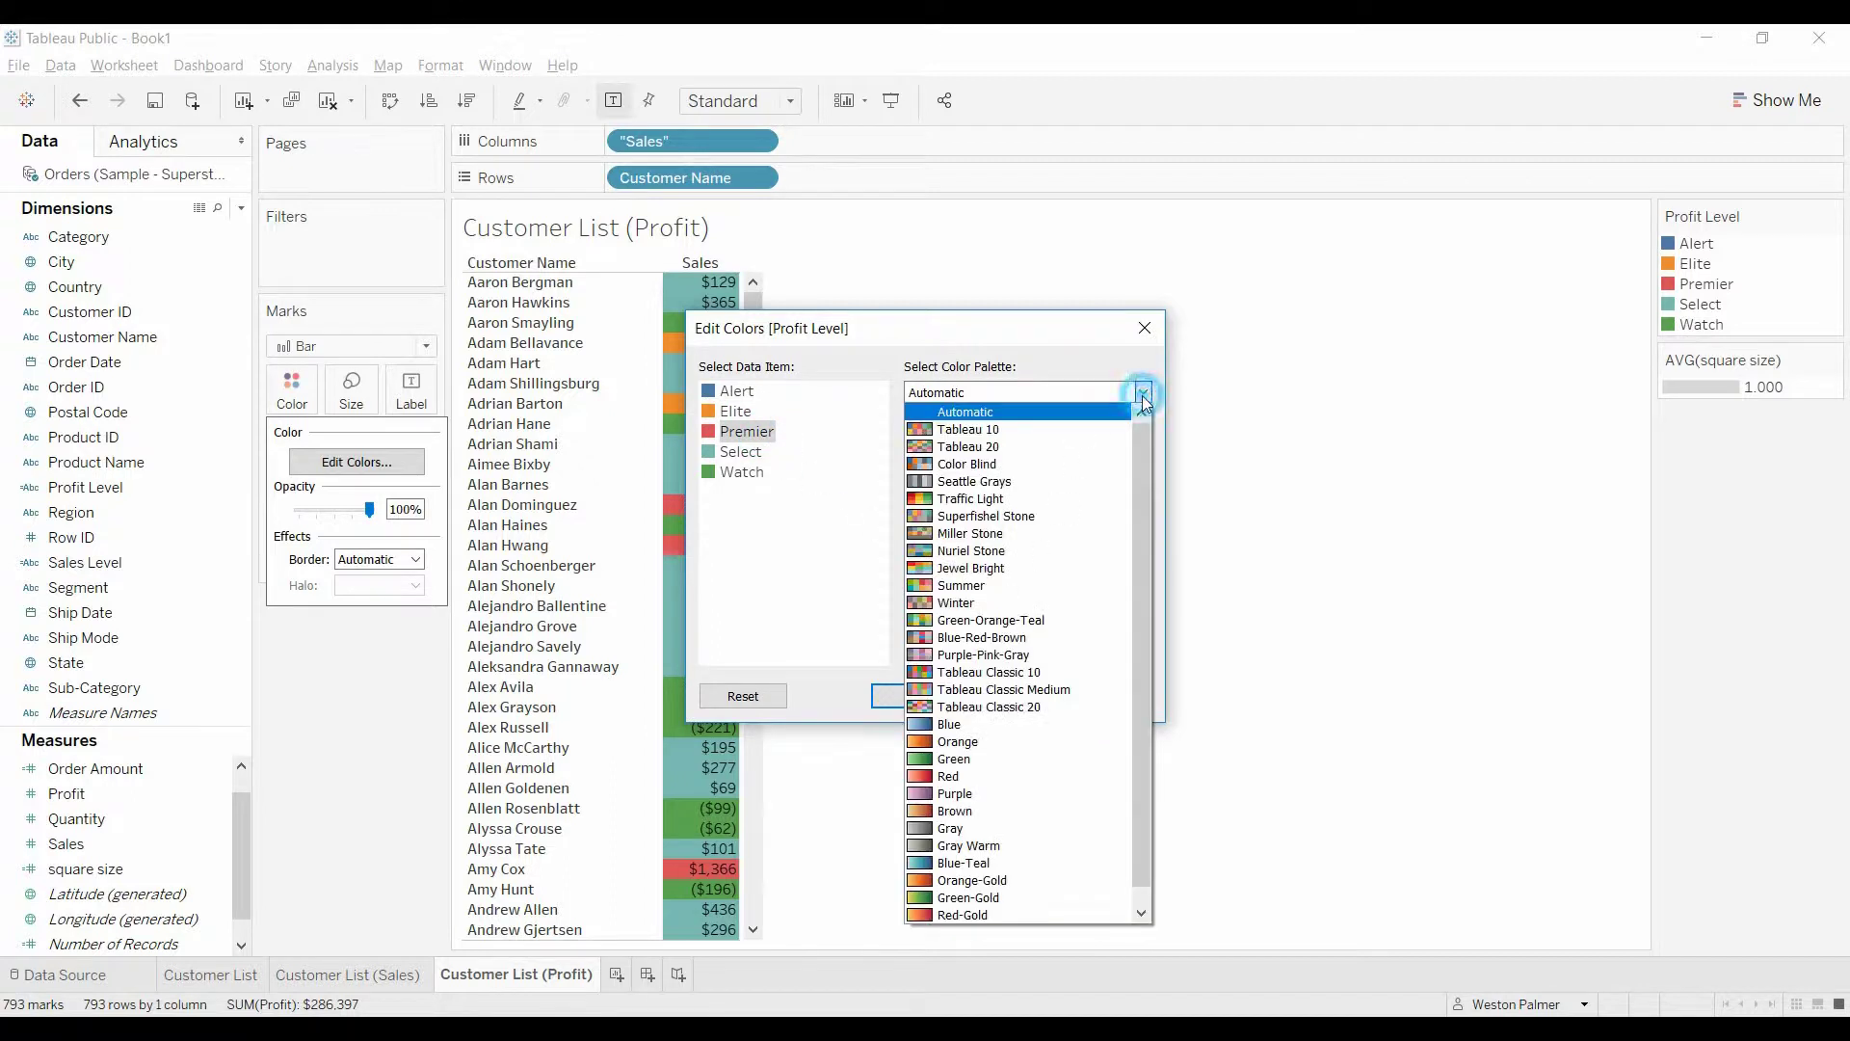
click(1007, 446)
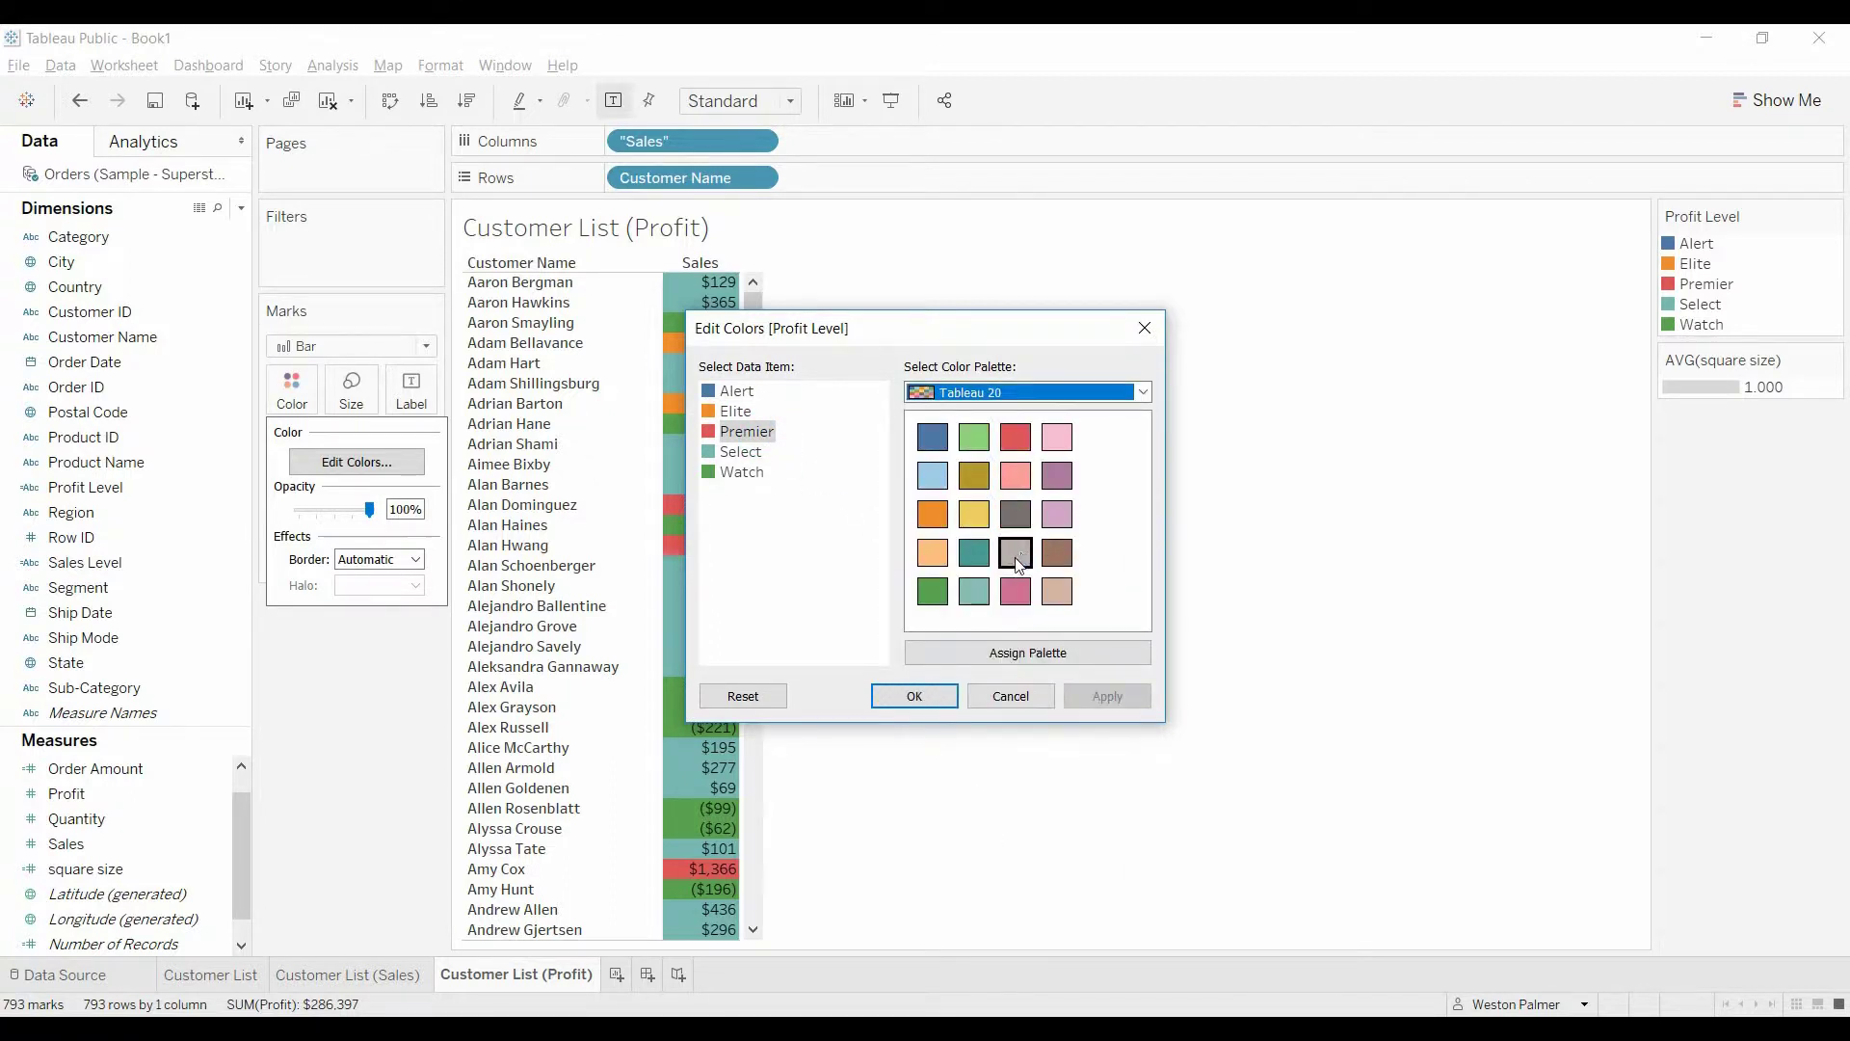
click(1017, 555)
click(735, 453)
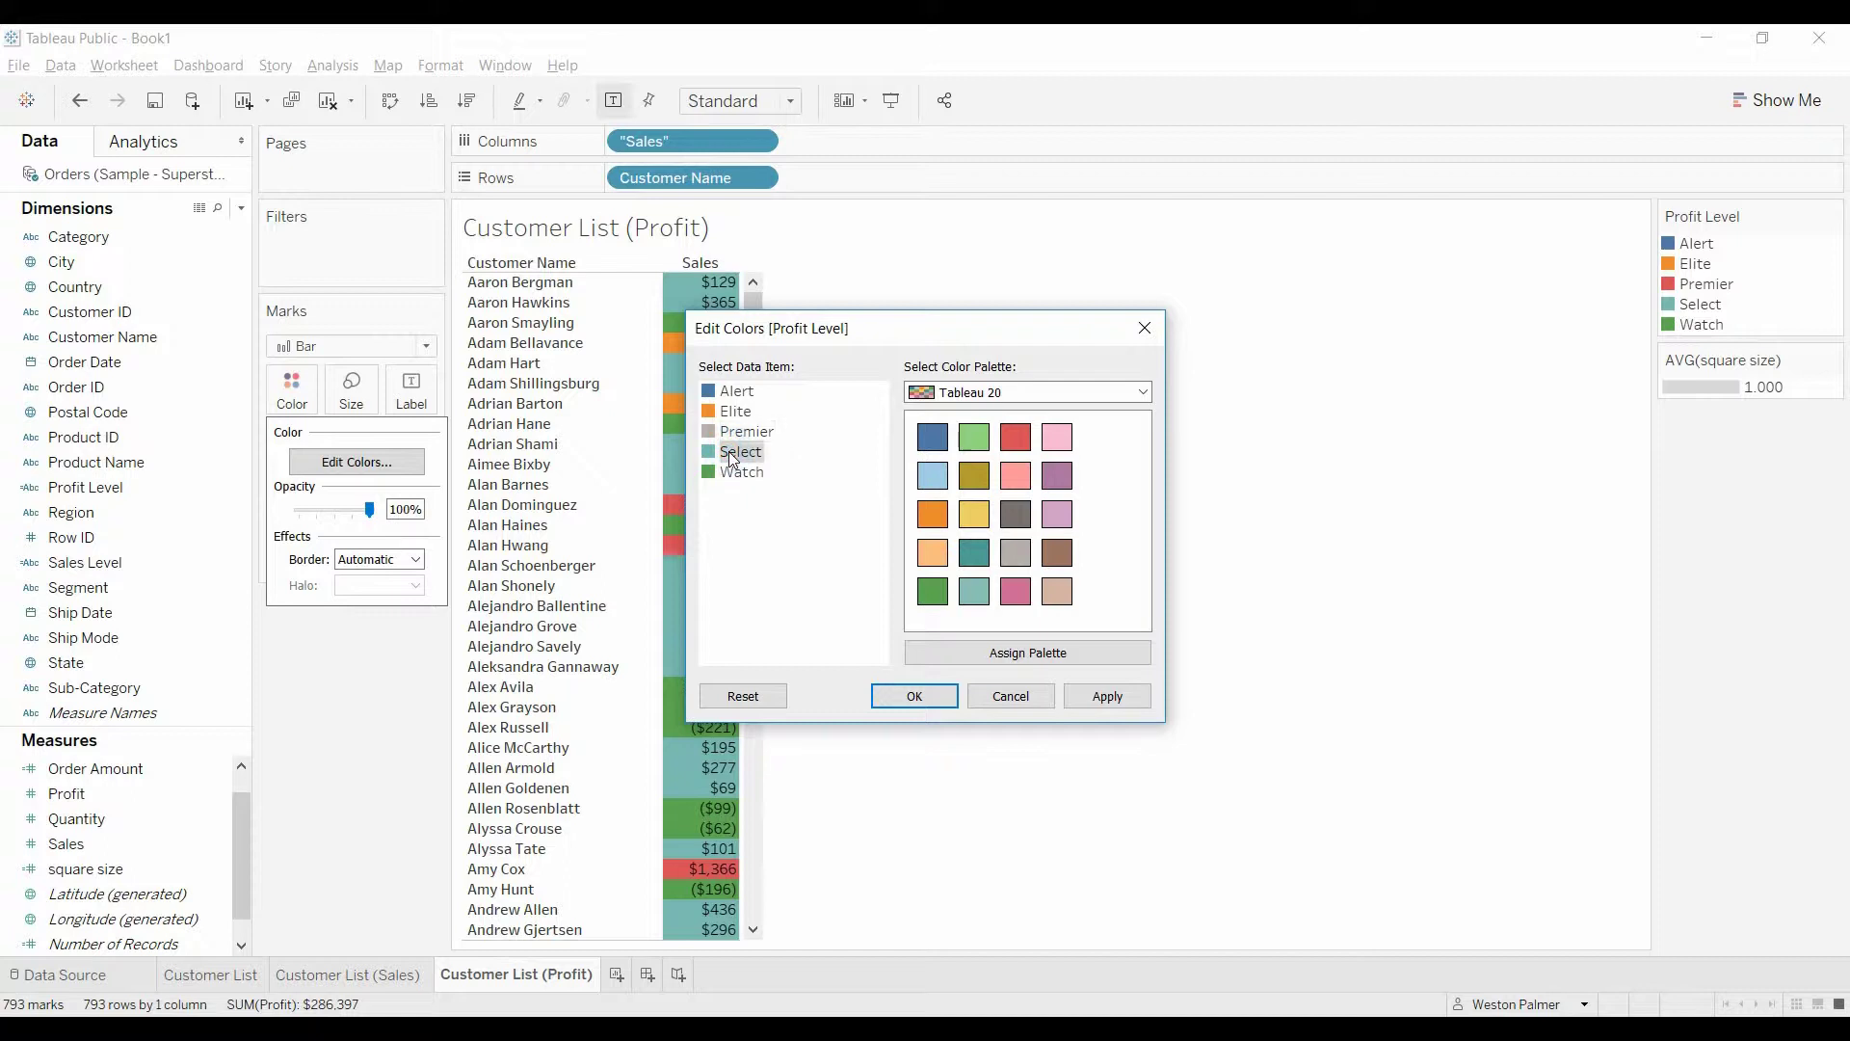
click(974, 475)
Use the Traffic Light palette to colour Watch light yellow and Alert red, and apply the Profit Level colours
click(739, 473)
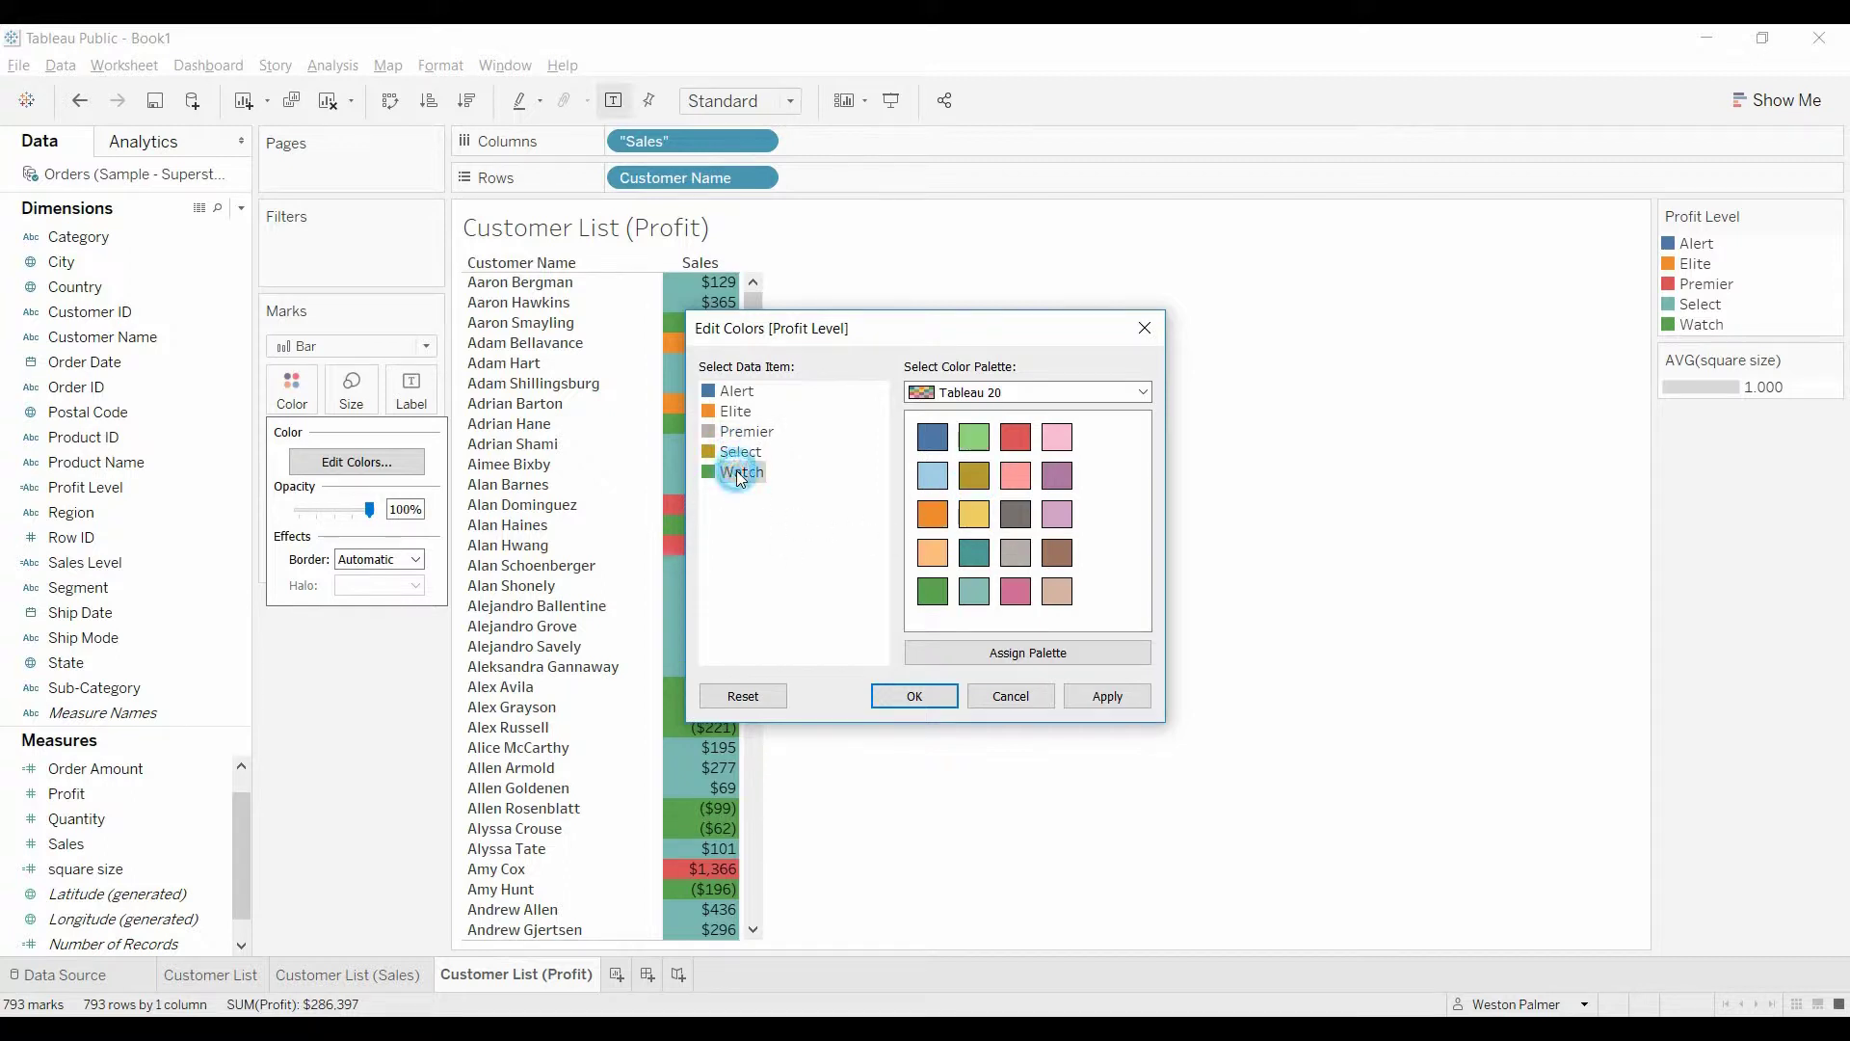
click(1148, 391)
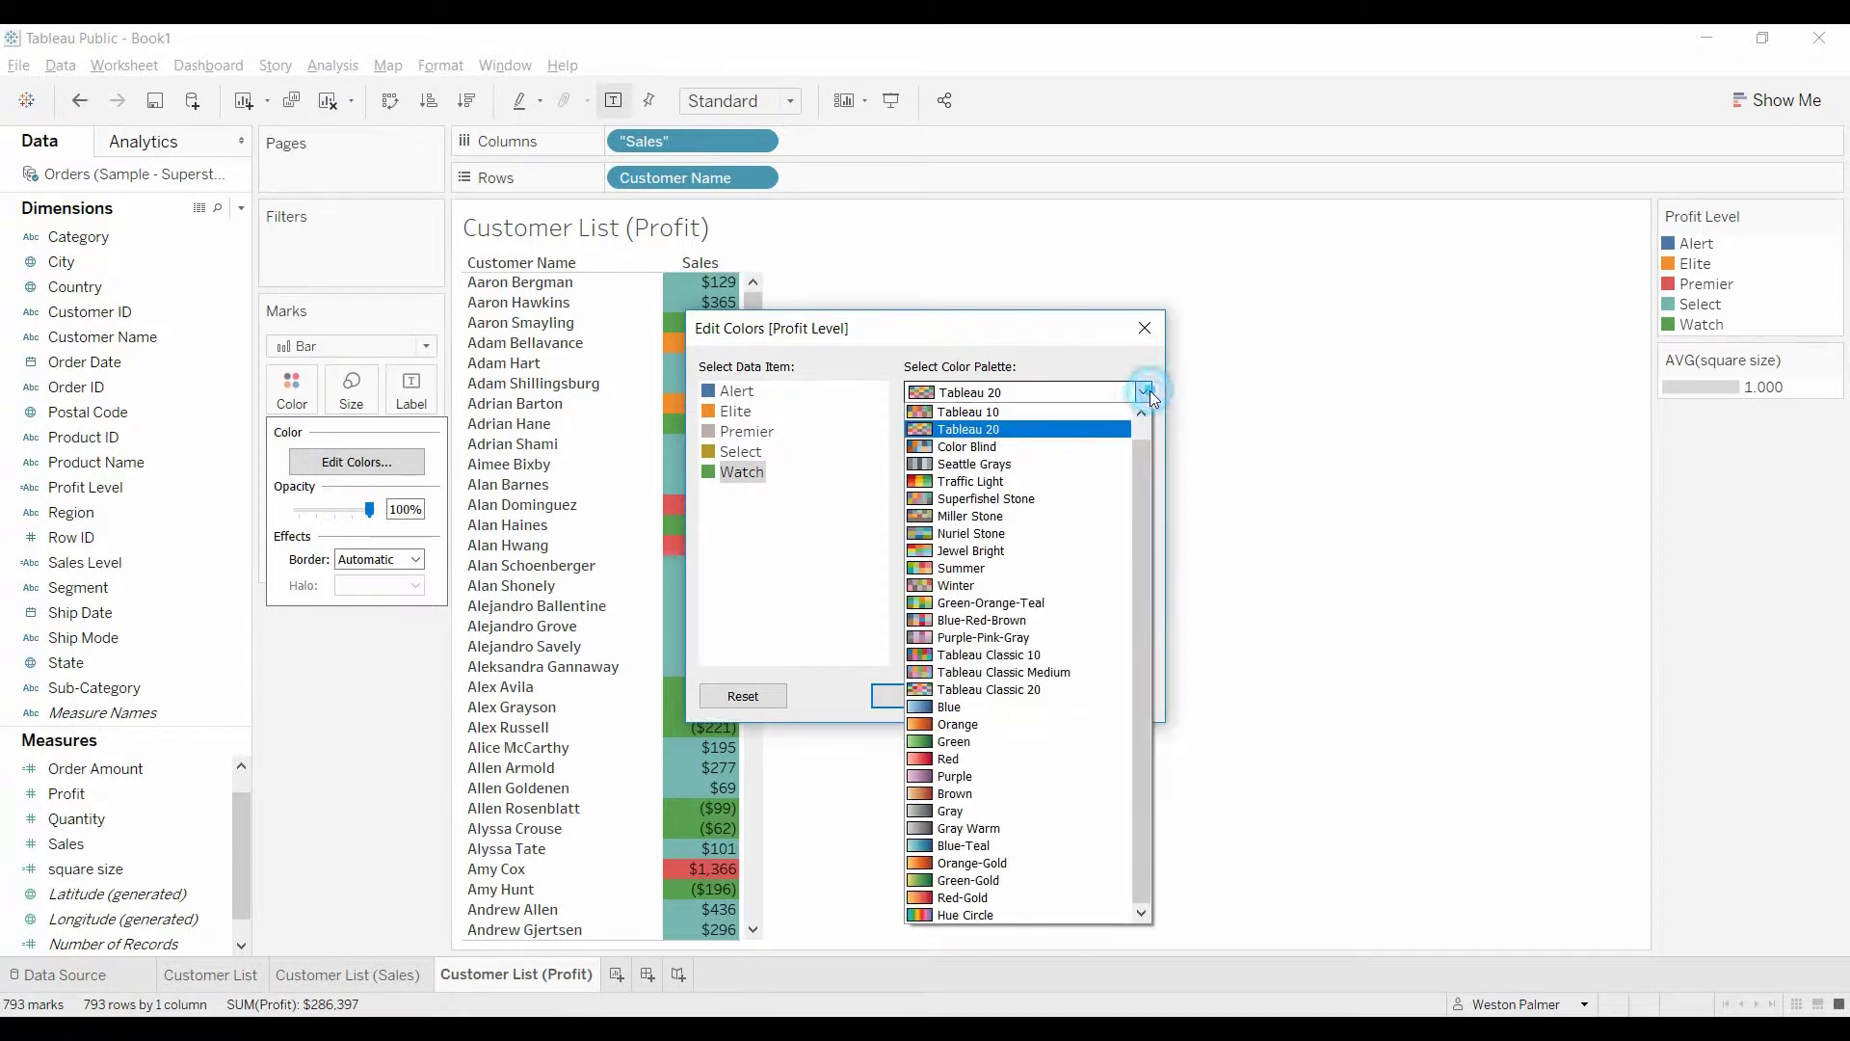
click(1006, 476)
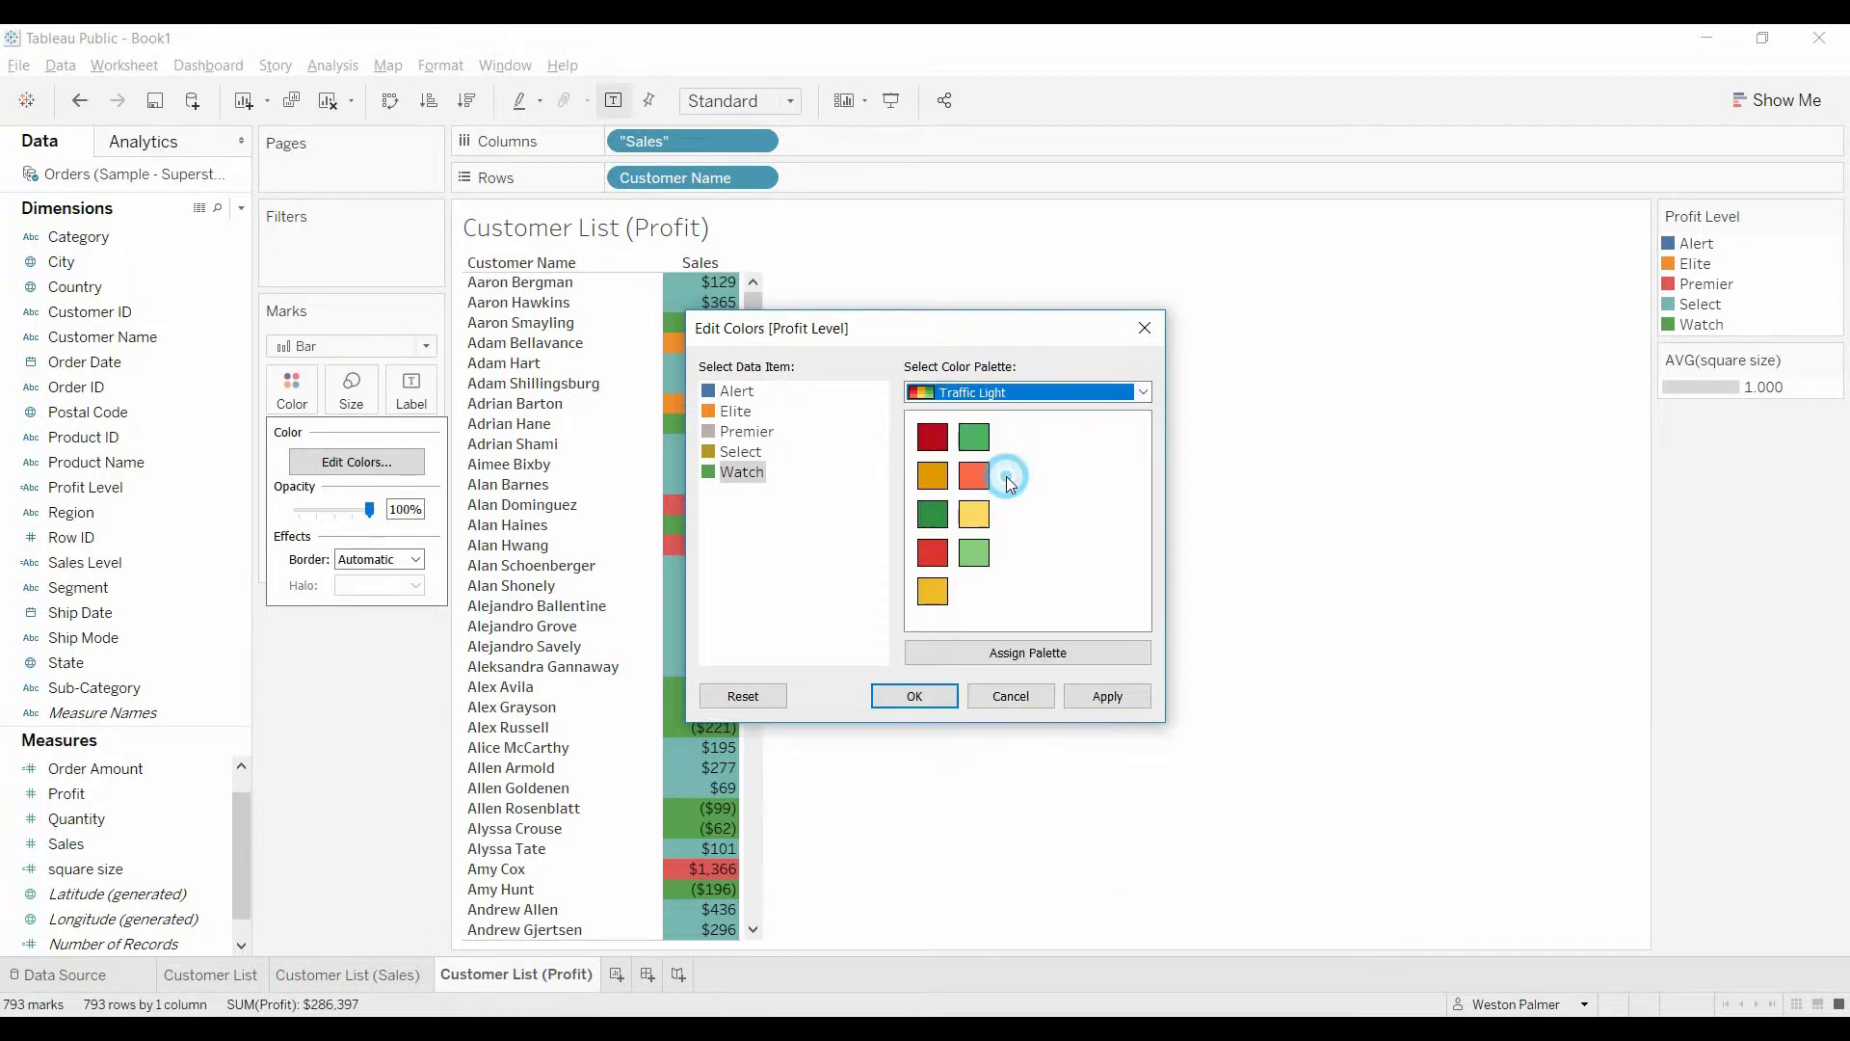
click(974, 513)
click(738, 393)
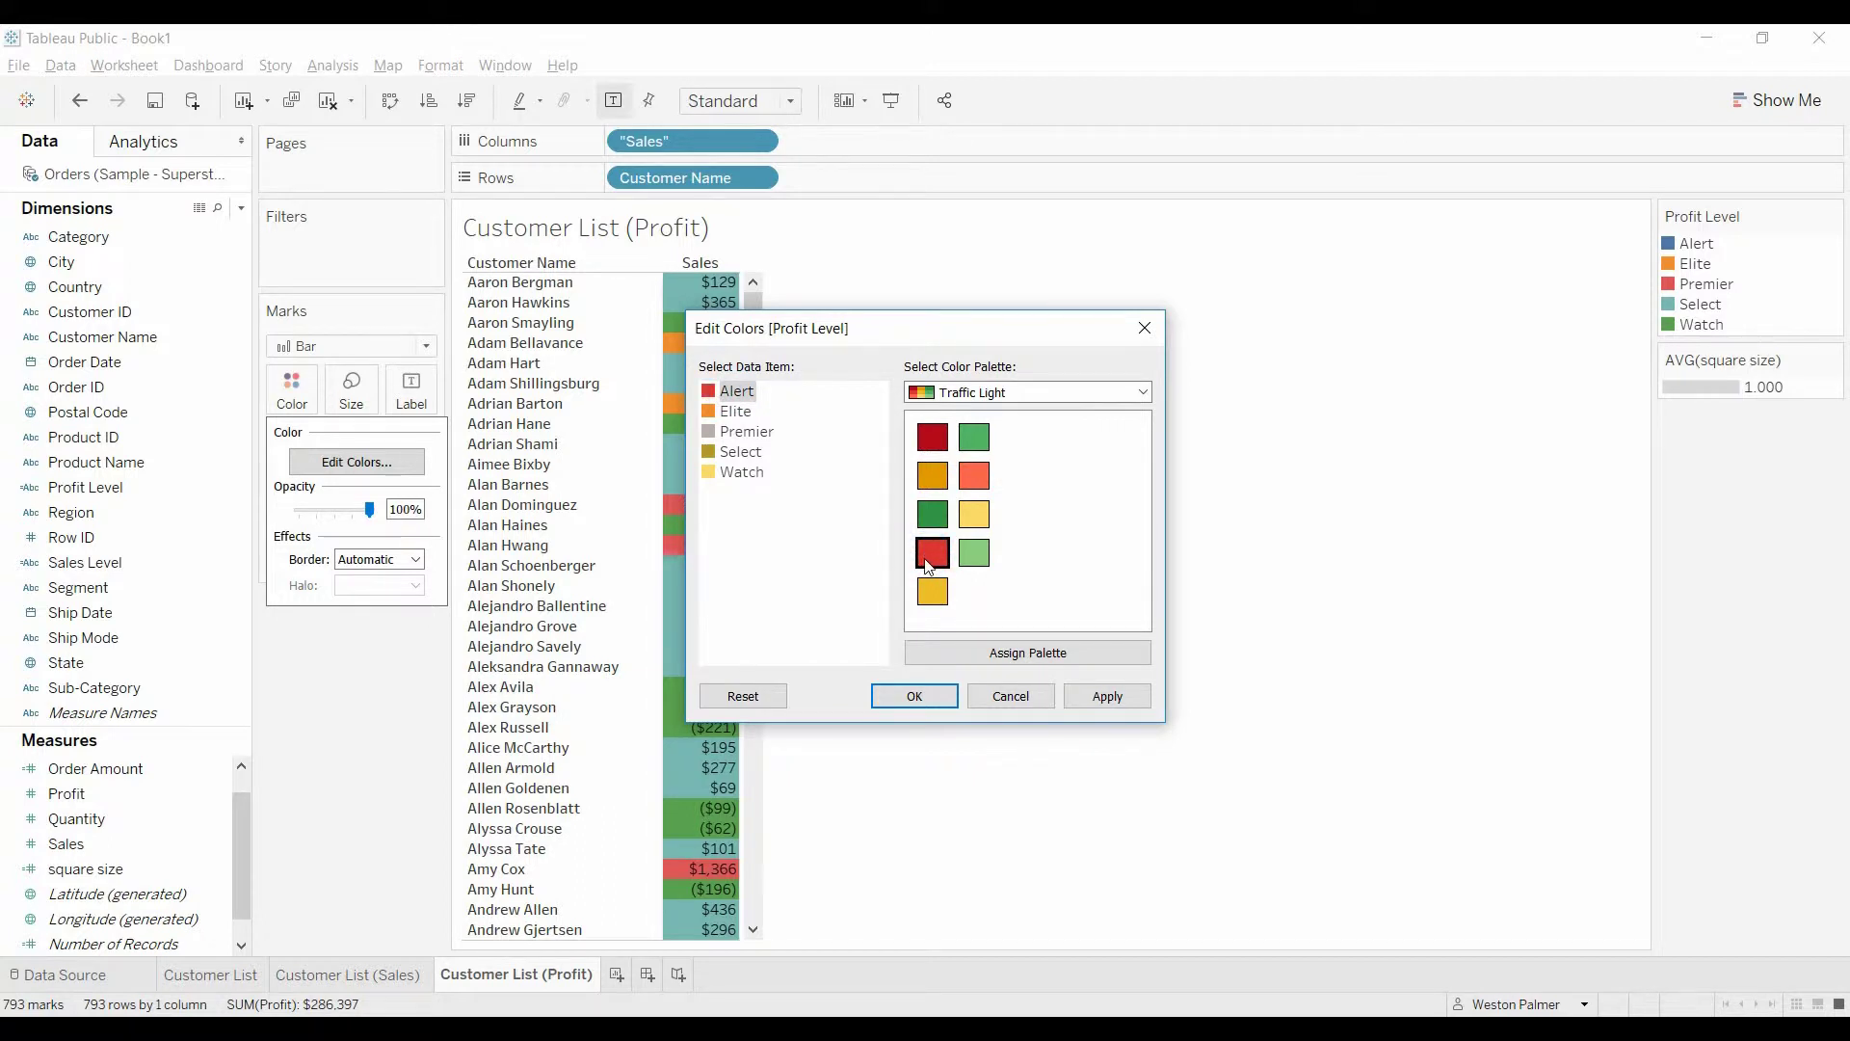
click(929, 698)
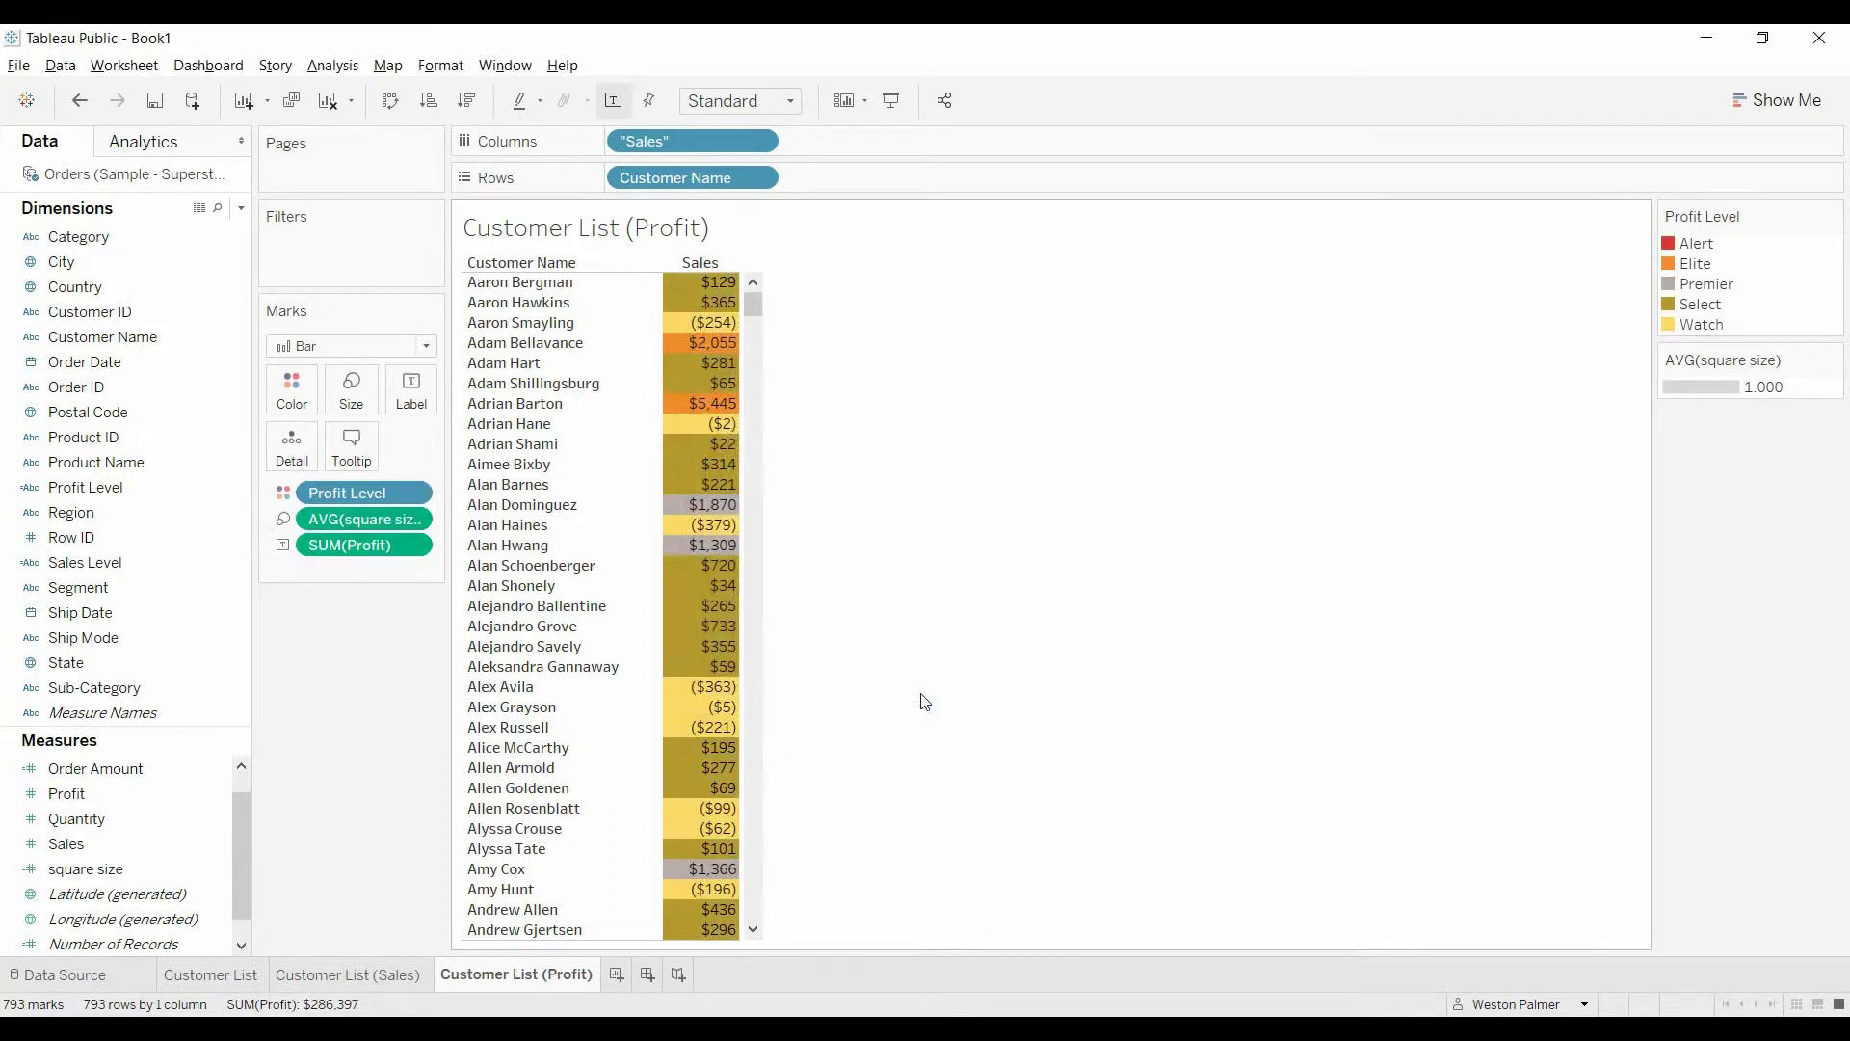
Change the text header in Columns of the Customer List (Profit) sheet to "Profit"
double_click(665, 148)
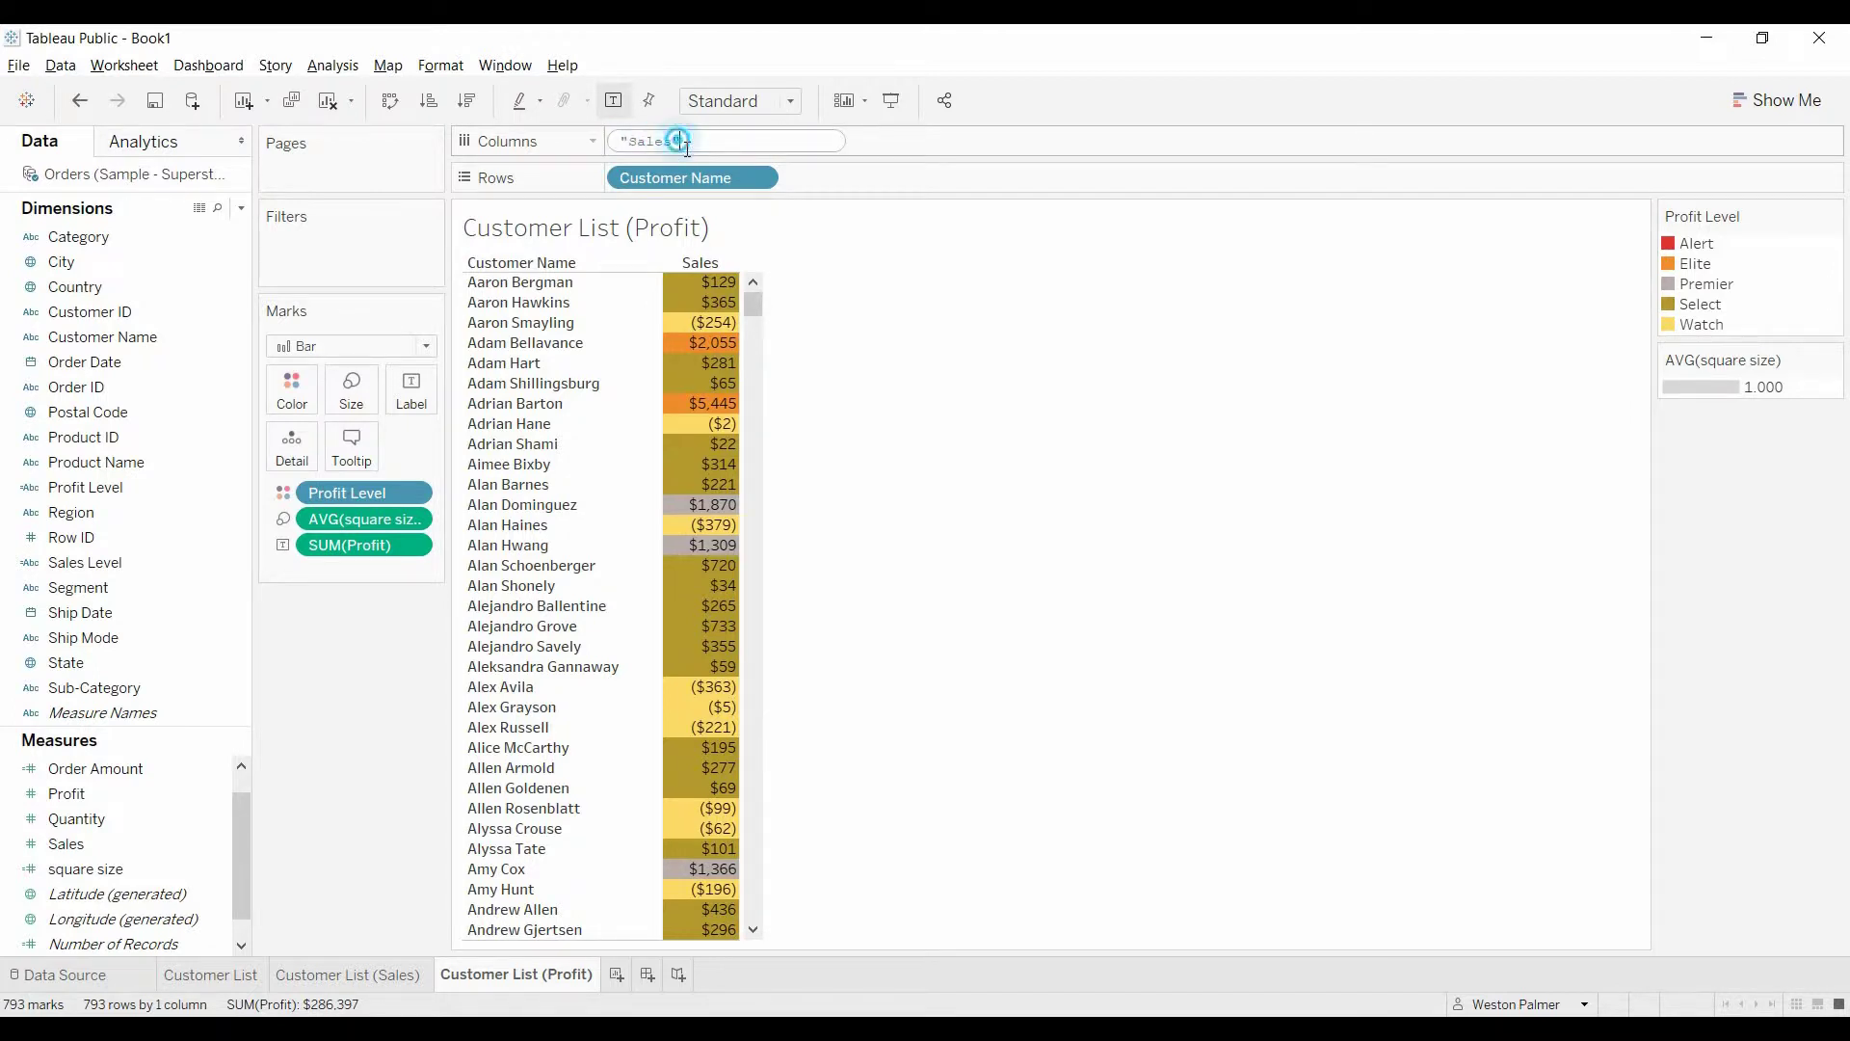
click(680, 143)
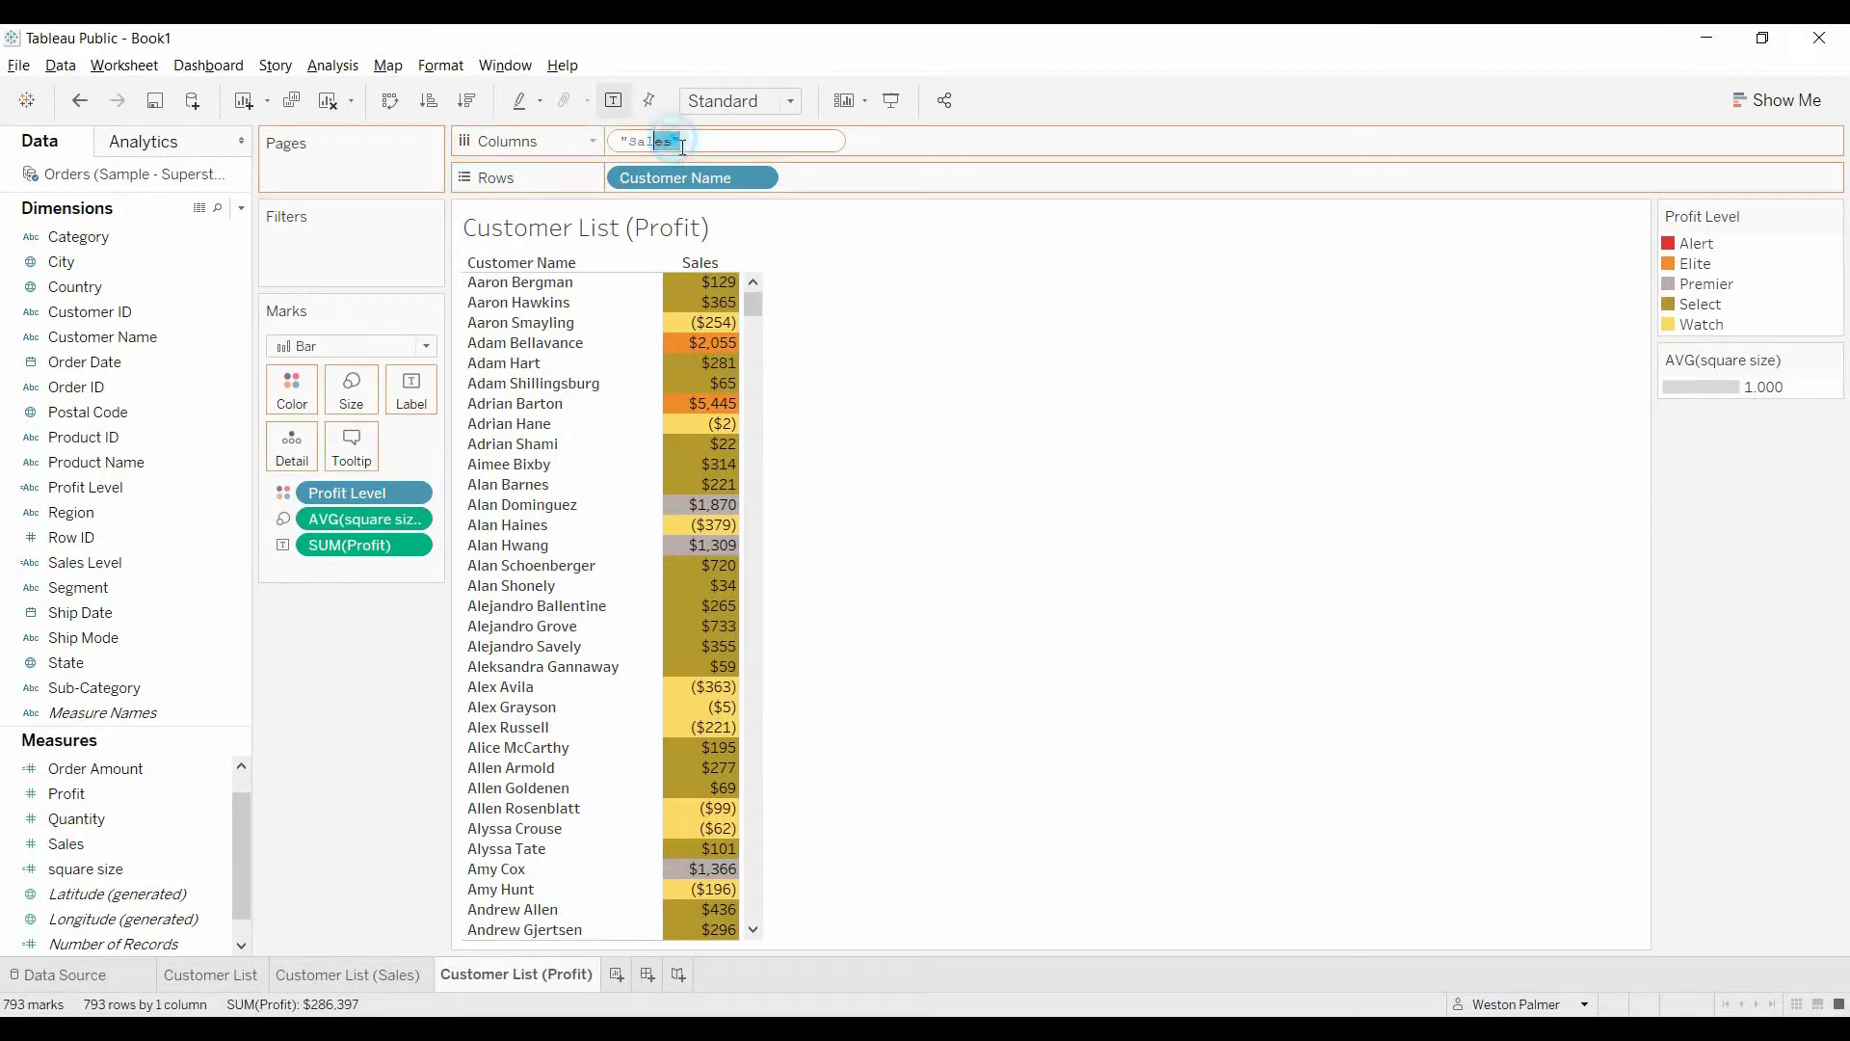
click(911, 137)
click(720, 141)
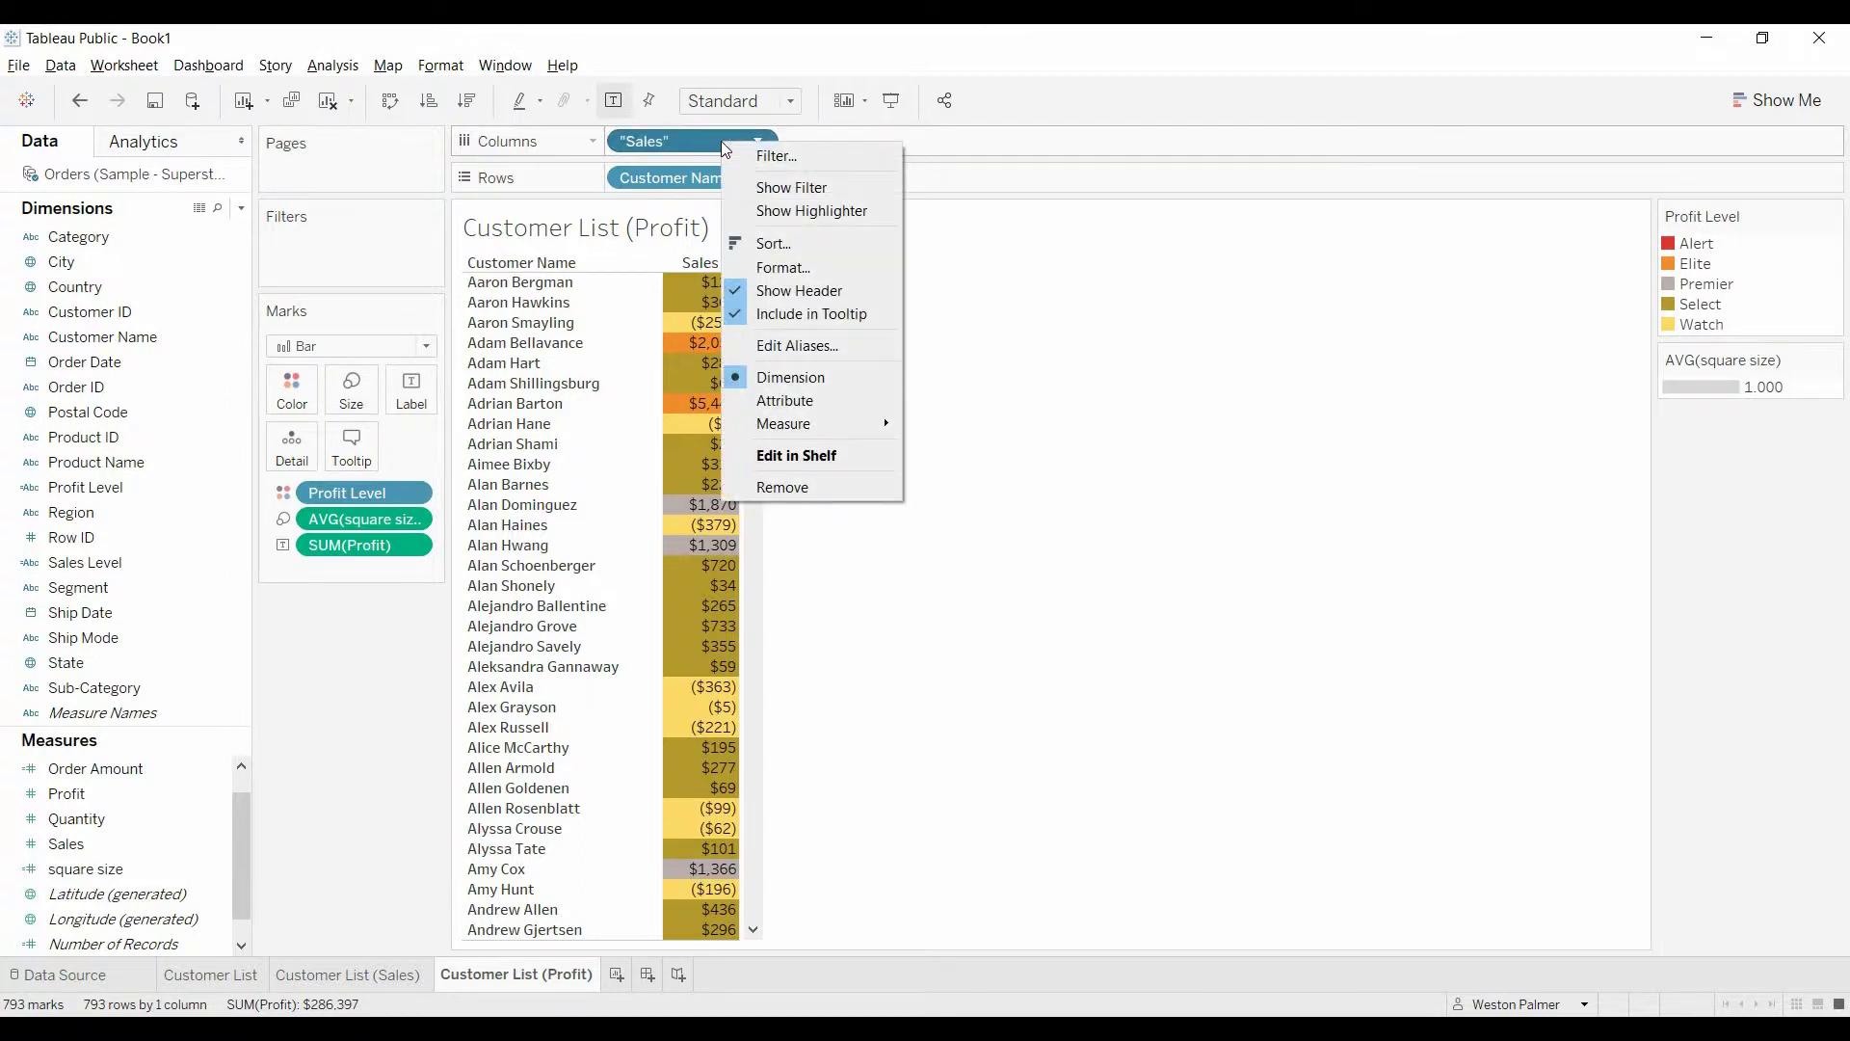
click(823, 460)
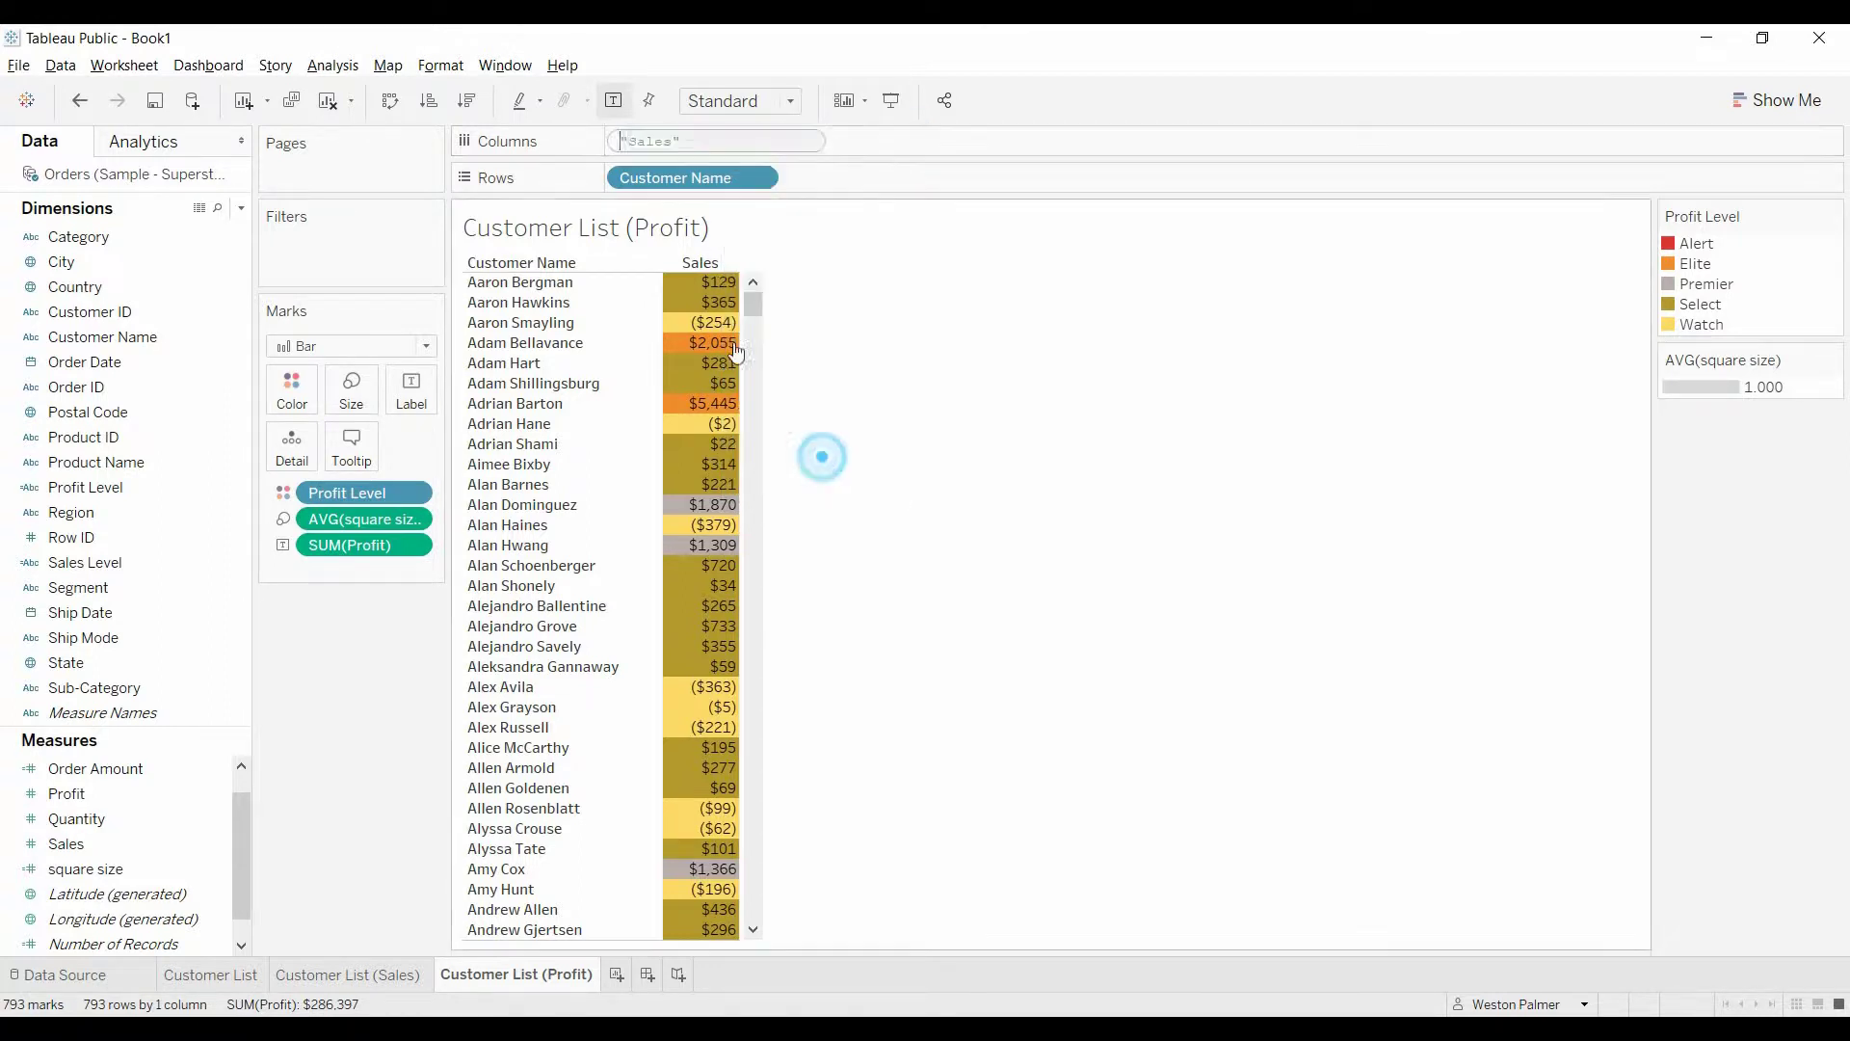
double_click(635, 140)
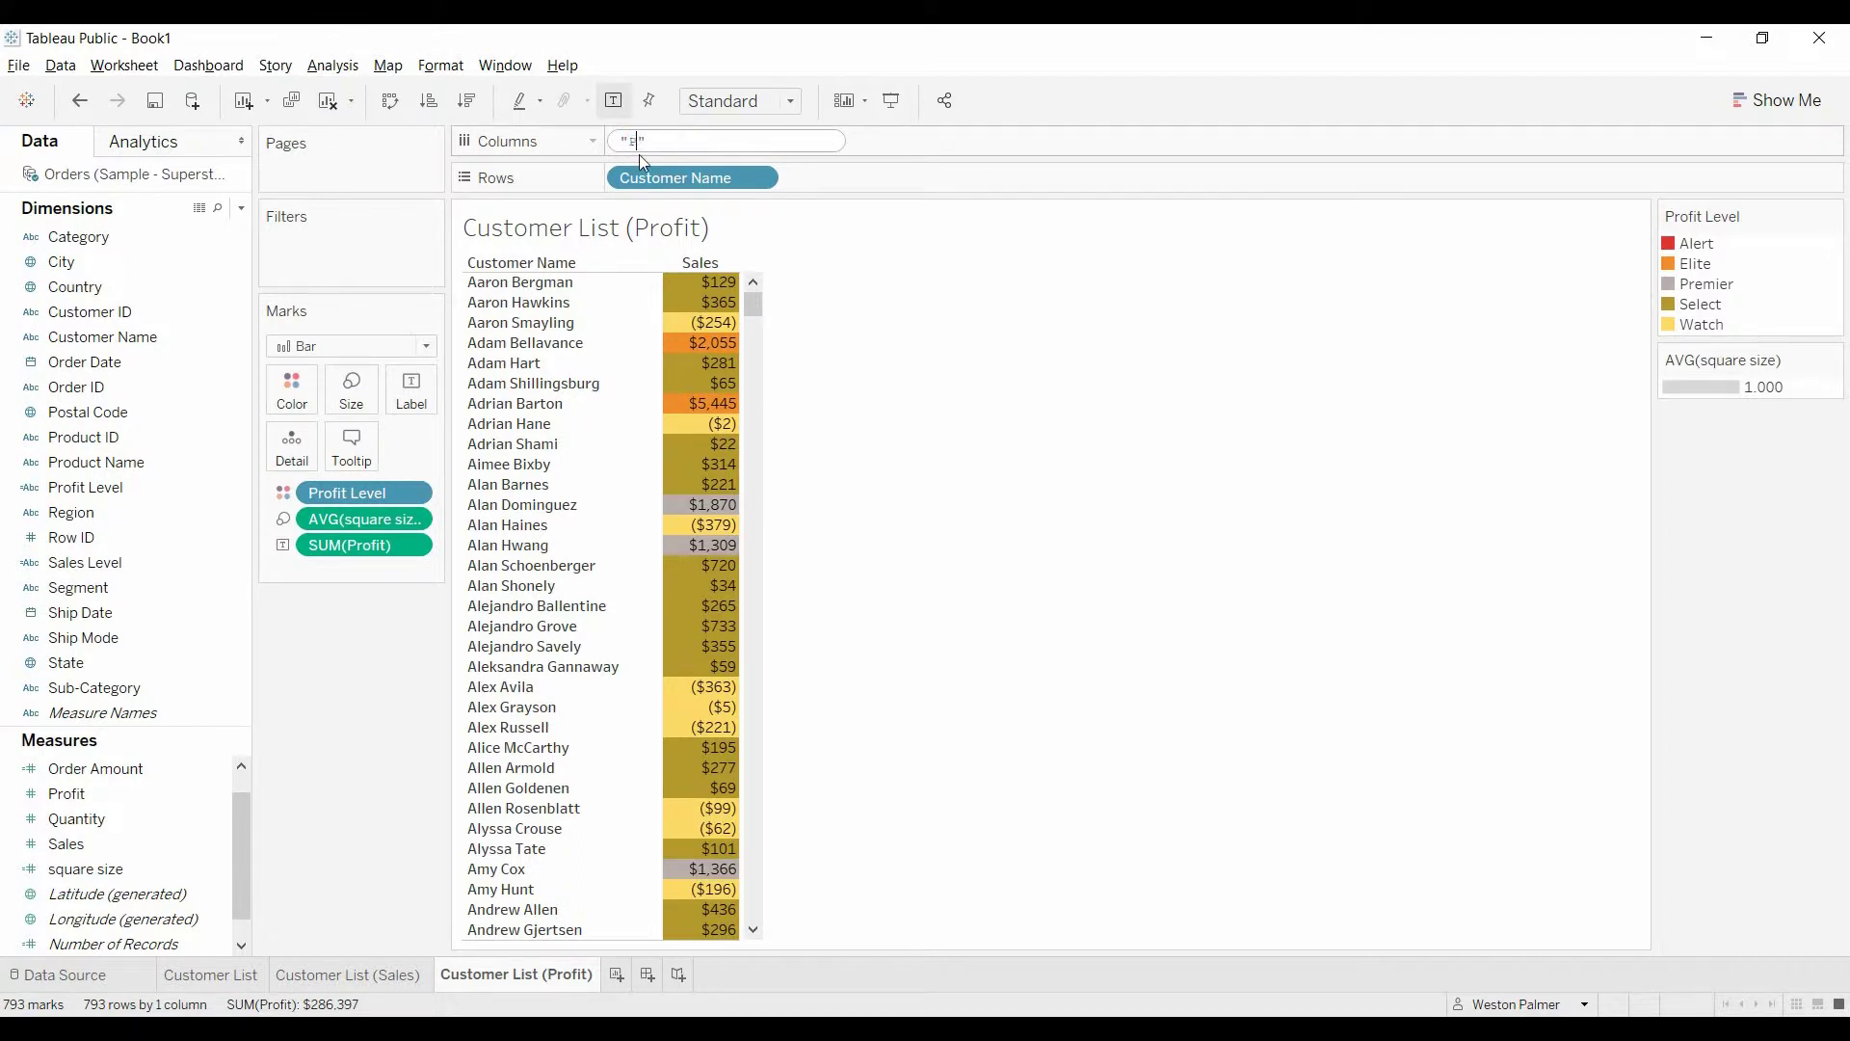
text(Profit)
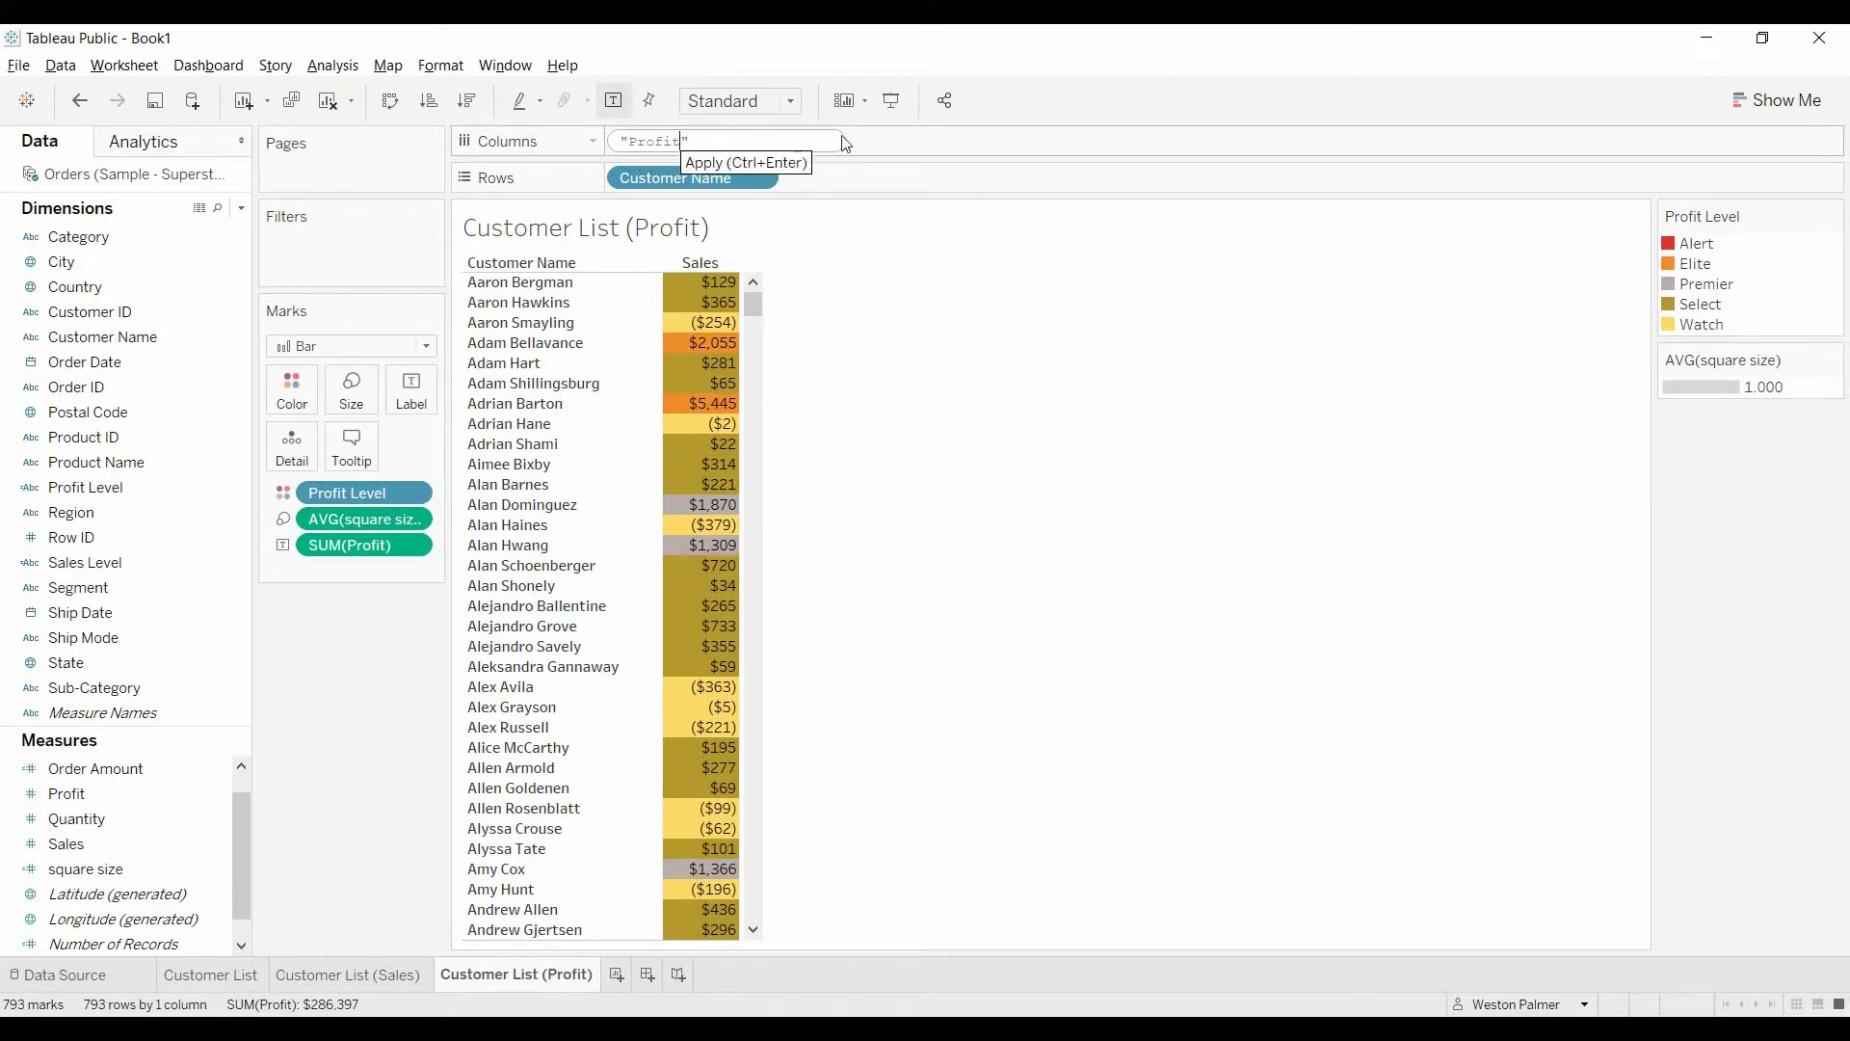
key(Return)
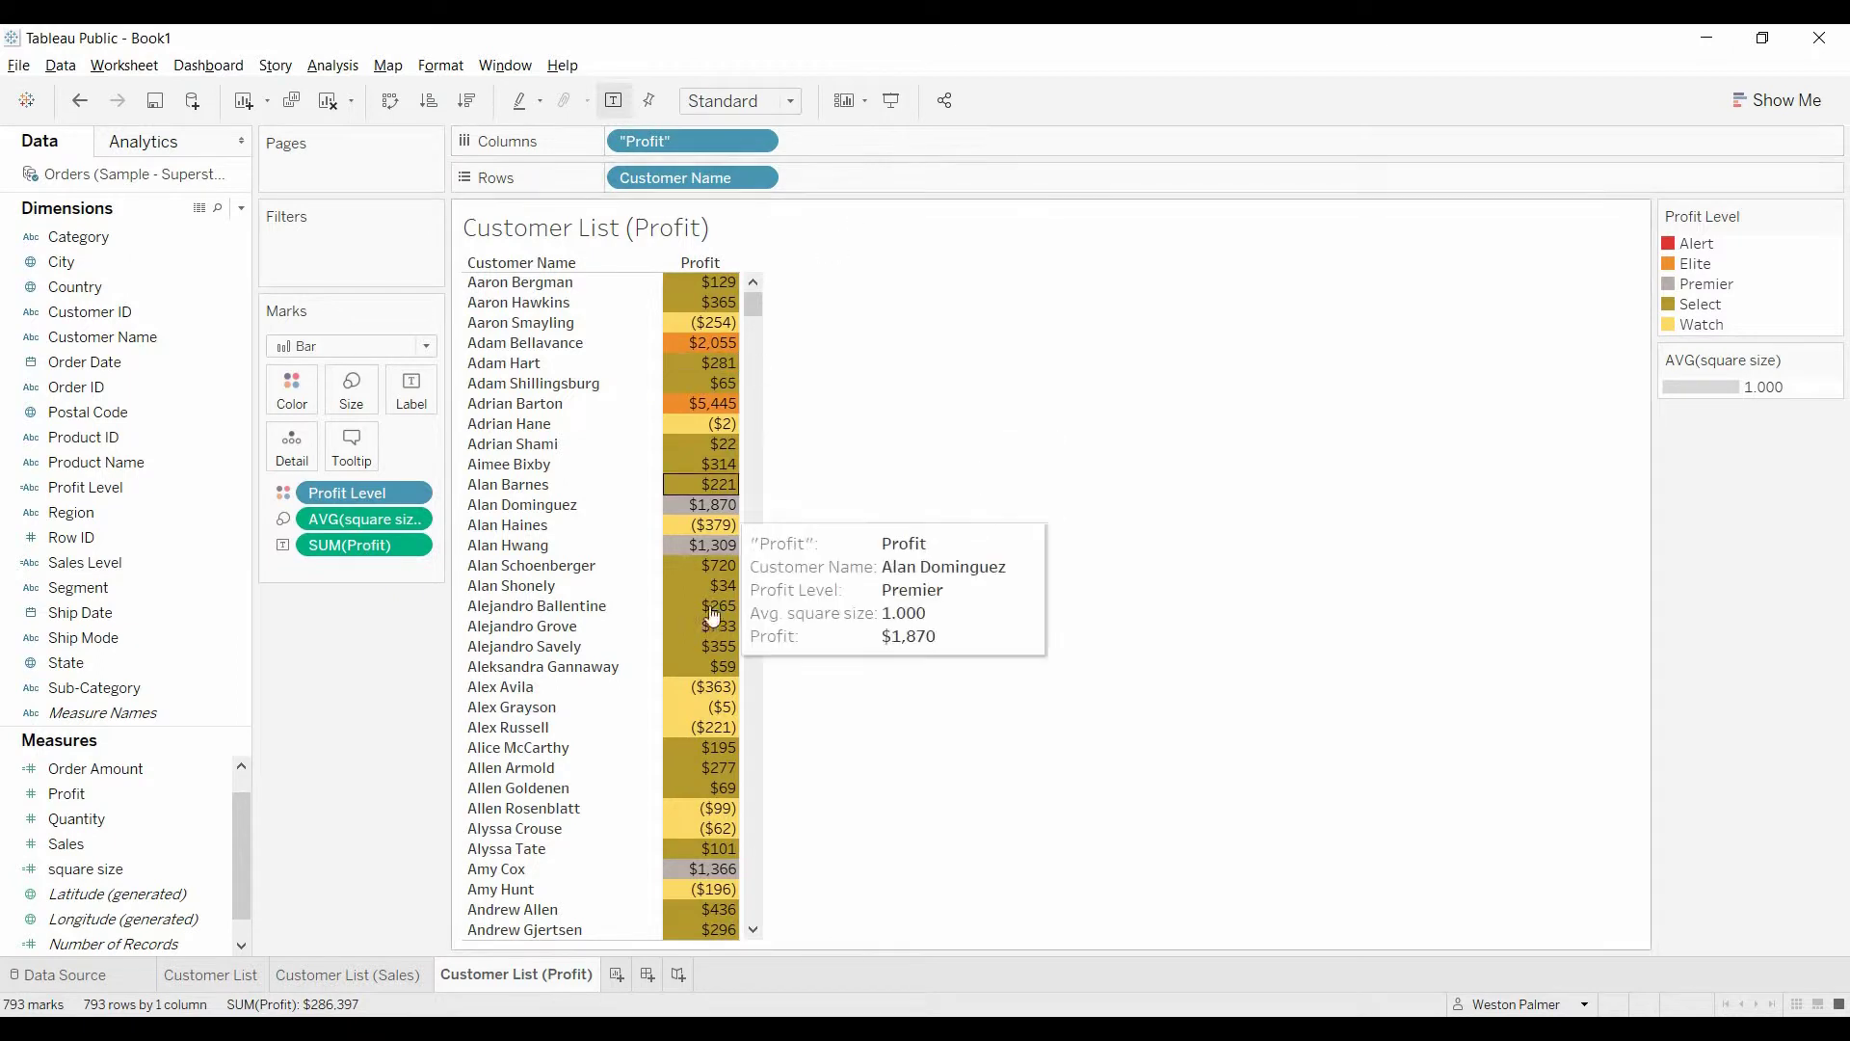
mouse_move(696, 652)
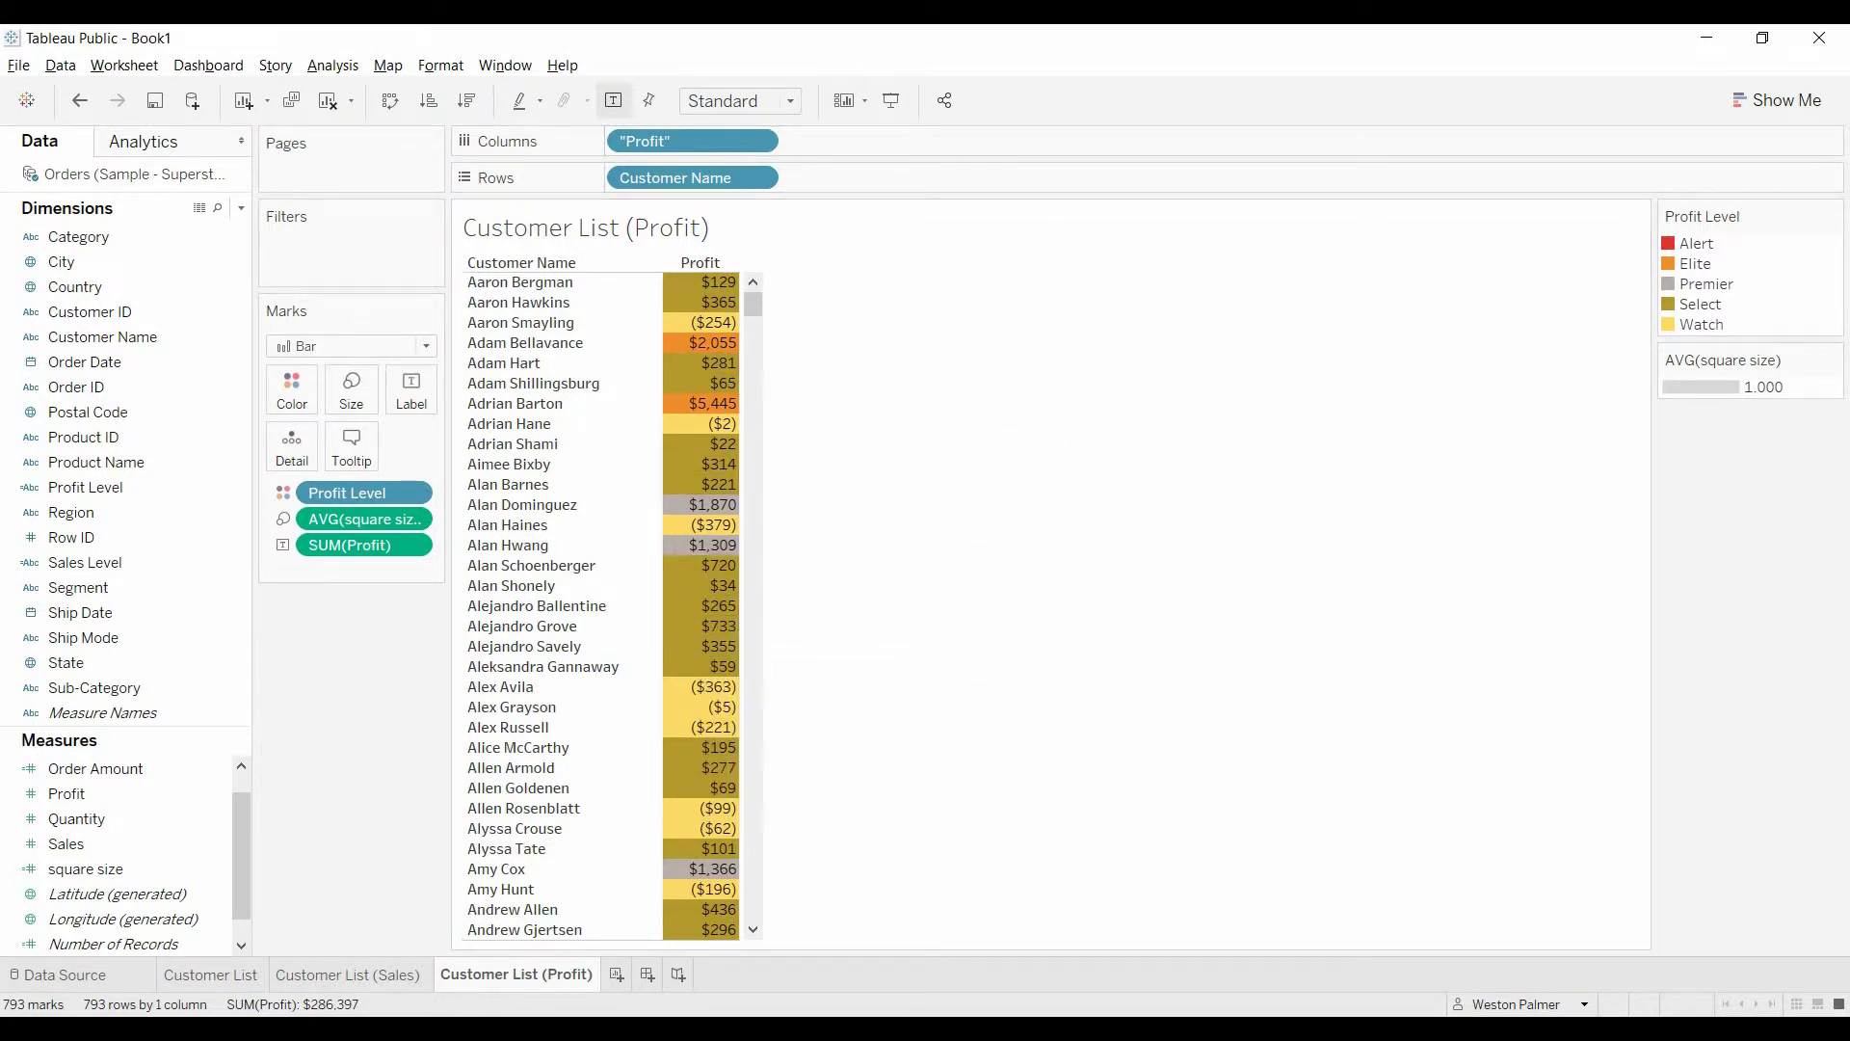
Create a new dashboard, fill it with a tiled horizontal container and set the dashboard size to Automatic
click(648, 974)
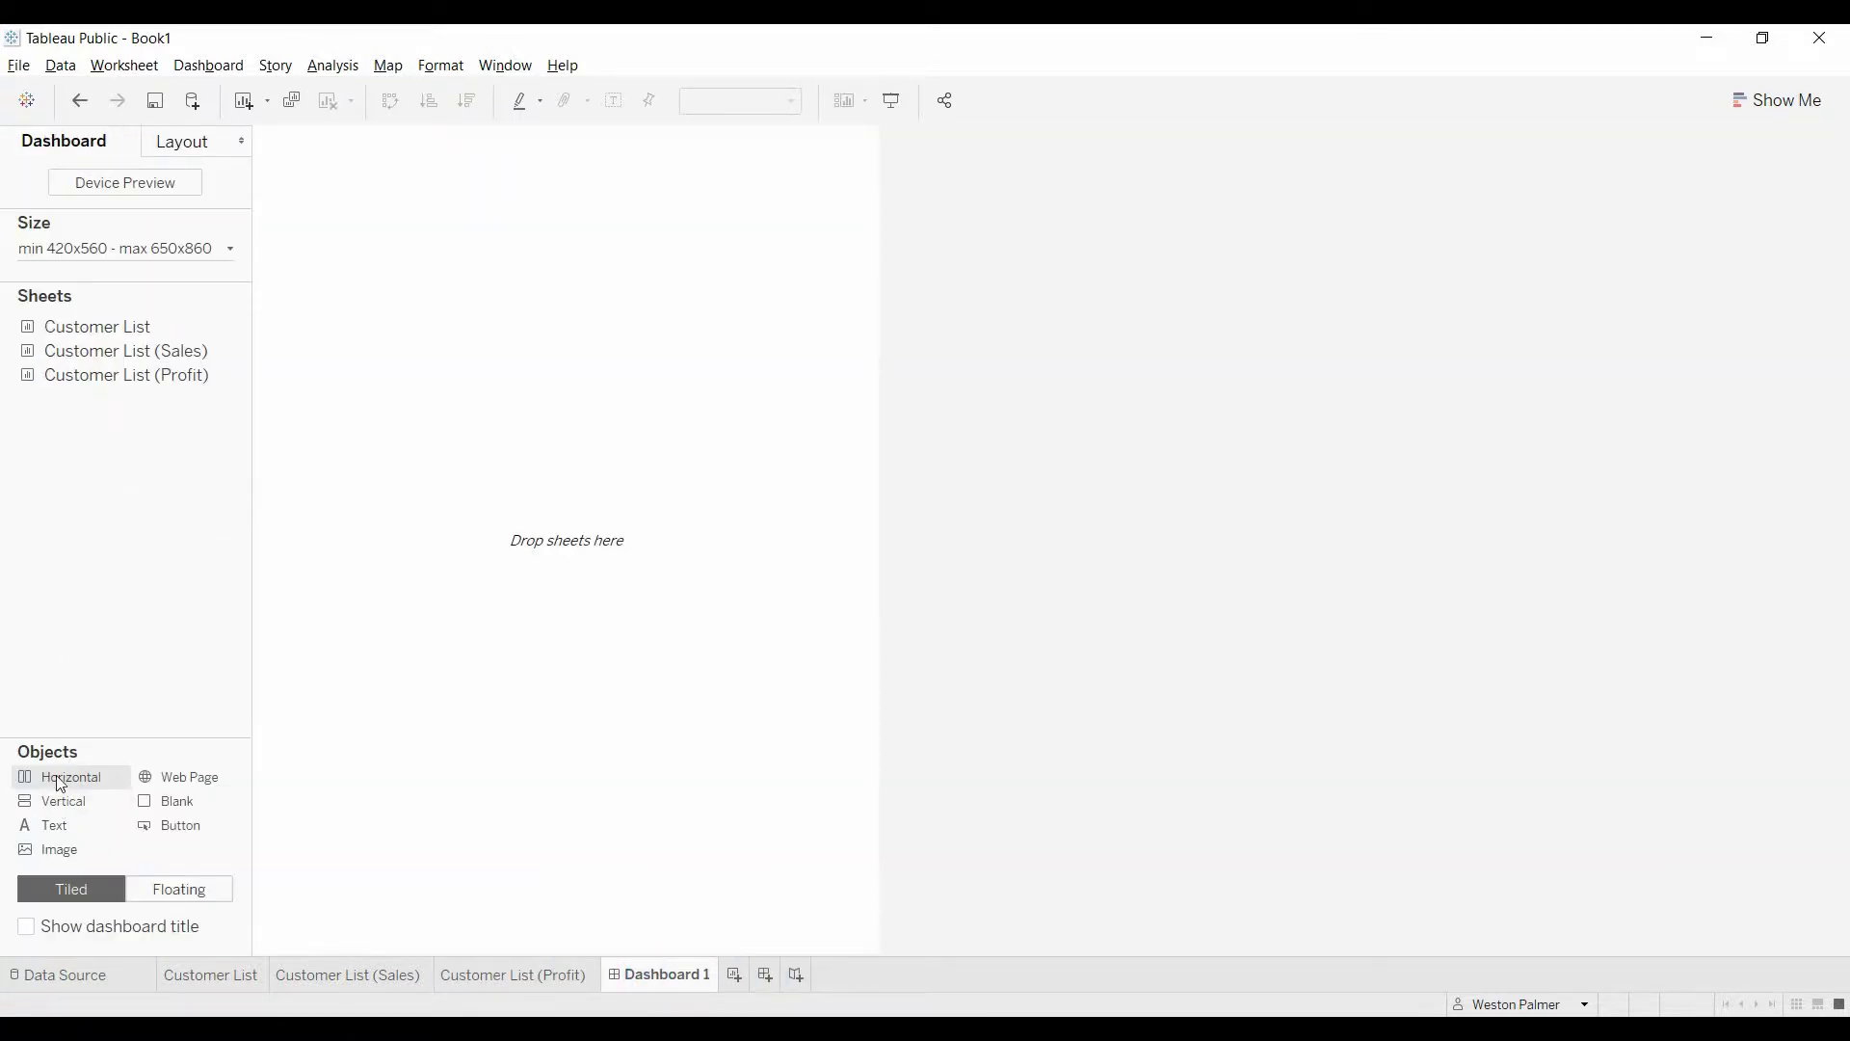
drag(60, 777, 552, 648)
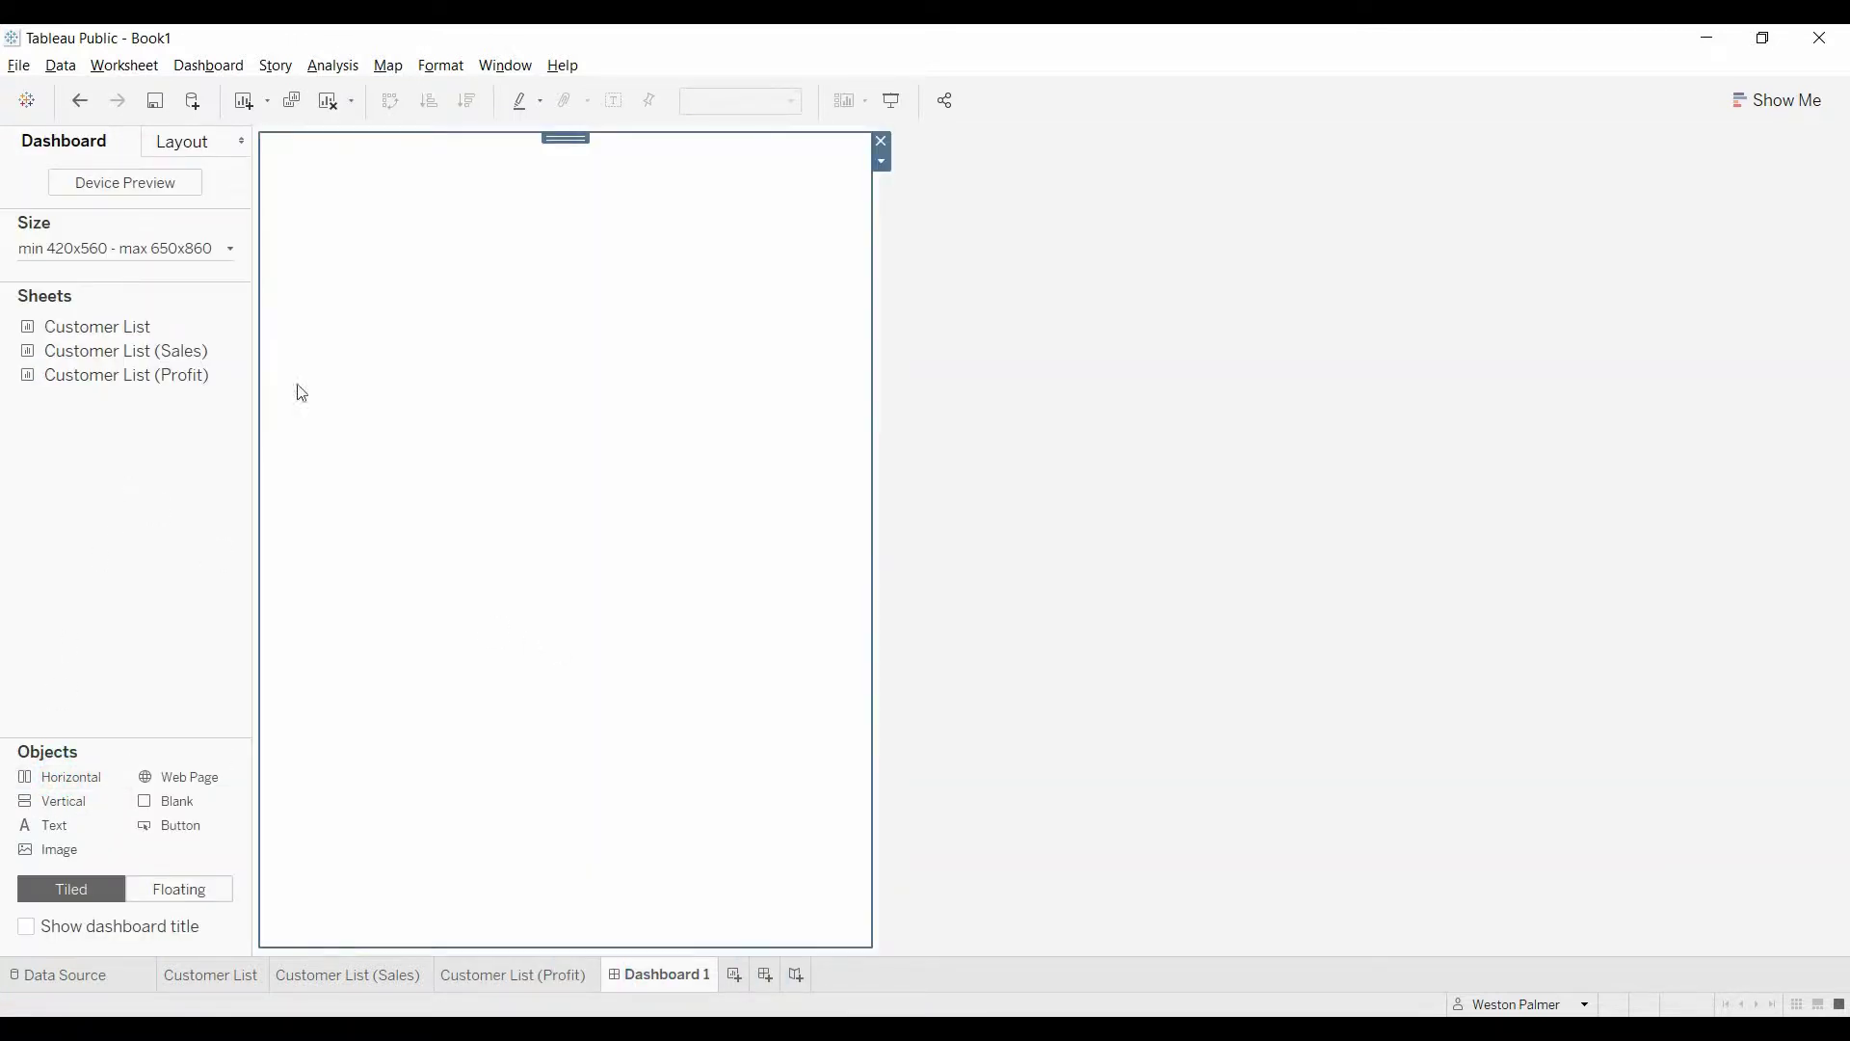
click(230, 248)
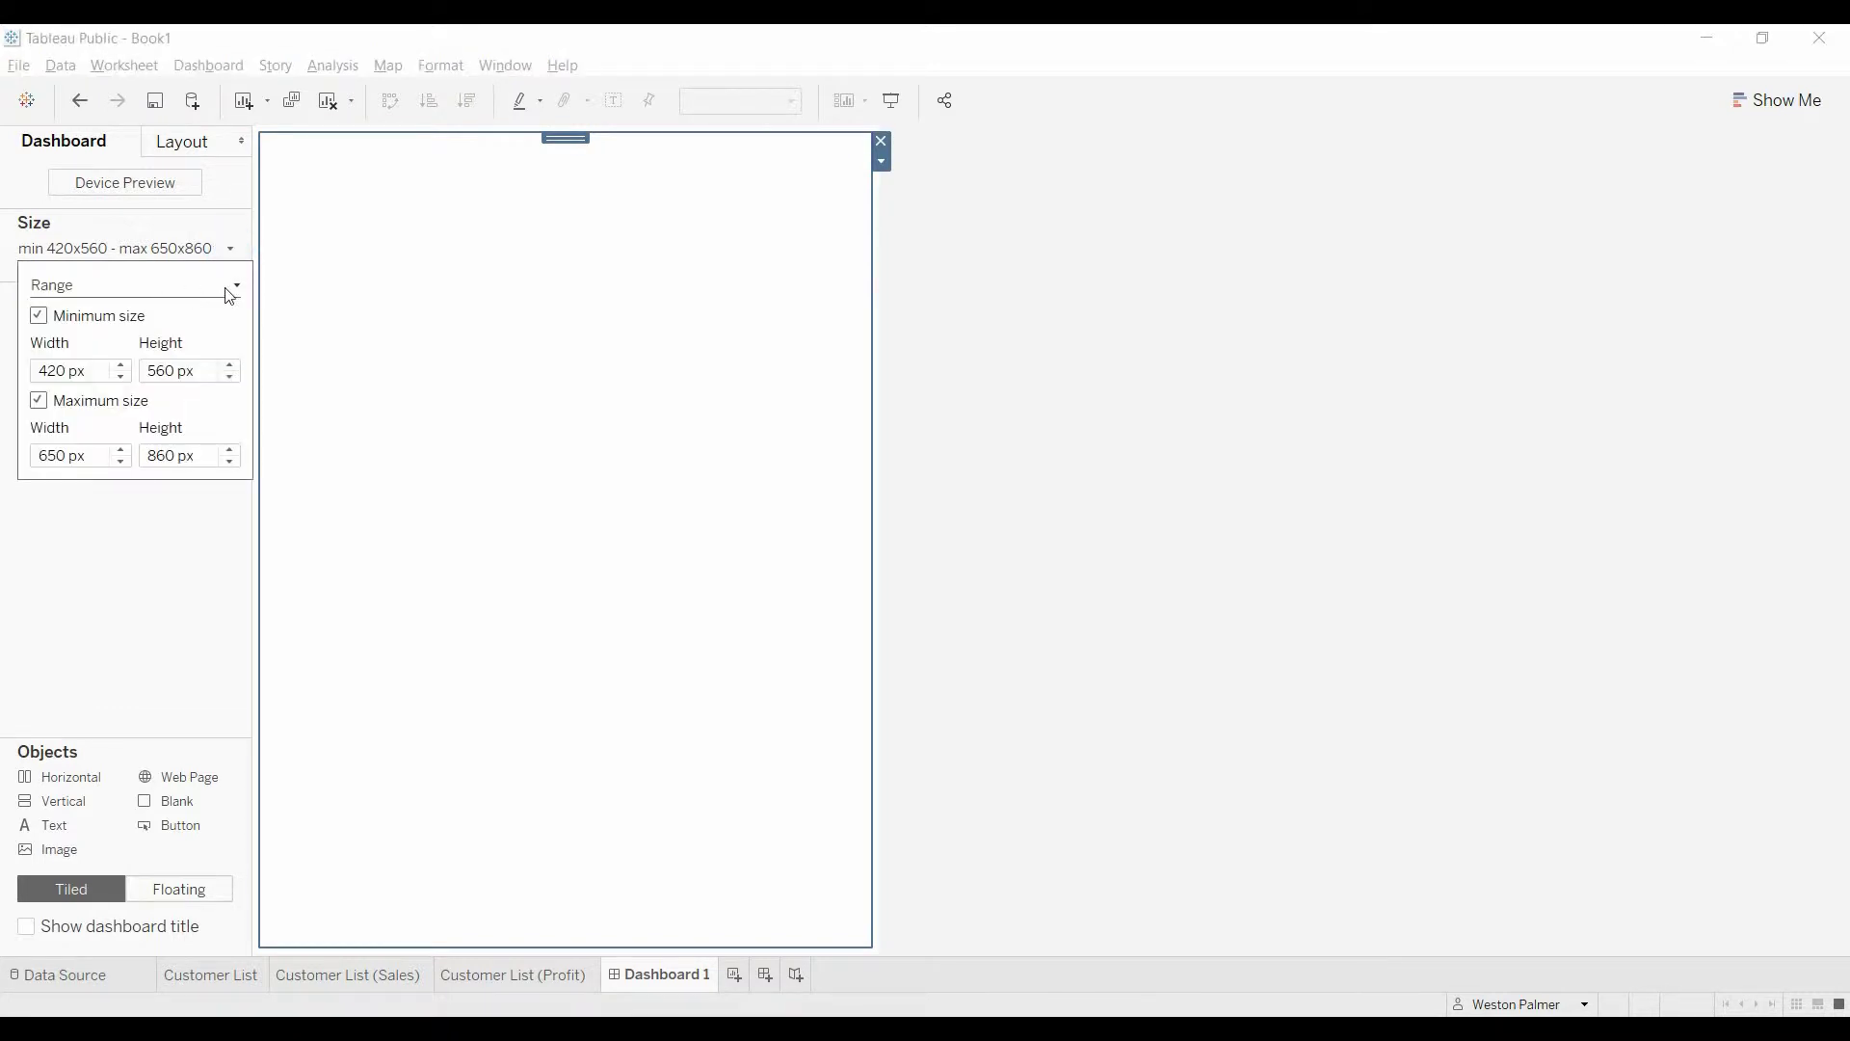
click(231, 287)
click(171, 337)
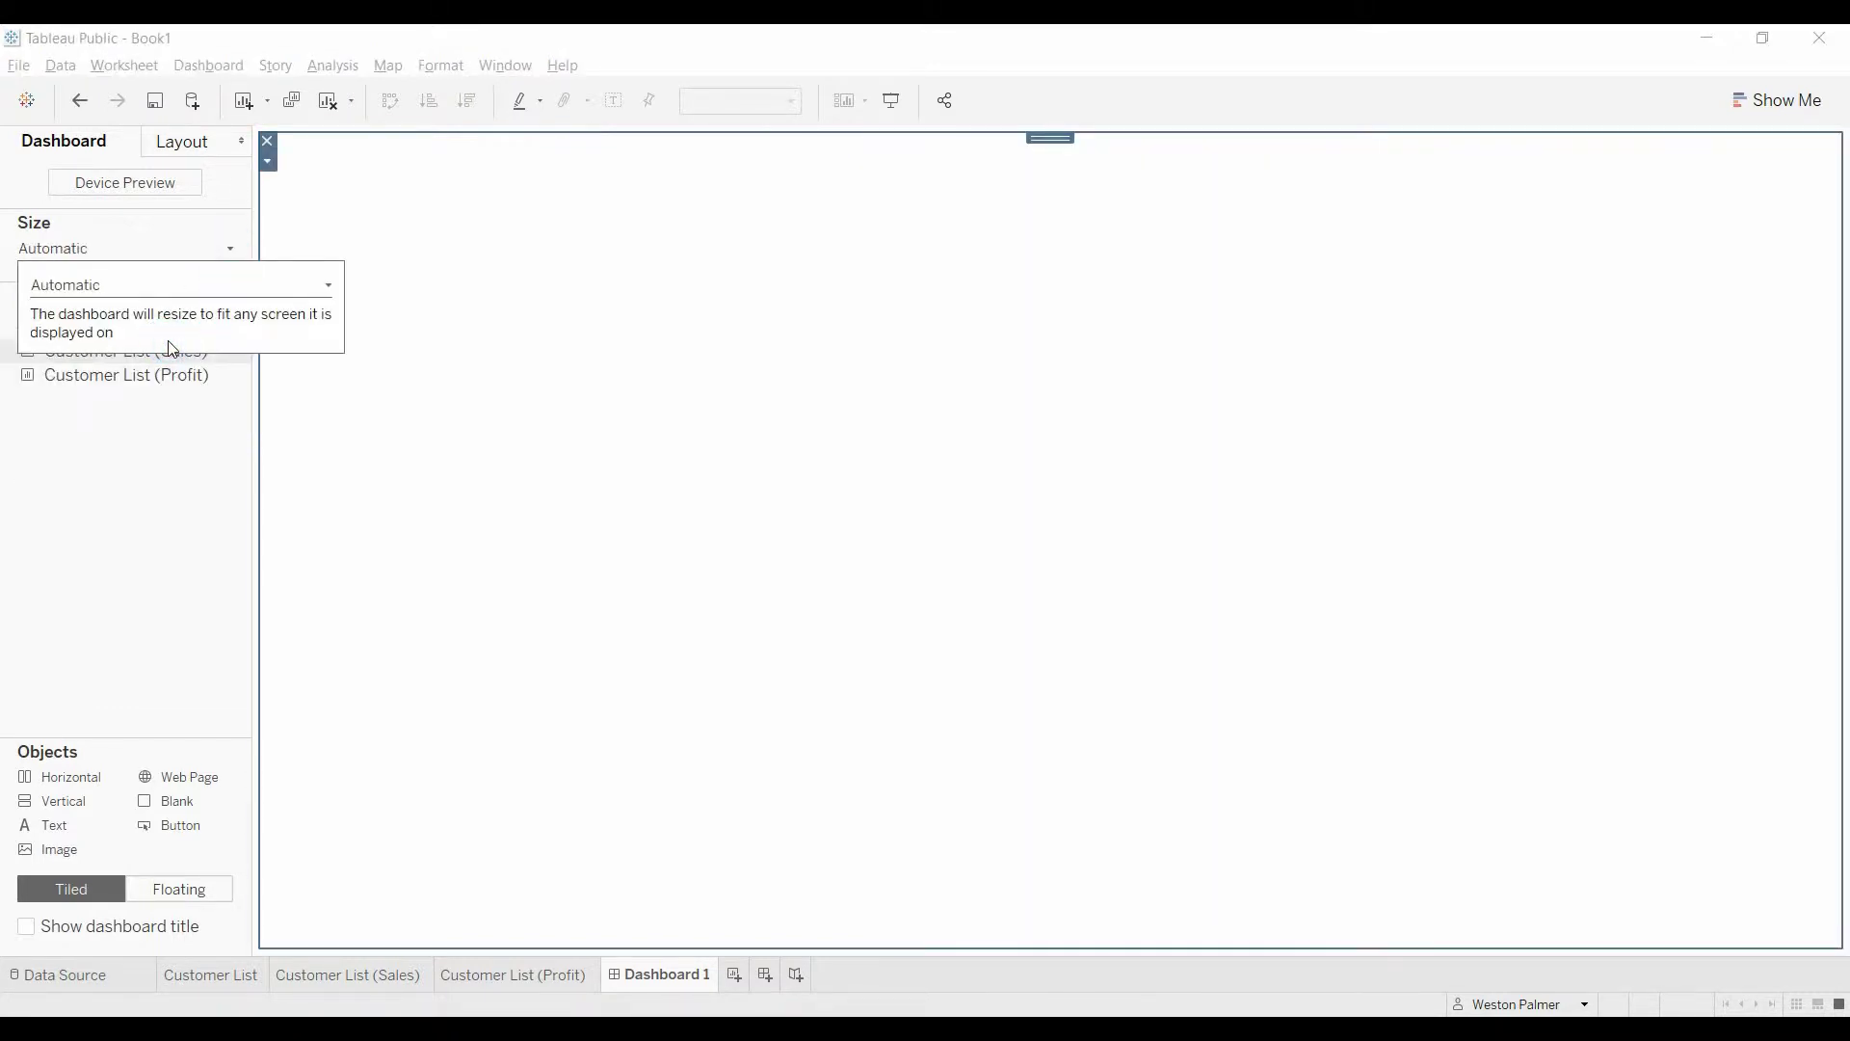
click(82, 558)
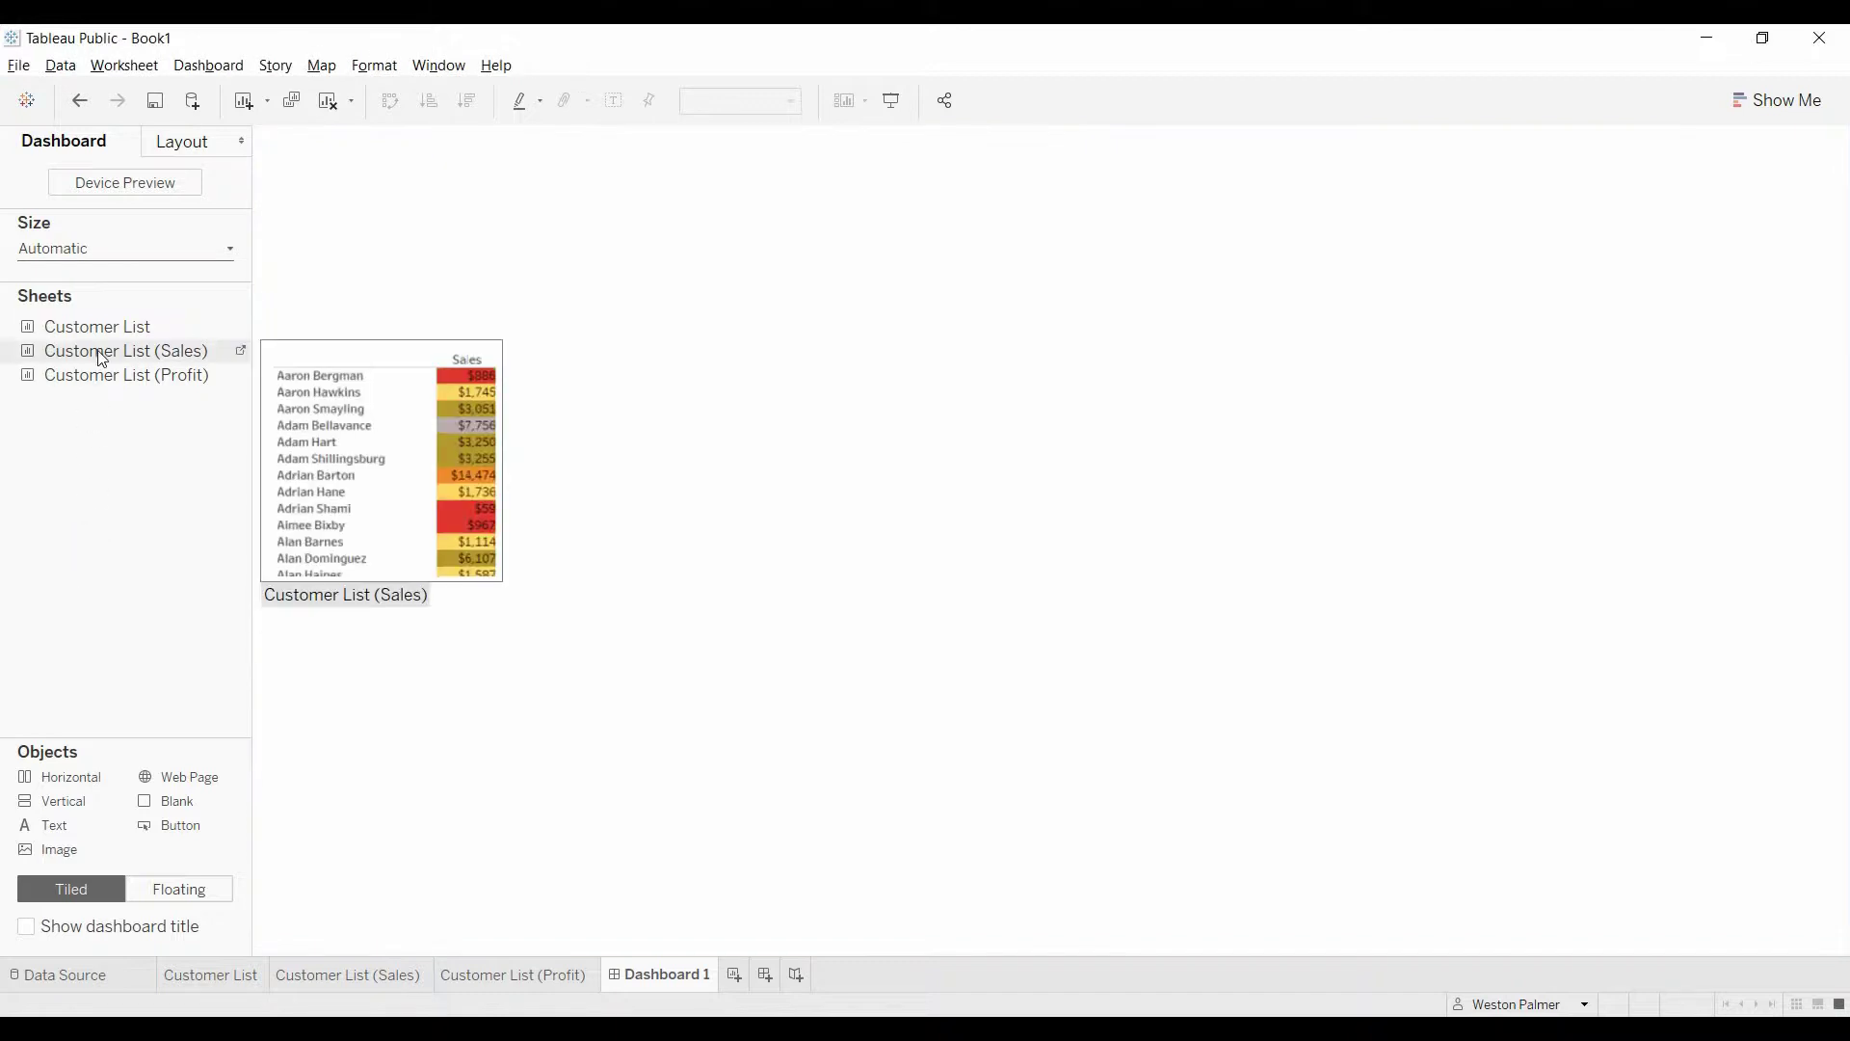
Place the Customer List, Customer List (Sales) and Customer List (Profit) sheets side by side in the dashboard's horizontal container
drag(96, 327, 486, 358)
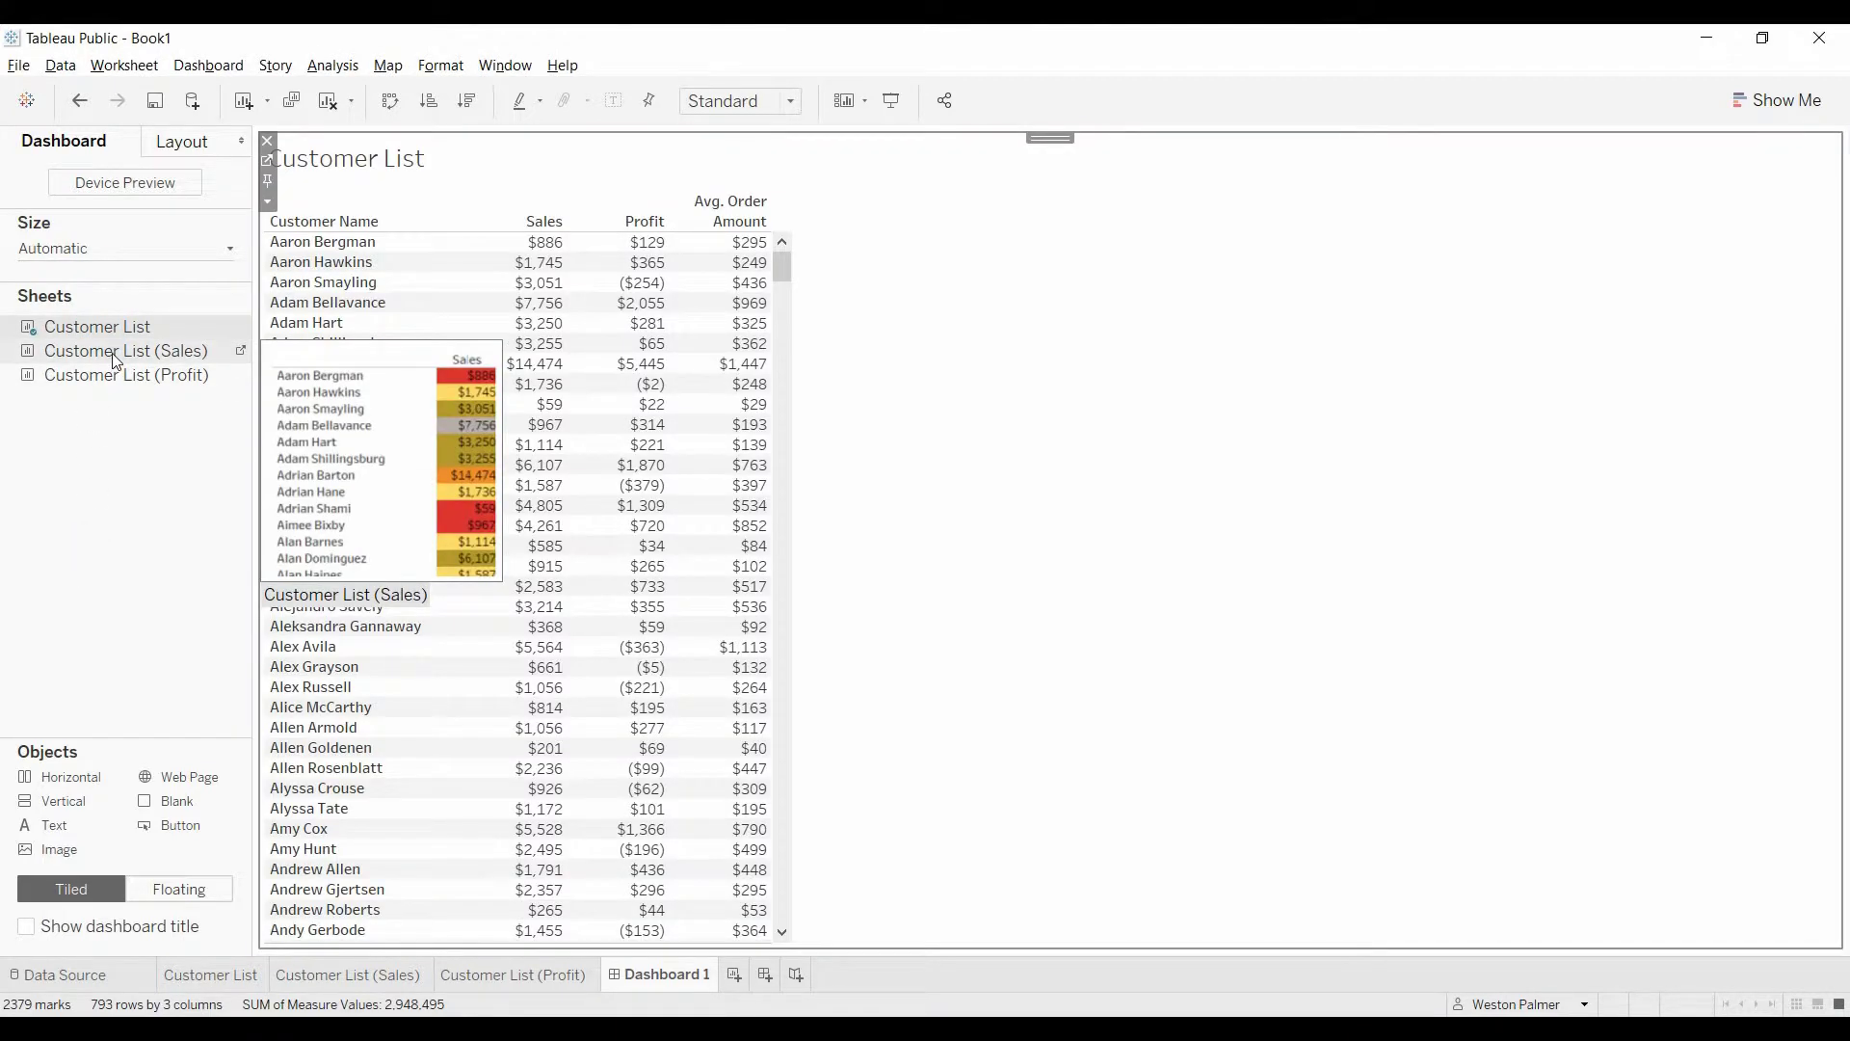
drag(112, 353, 1620, 491)
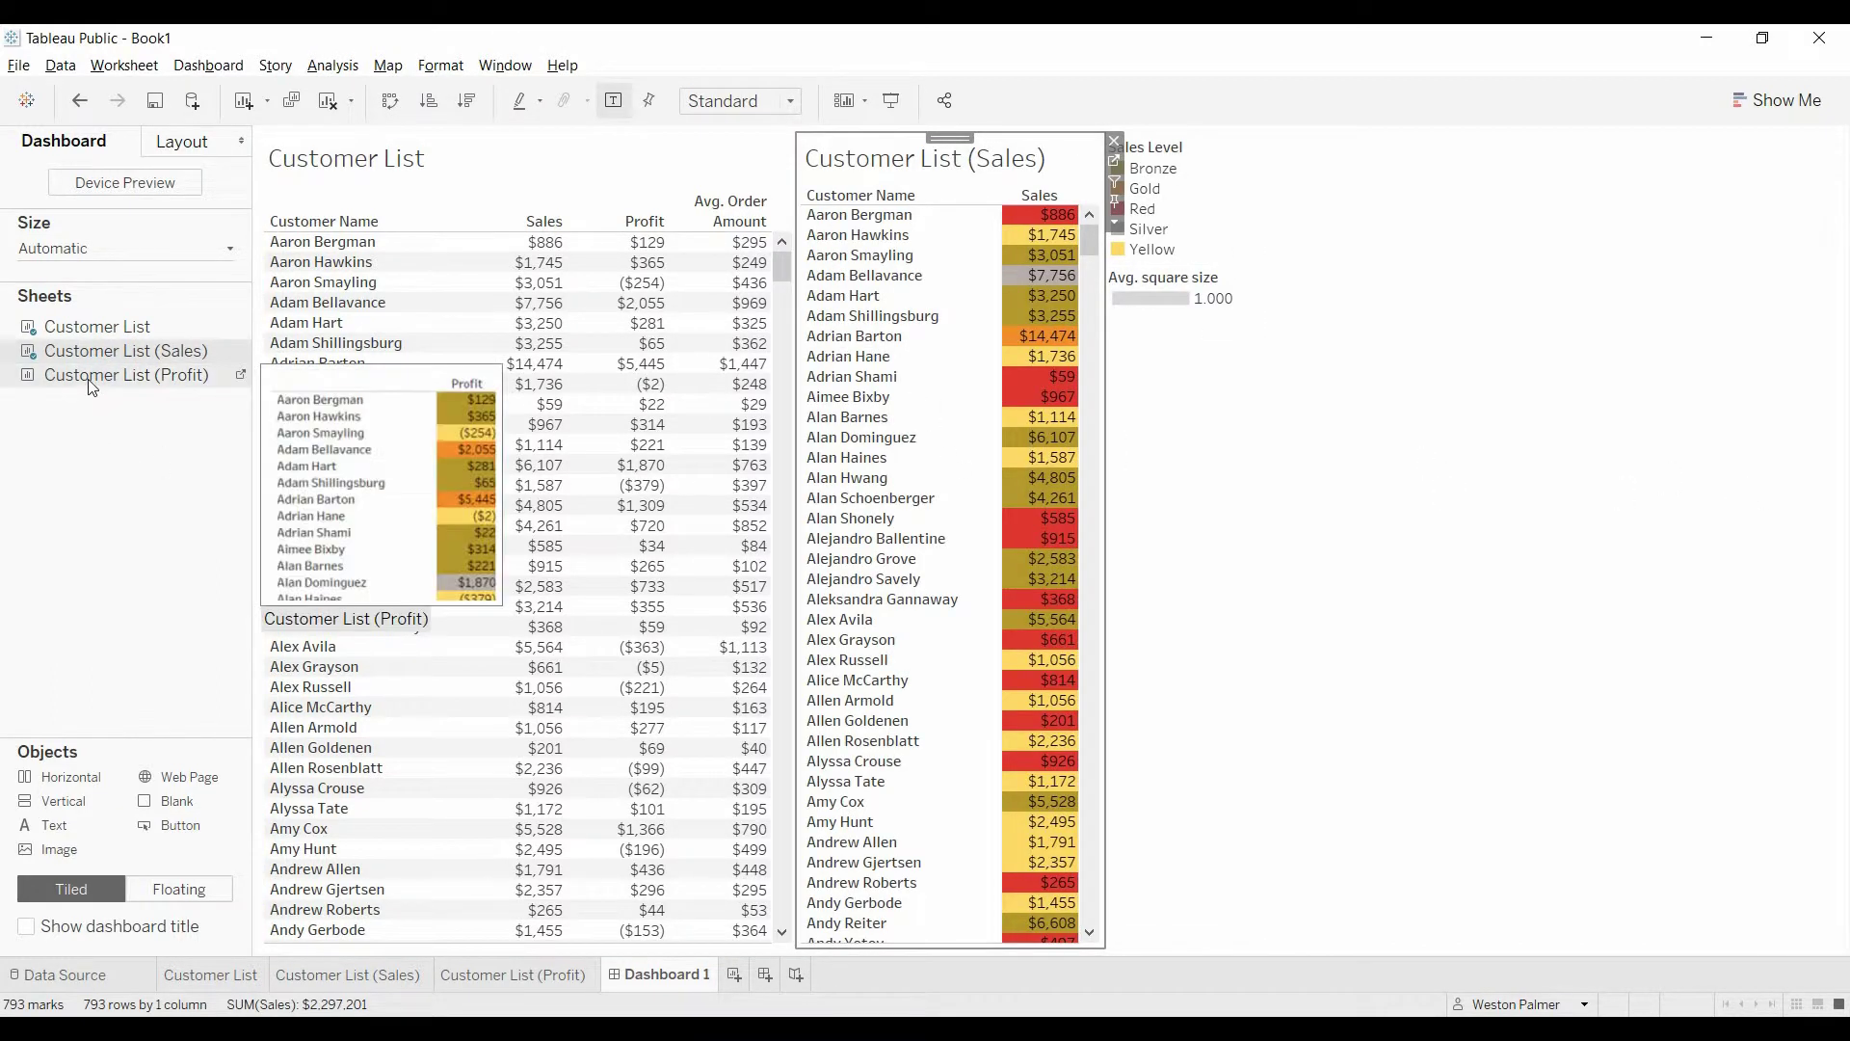
mouse_move(91, 377)
mouse_down()
mouse_move(1153, 430)
mouse_move(1112, 420)
mouse_up()
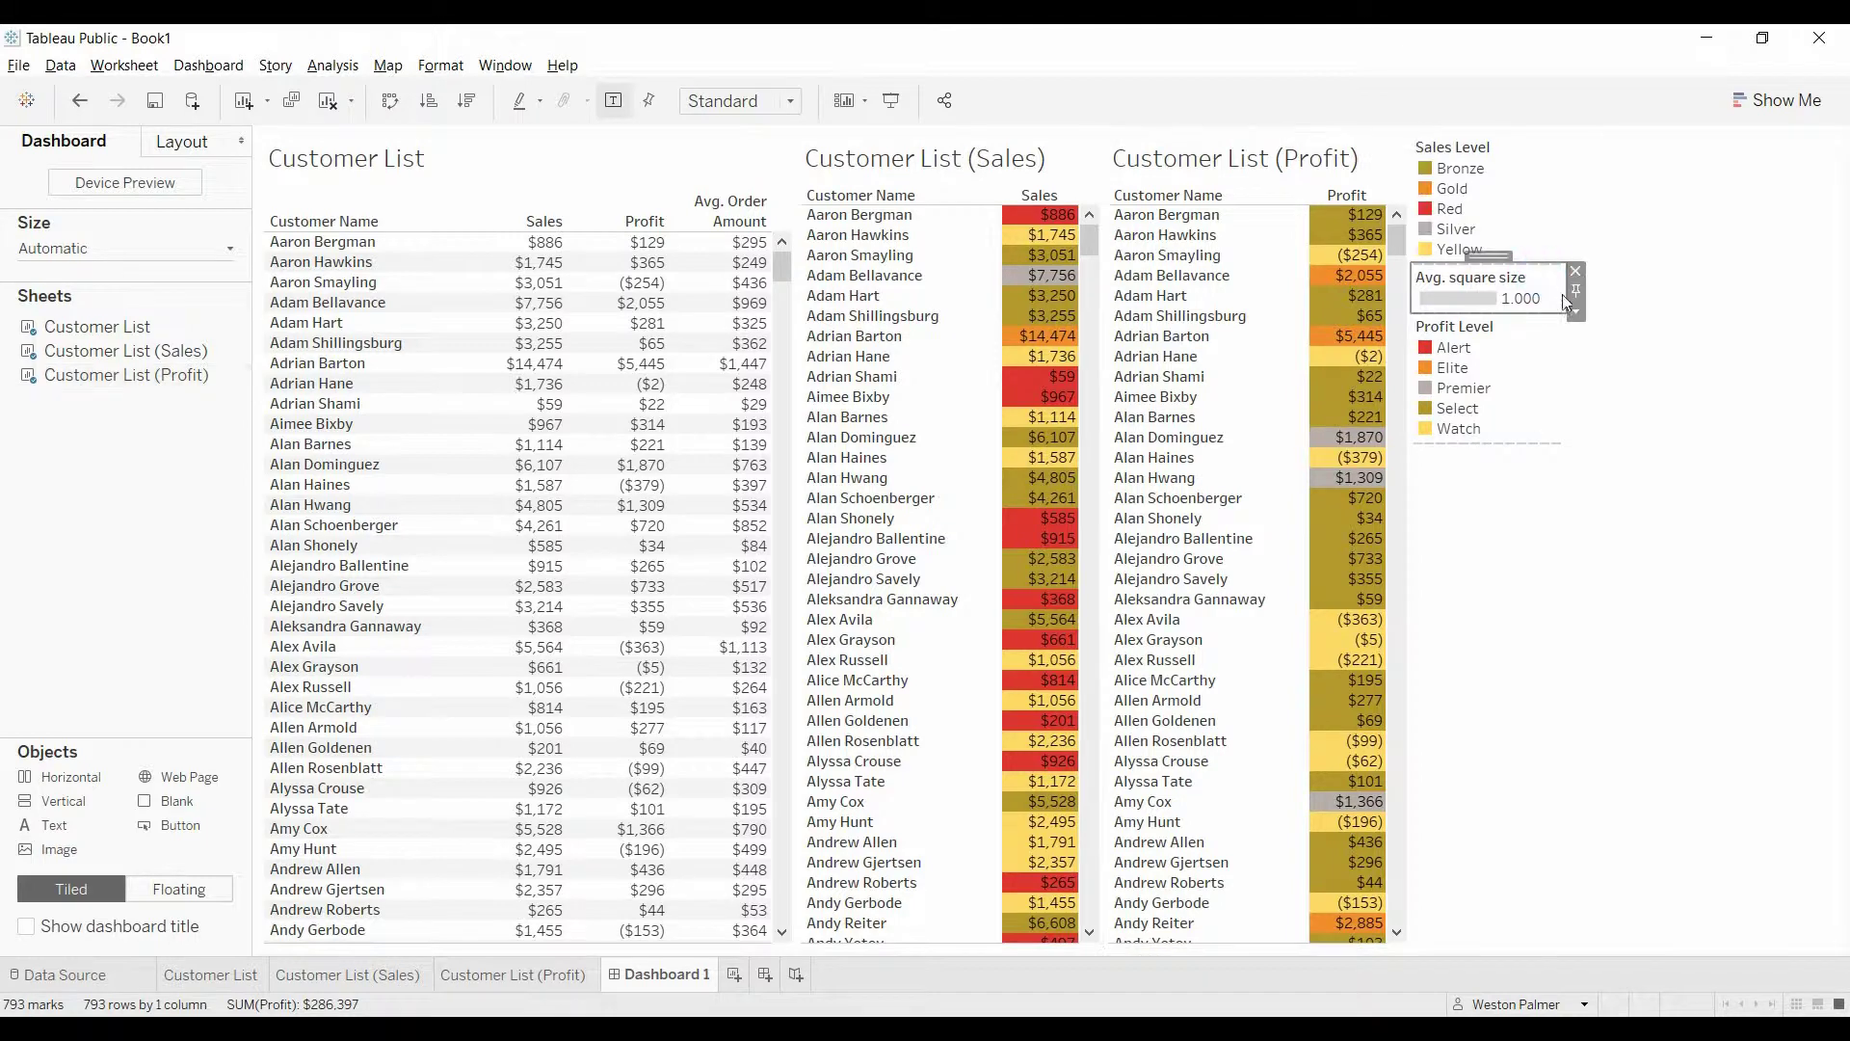
Remove the Avg. square size, Sales Level and Profit Level legends from the dashboard
click(1575, 266)
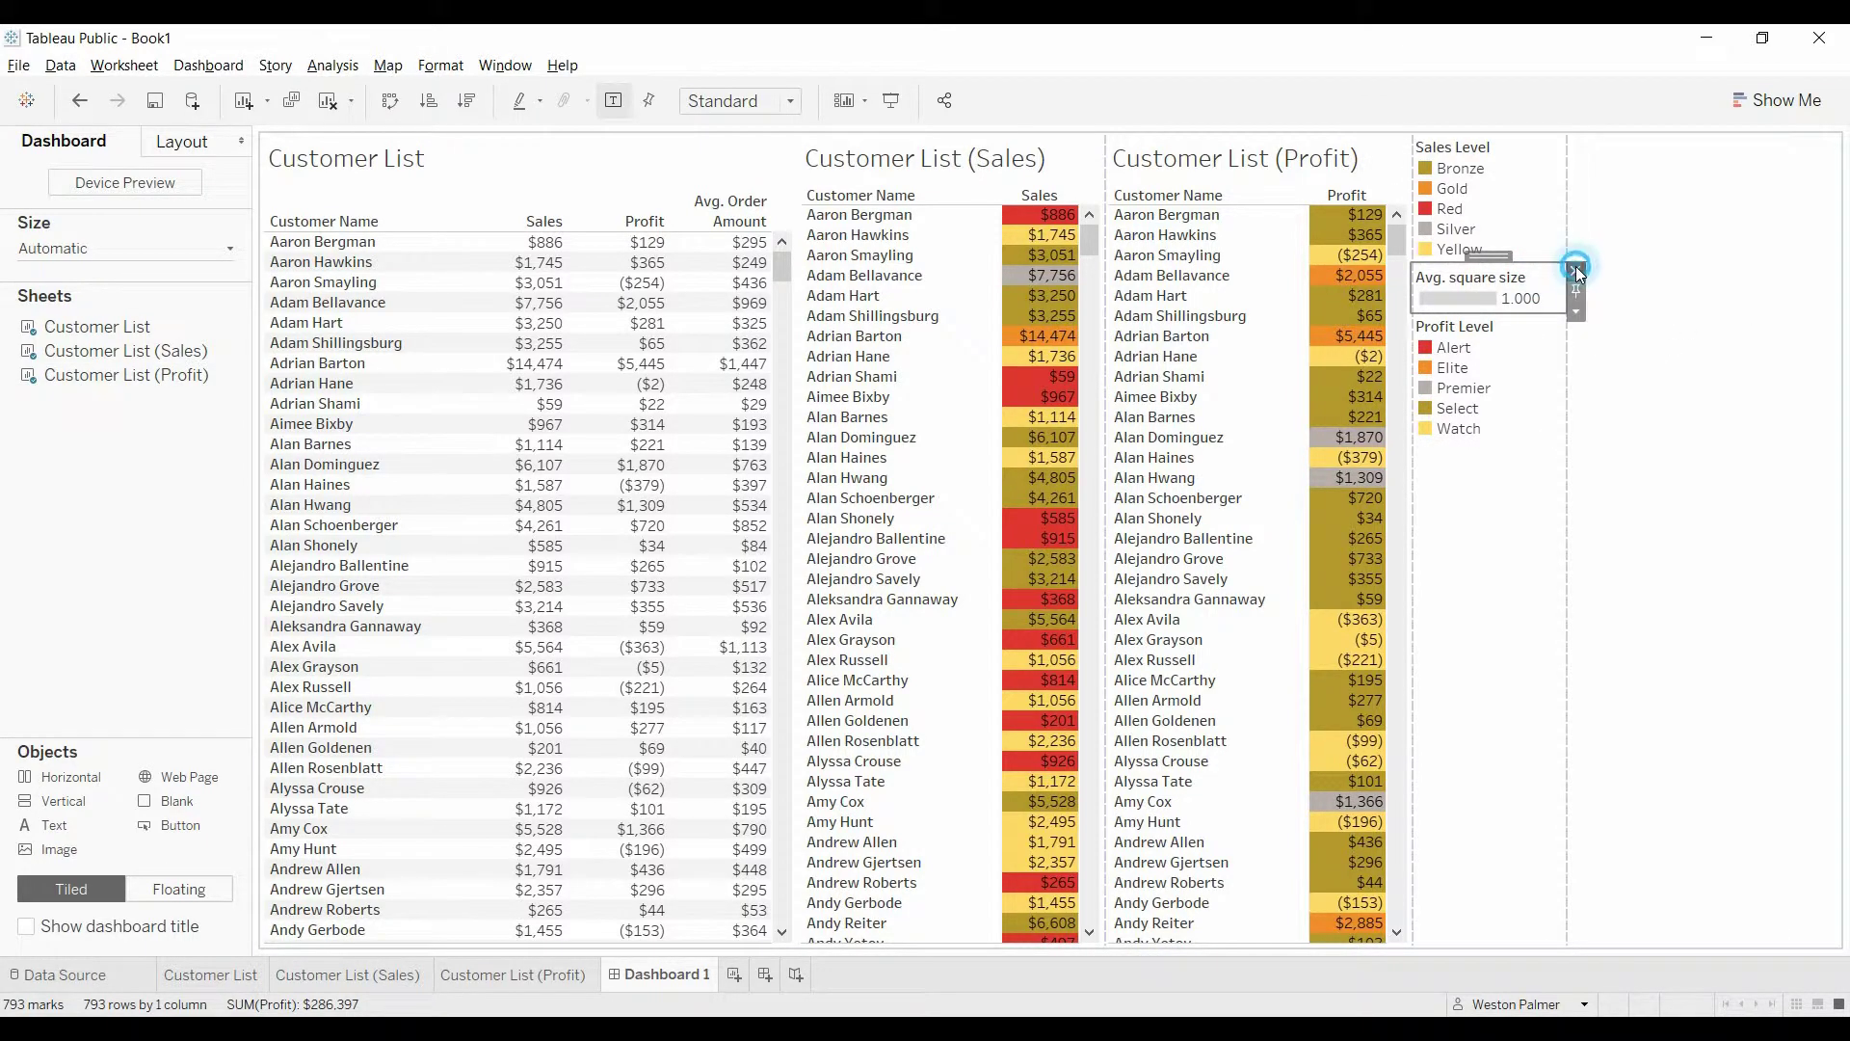
click(1549, 190)
click(1580, 138)
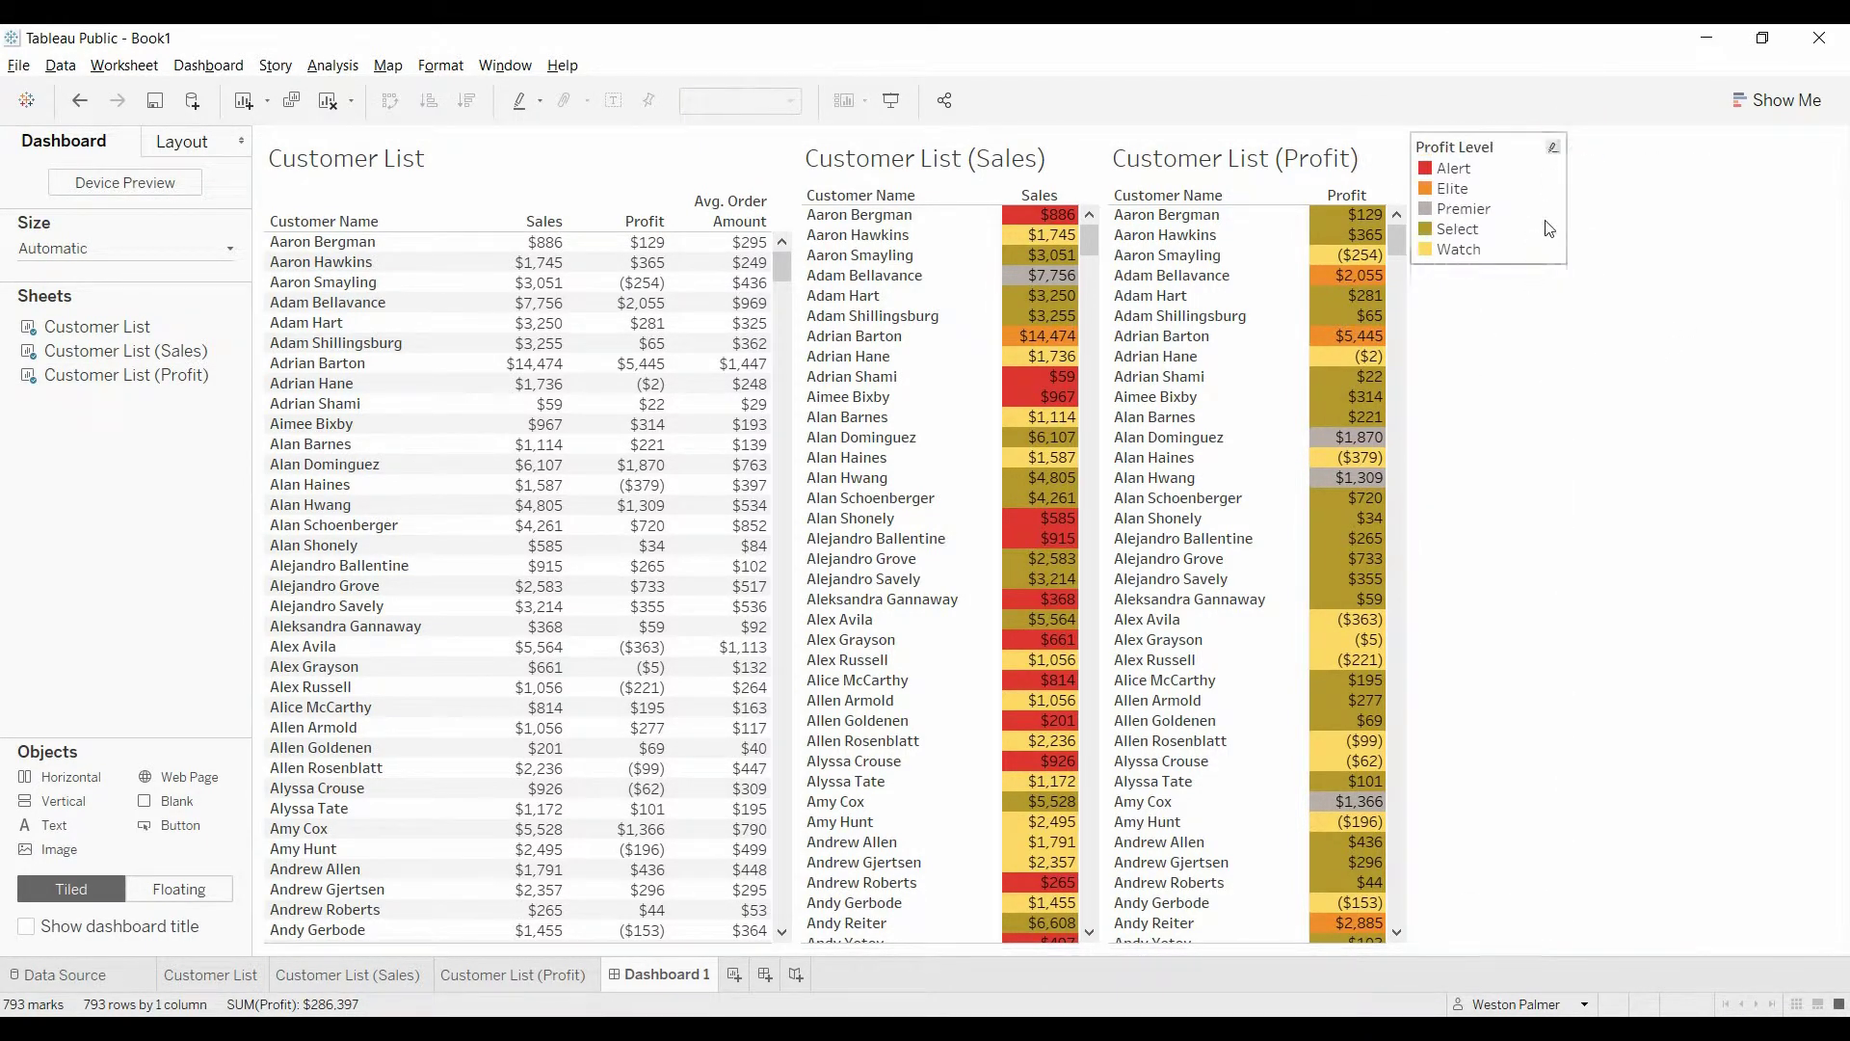
click(1545, 233)
click(1581, 138)
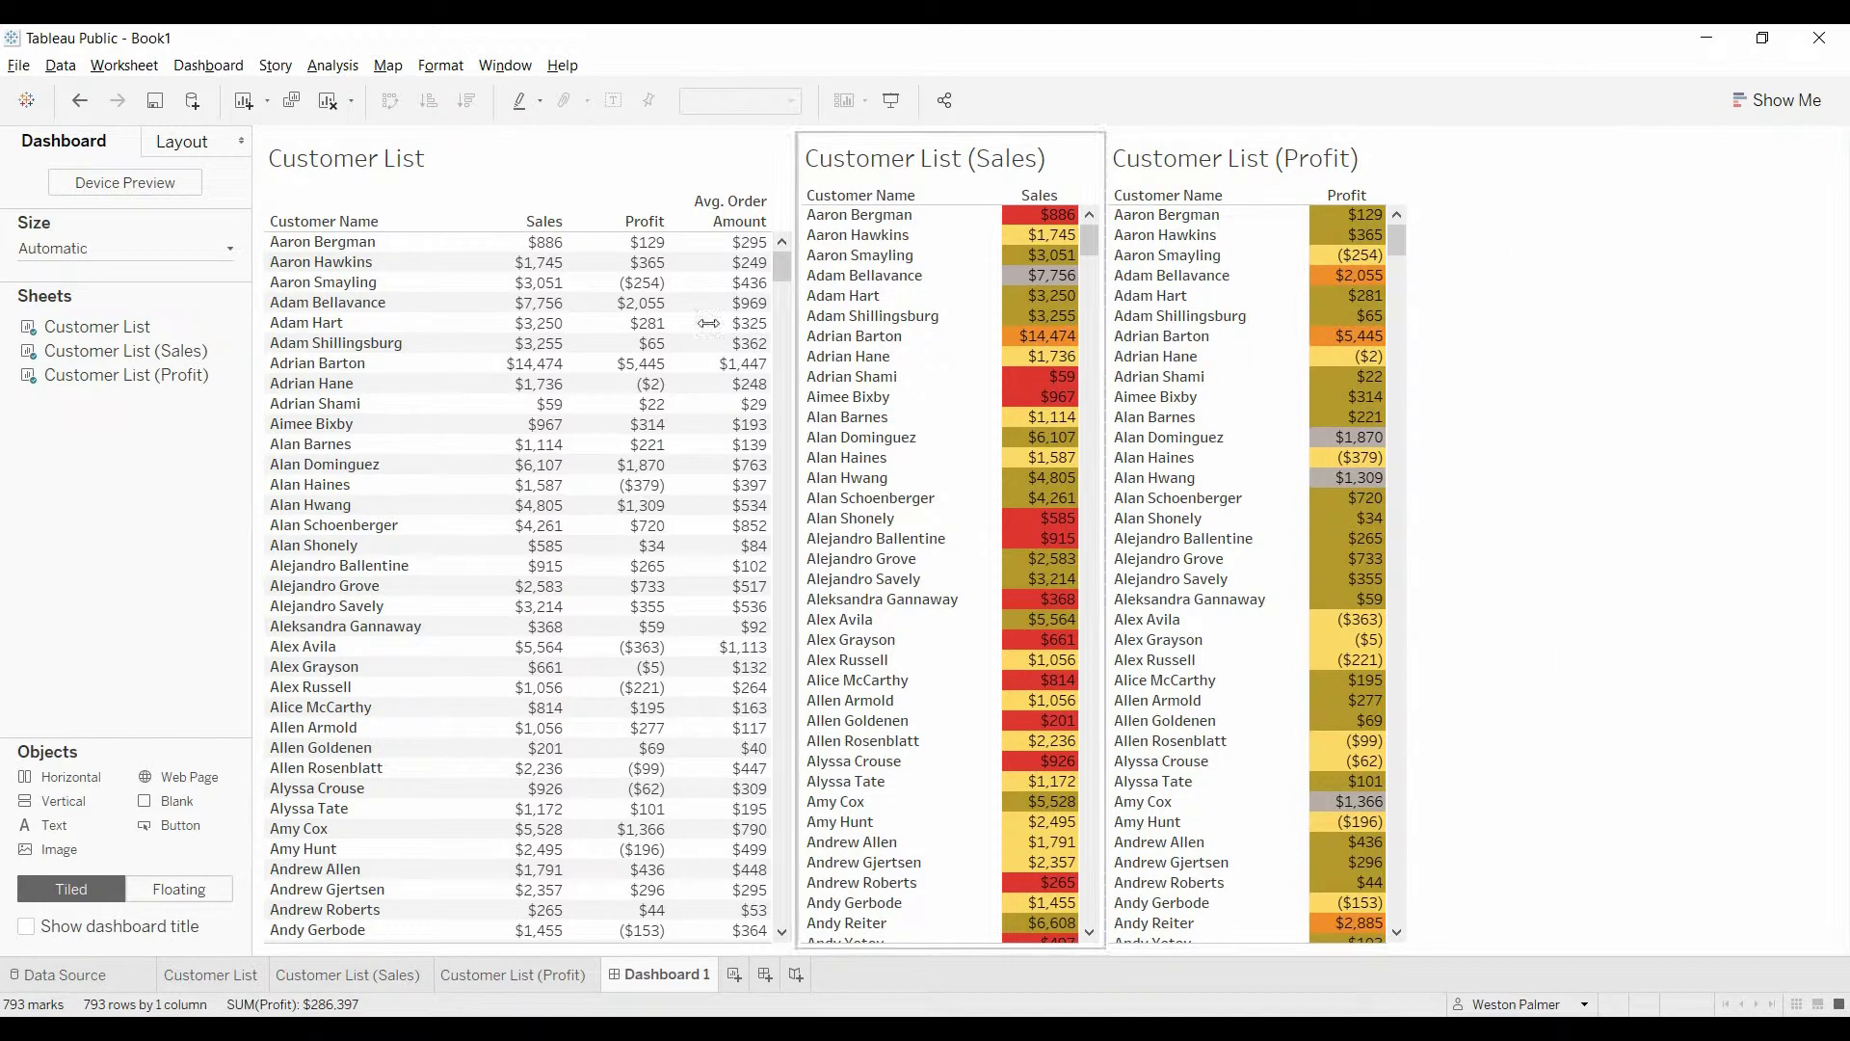
Hide the titles of all three customer list sheets on the dashboard
click(352, 183)
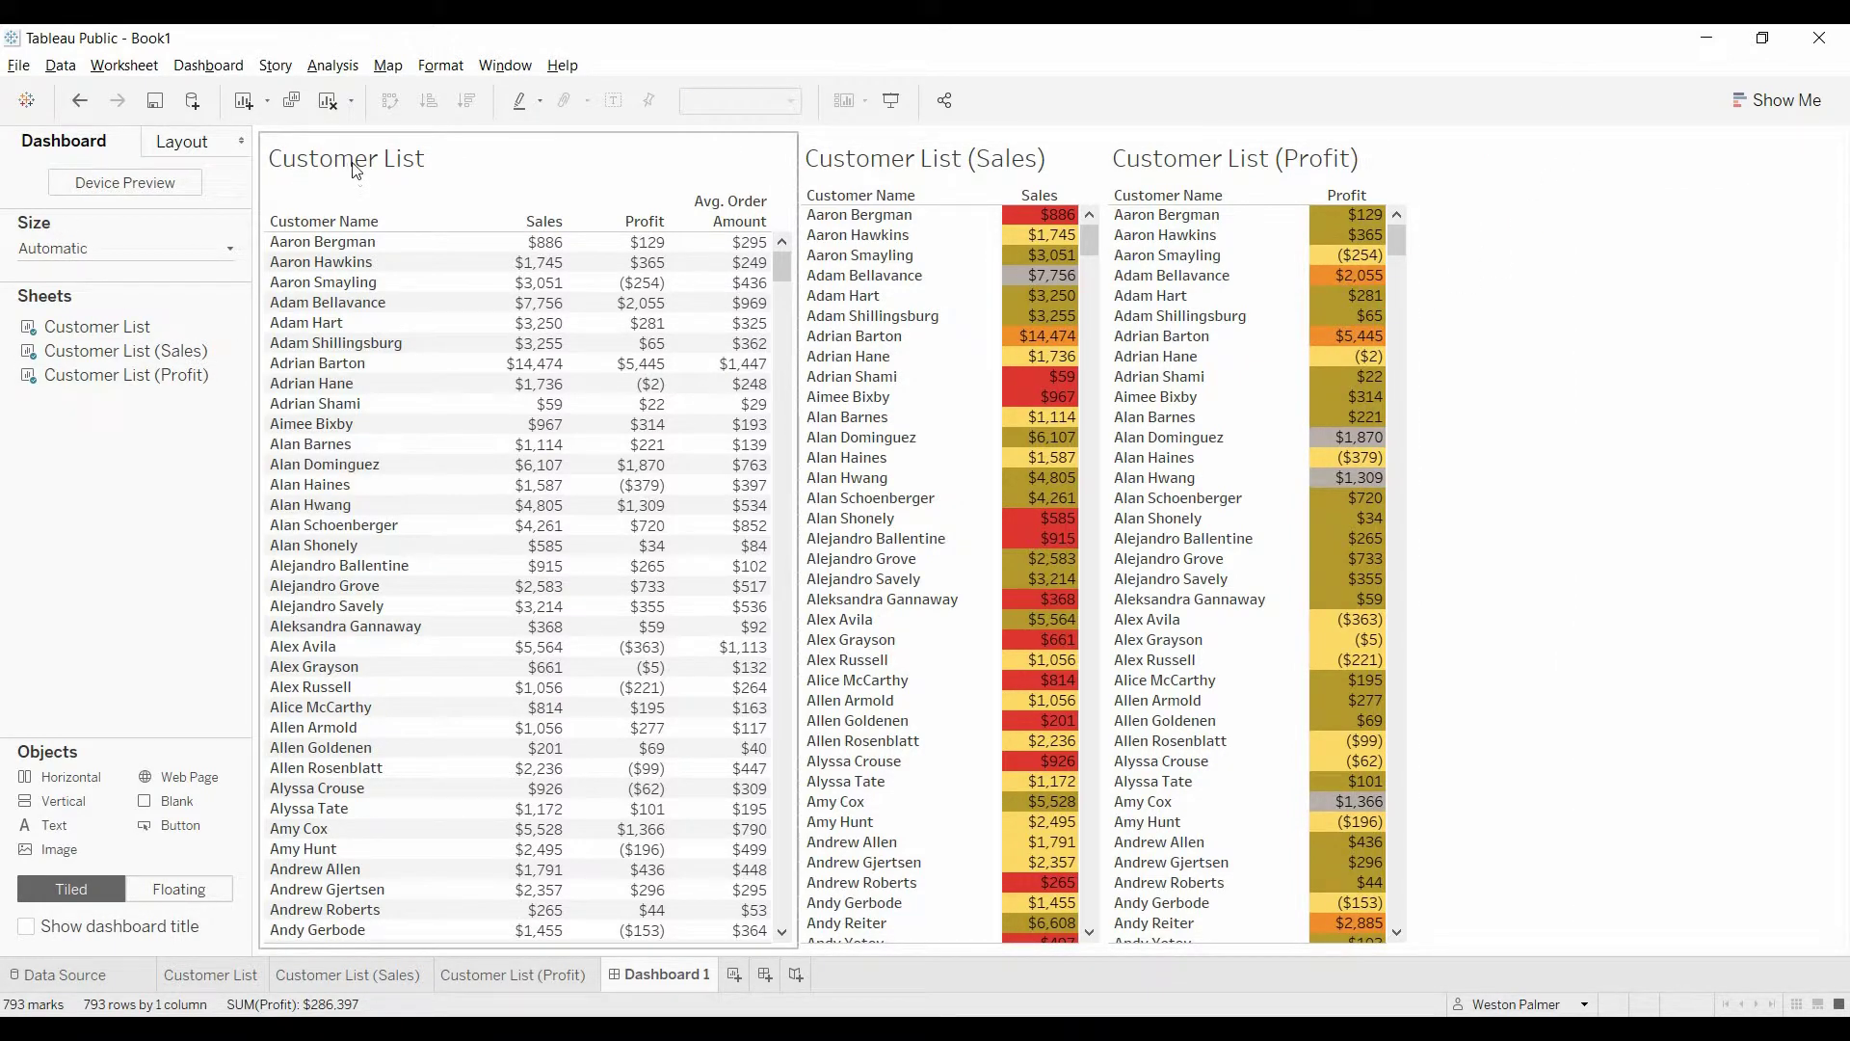
click(826, 252)
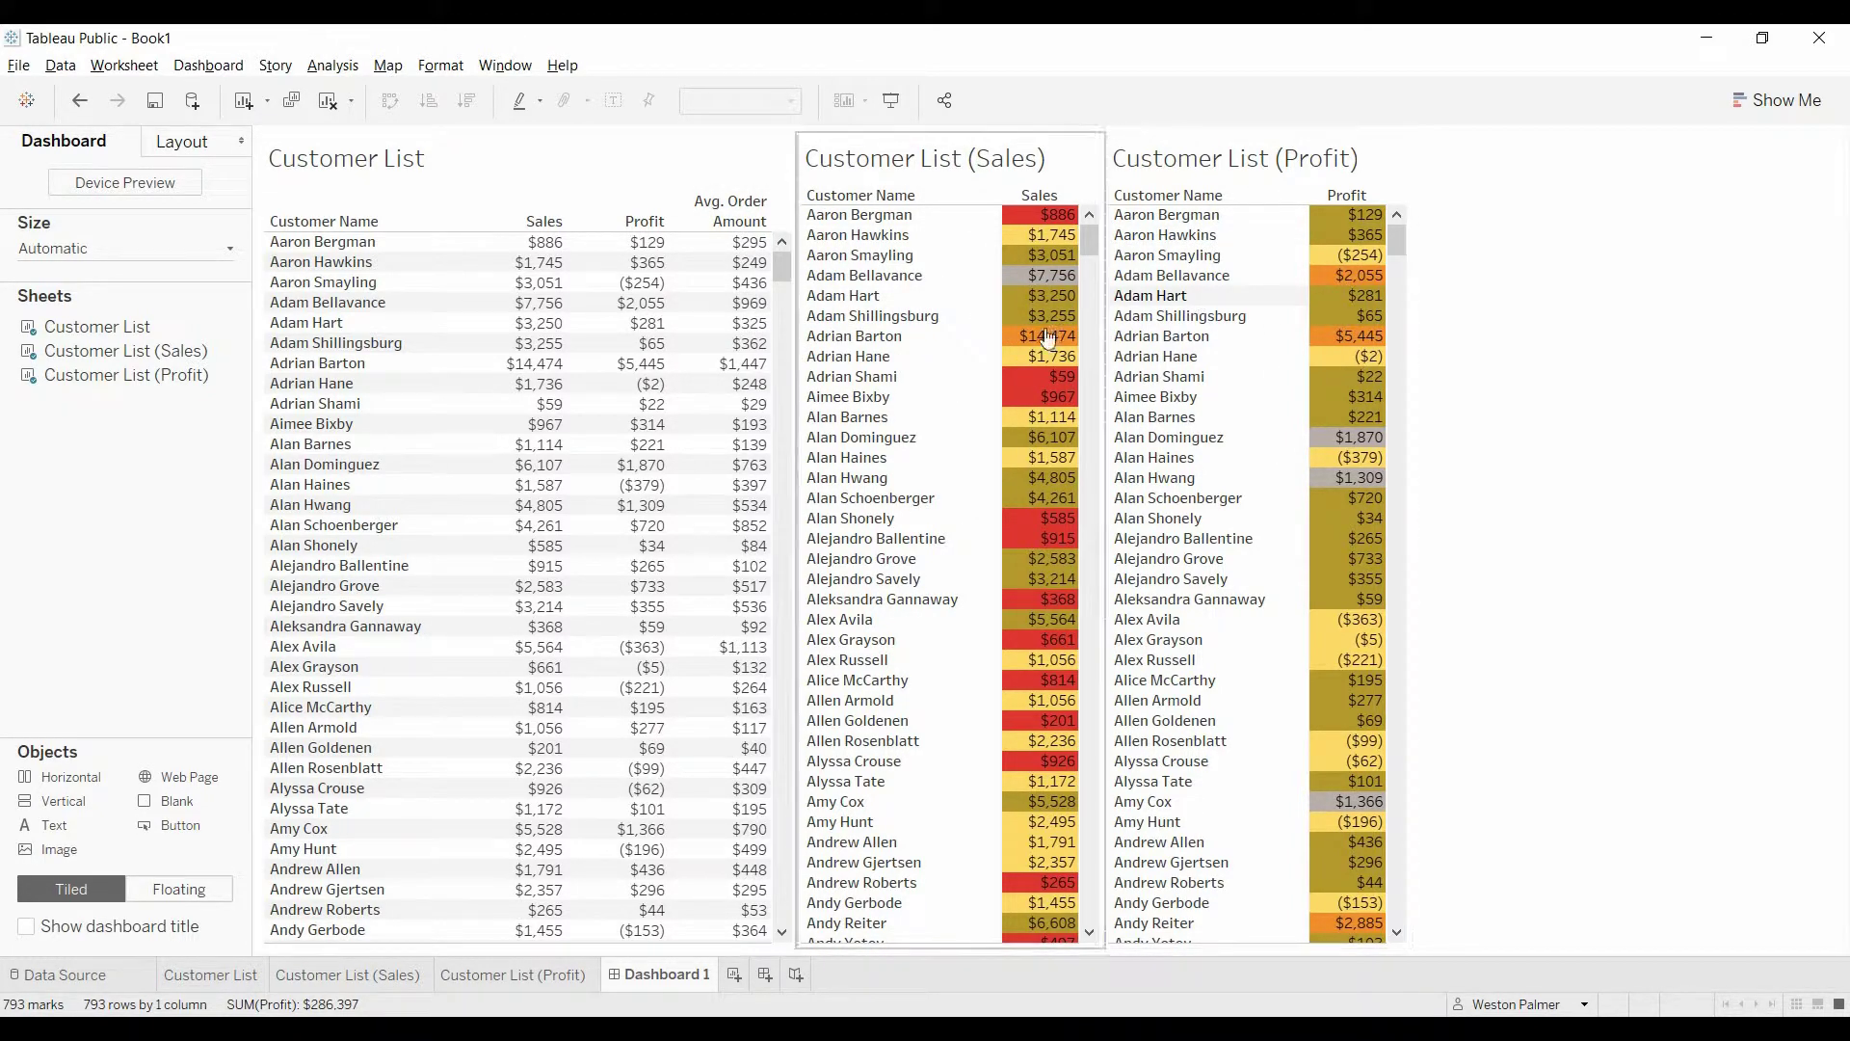
right_click(877, 171)
click(913, 231)
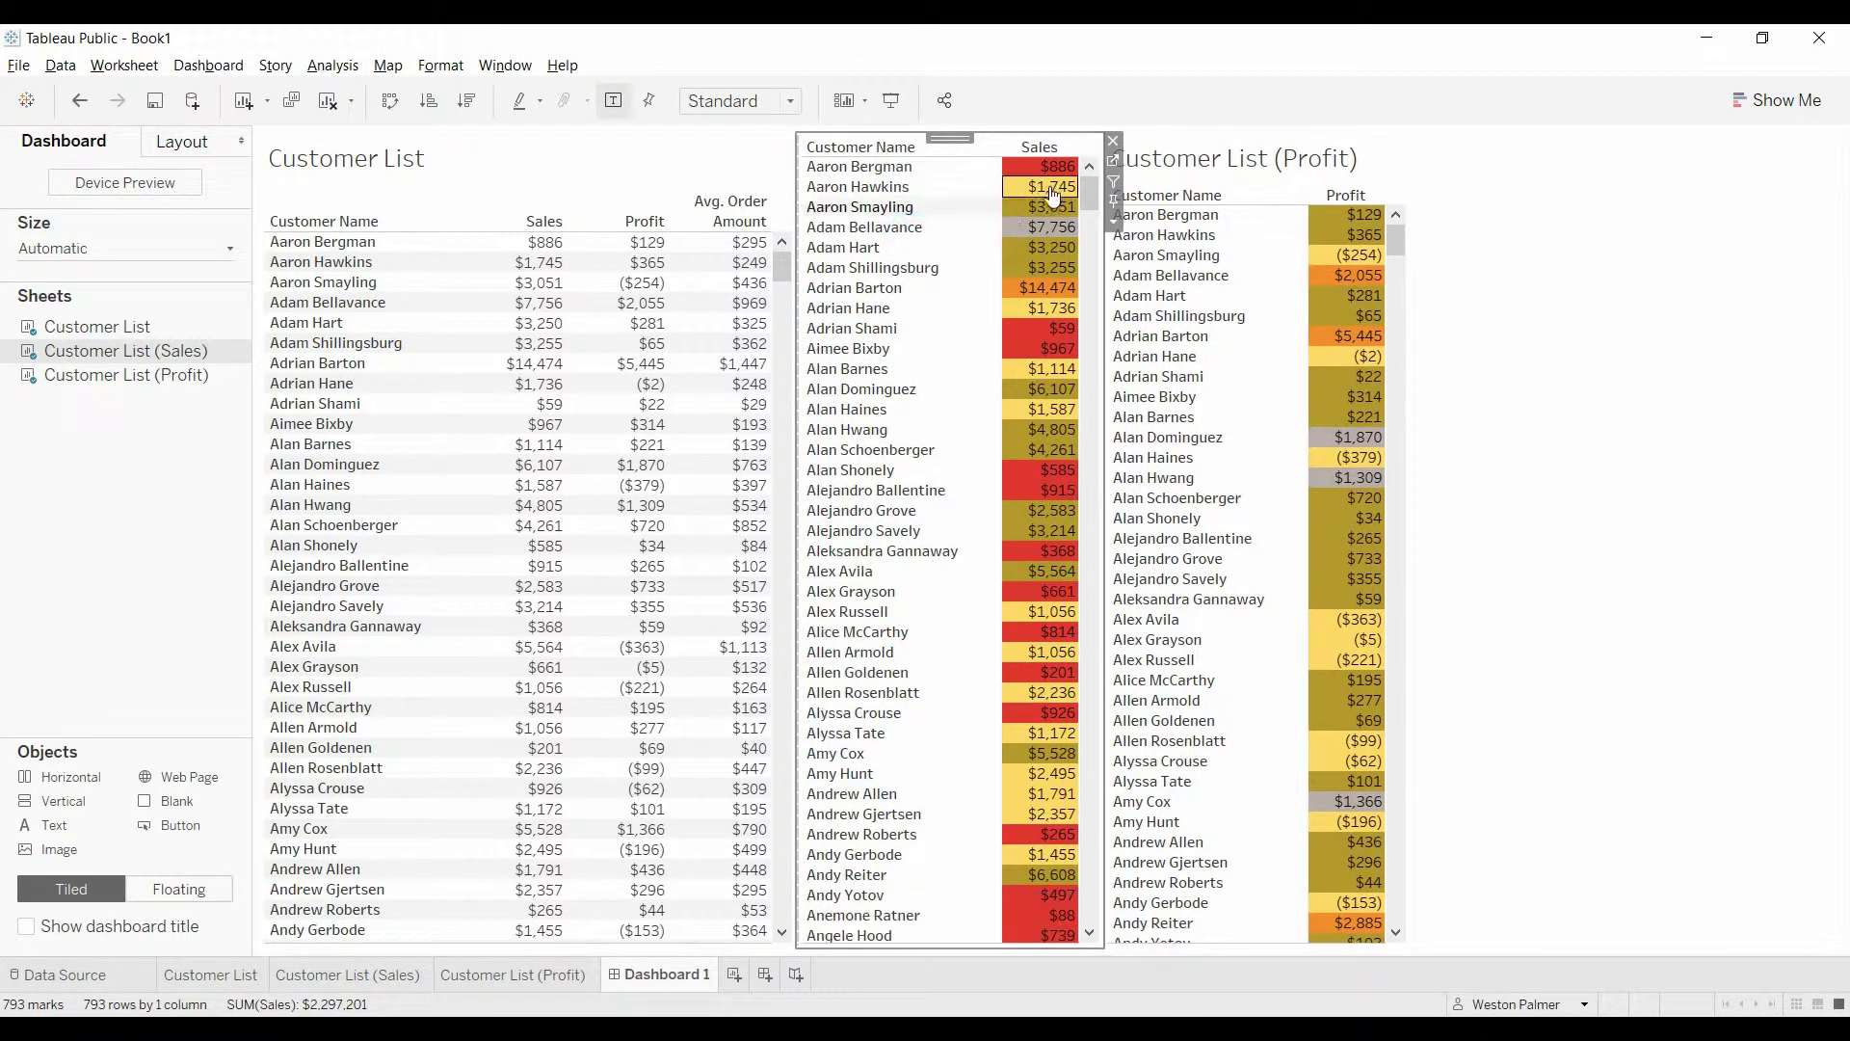
right_click(1166, 162)
click(1206, 231)
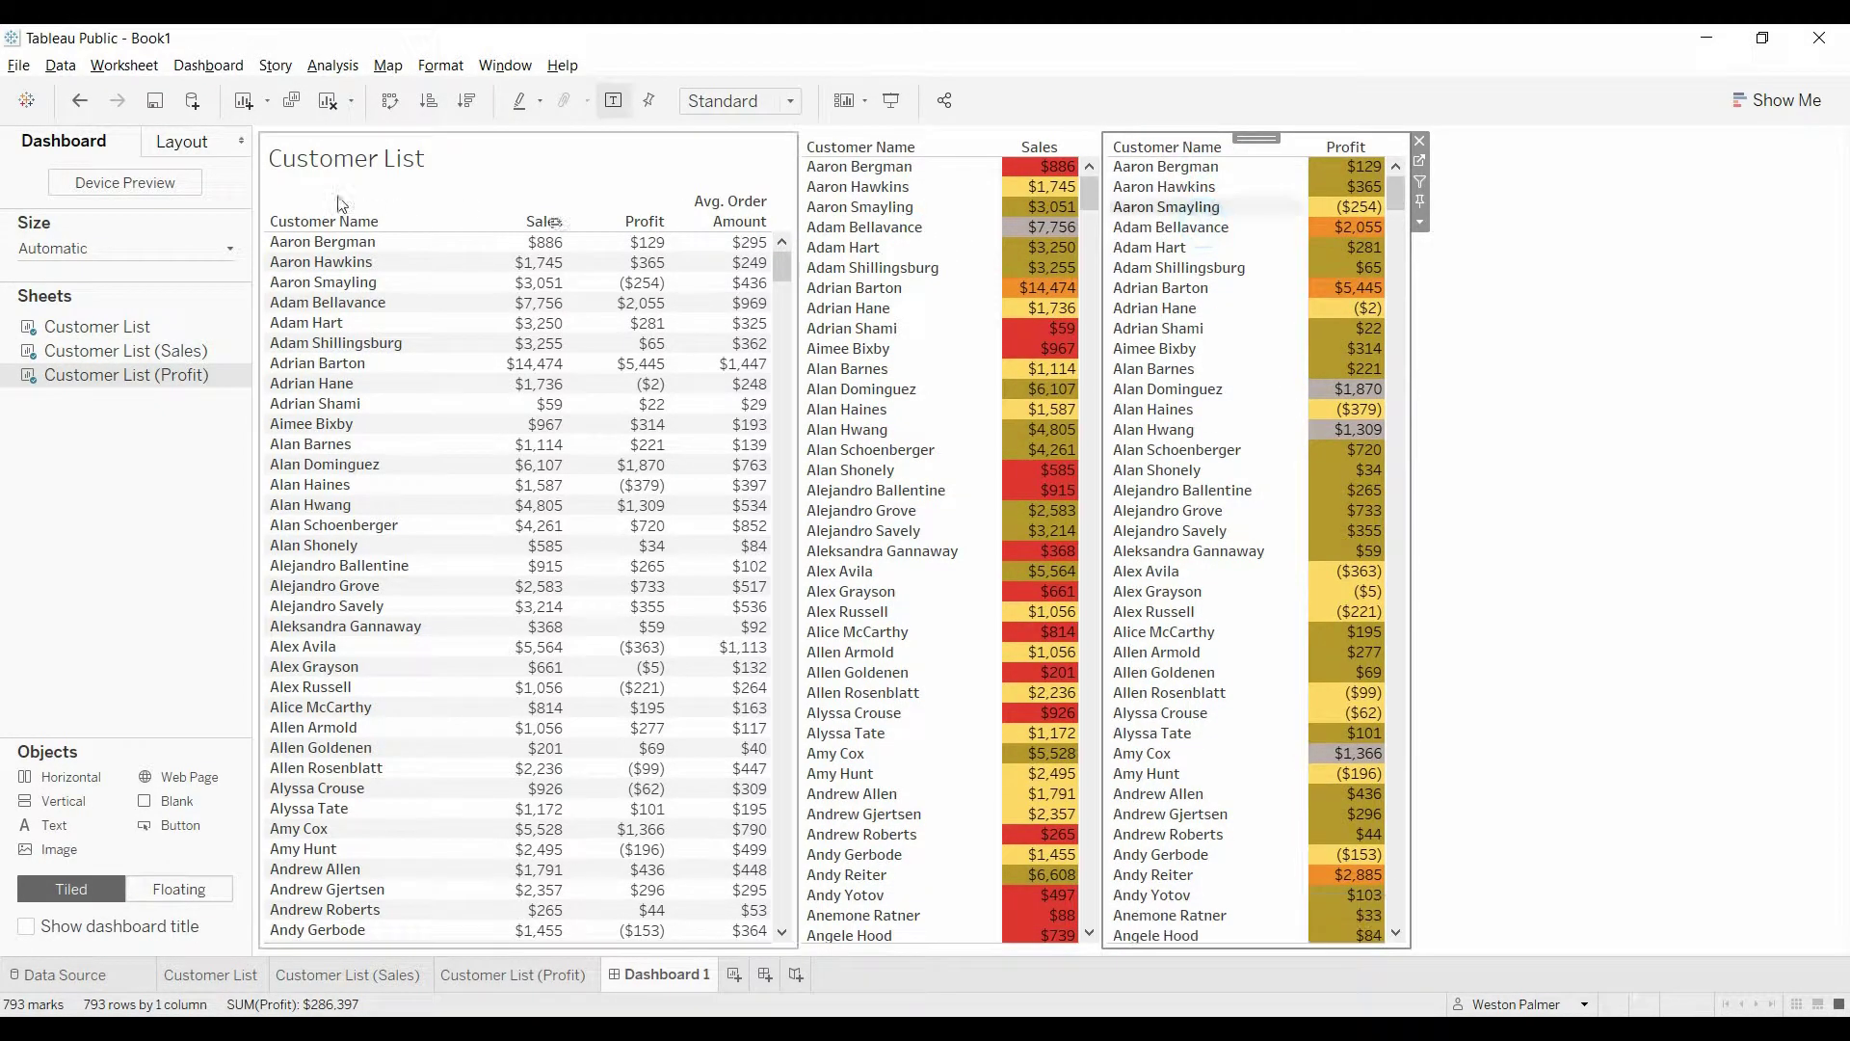
right_click(302, 159)
click(383, 231)
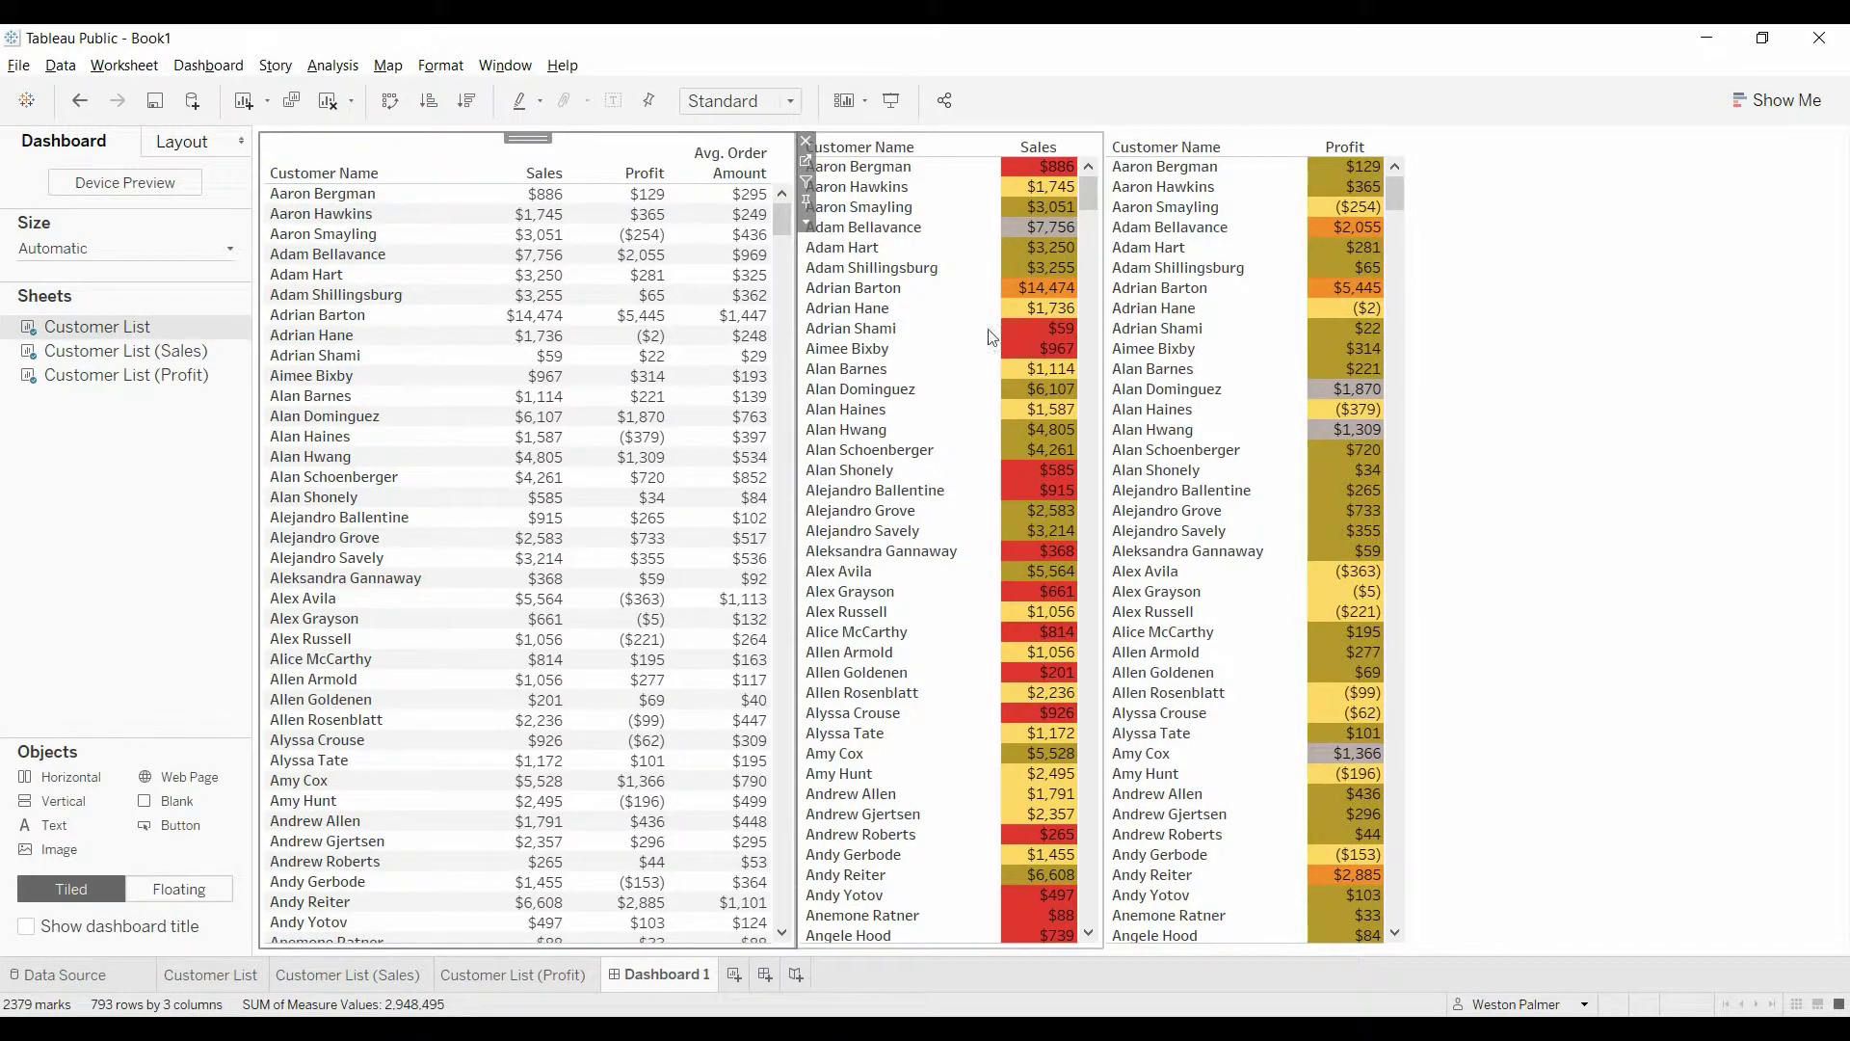
Hide the Customer Name row header on the Customer List (Sales) and Customer List (Profit) sheets, and return to the dashboard
right_click(874, 149)
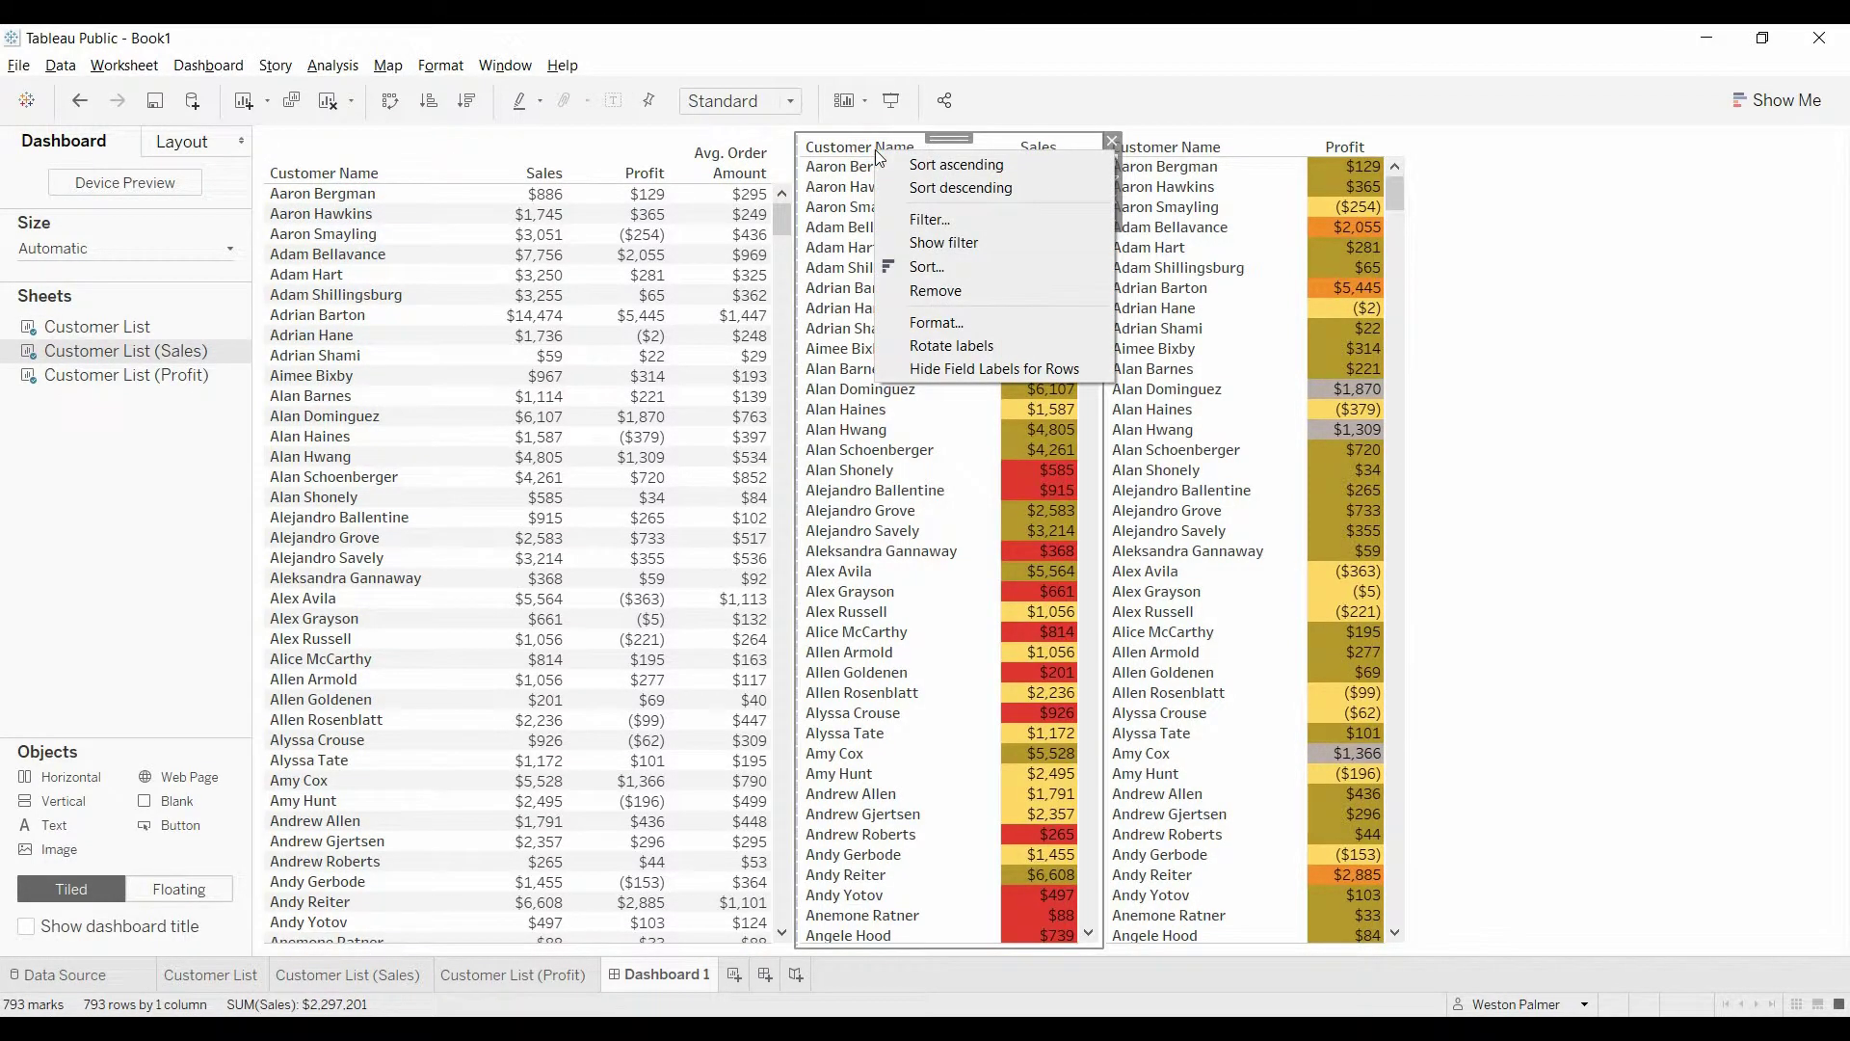
click(357, 975)
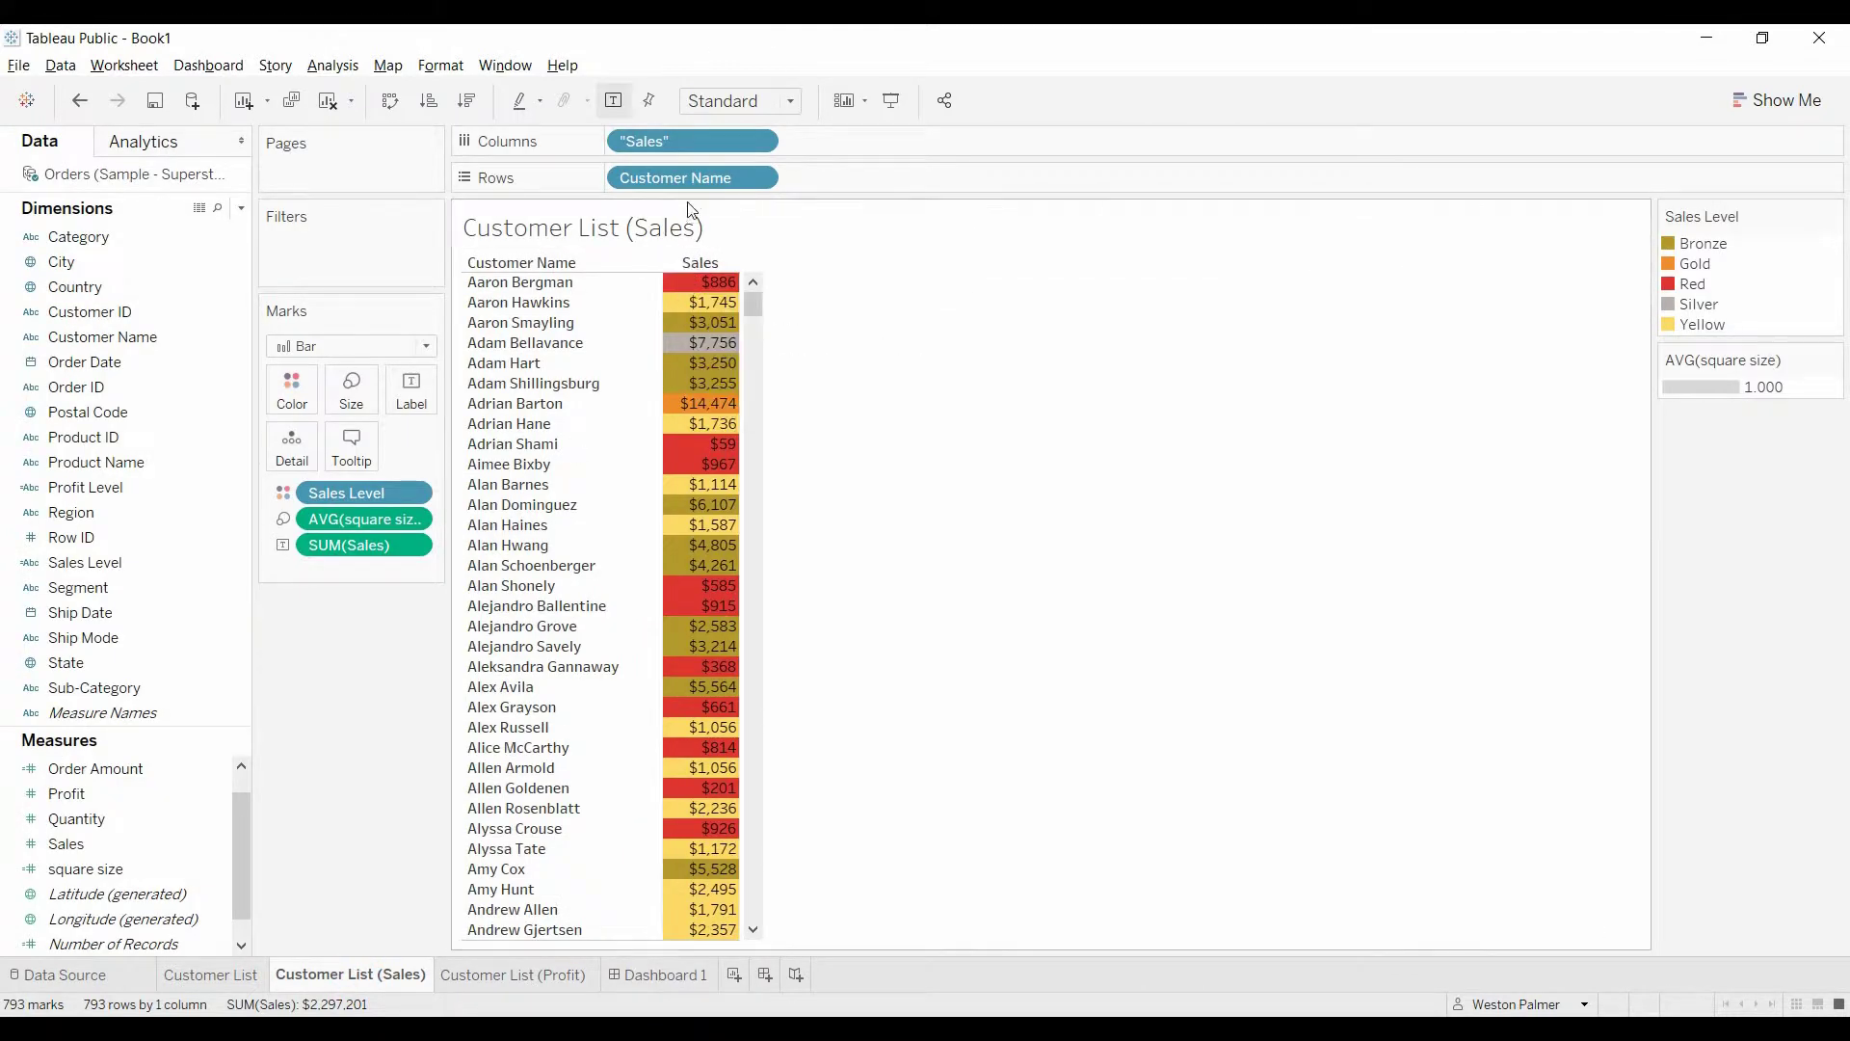
click(762, 182)
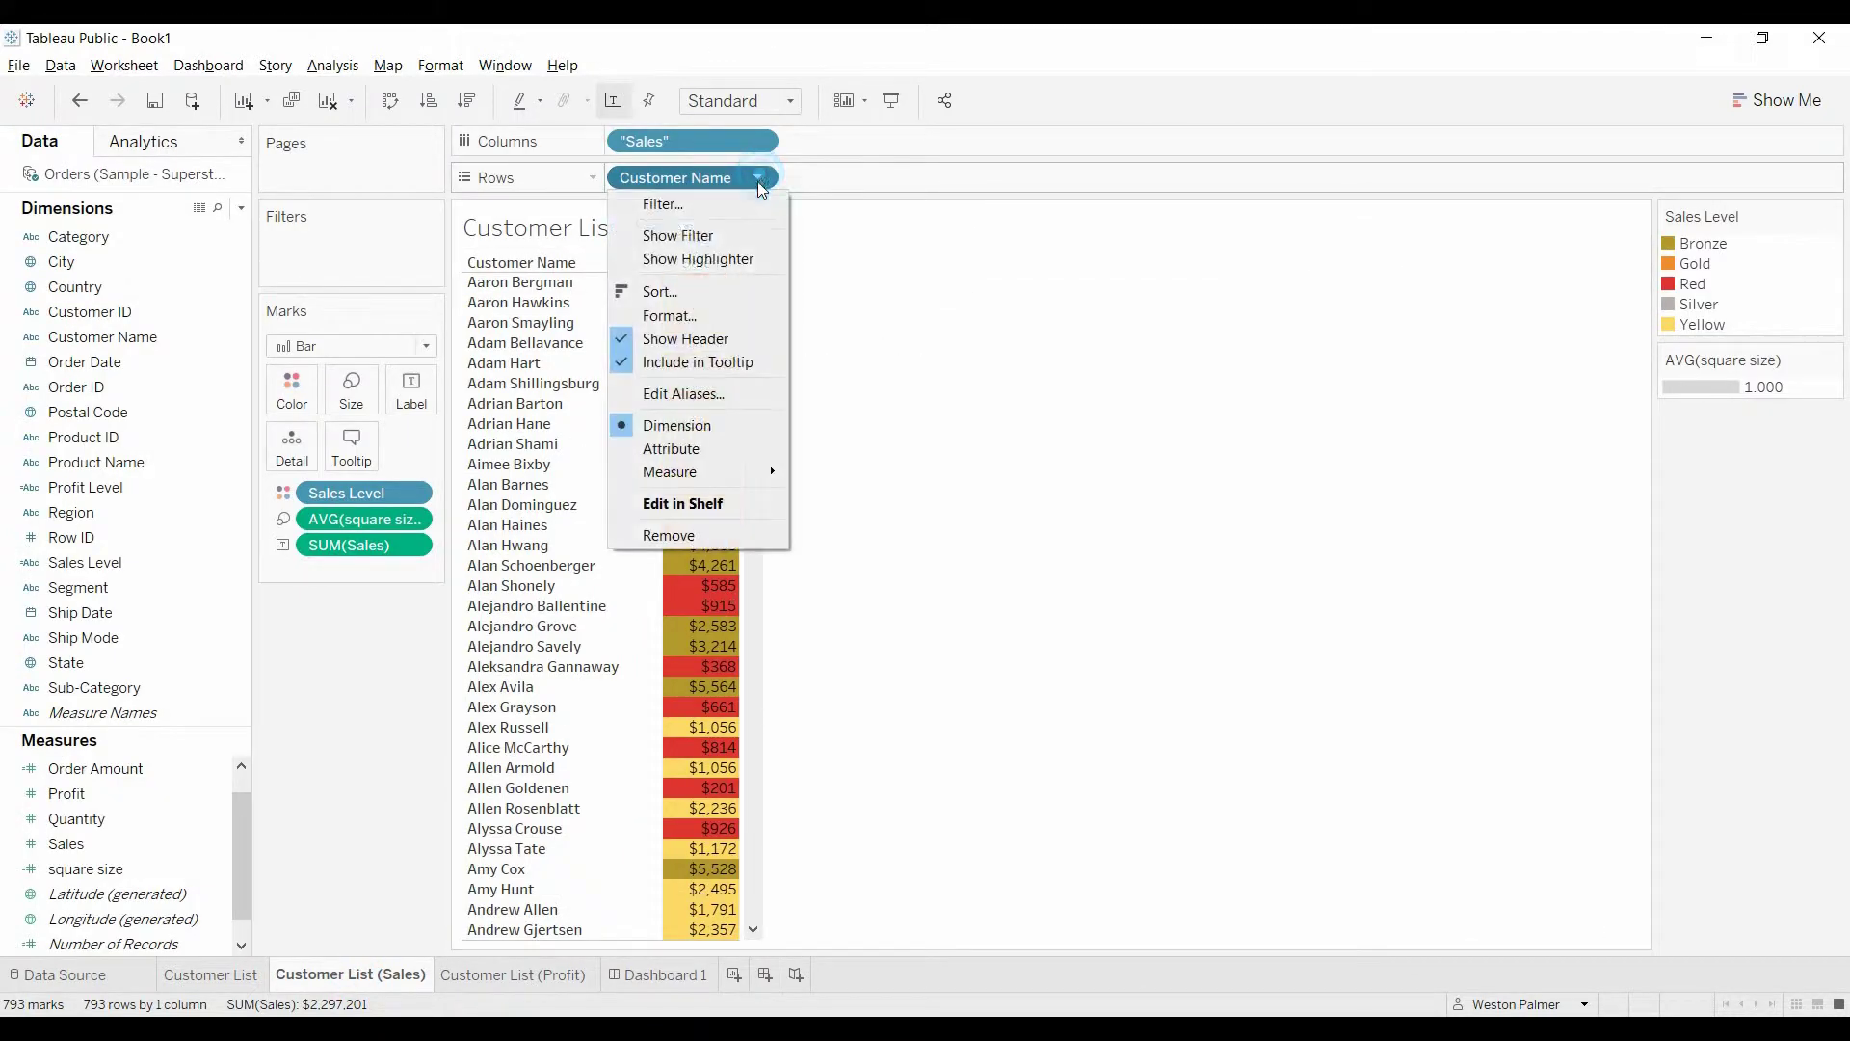
click(696, 338)
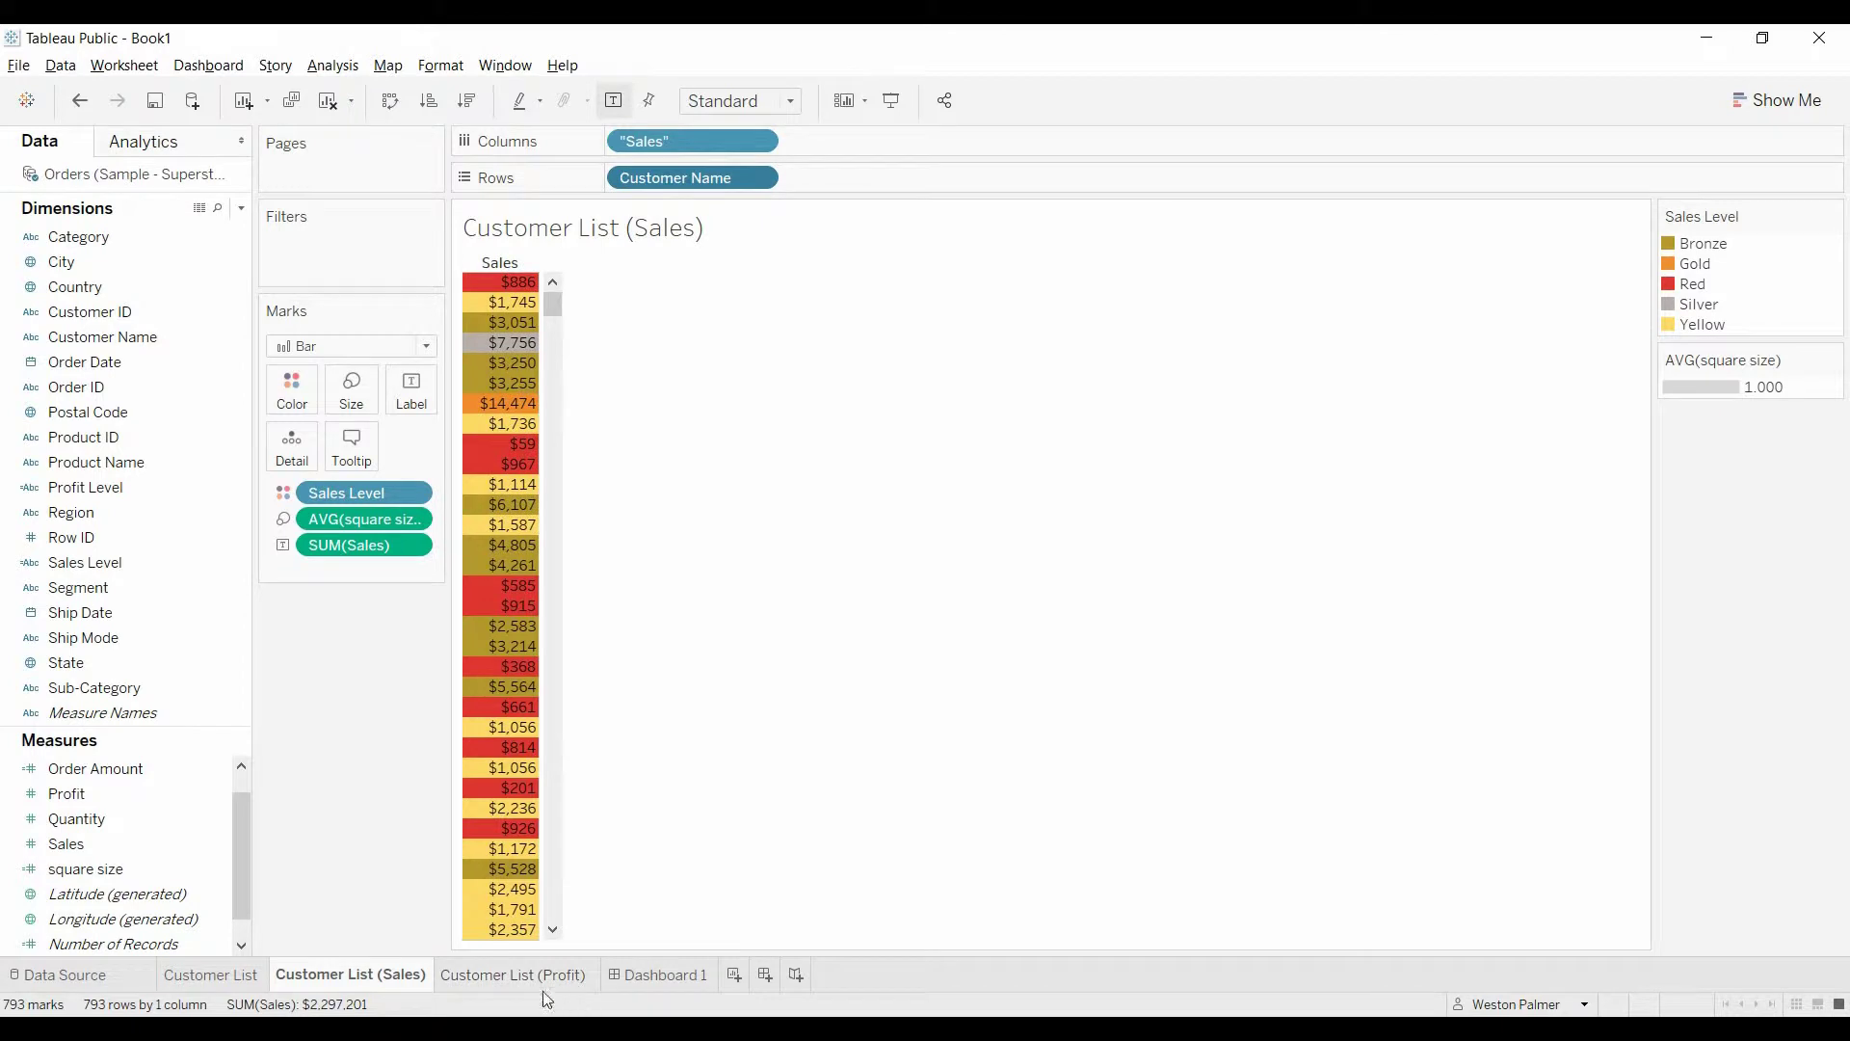
click(517, 974)
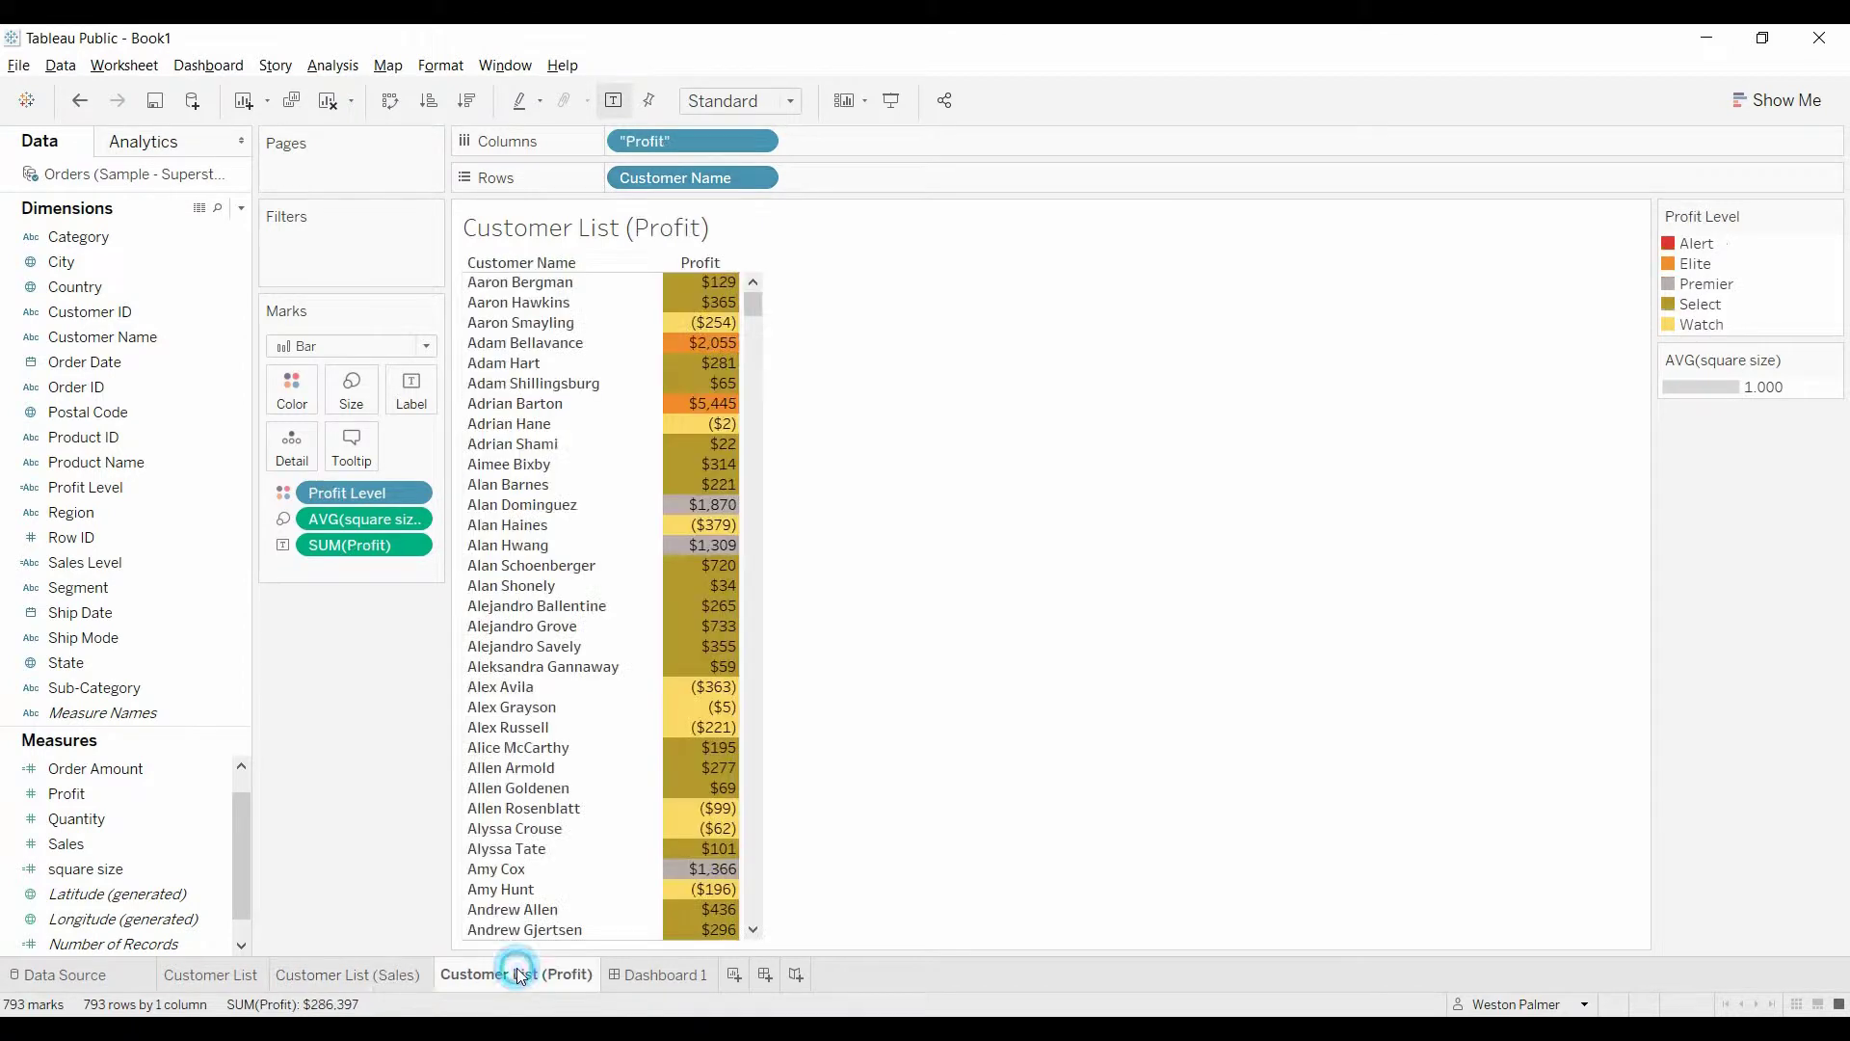
click(760, 181)
click(684, 338)
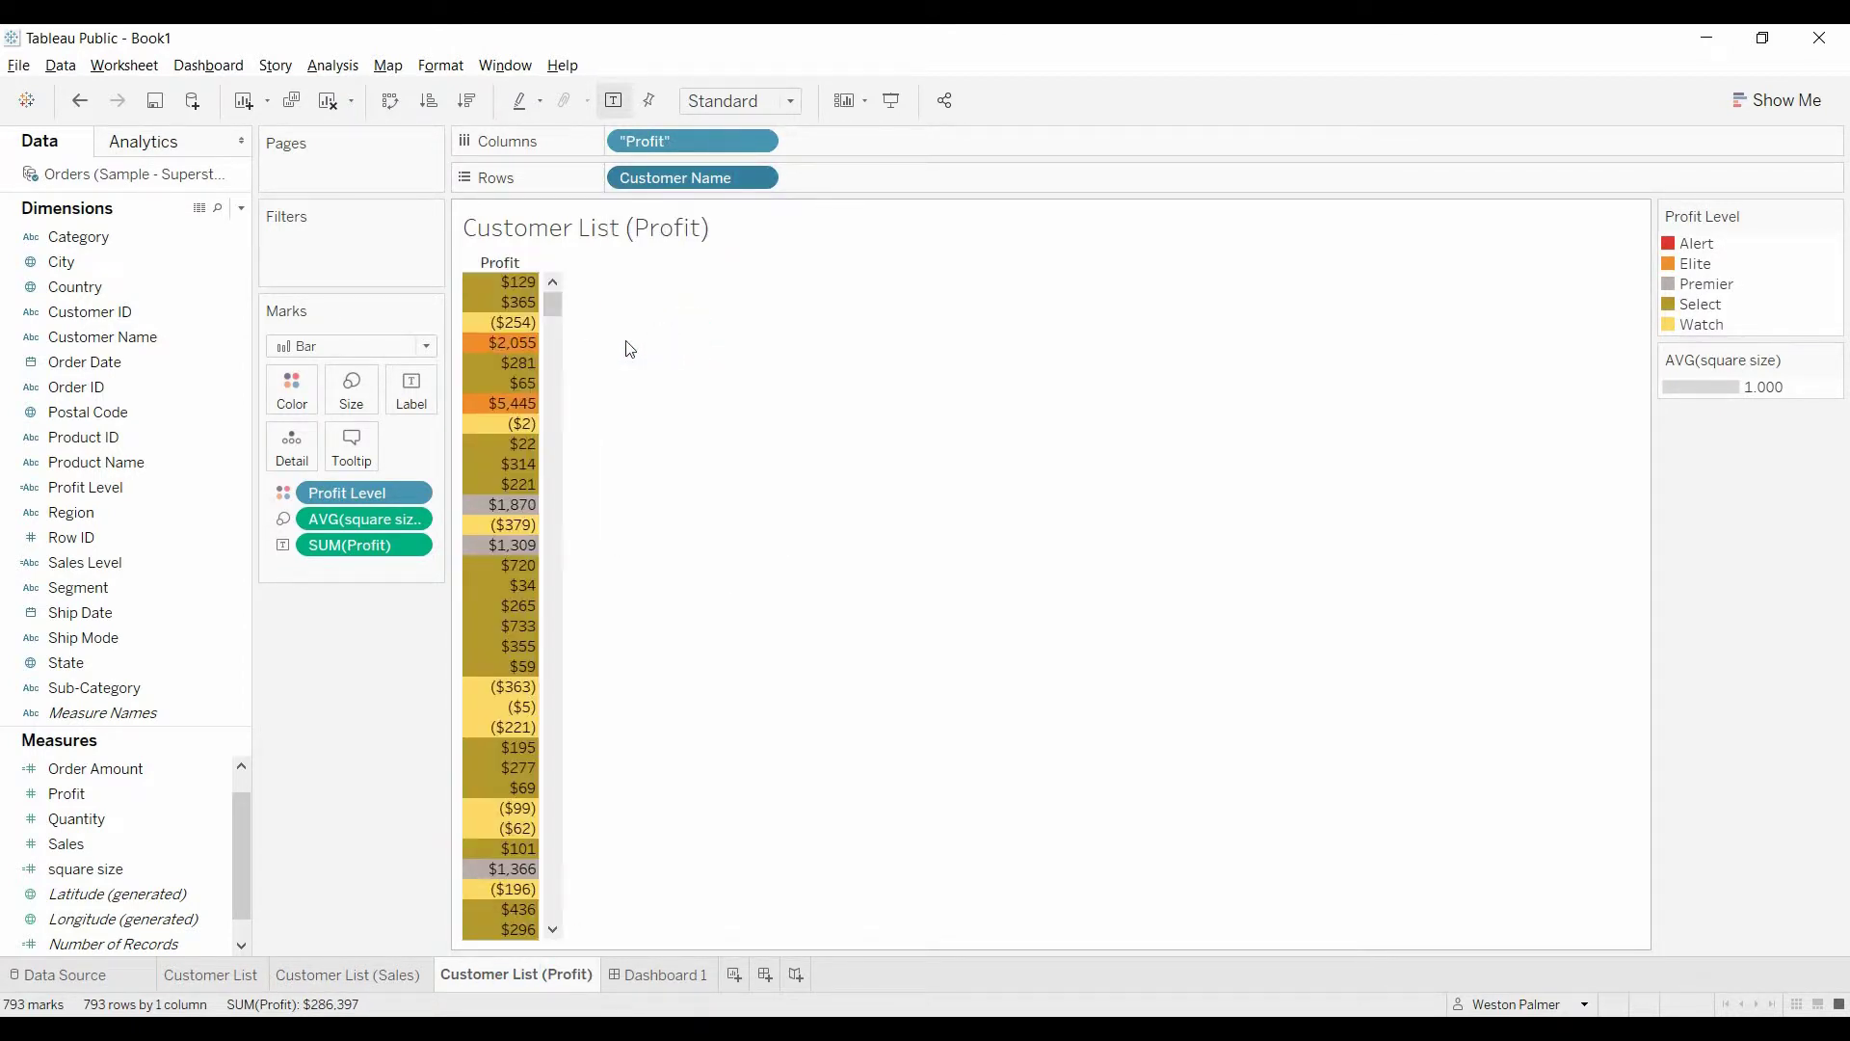
click(618, 977)
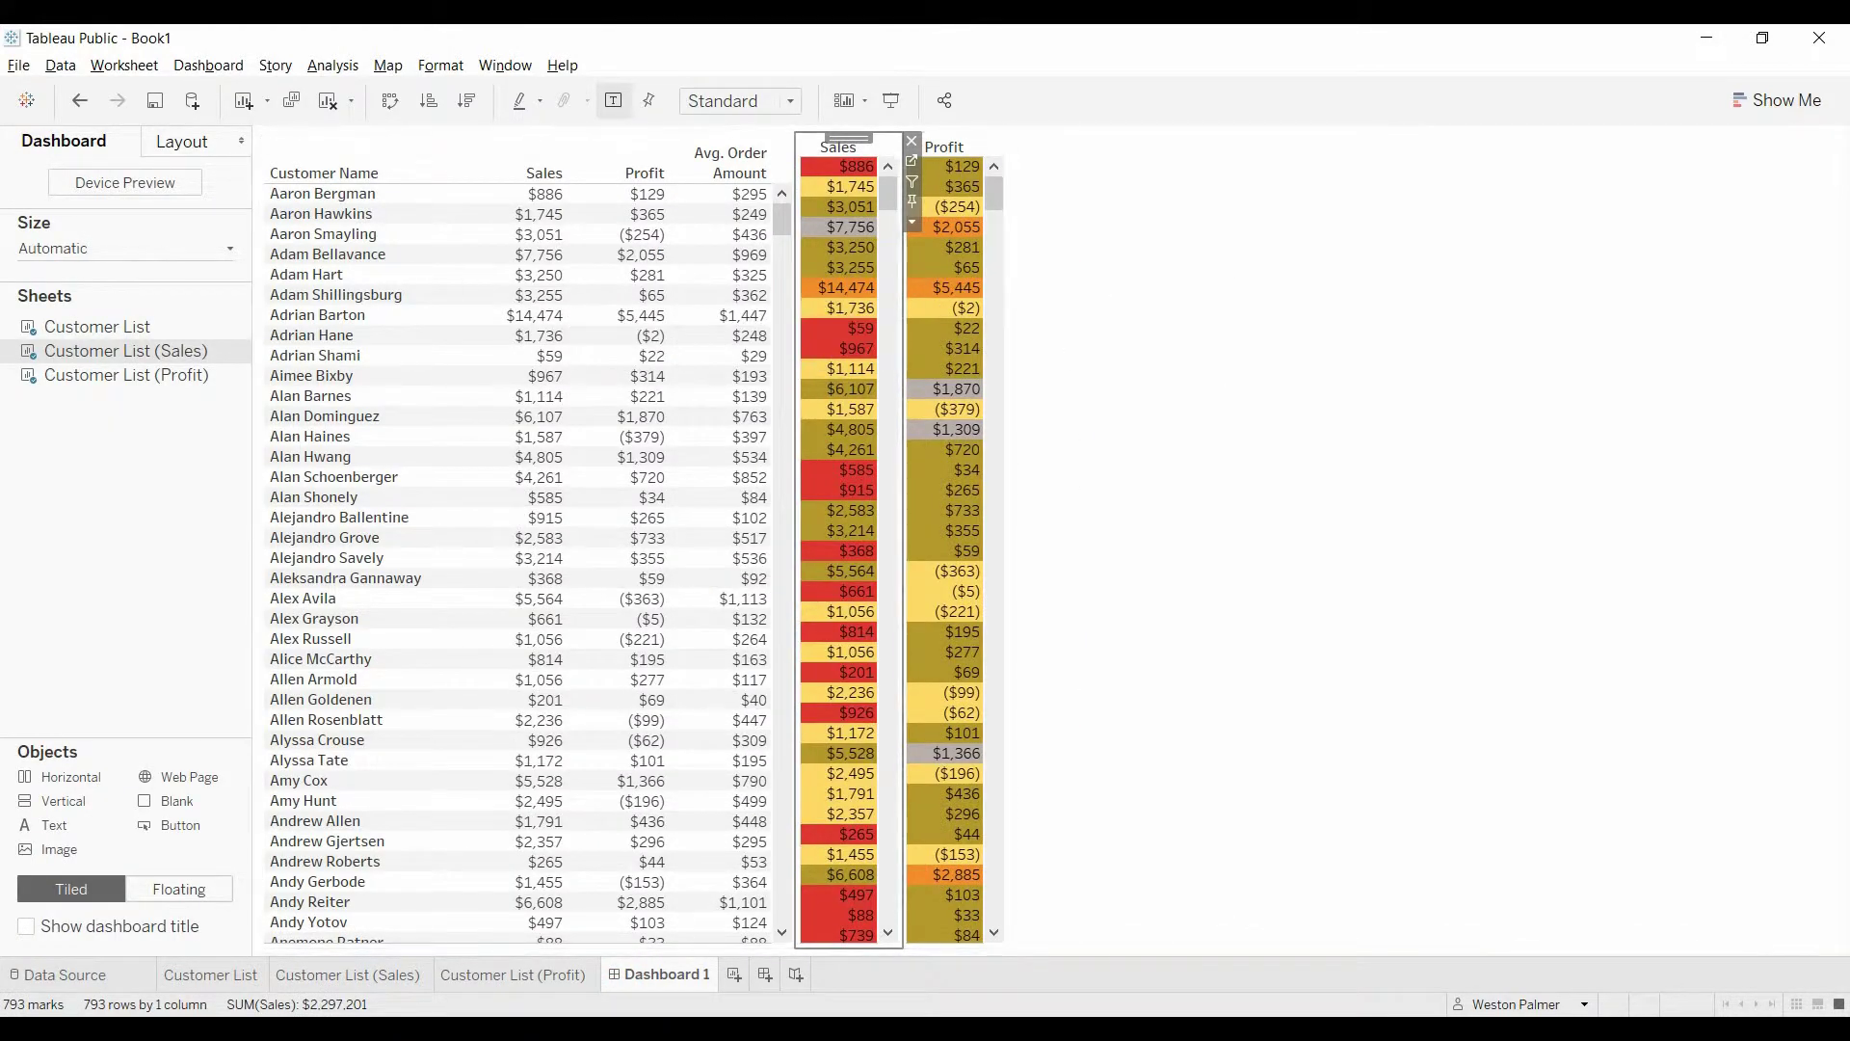
On the Customer List sheet, remove the Sales and Profit measures and add the text "Avg Order" to Columns as the header
click(246, 974)
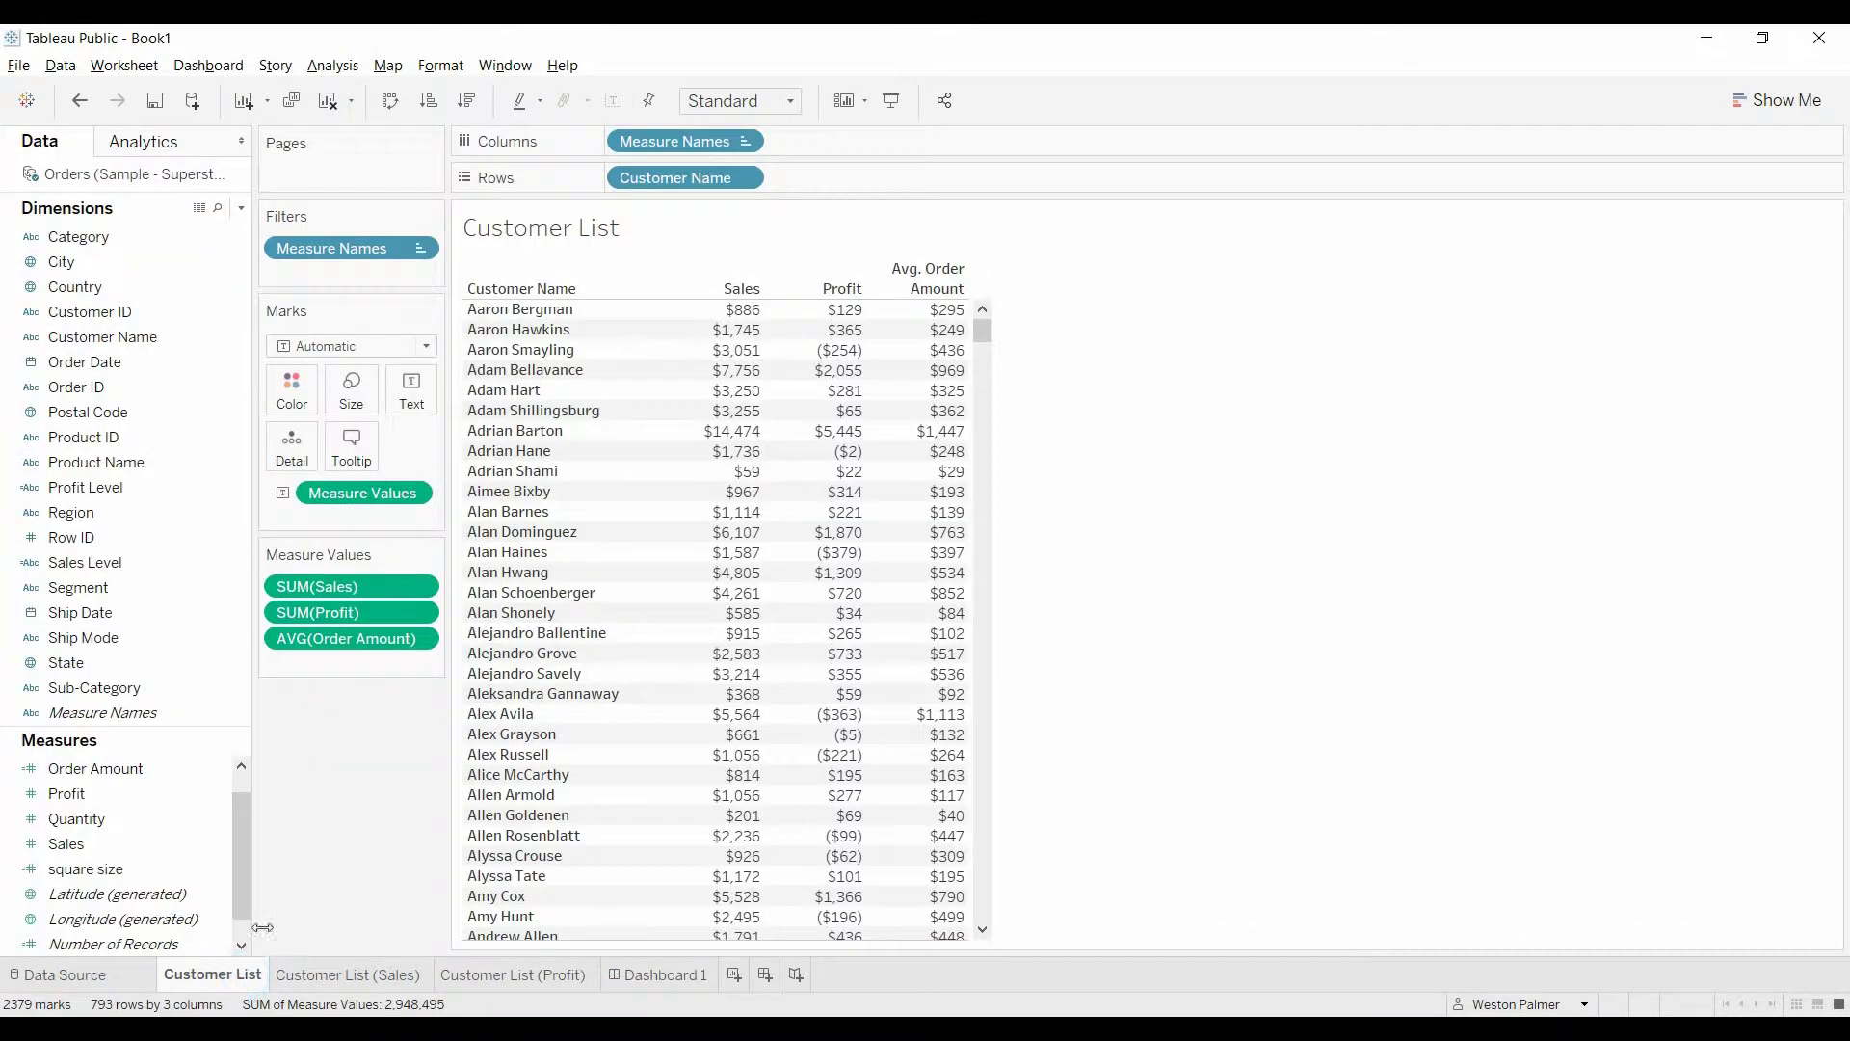
drag(368, 592, 357, 803)
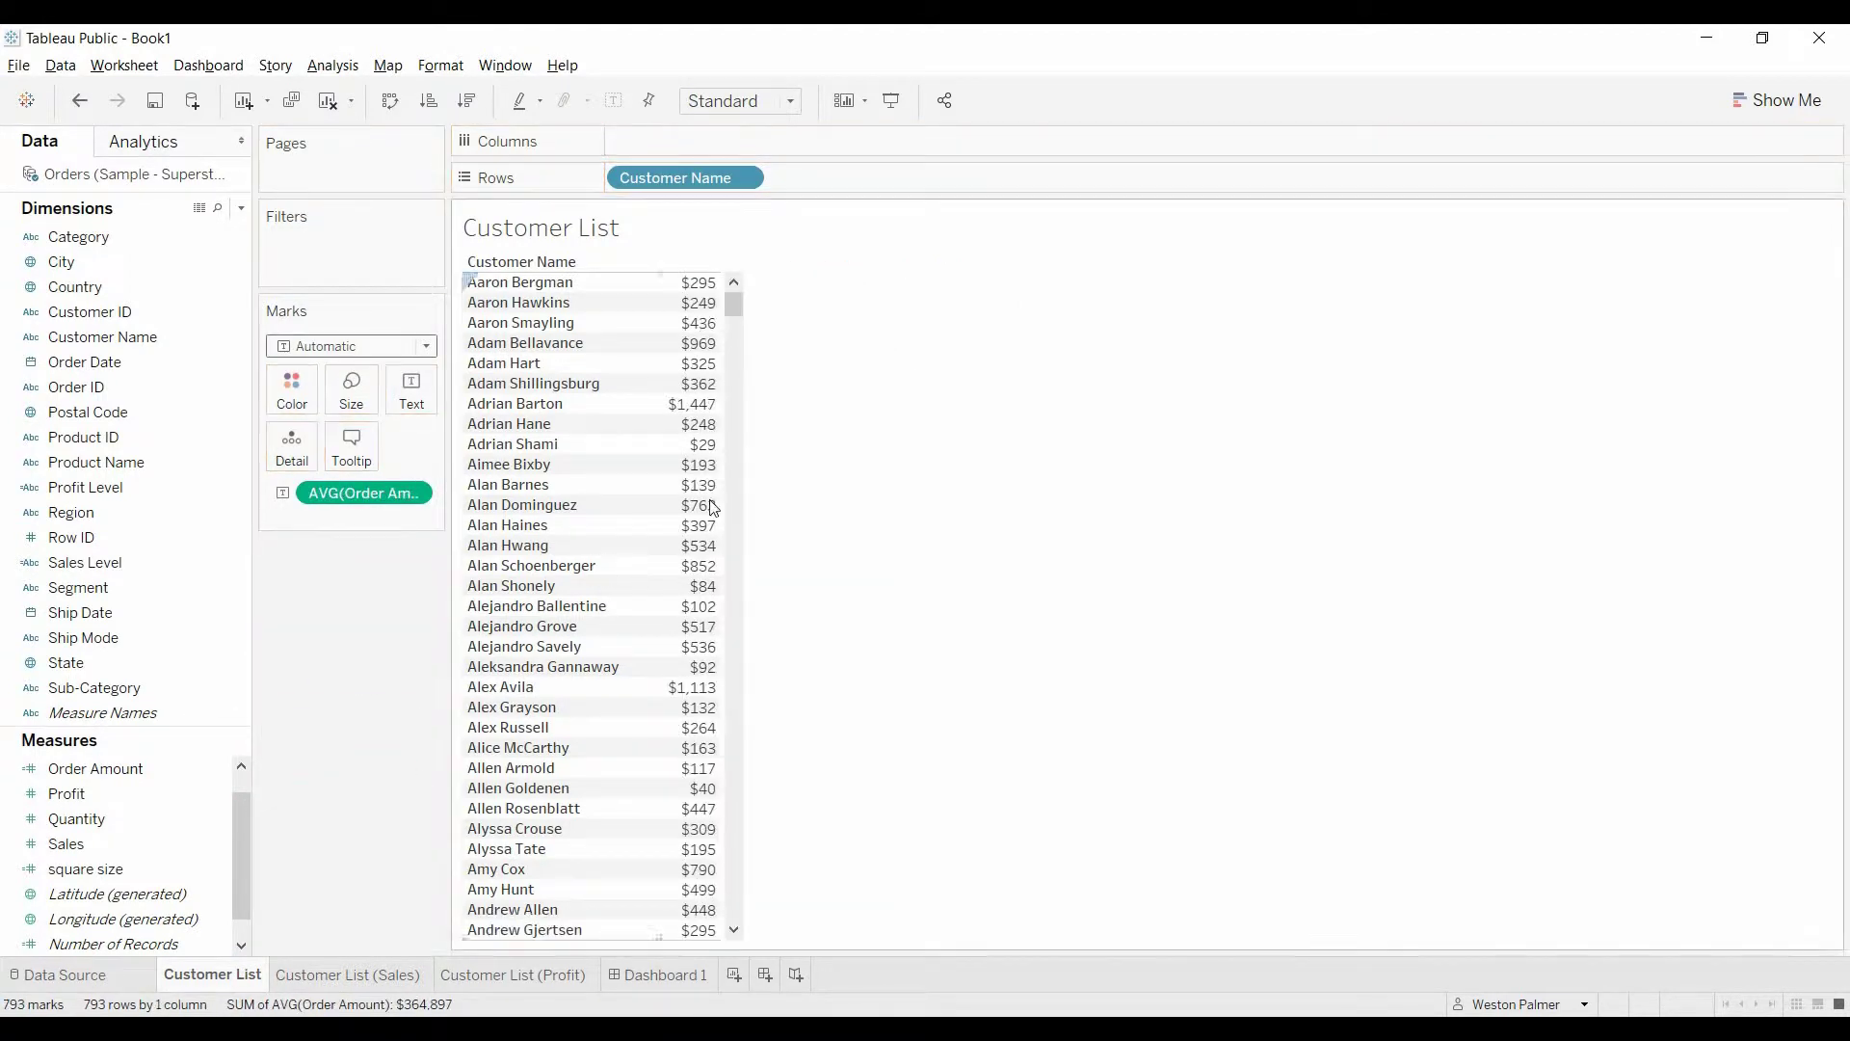
double_click(675, 141)
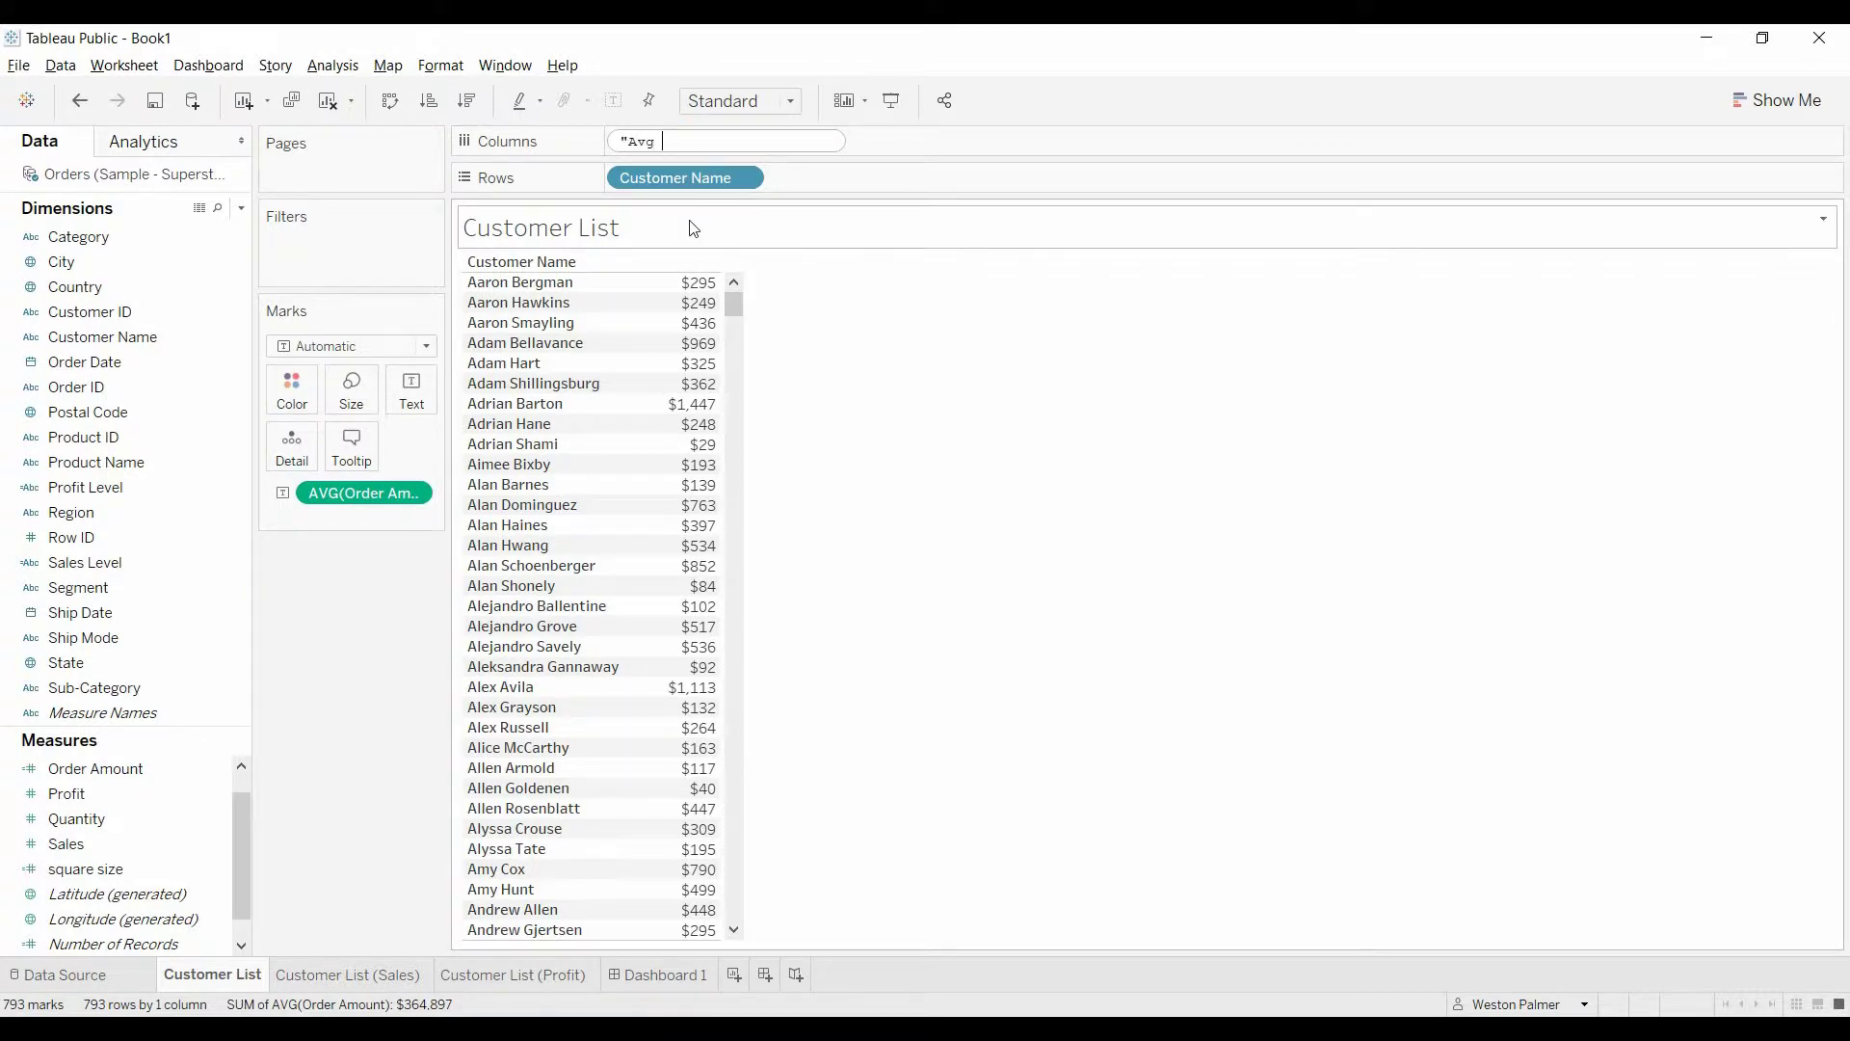
text("Avg Order")
key(Return)
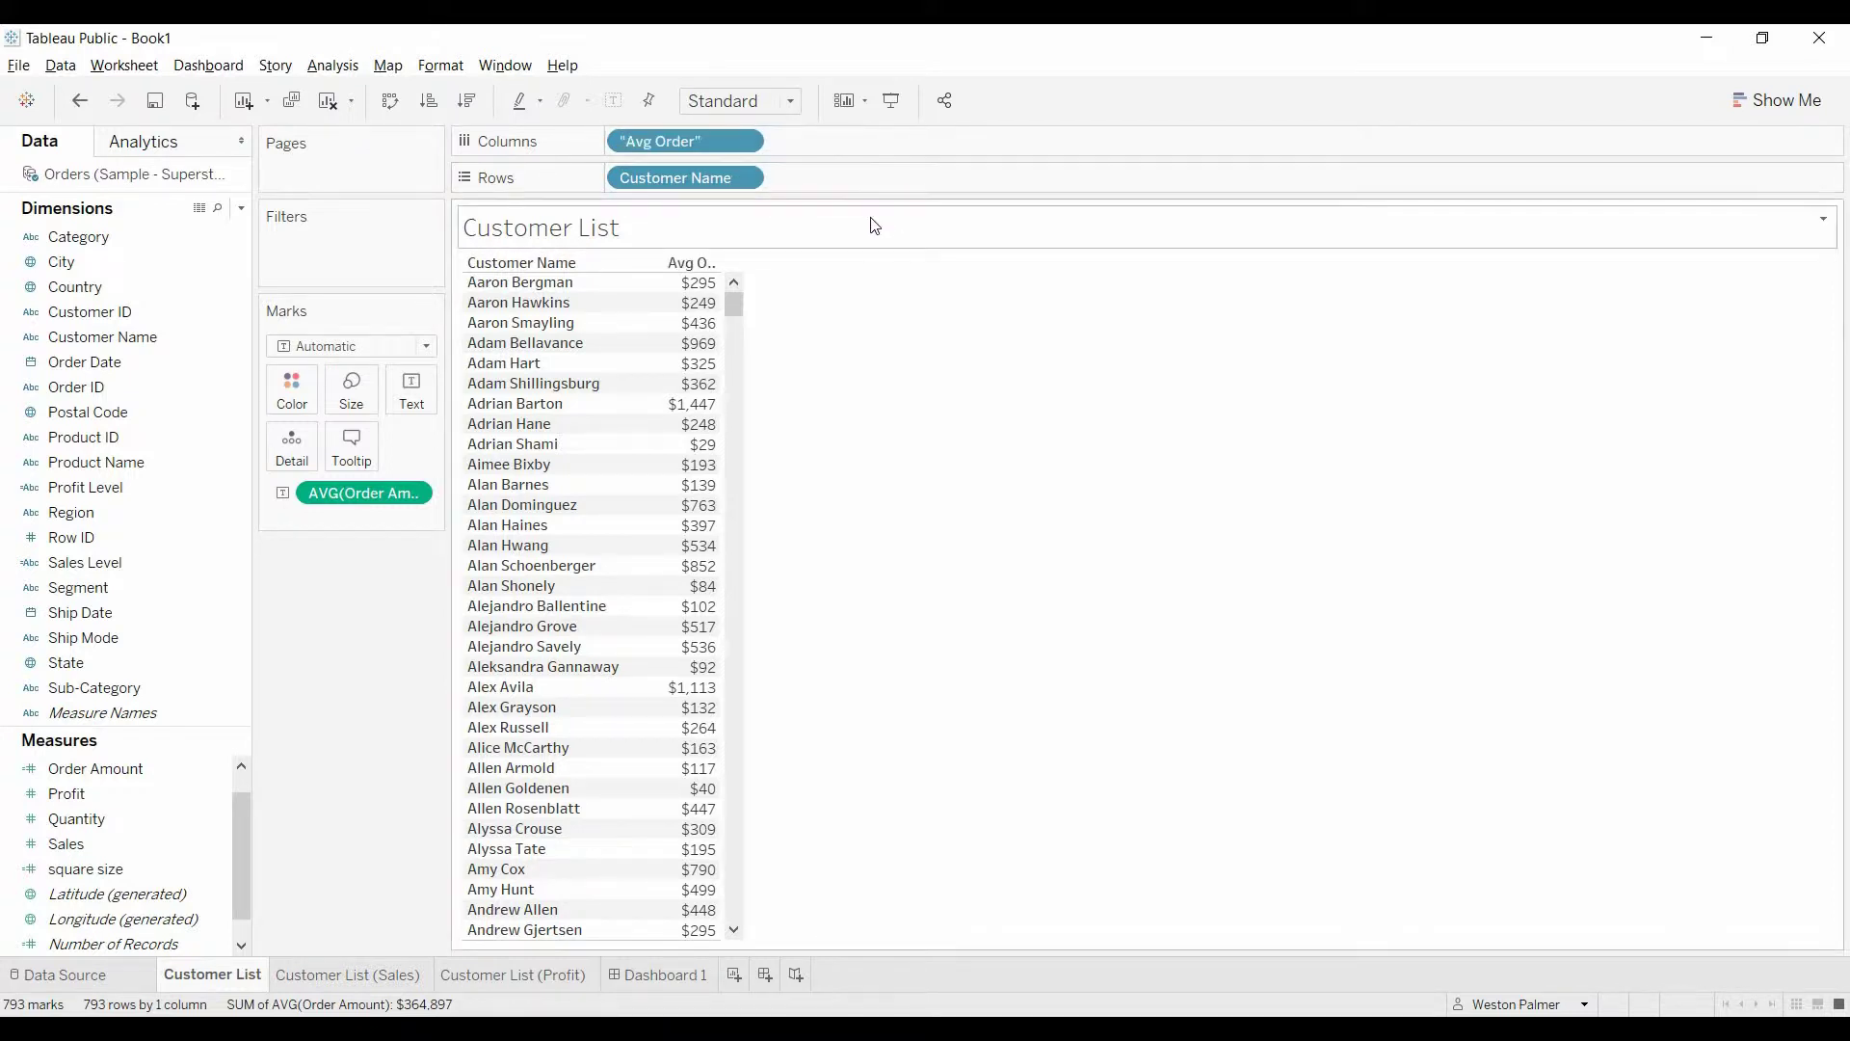
Widen the Avg Order column on the Customer List sheet to fit its full header, and return to the dashboard
click(729, 266)
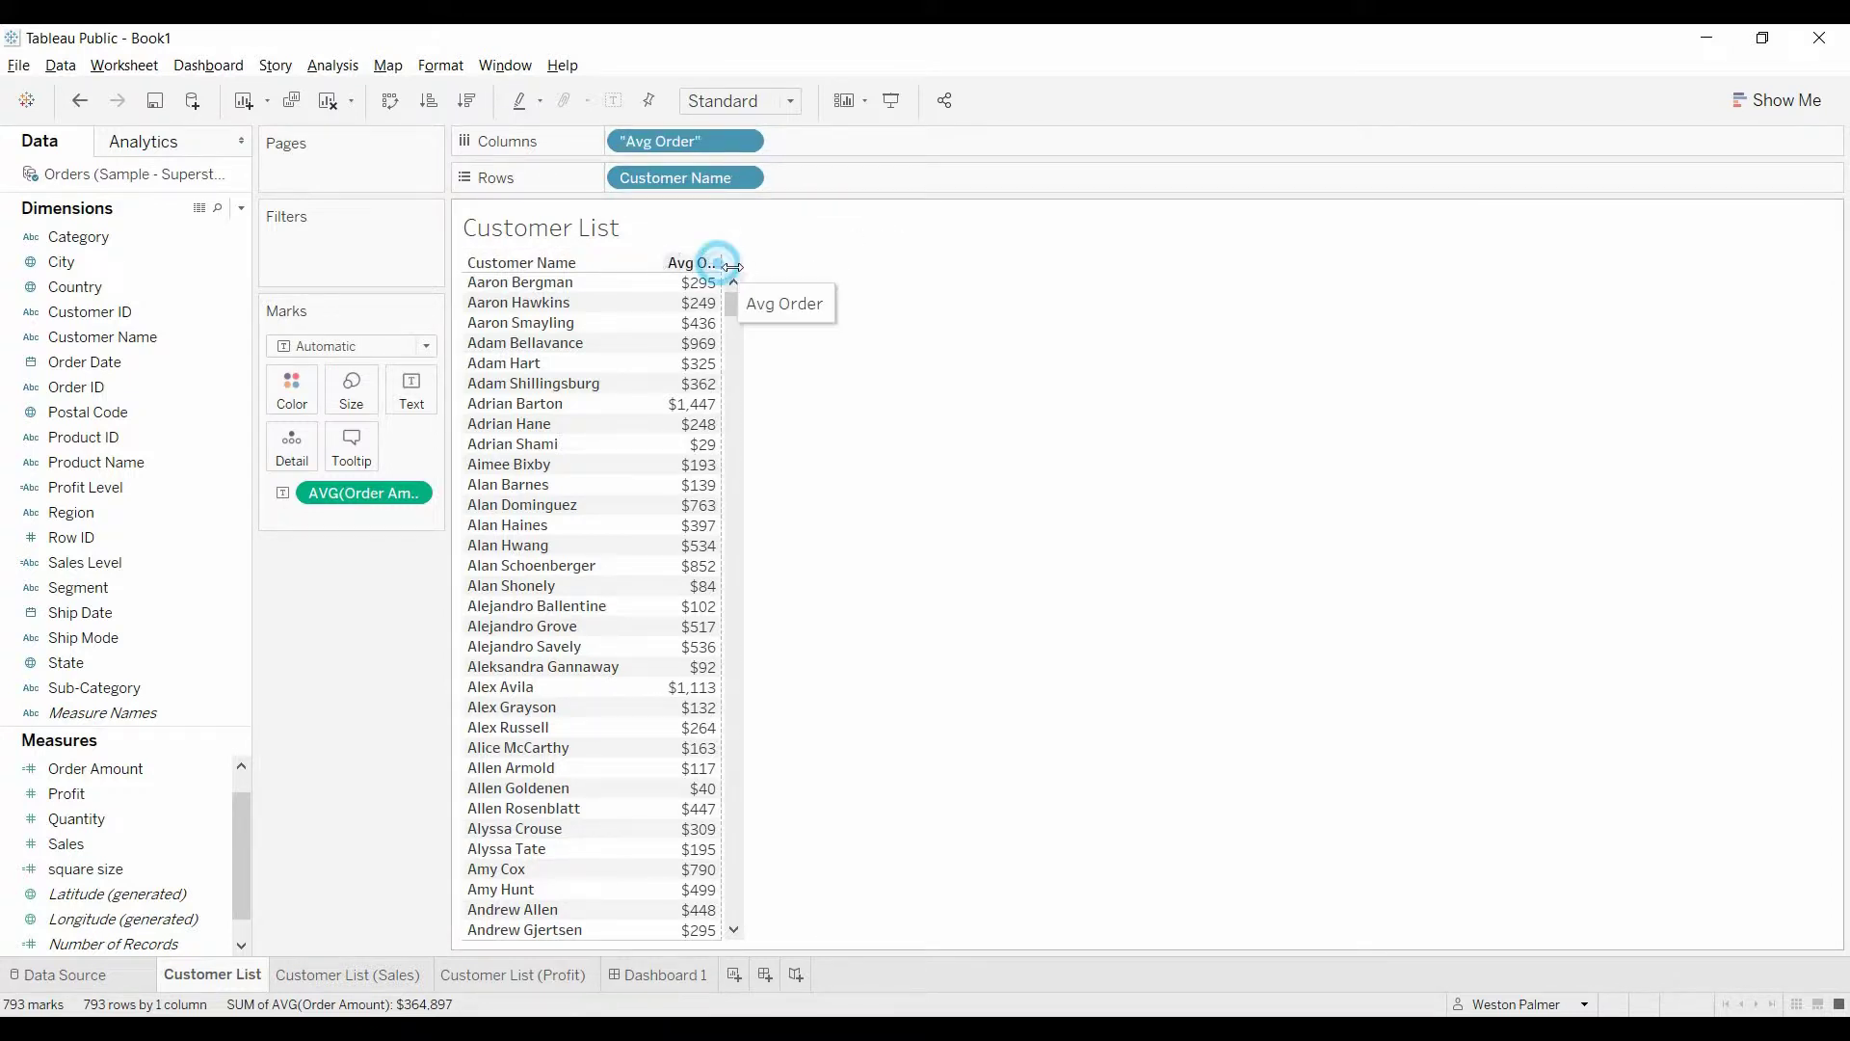
drag(731, 266, 765, 264)
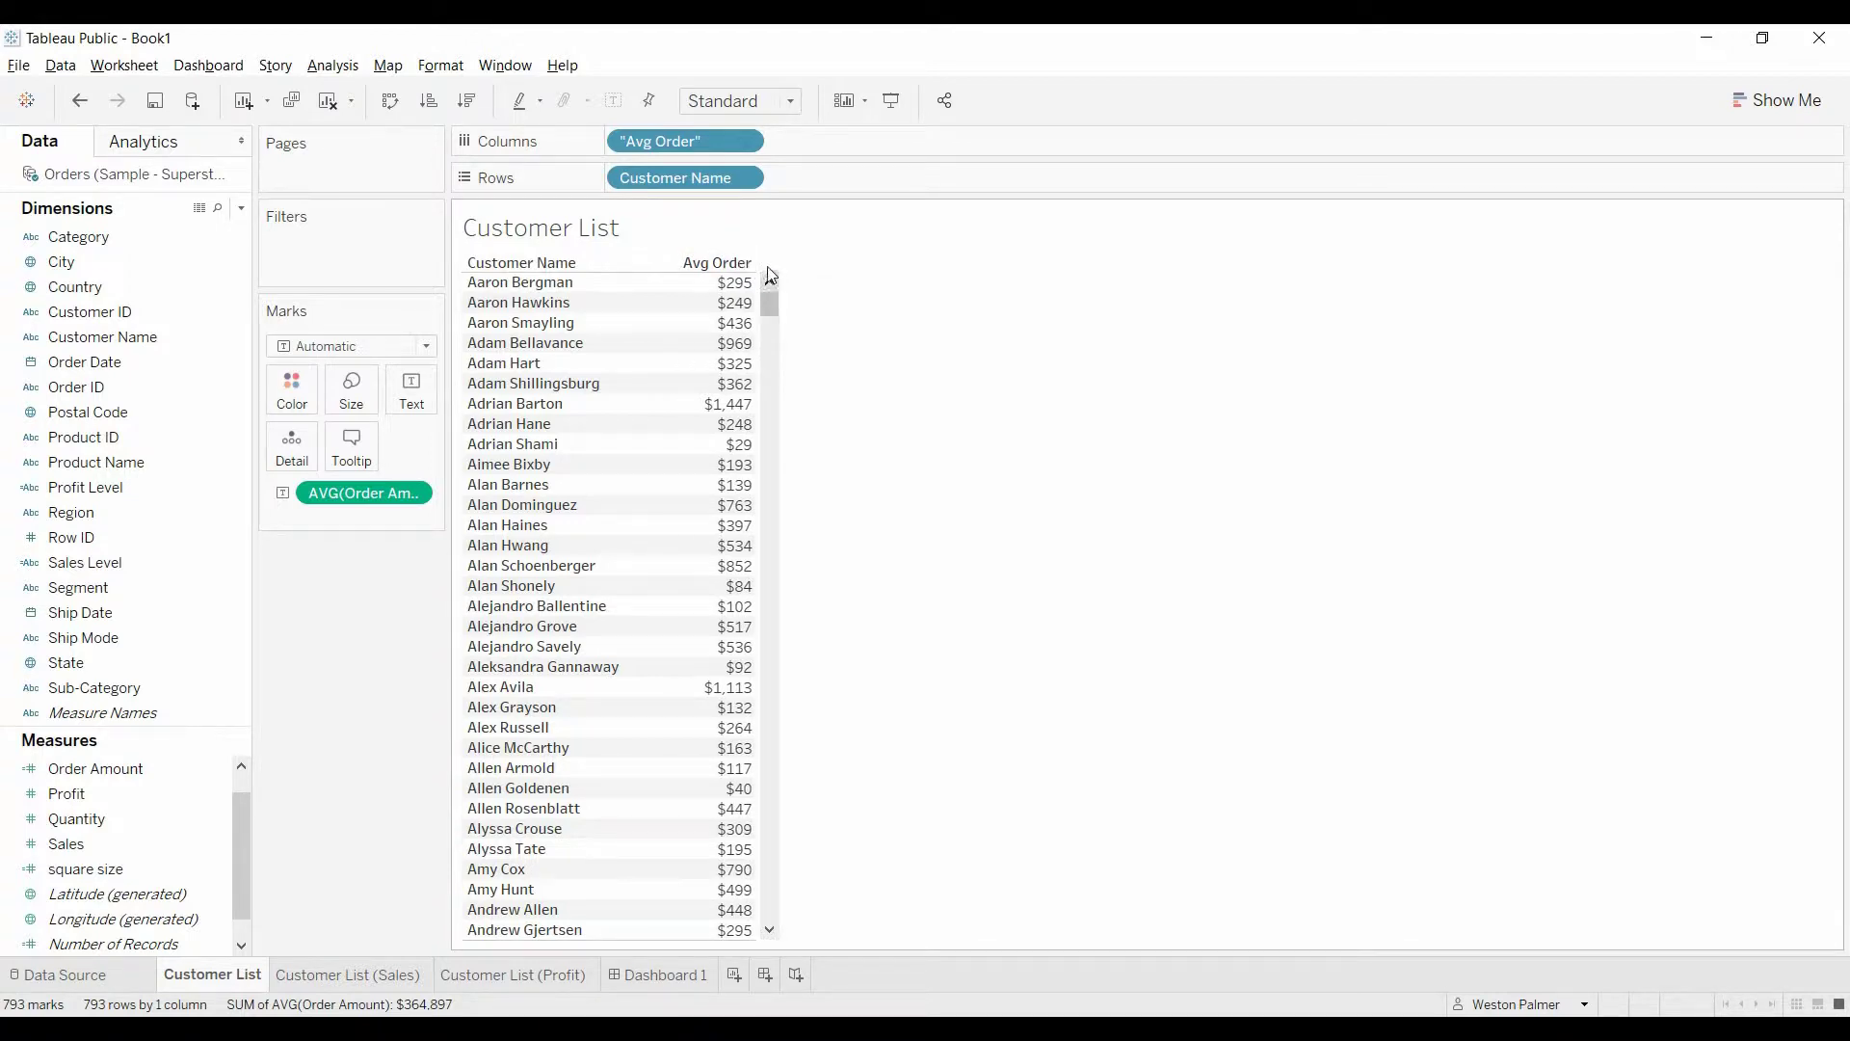
click(655, 975)
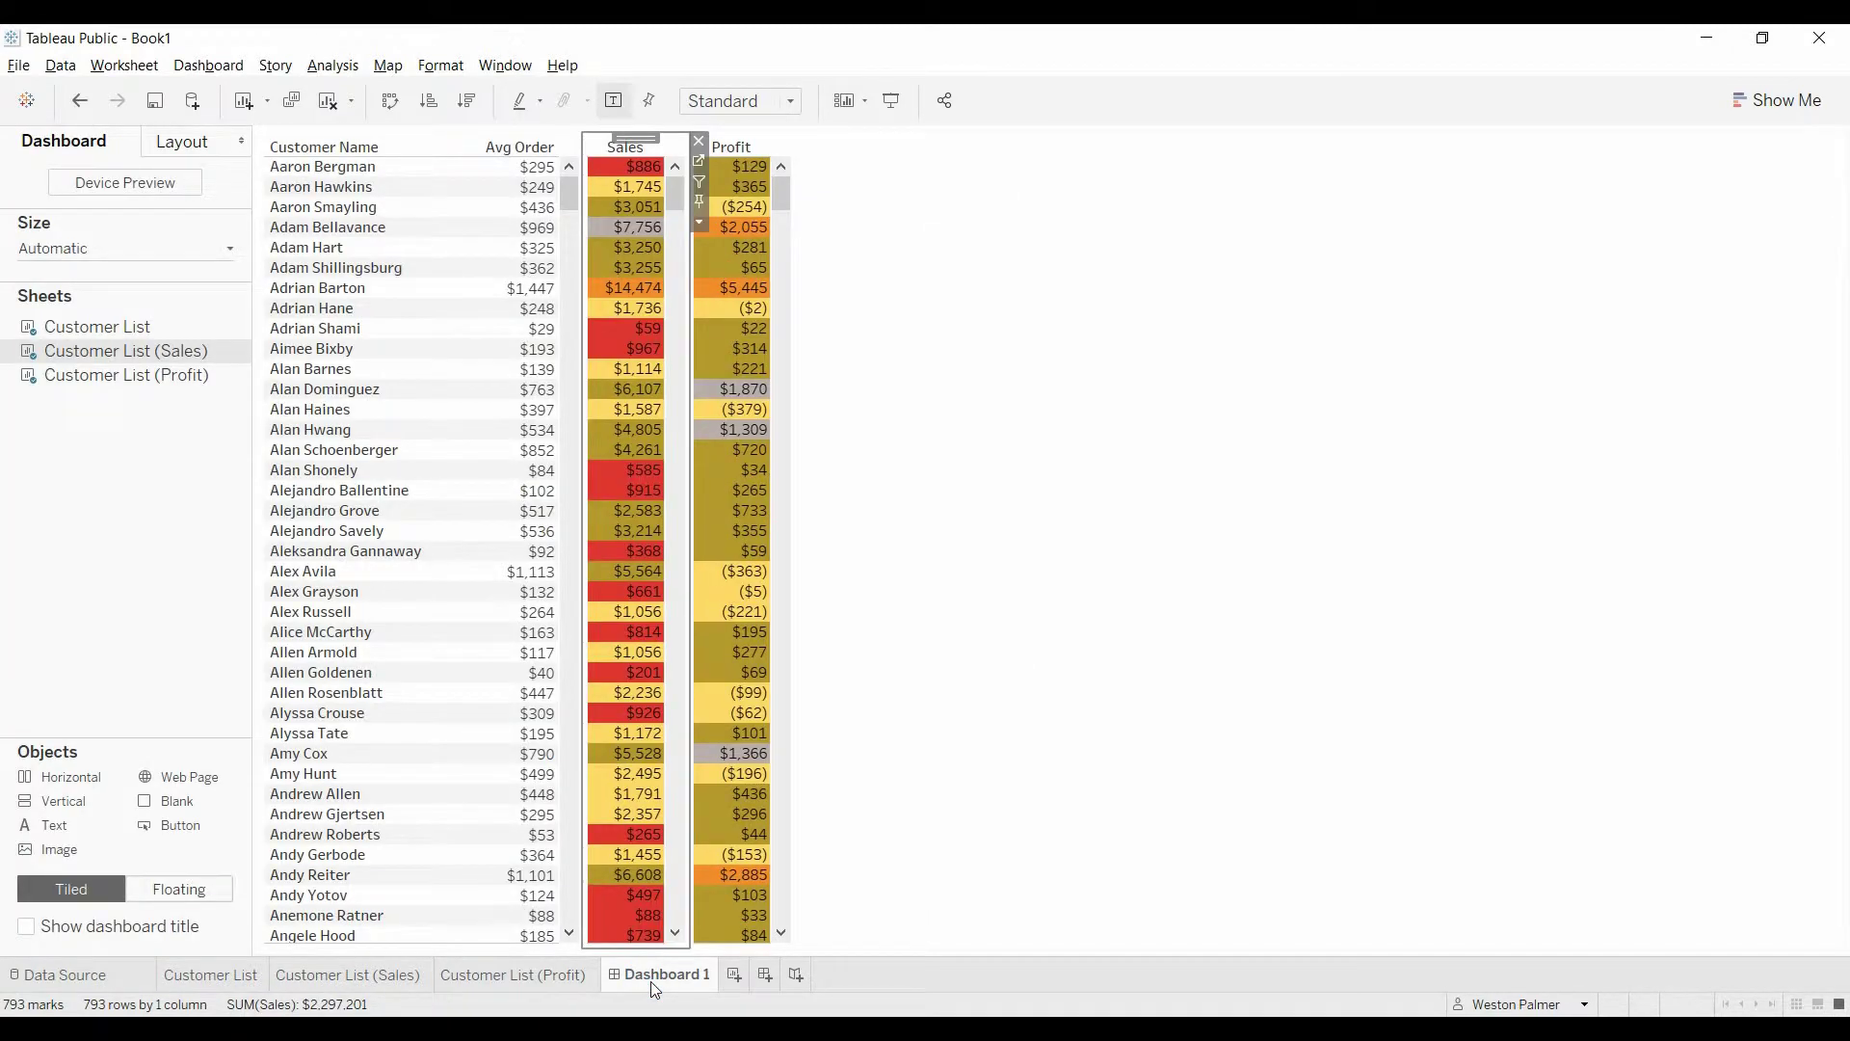
click(1031, 335)
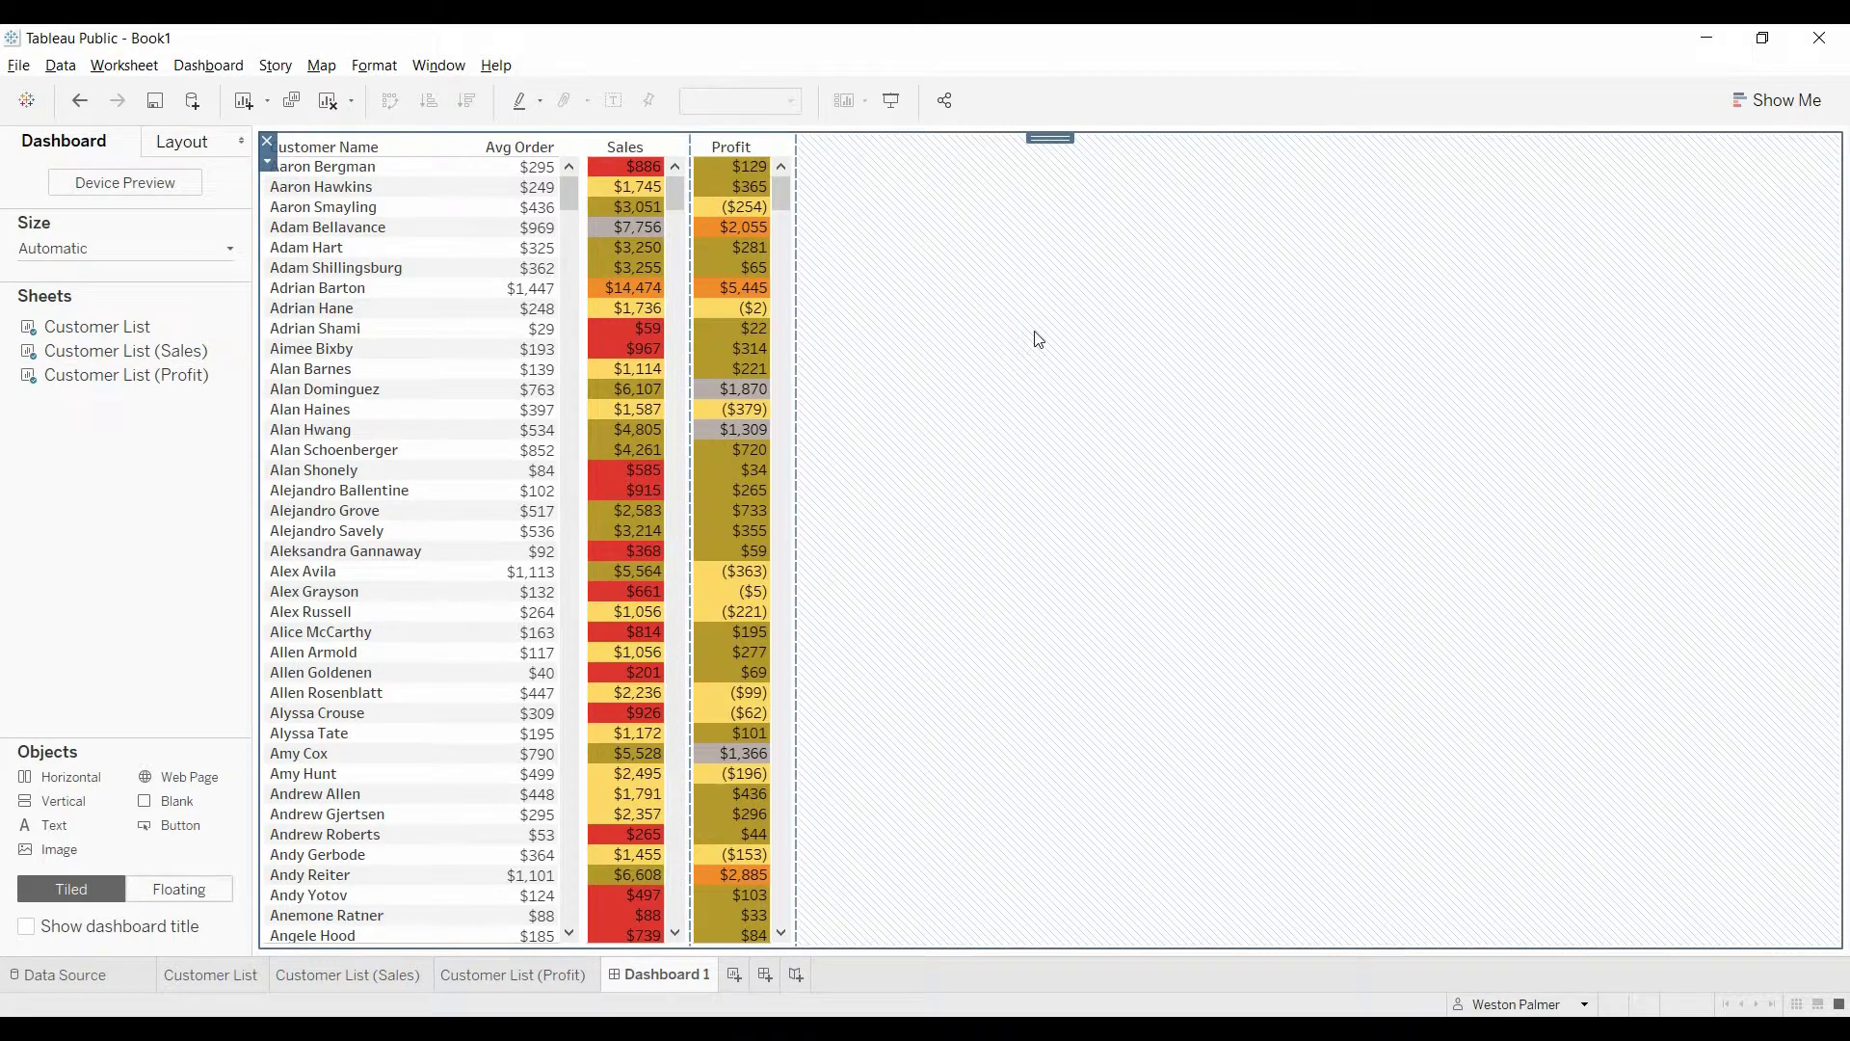
Select a customer in the dashboard's customer list, inspect the matching Sales and Profit cells, and clear the selection
click(334, 391)
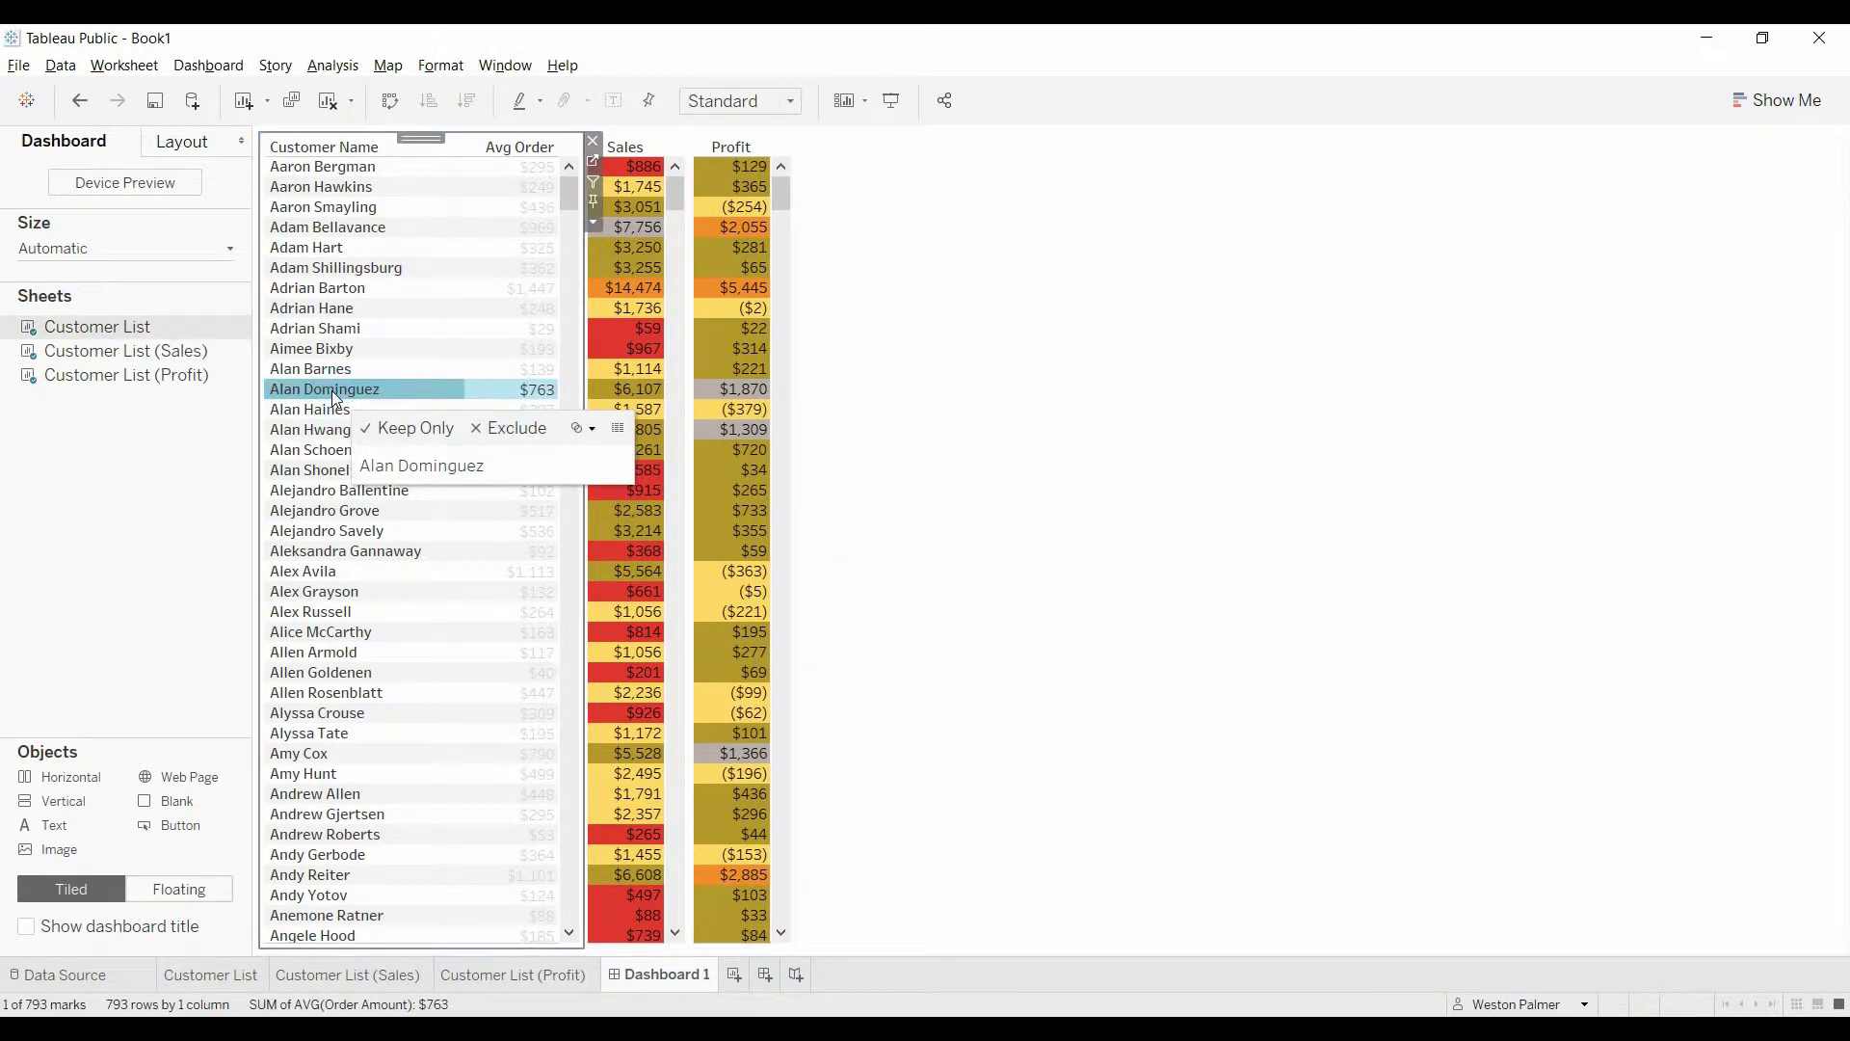
mouse_move(652, 400)
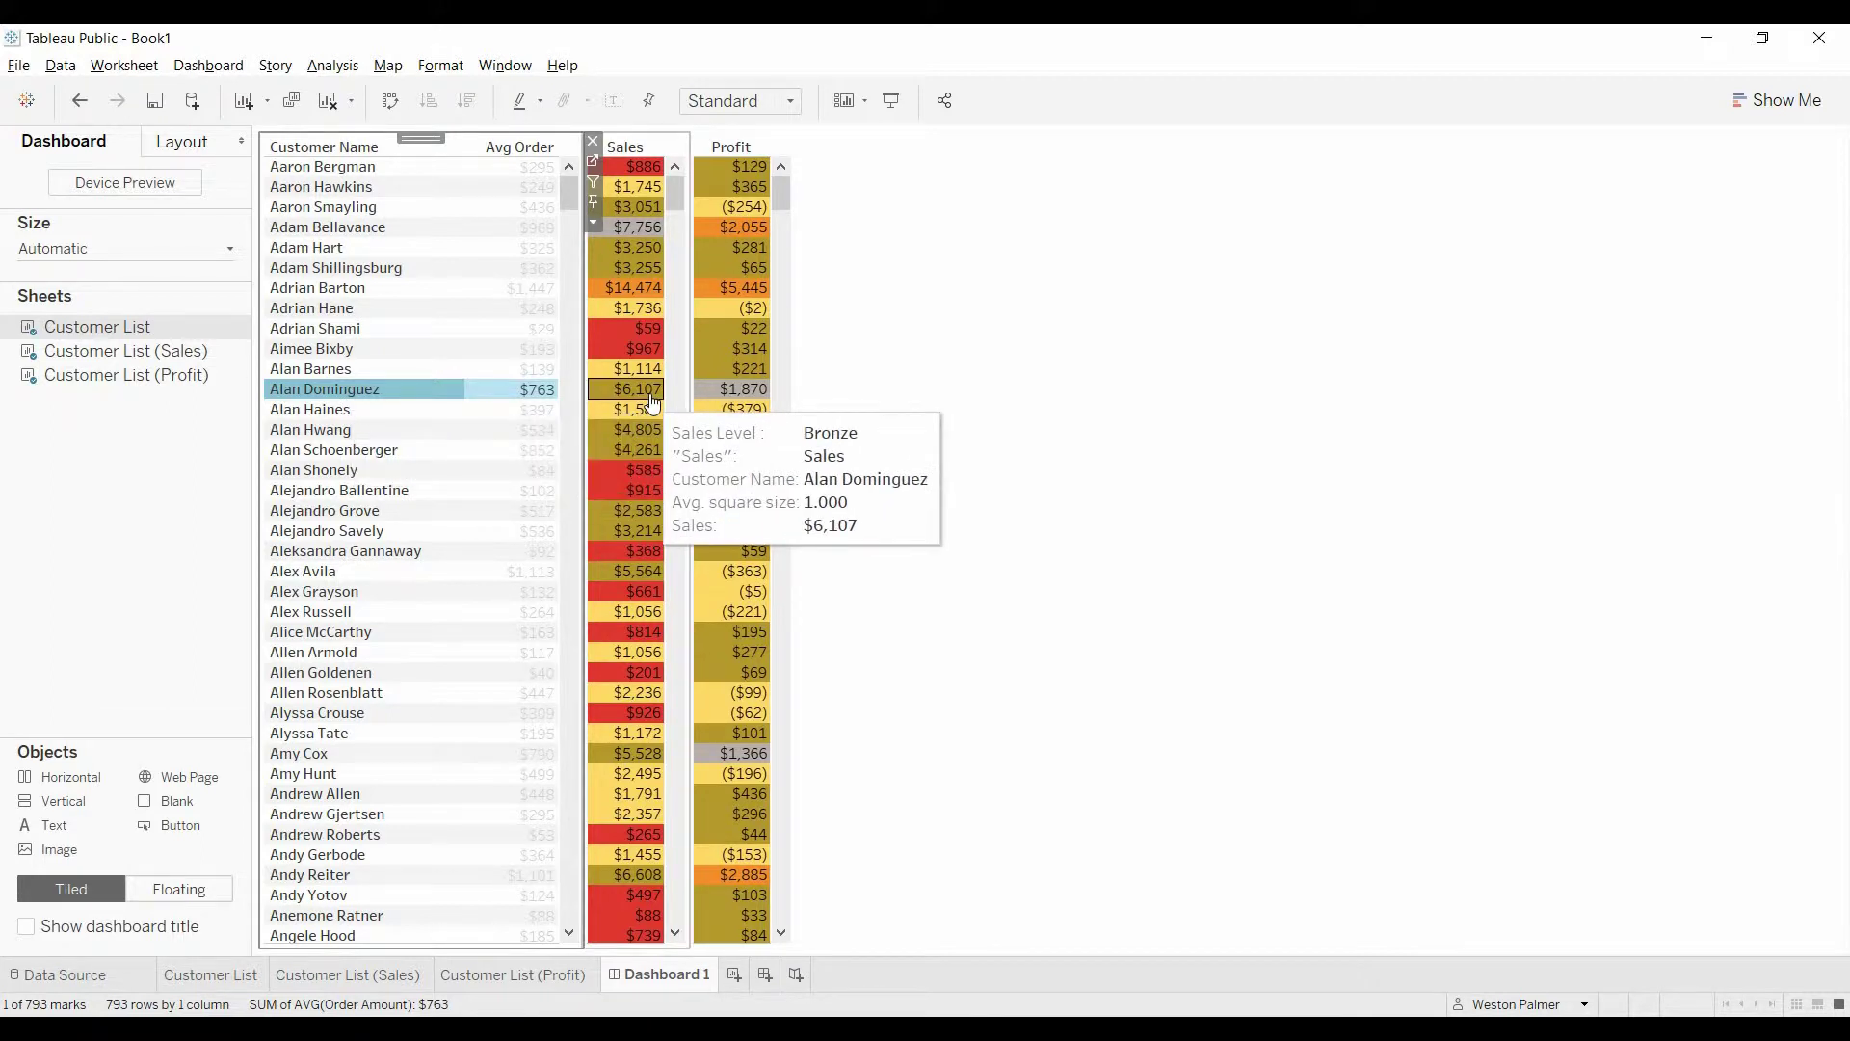
mouse_move(730, 400)
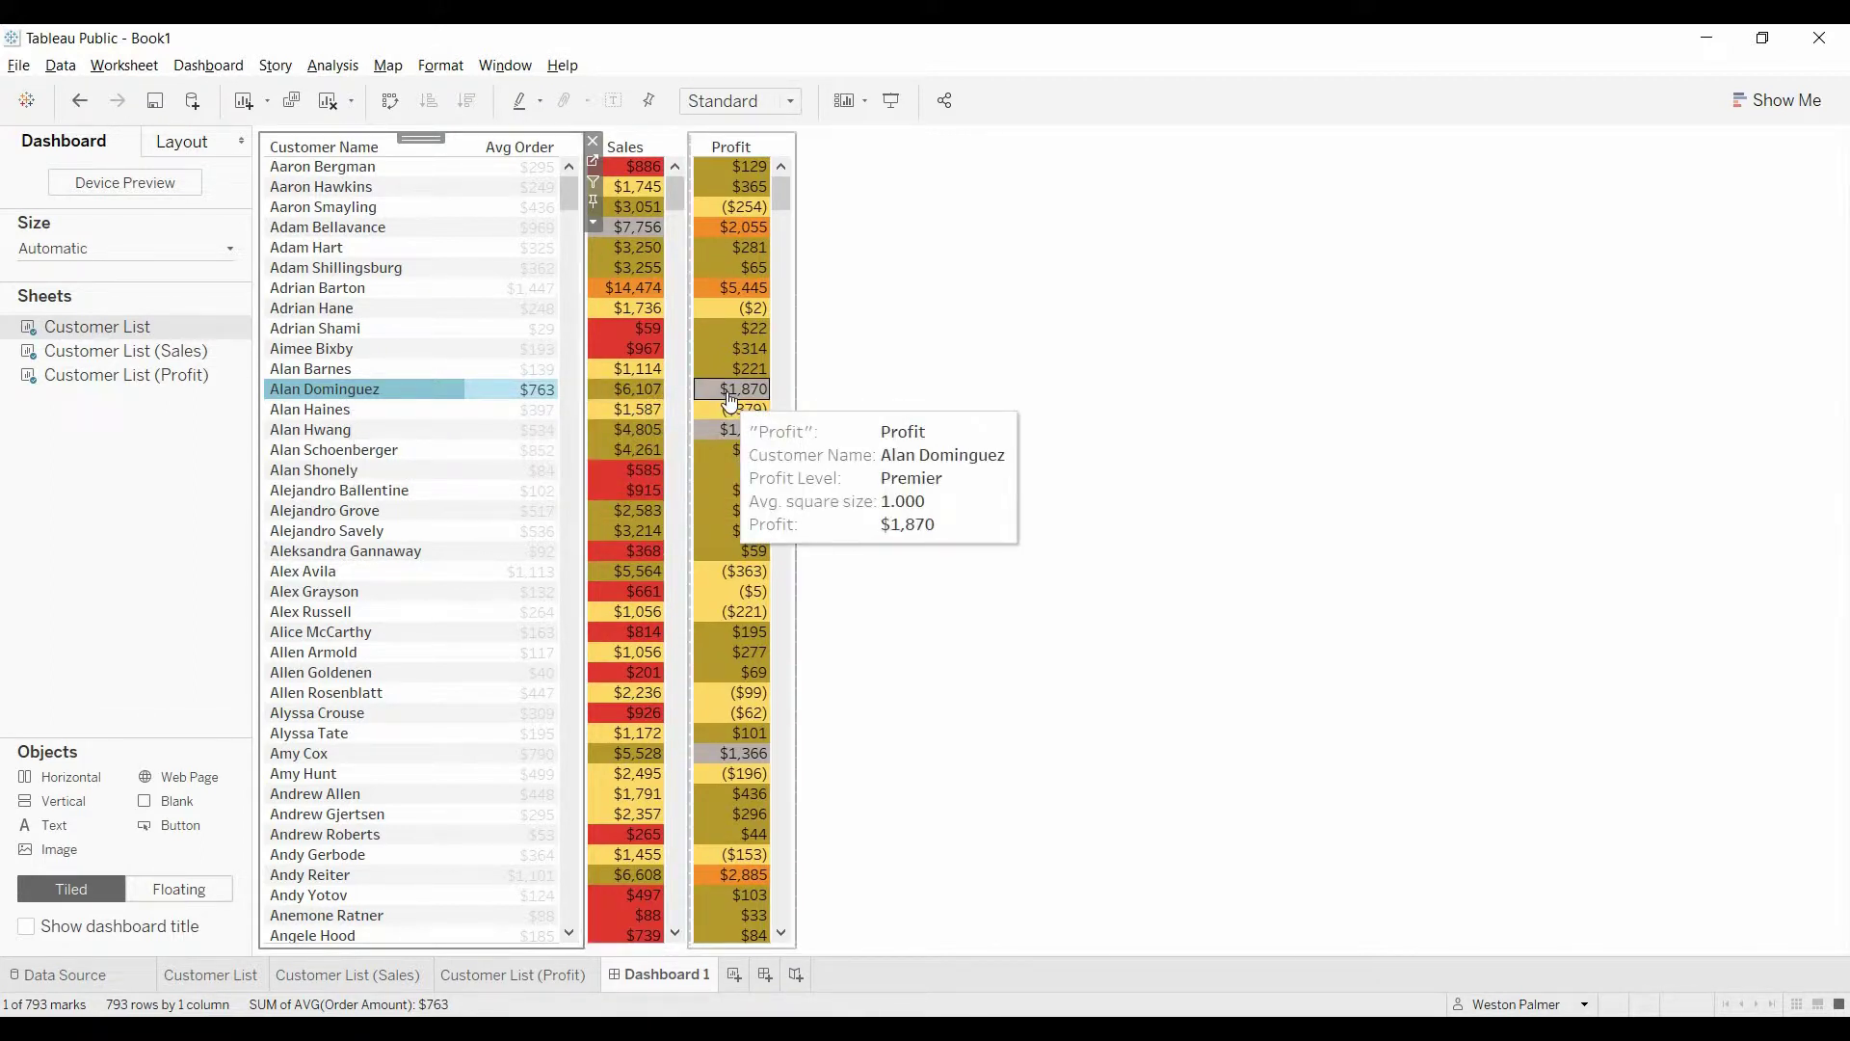
click(322, 389)
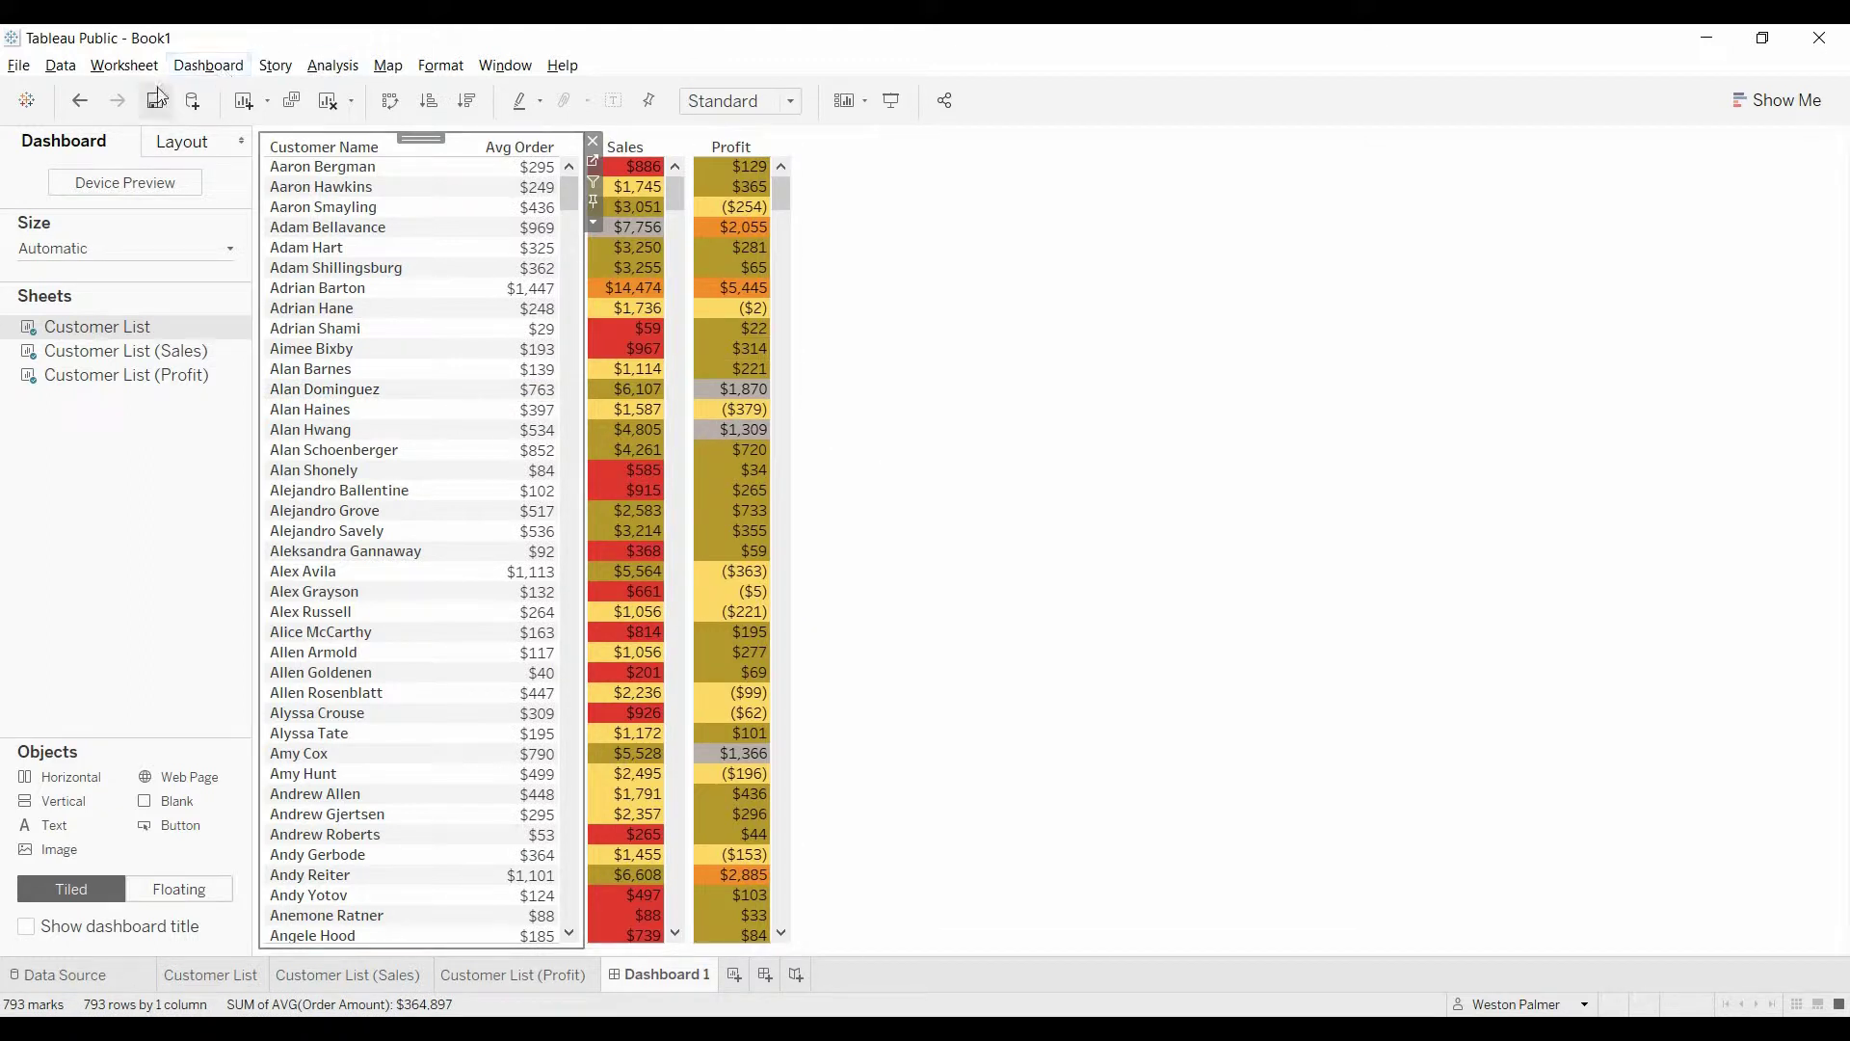
Add a dashboard highlight action named "All Highlight" that runs on select, with all three sheets as source and target and all fields highlighted
click(198, 65)
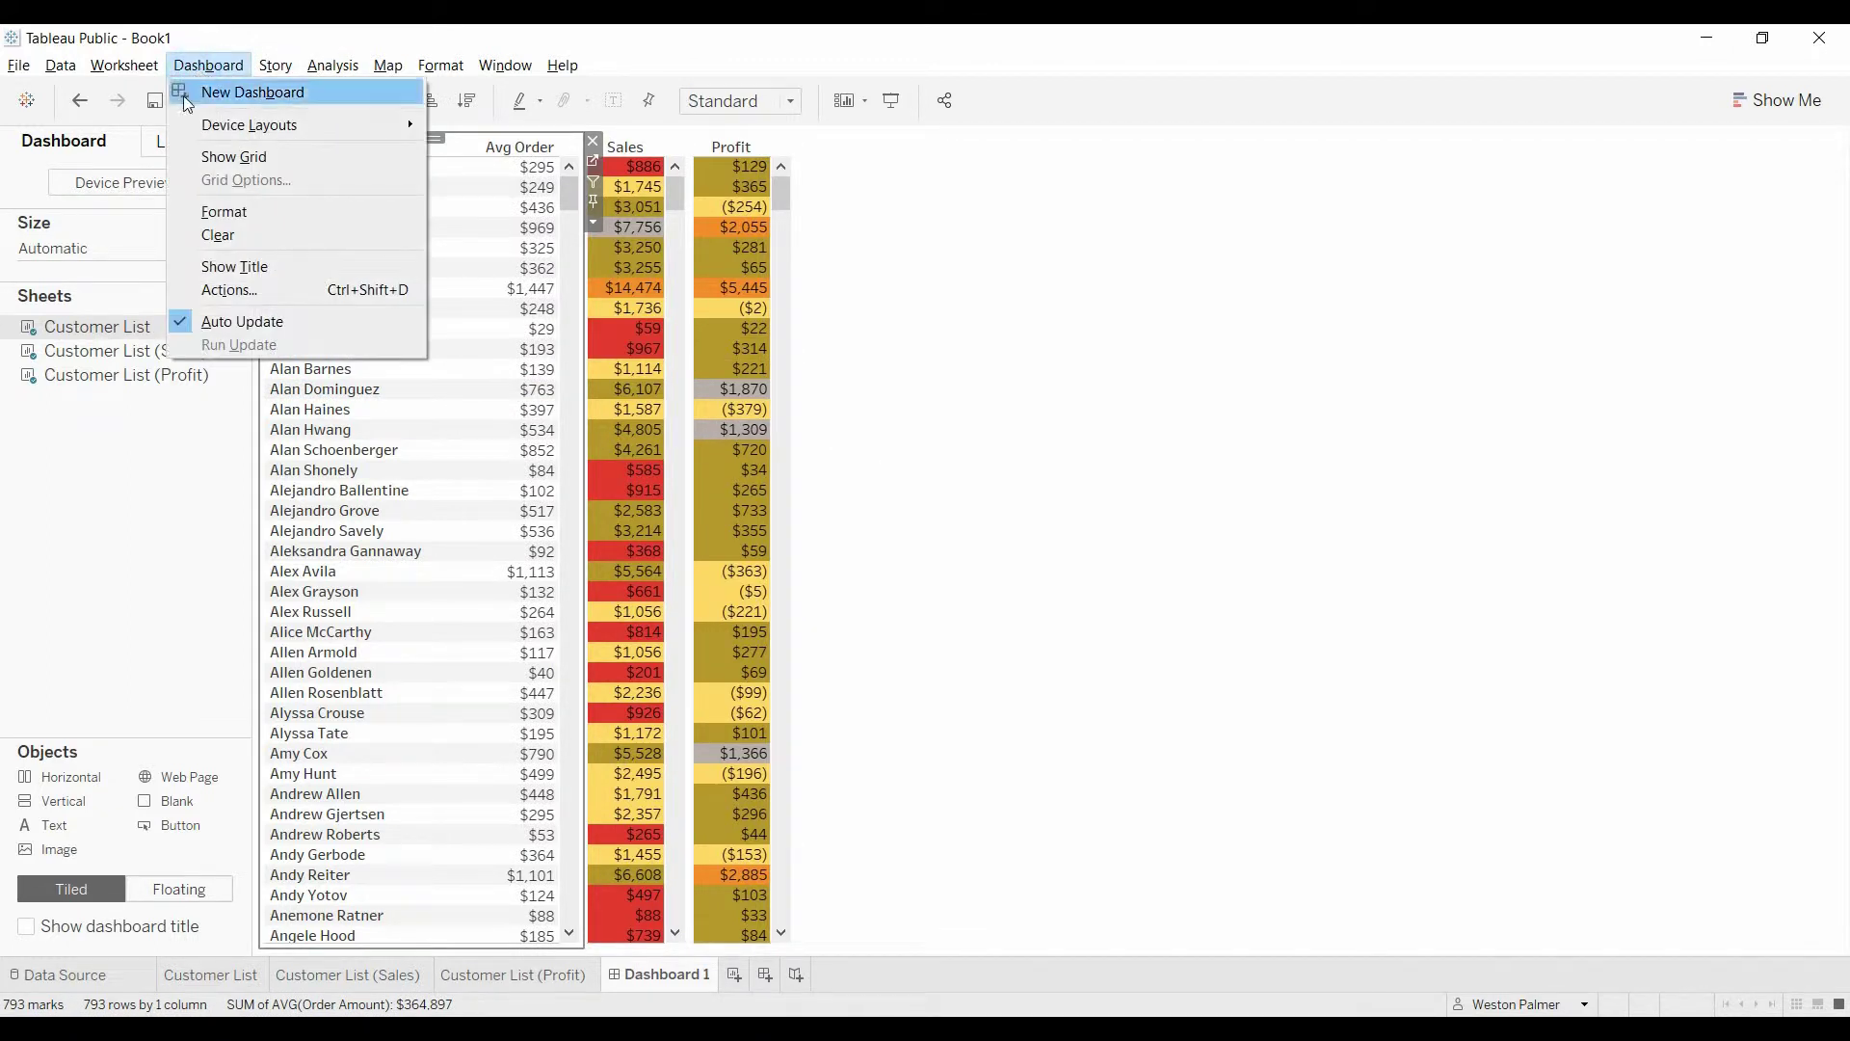
click(266, 289)
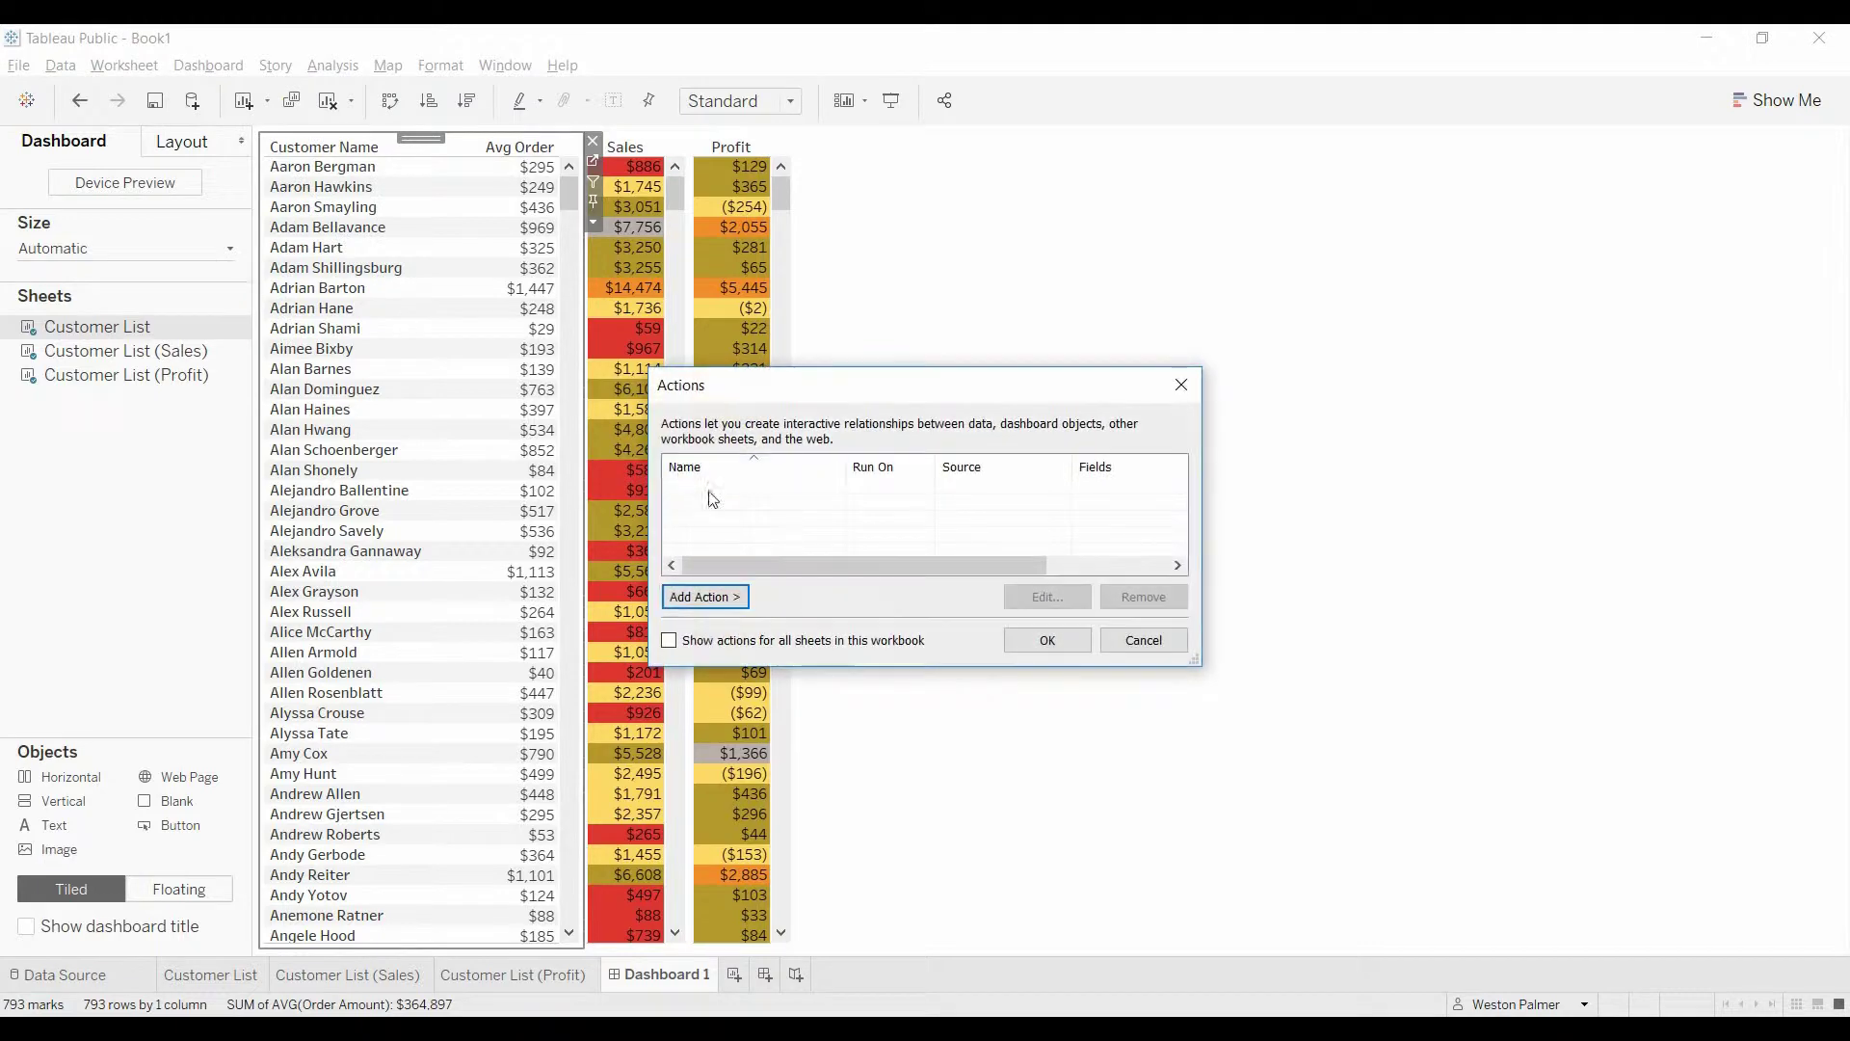
click(715, 598)
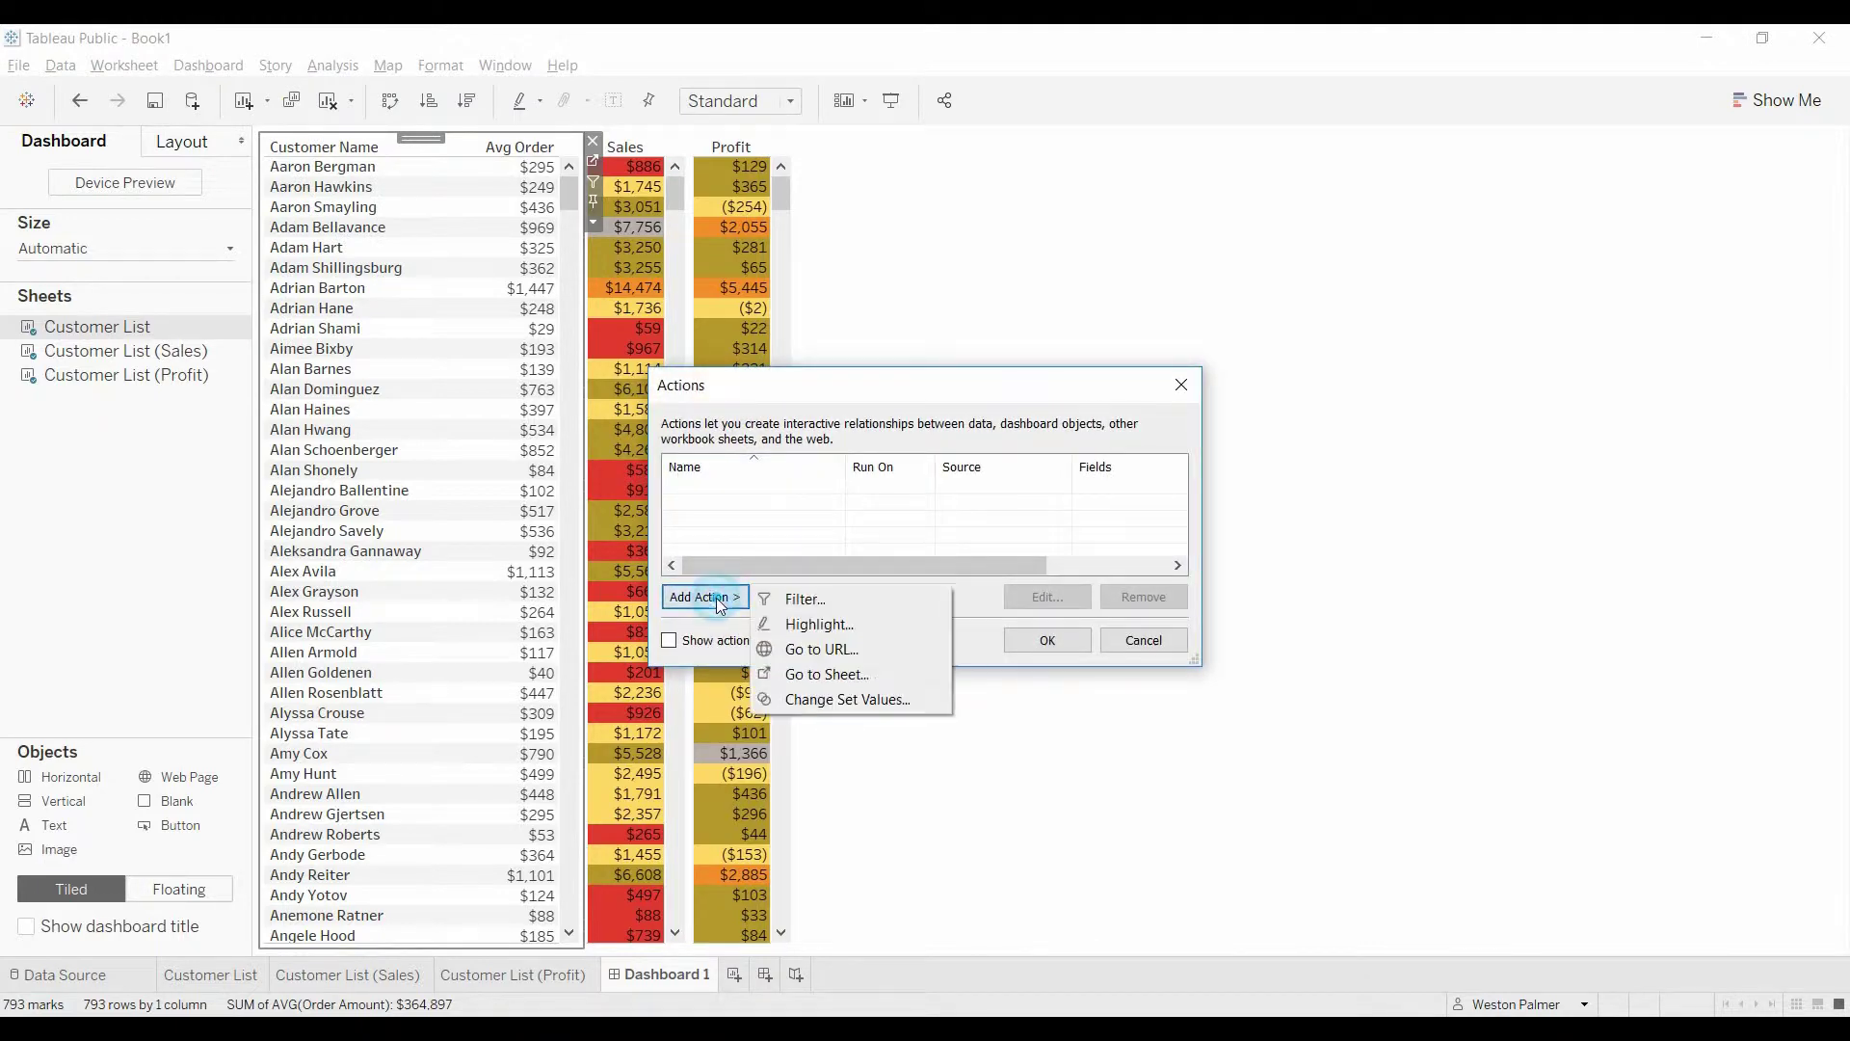
click(822, 620)
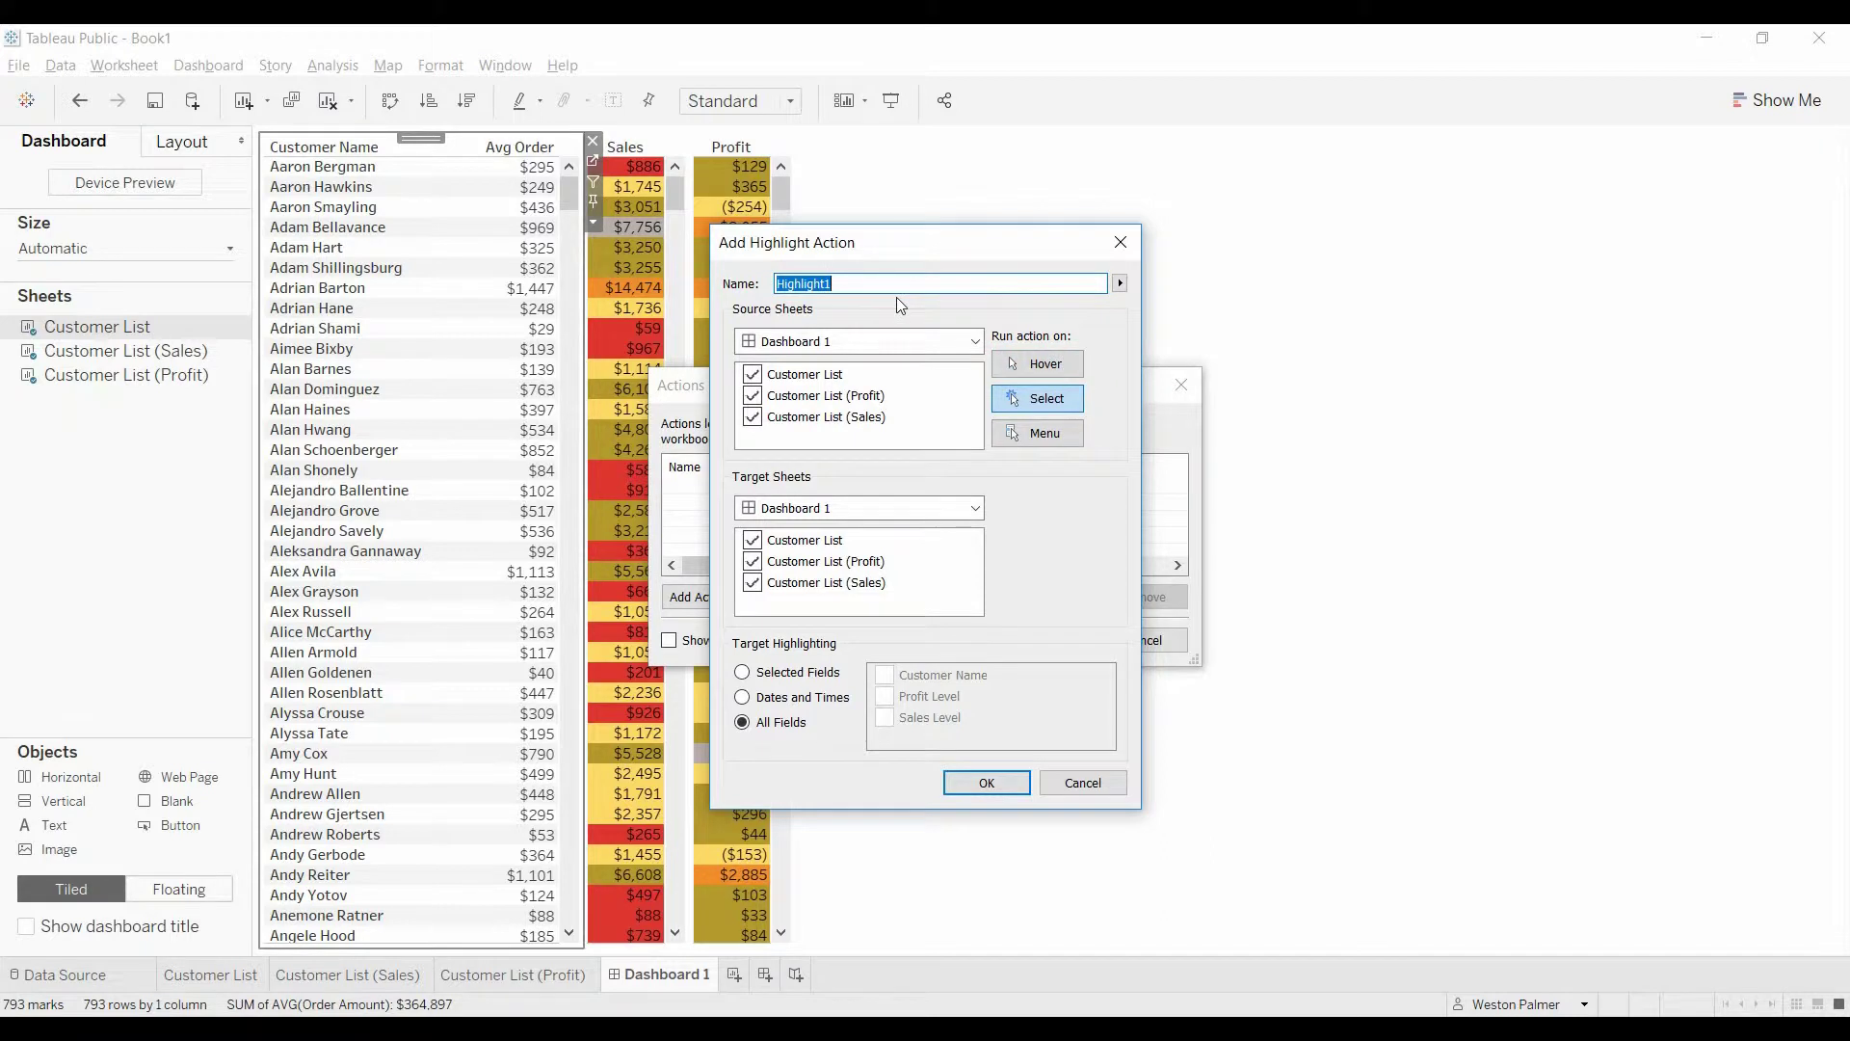
text(All Highlight)
click(985, 782)
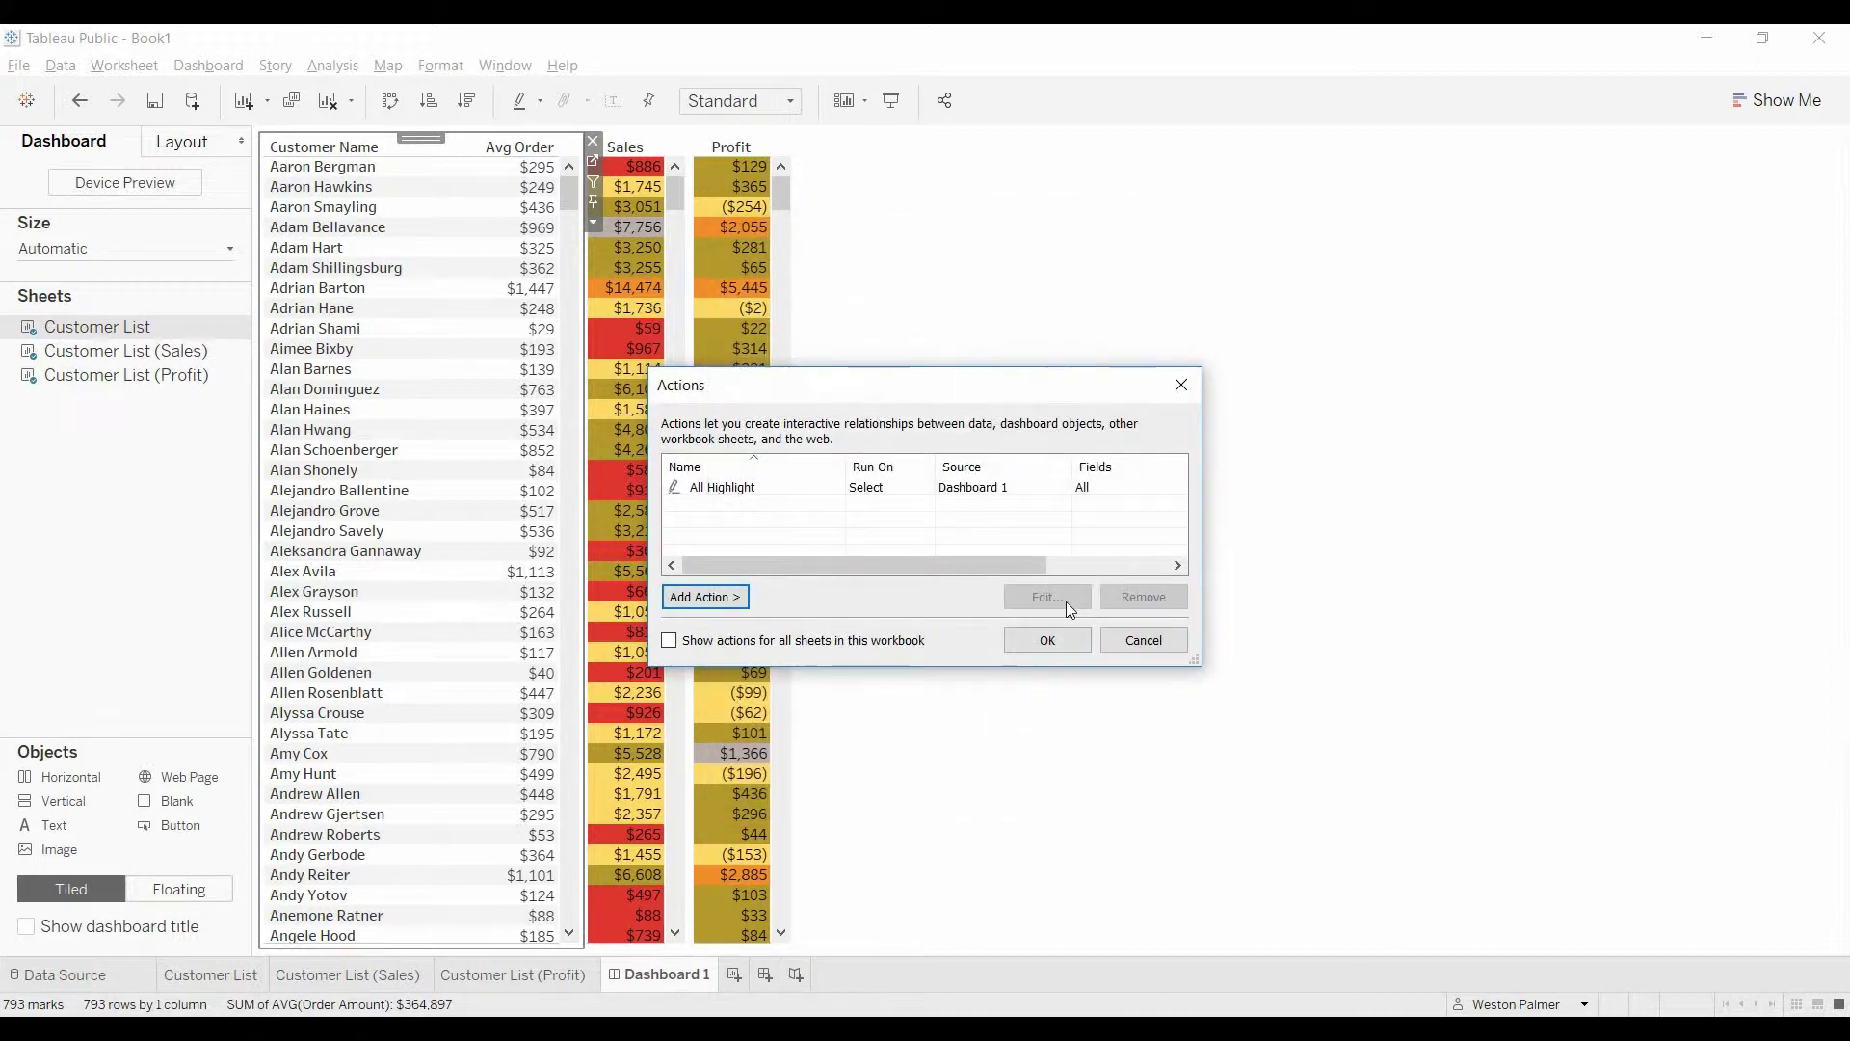
click(1050, 639)
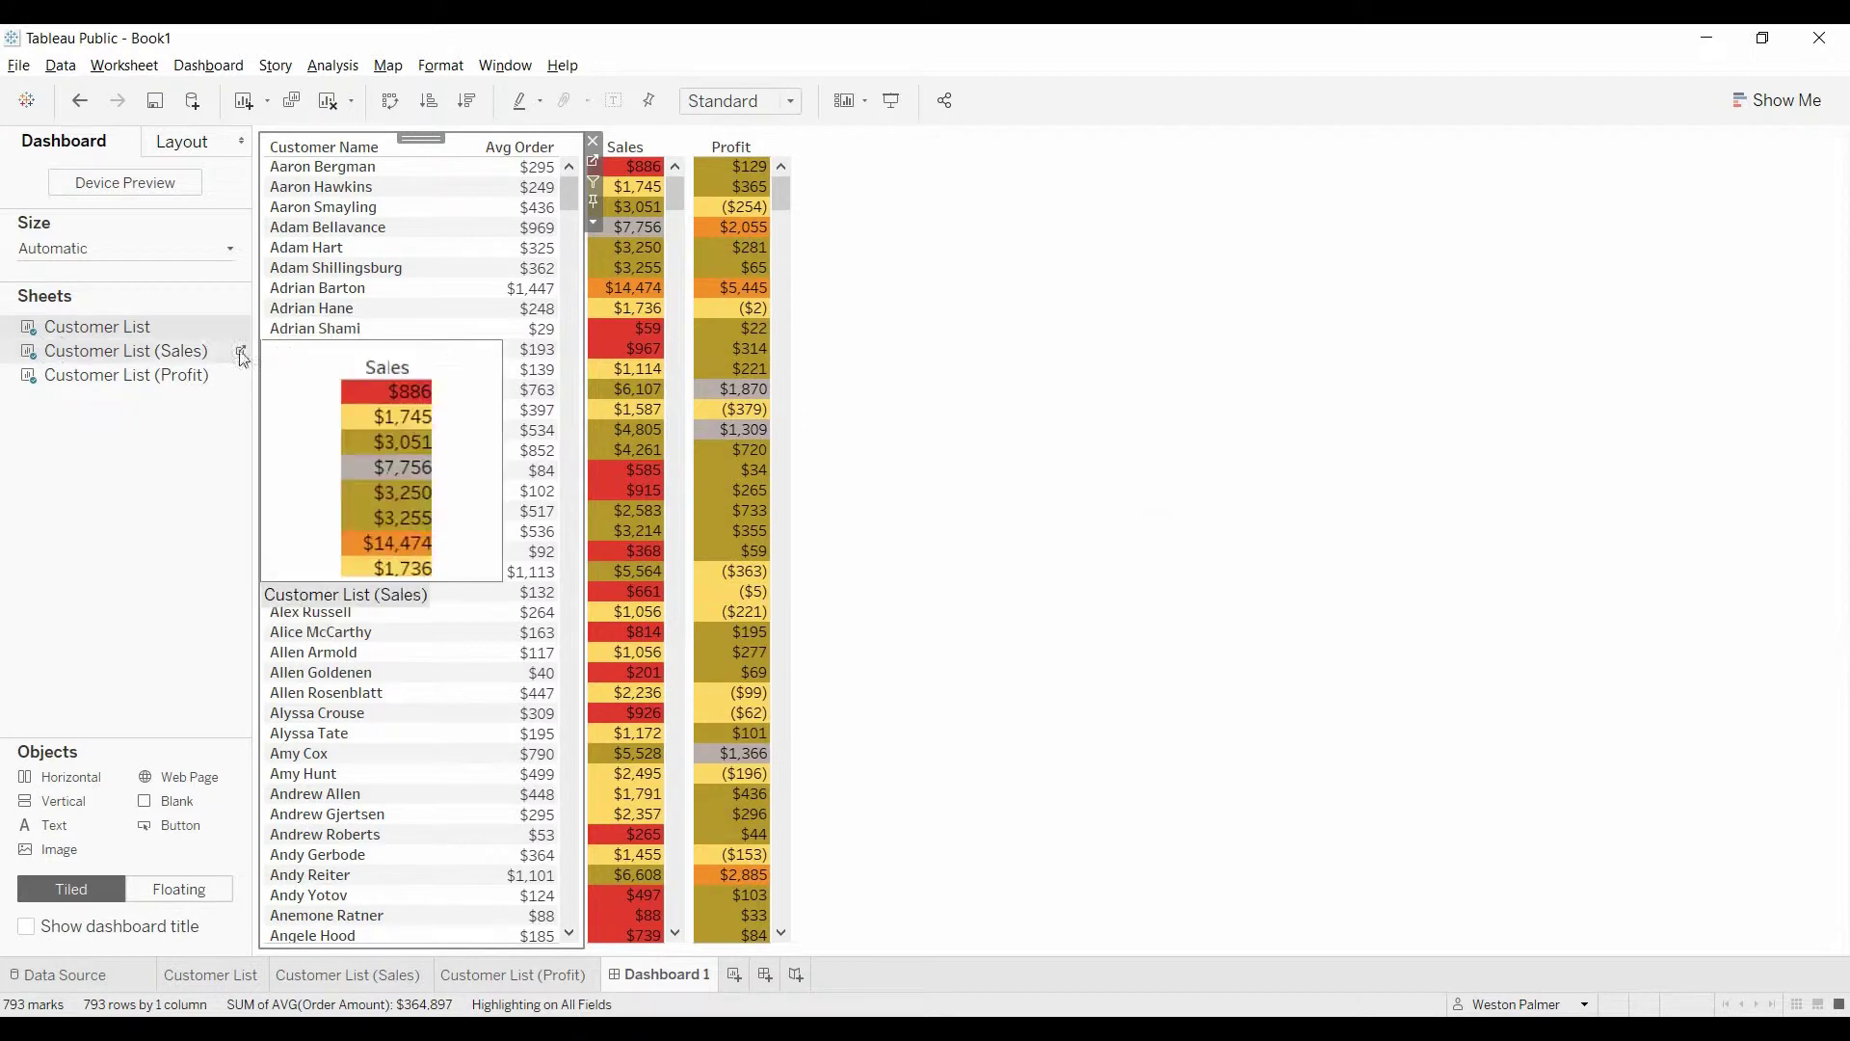
Test the highlight action by selecting two different customers, inspecting the matching Sales and Profit cells, and clearing the selection
click(340, 328)
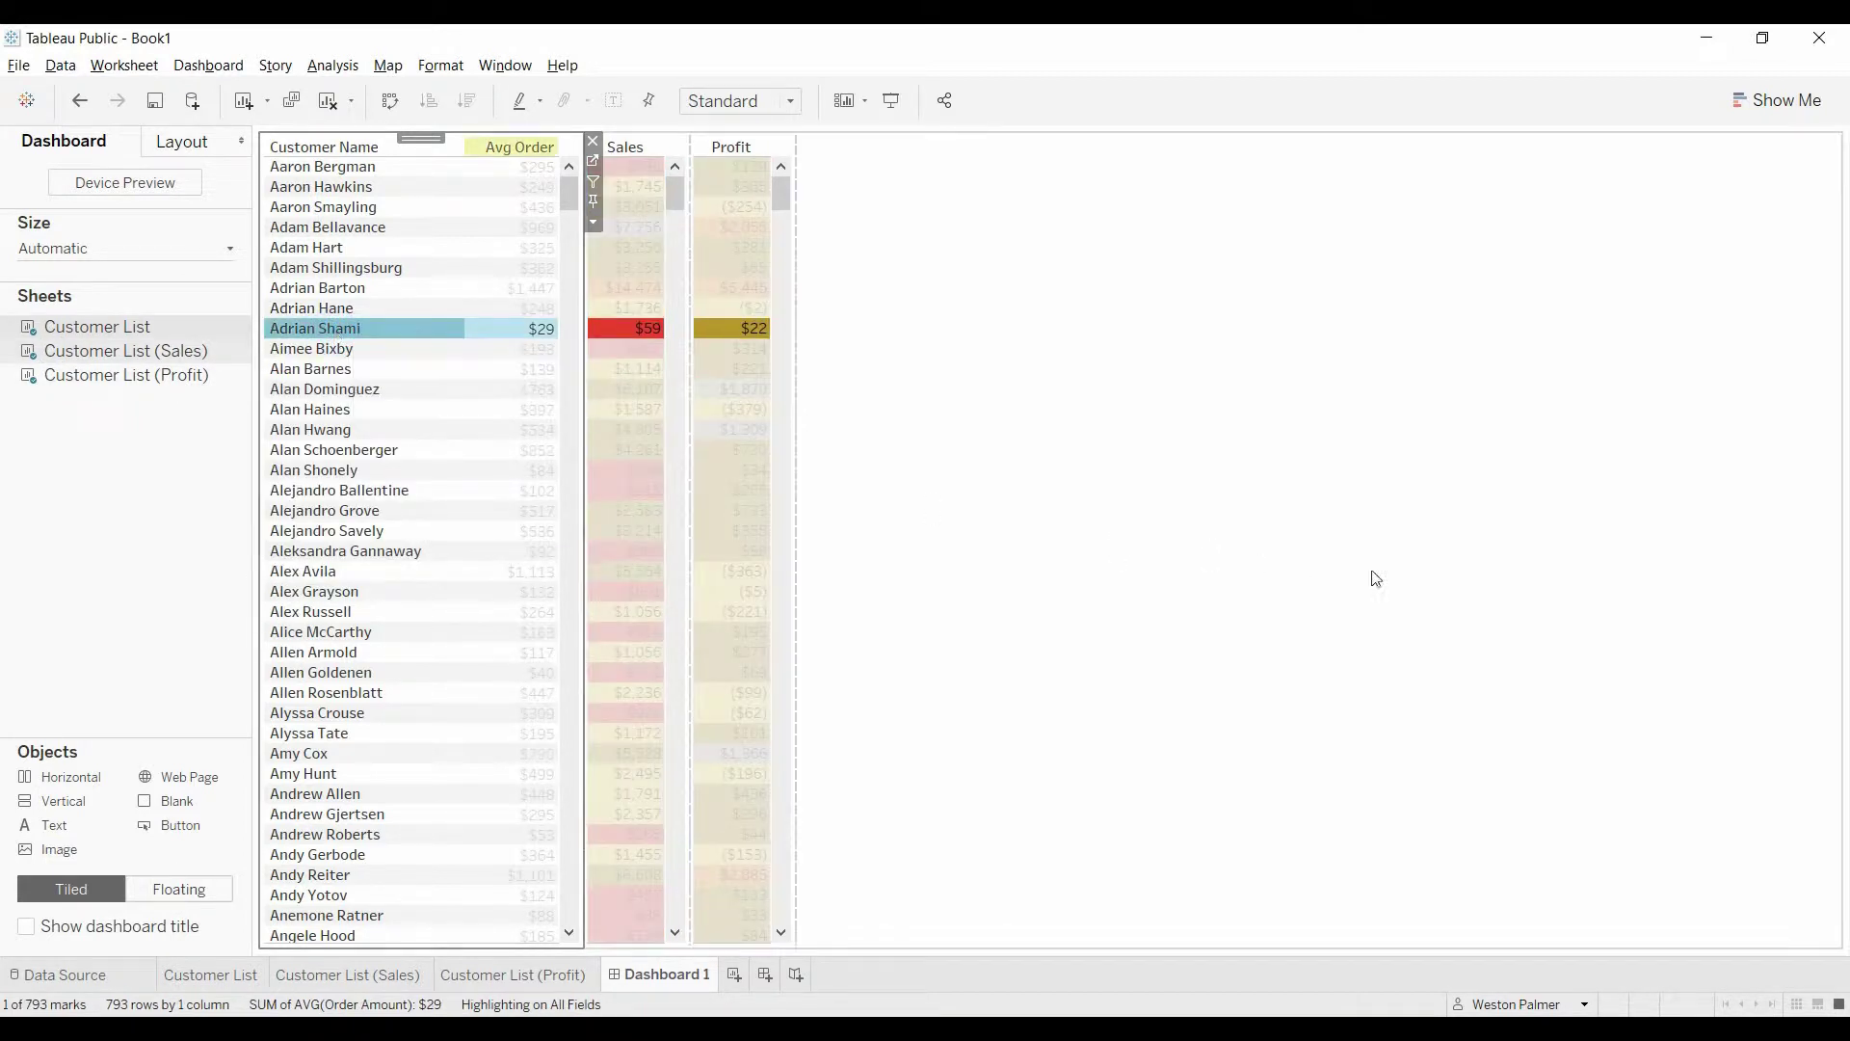
click(323, 328)
click(338, 679)
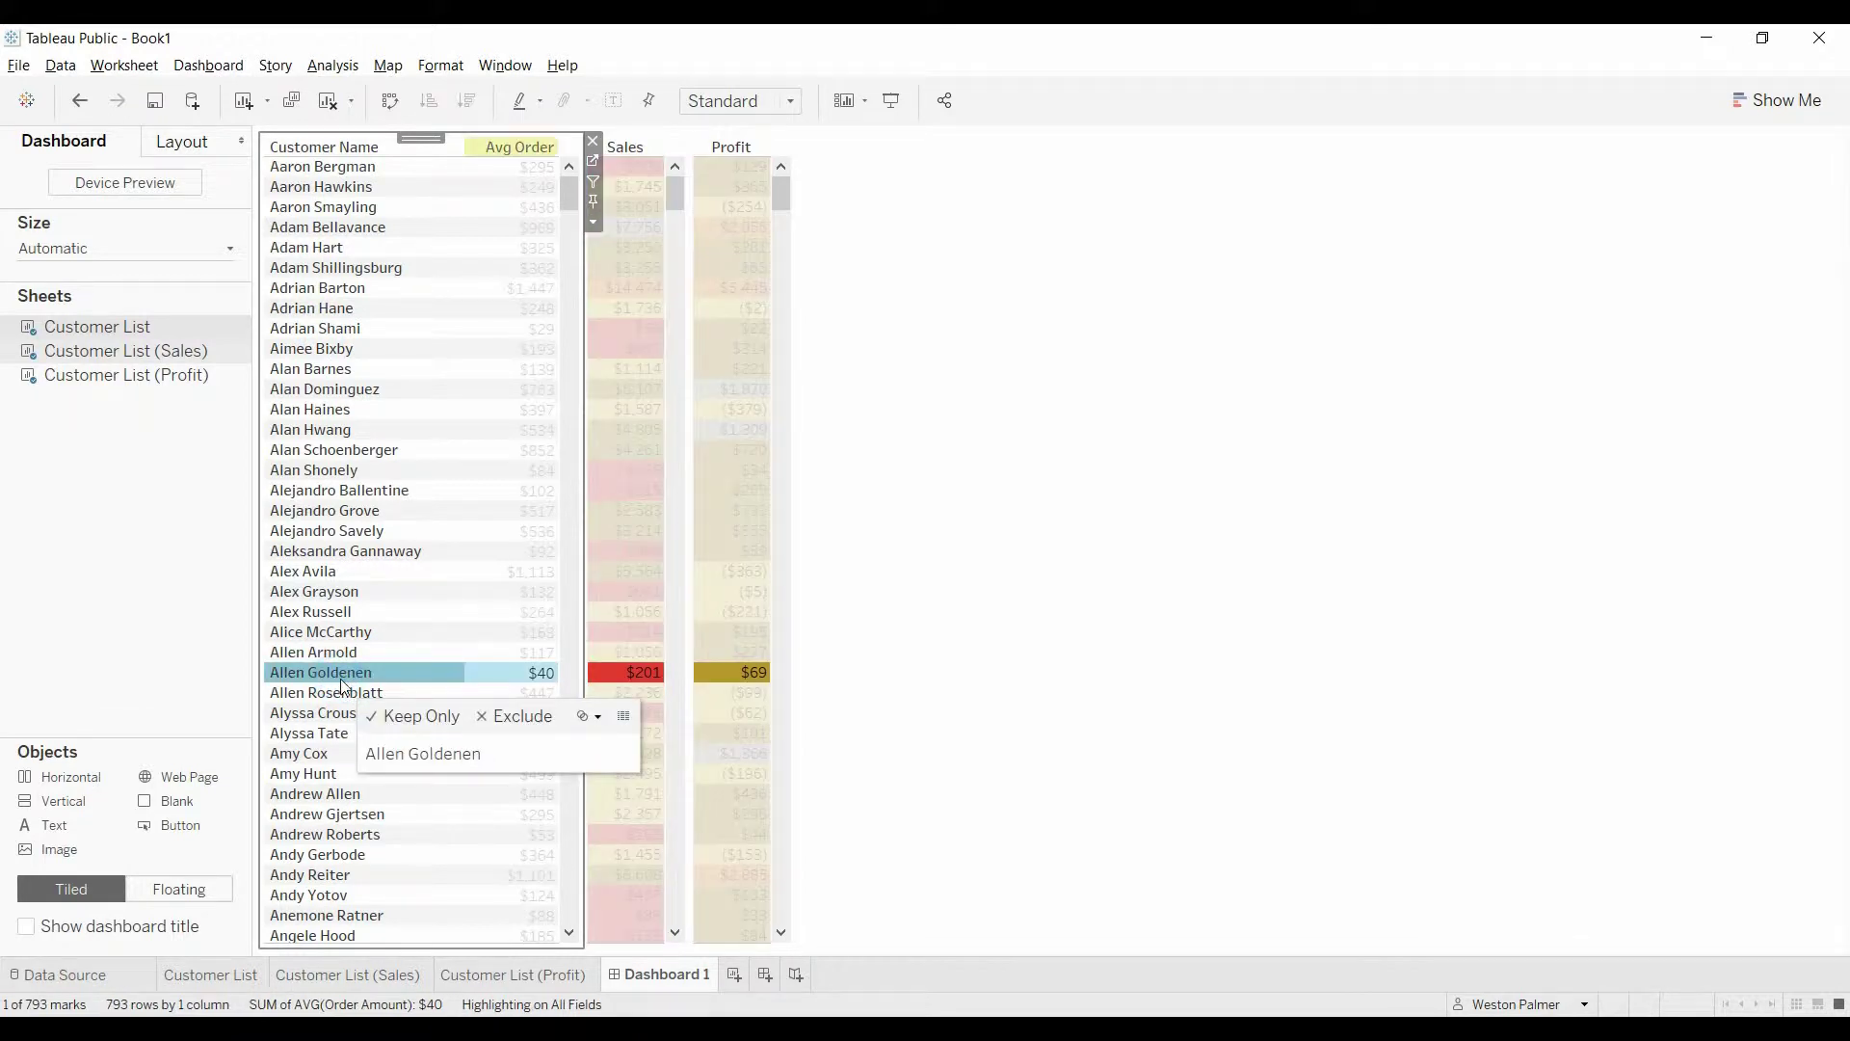
mouse_move(757, 679)
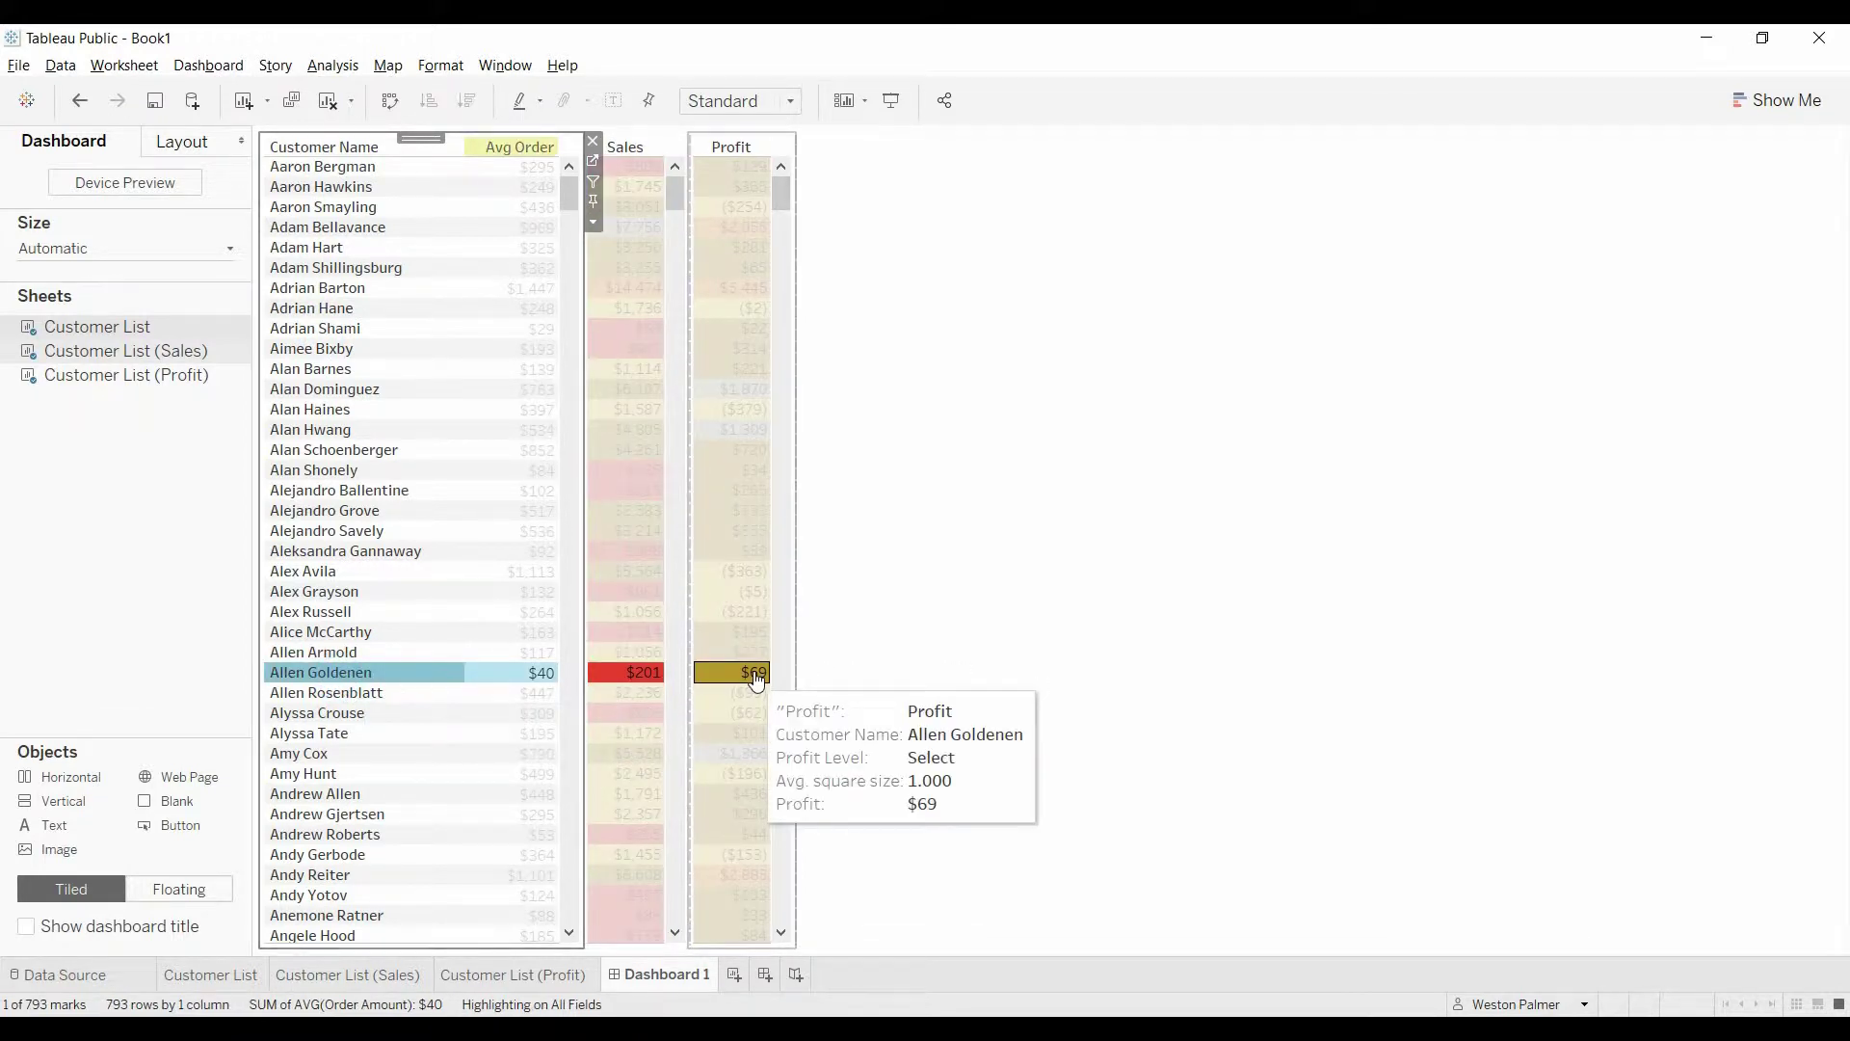
mouse_move(661, 675)
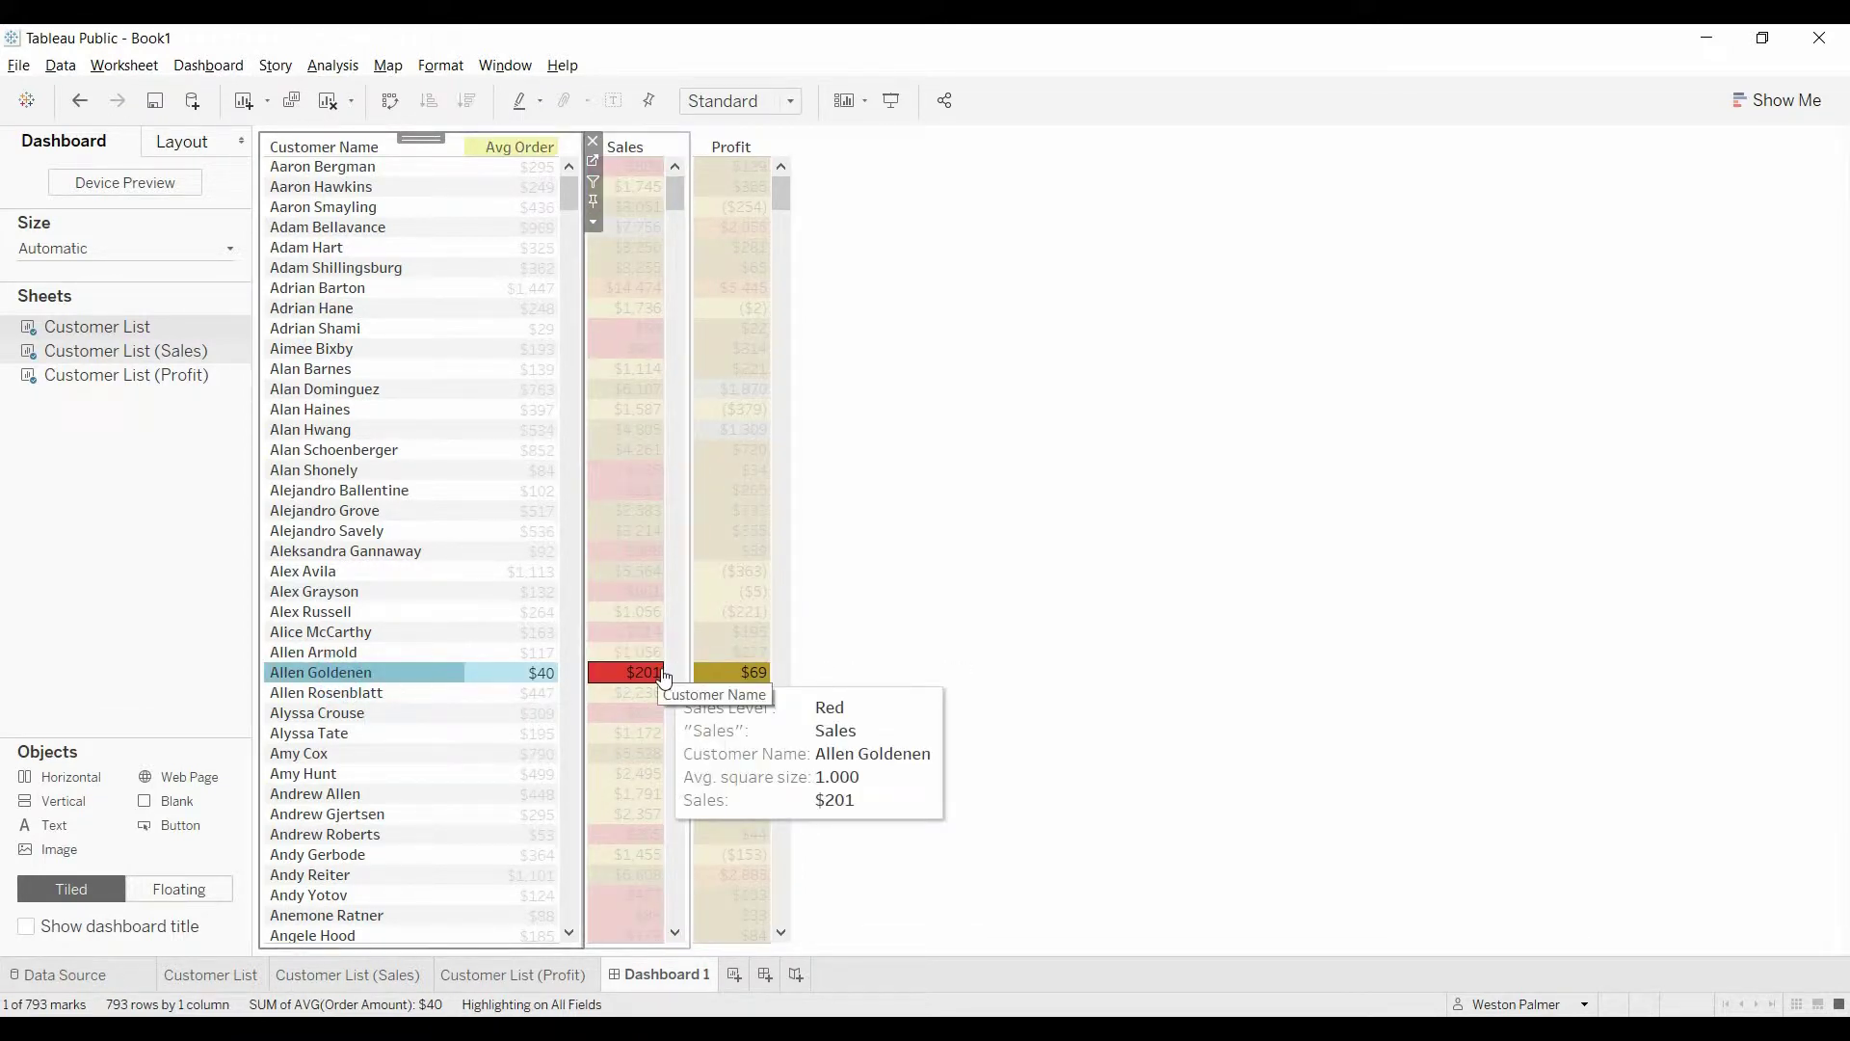
click(281, 672)
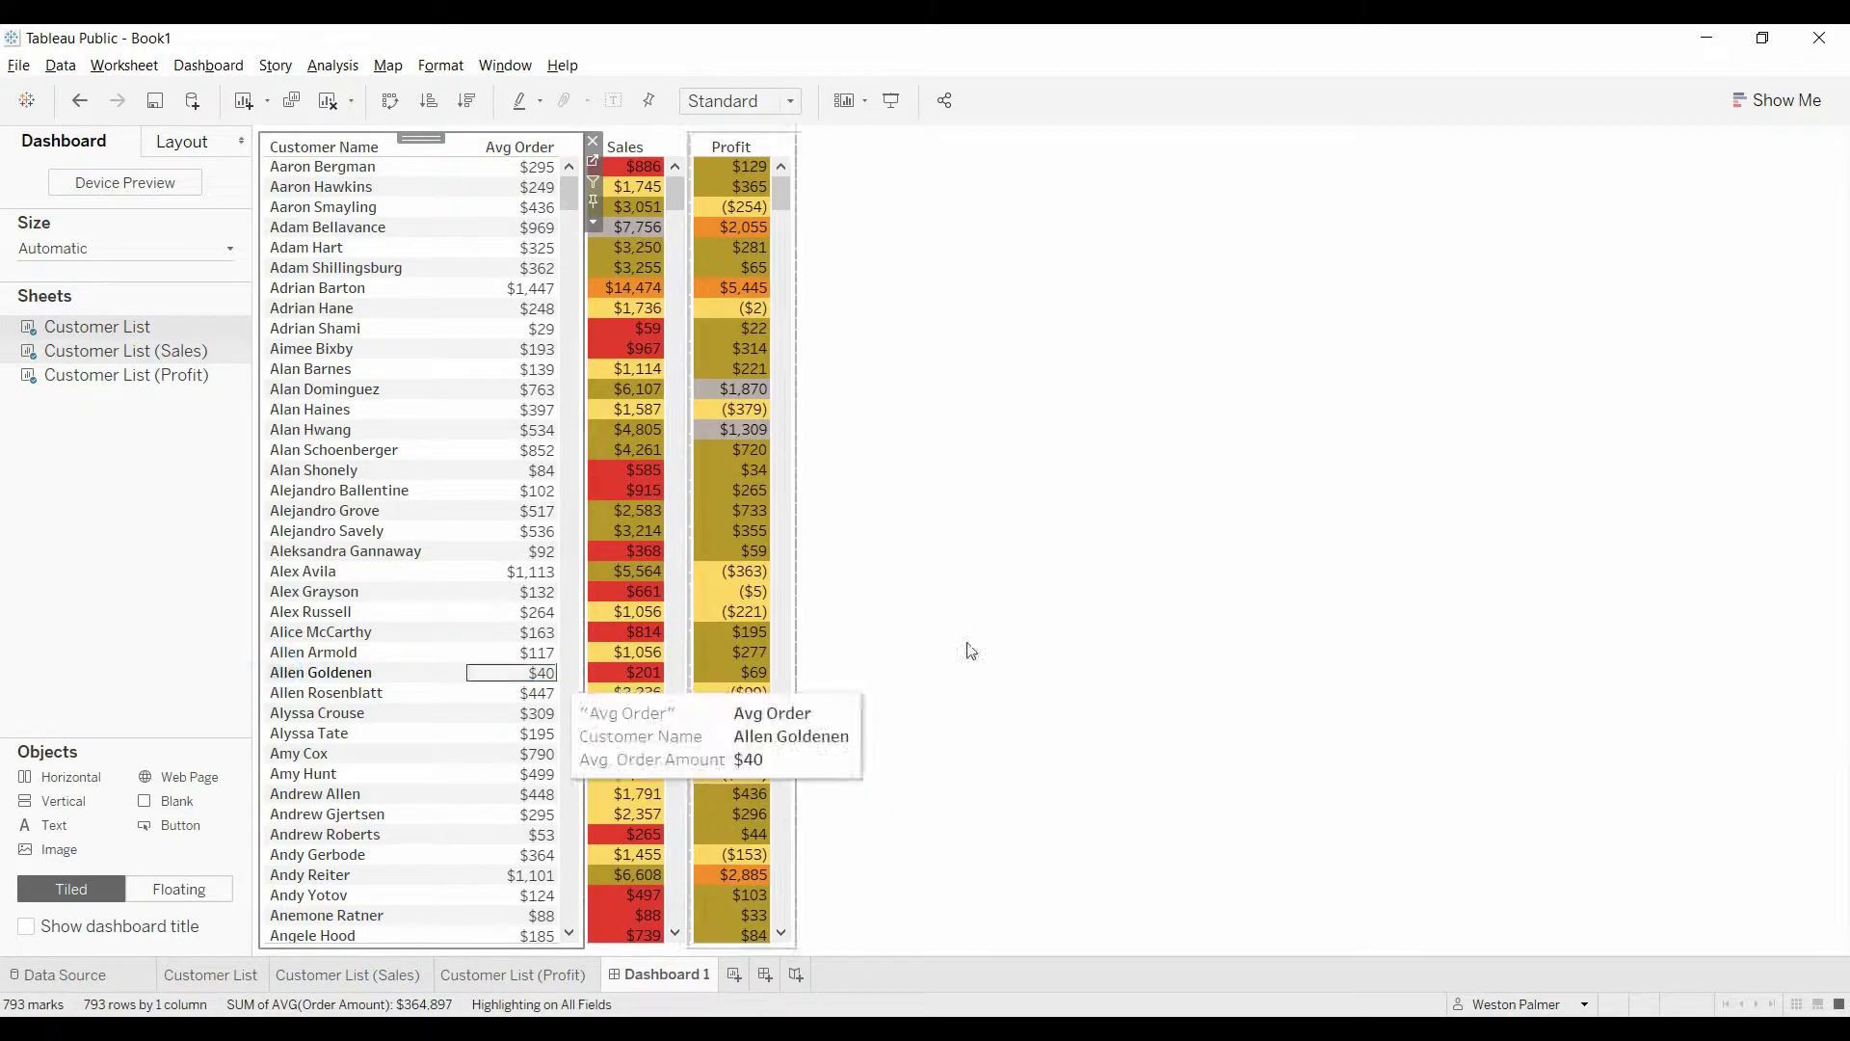
click(970, 651)
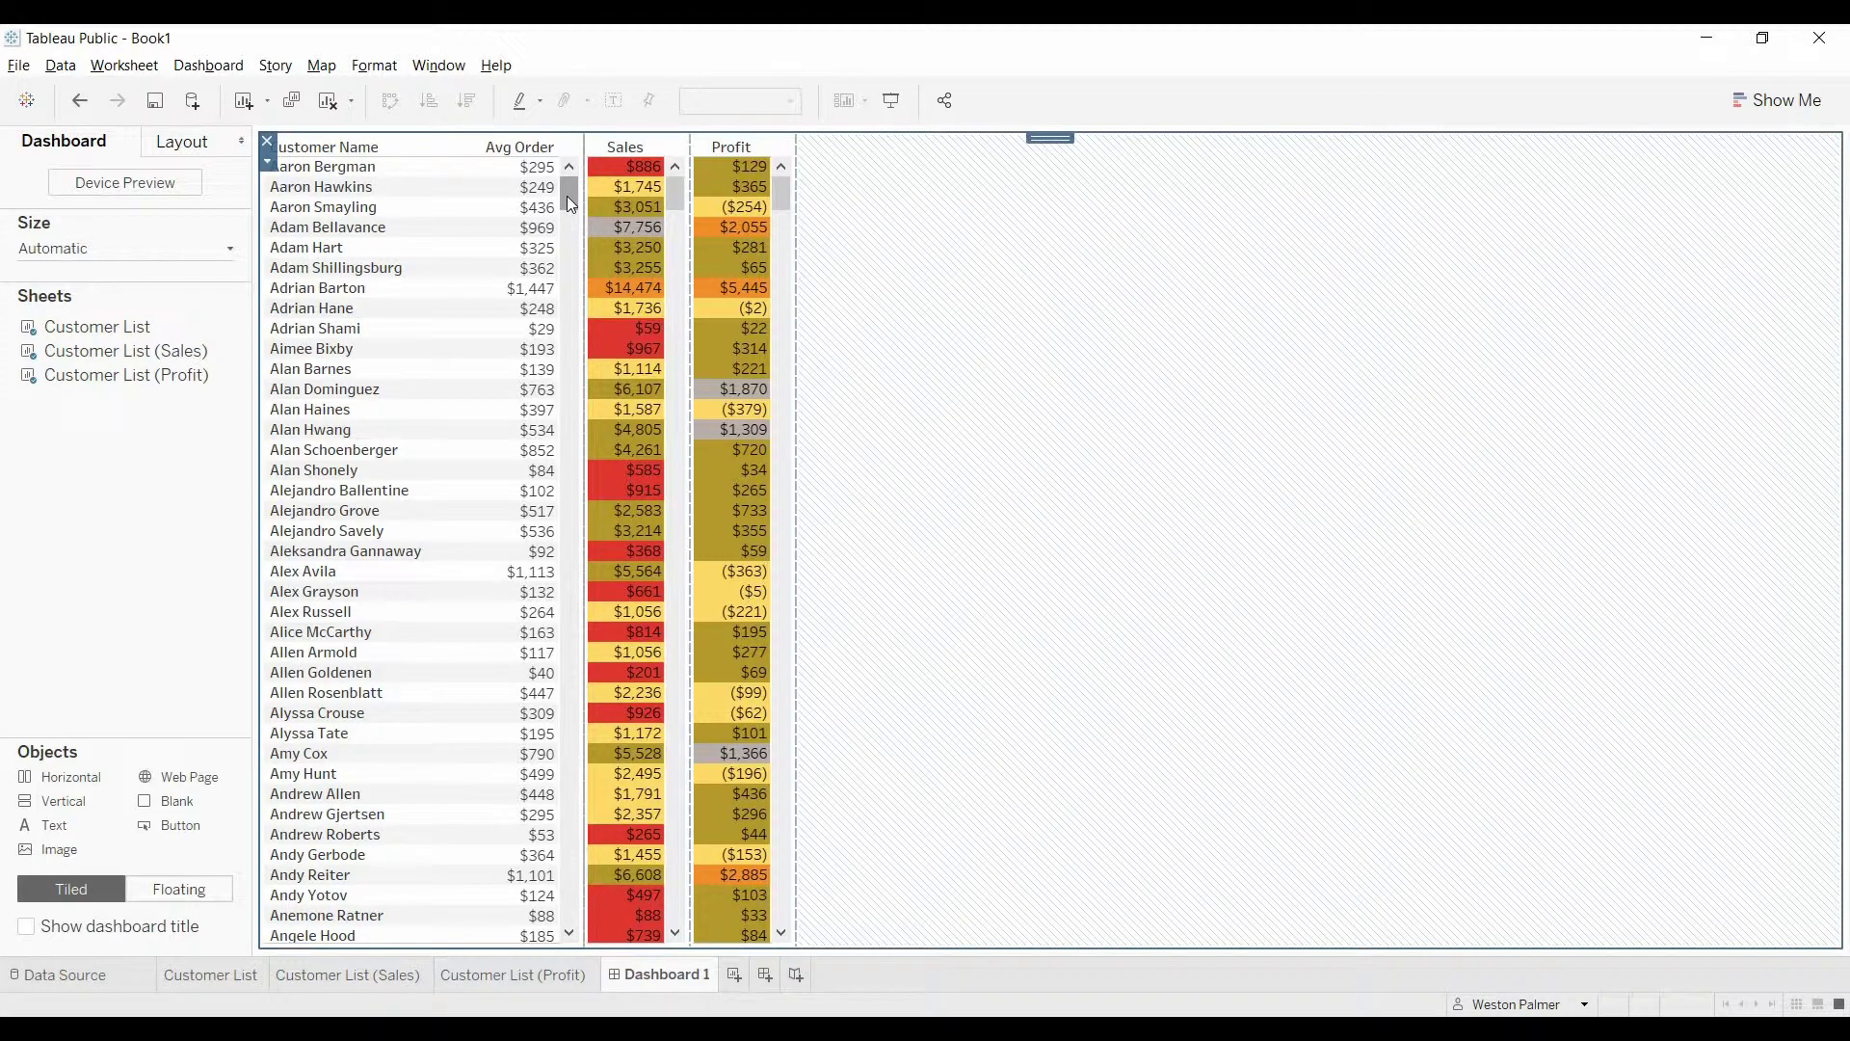
Scroll the customer list down and back to the start to check whether the Sales and Profit lists follow
drag(566, 194, 570, 312)
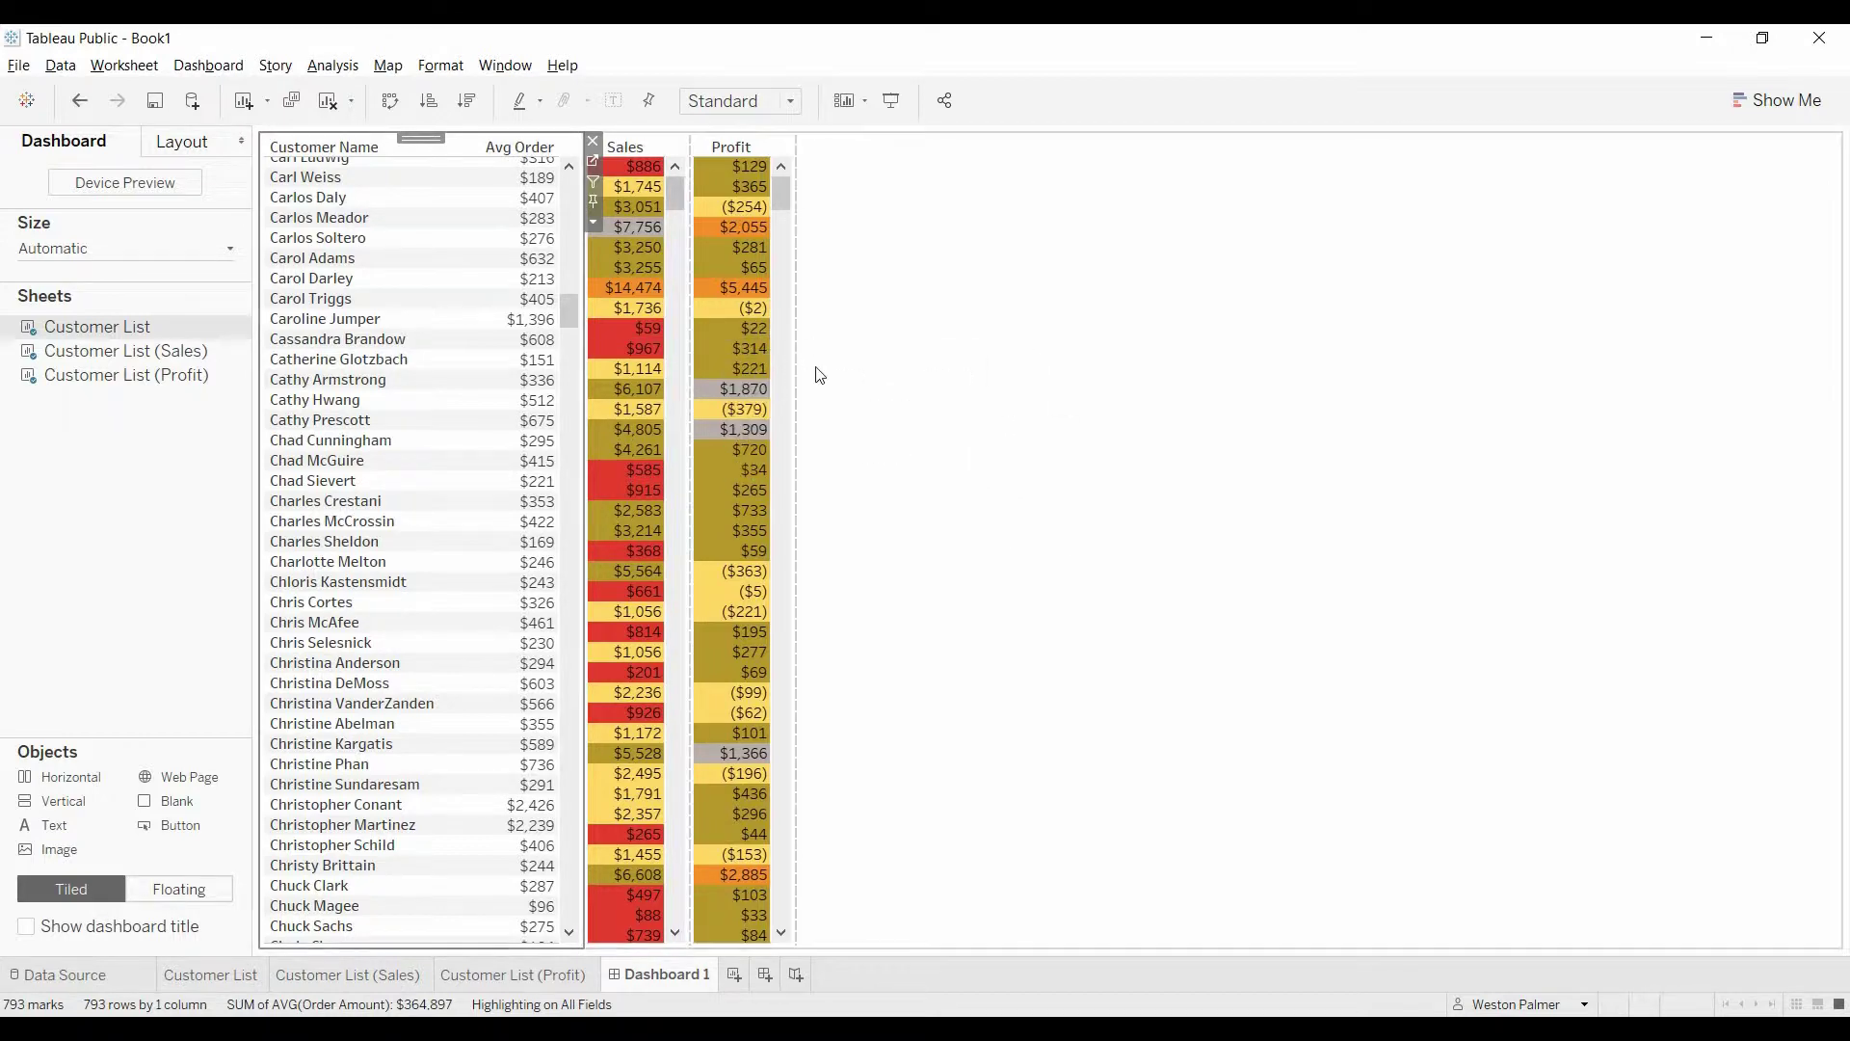
mouse_move(599, 313)
drag(567, 309, 559, 168)
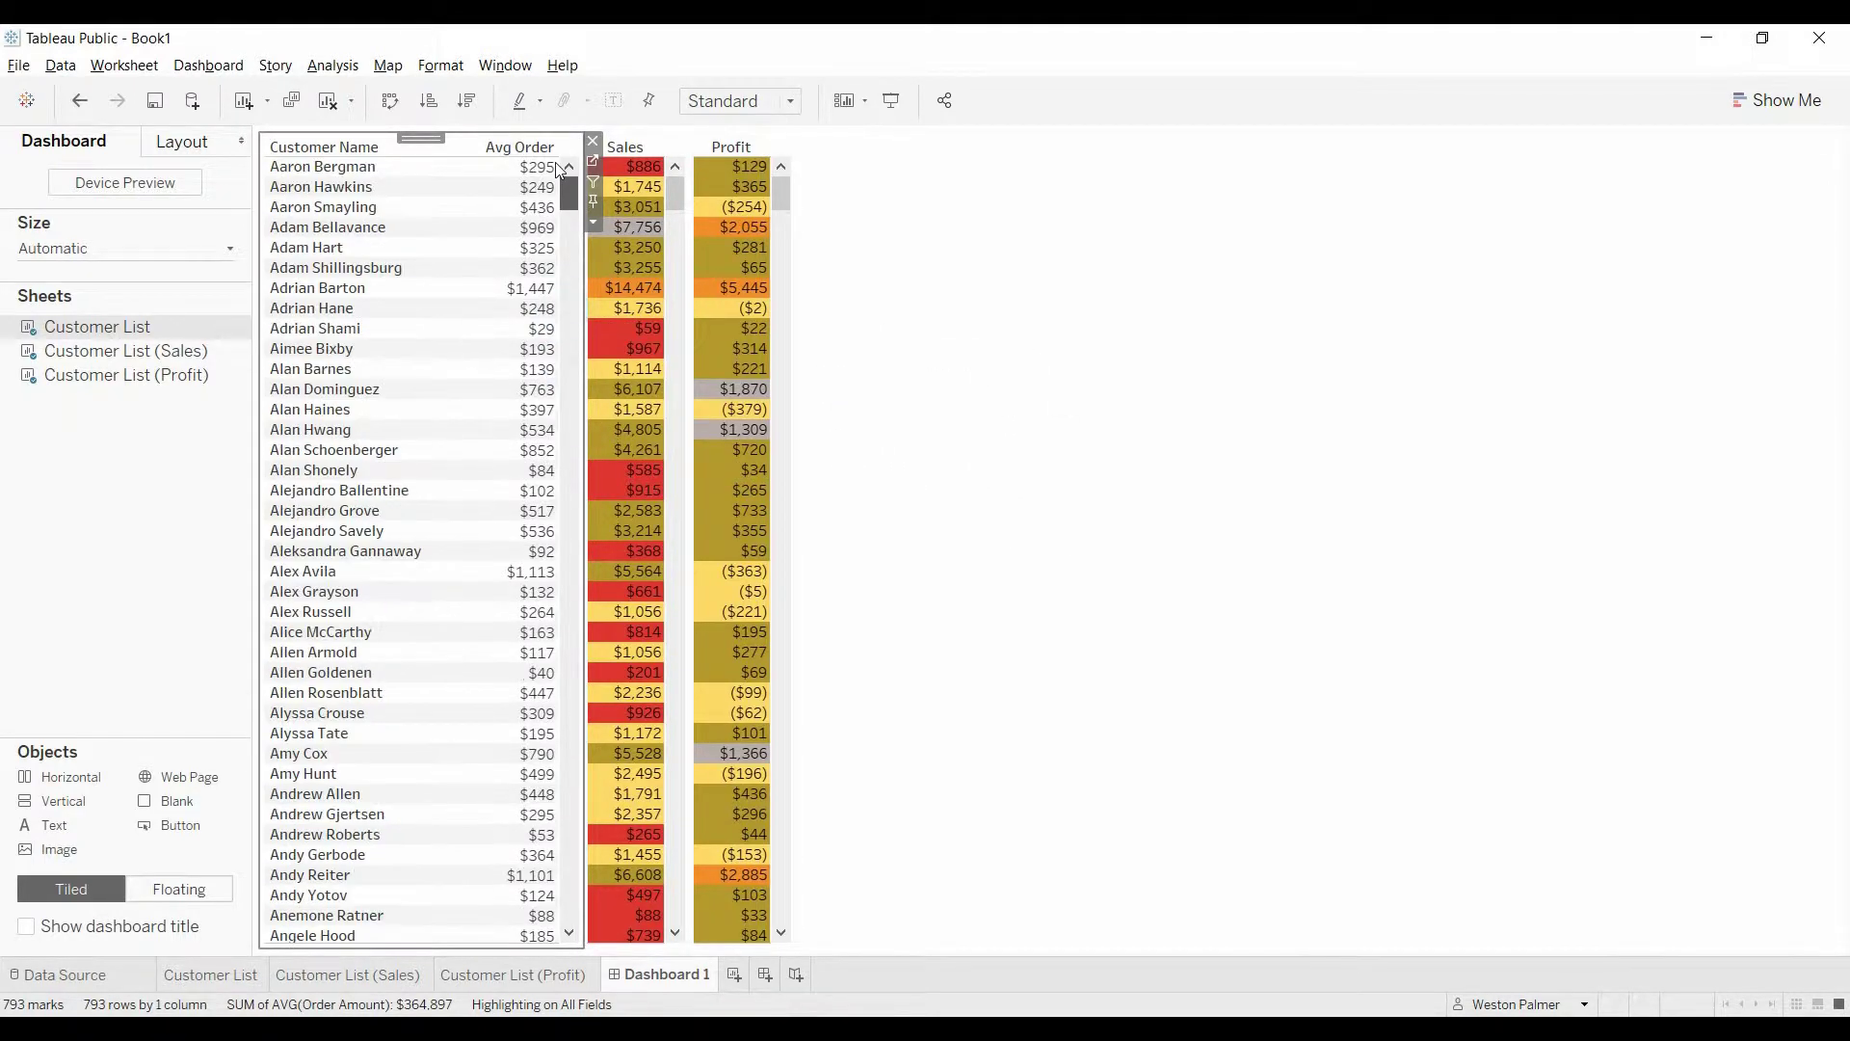